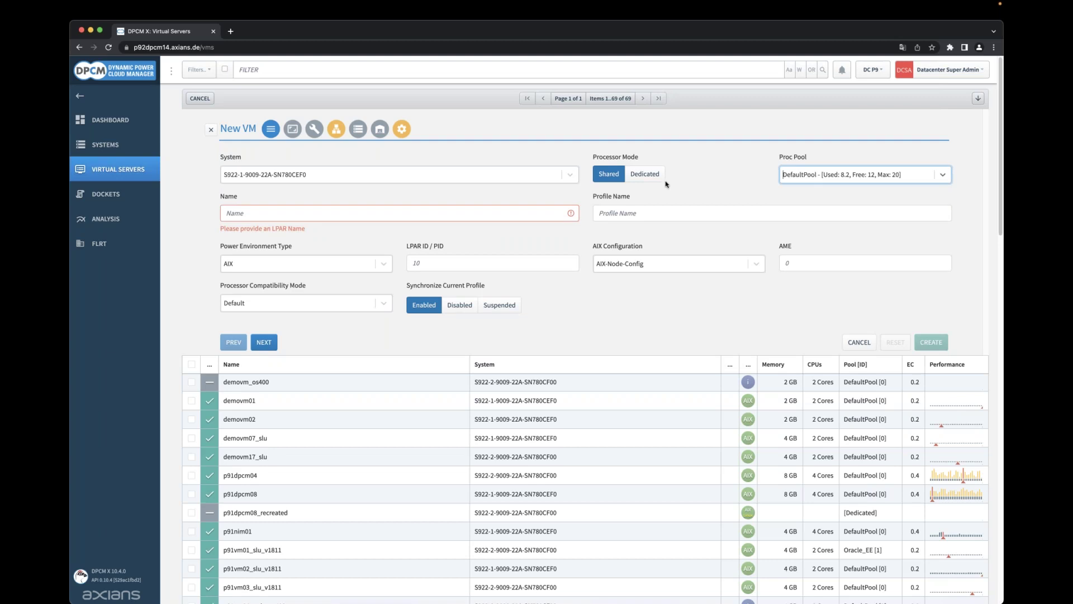
Name the VM demovm20_slu, keeping Shared processor mode and the default profile name.
left_click(638, 176)
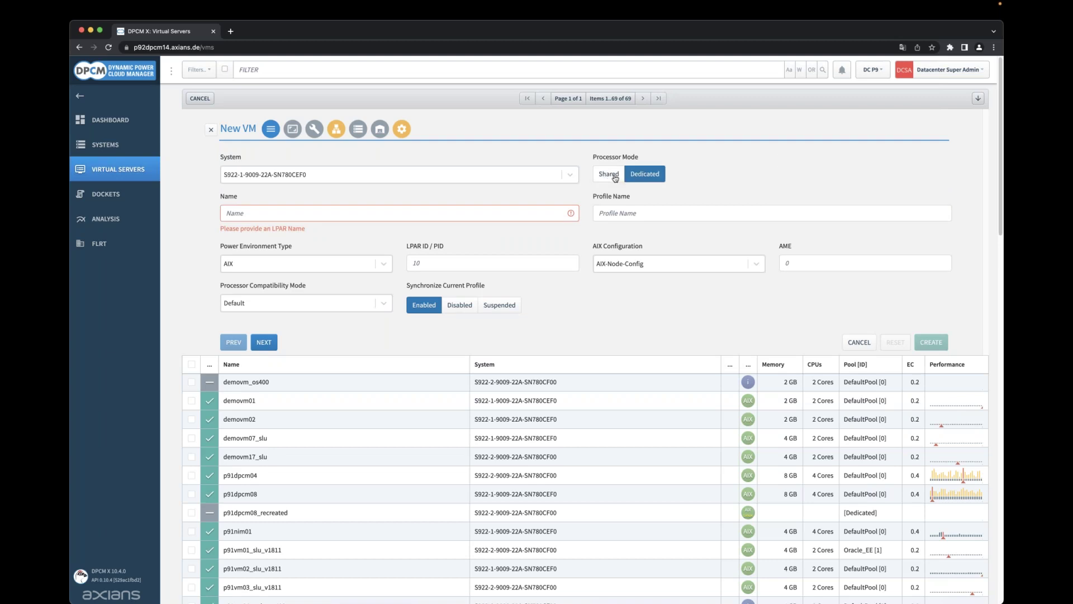
left_click(615, 178)
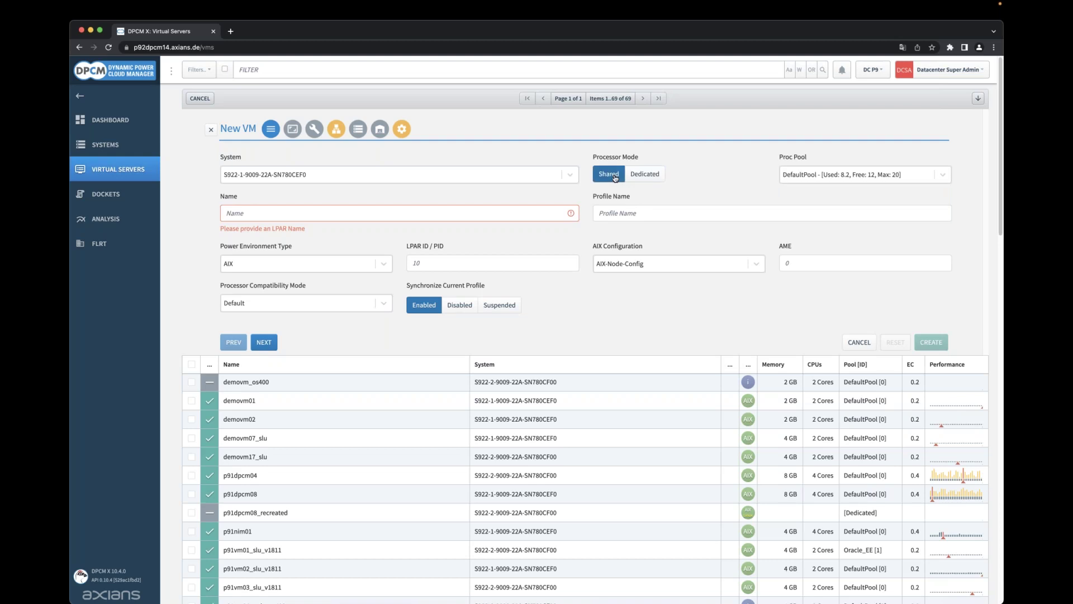
left_click(351, 214)
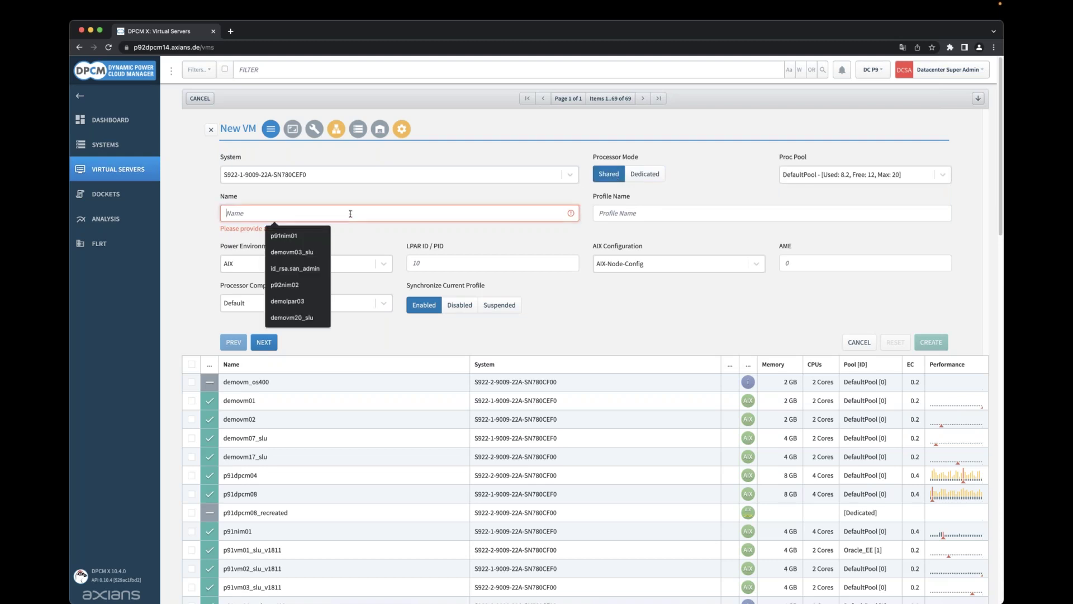
type("demo")
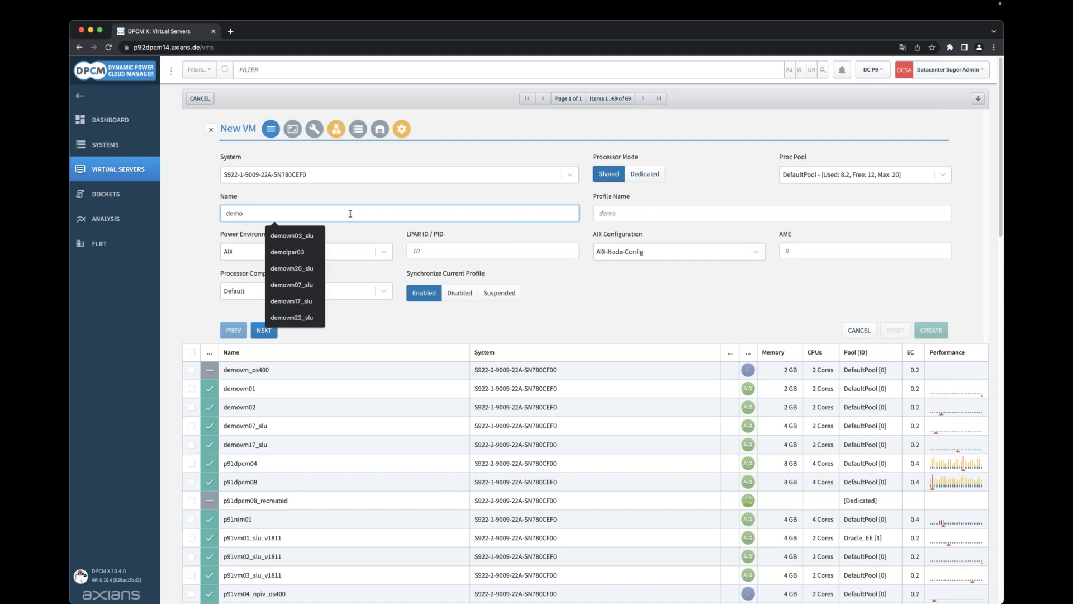
type("vm20")
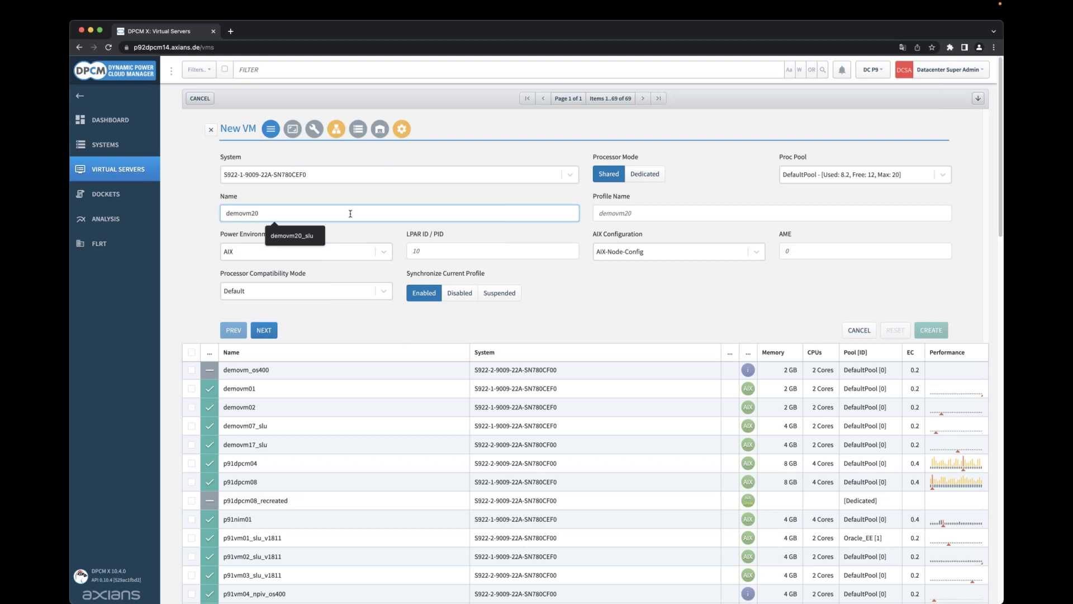
type("_slu")
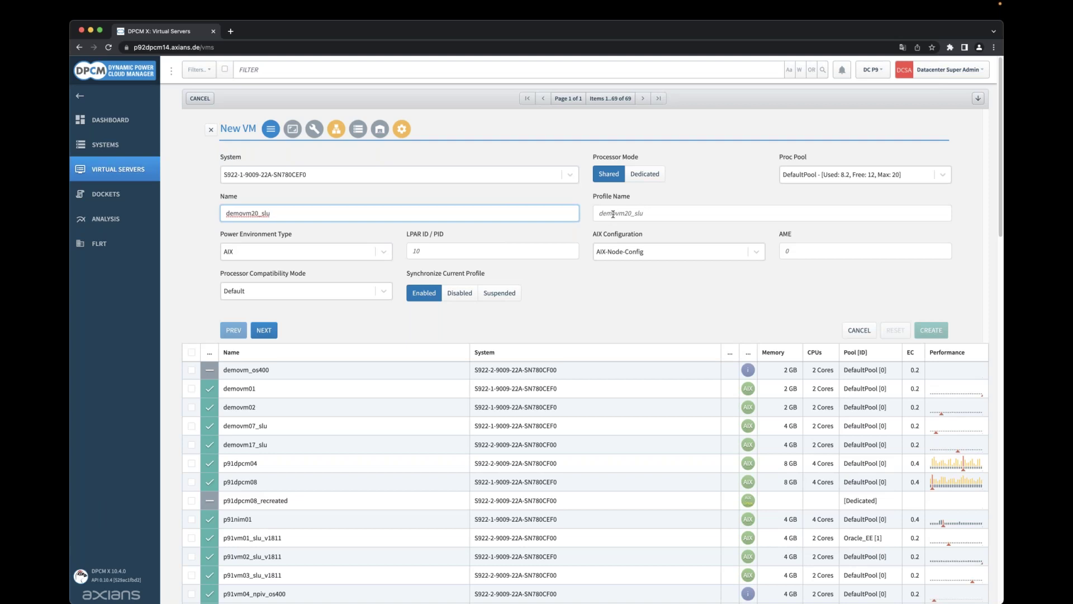
left_click(613, 214)
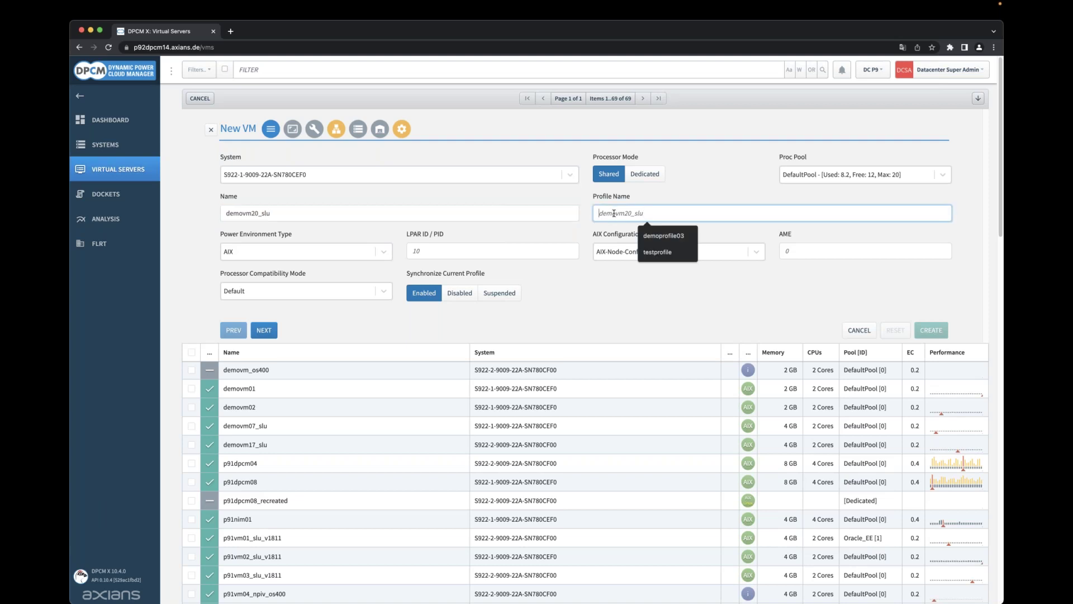
type("test")
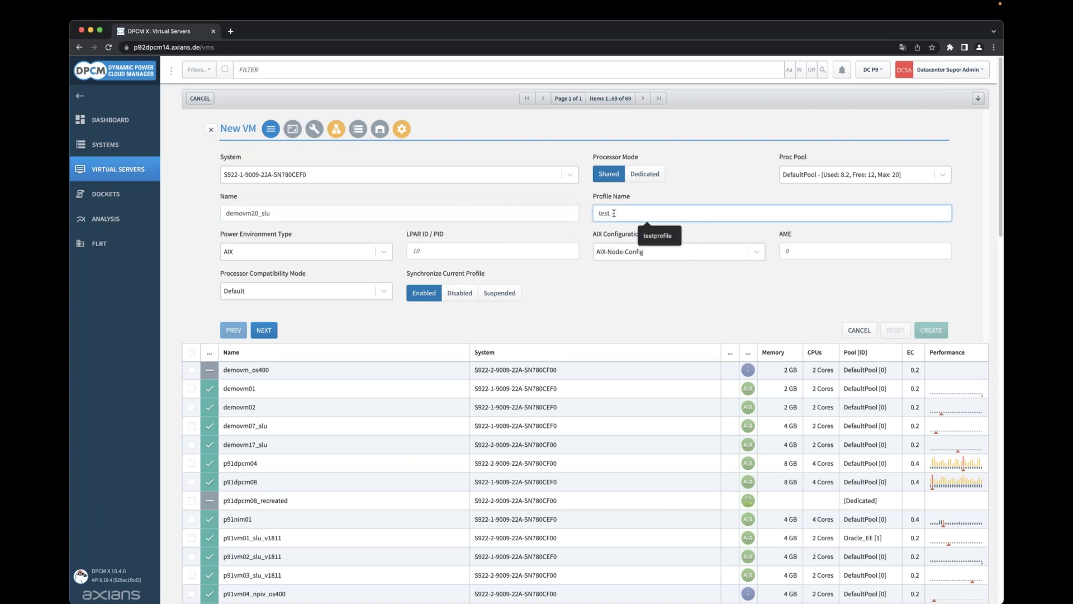
key("BackSpace")
key("BackSpace")
key("BackSpace")
key("BackSpace")
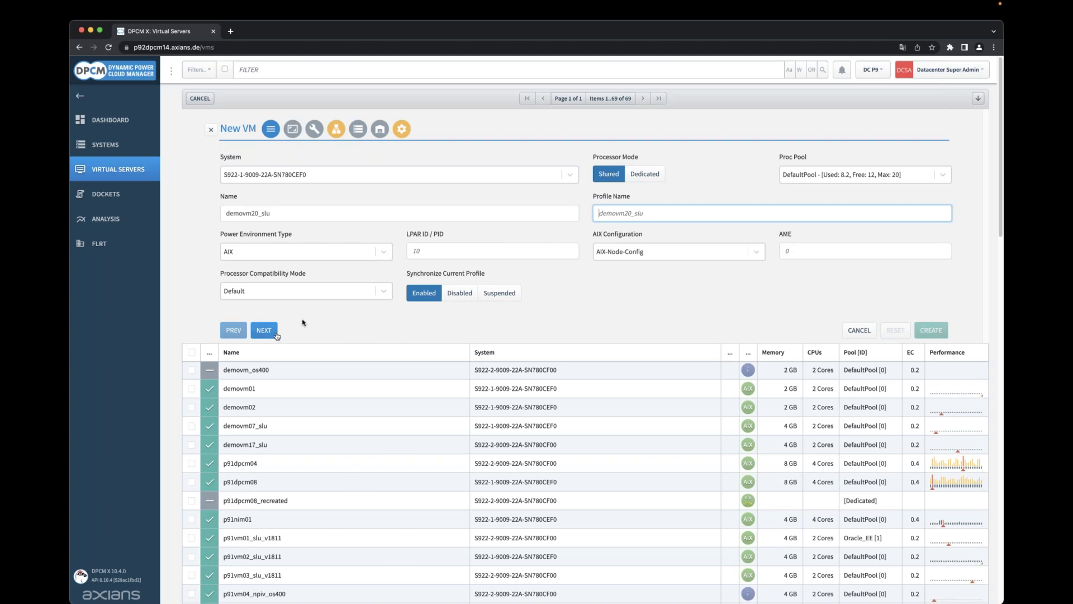
Keep AIX, LPAR ID 10 and Default compatibility mode, then advance to memory and CPU.
left_click(374, 253)
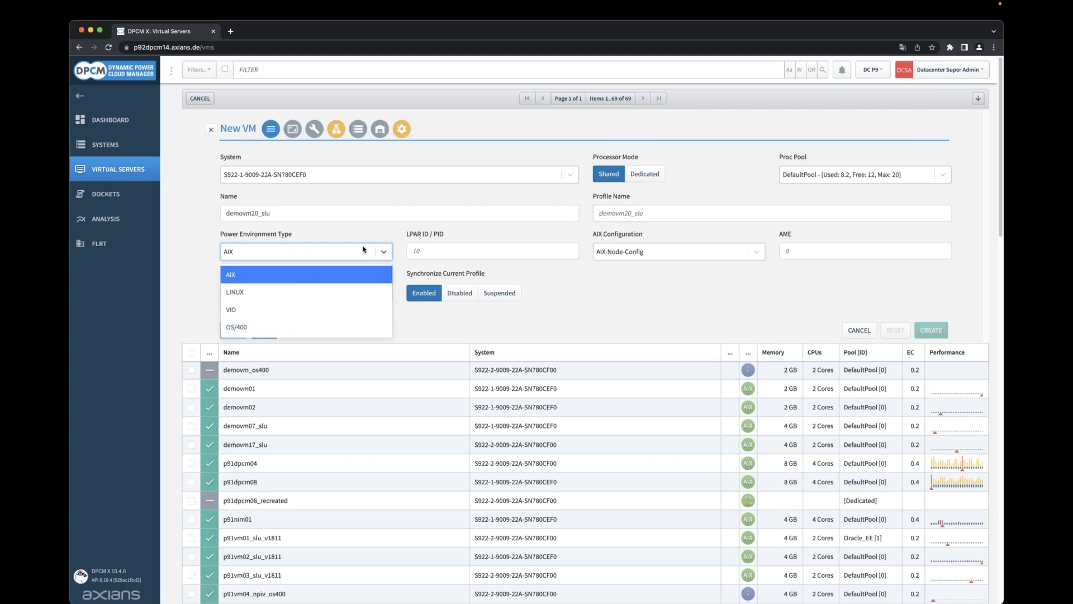
left_click(377, 251)
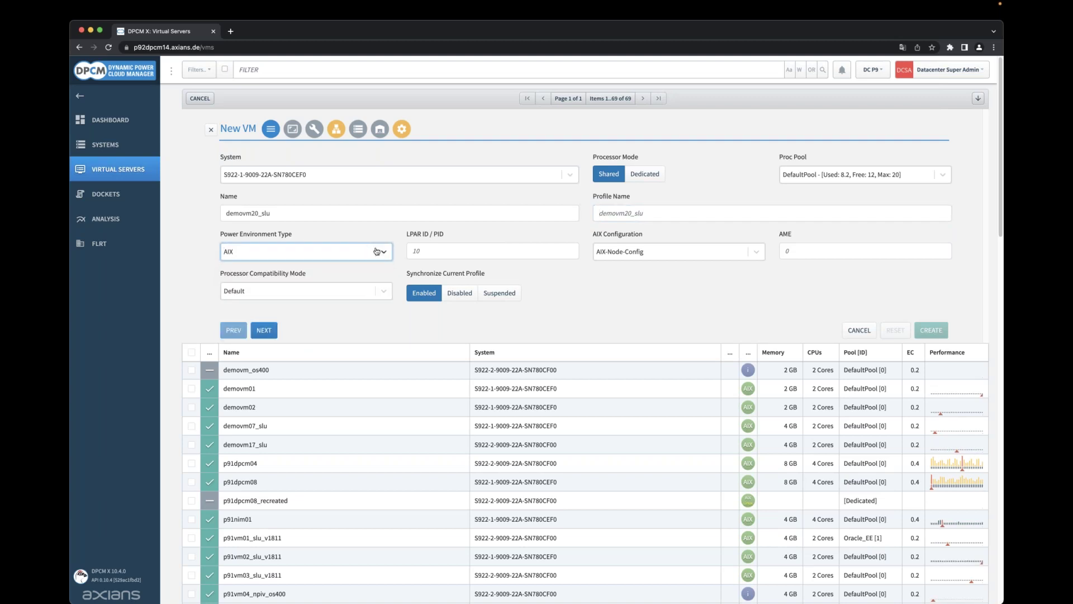
left_click(436, 249)
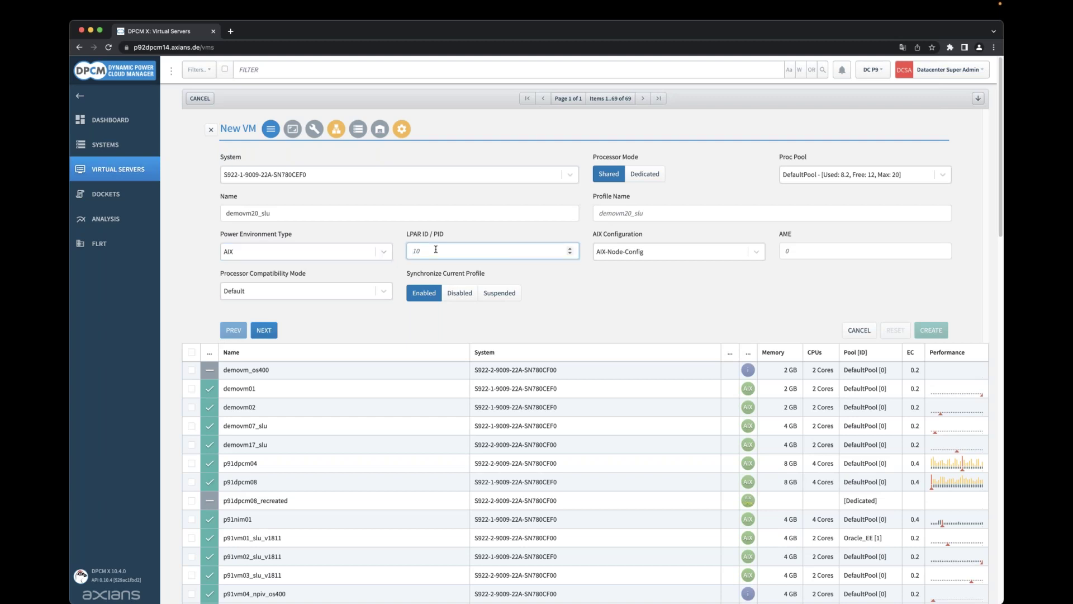
type("9")
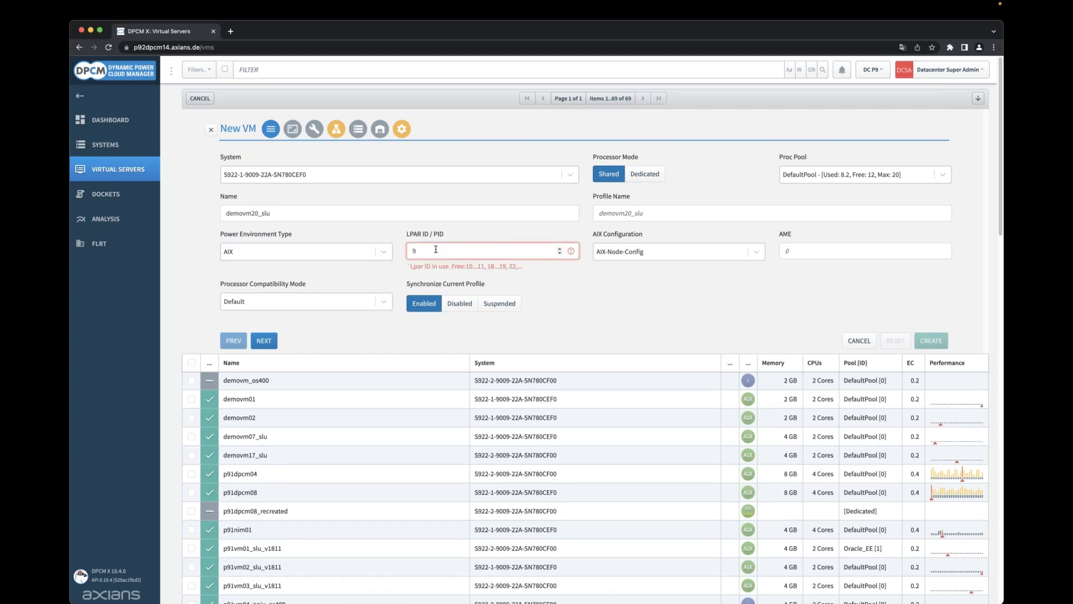
key("BackSpace")
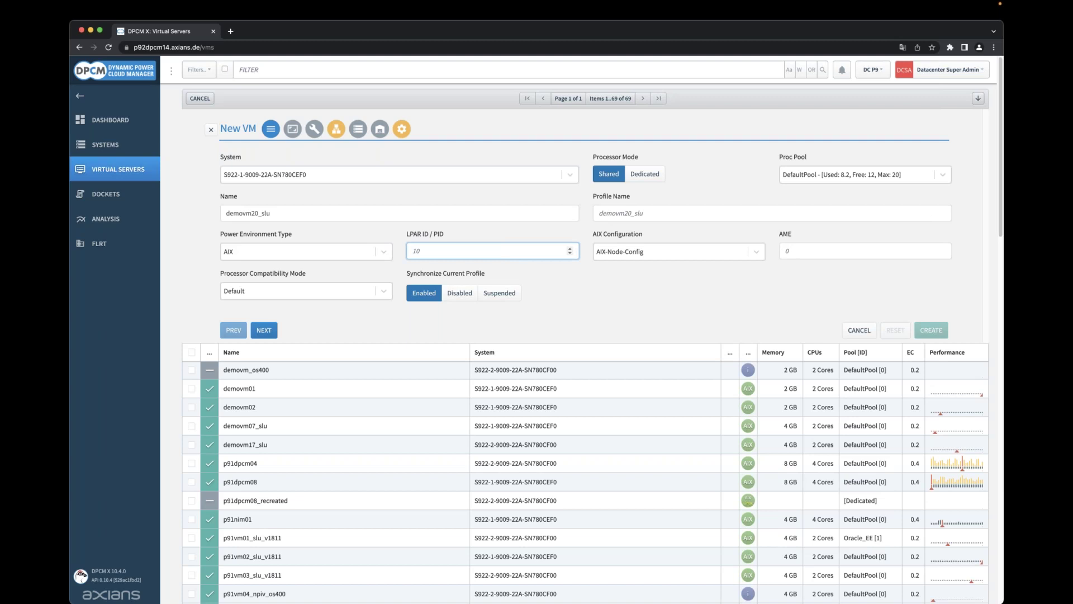
left_click(383, 291)
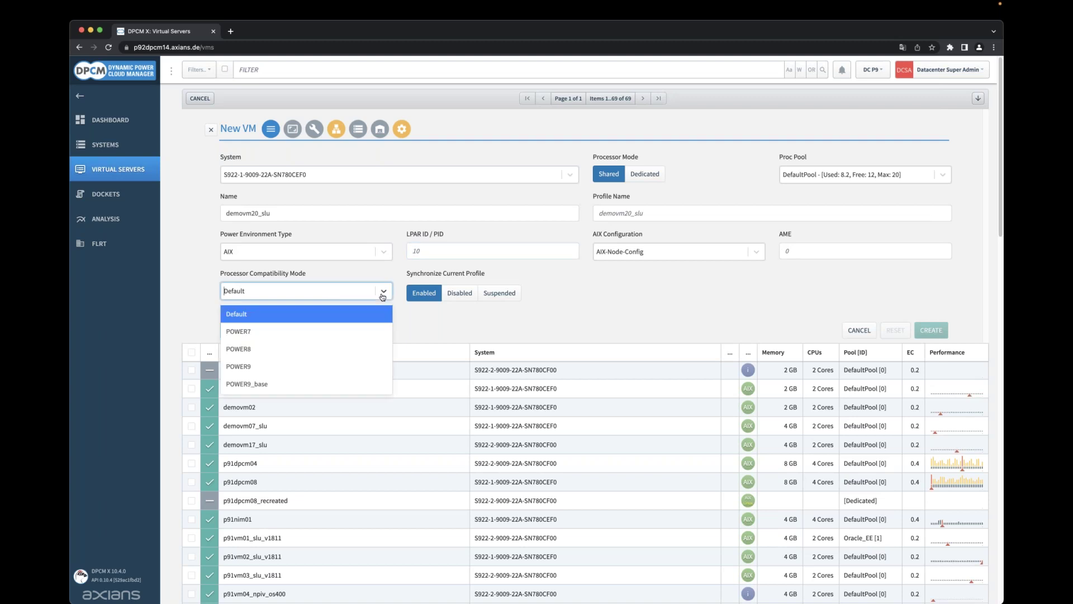
left_click(383, 291)
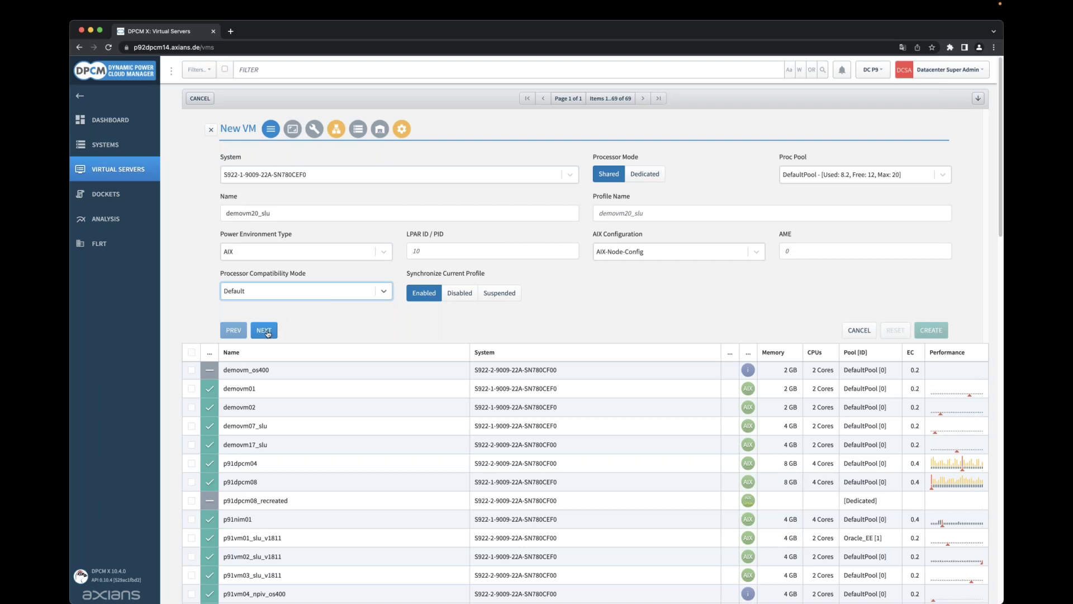
left_click(266, 330)
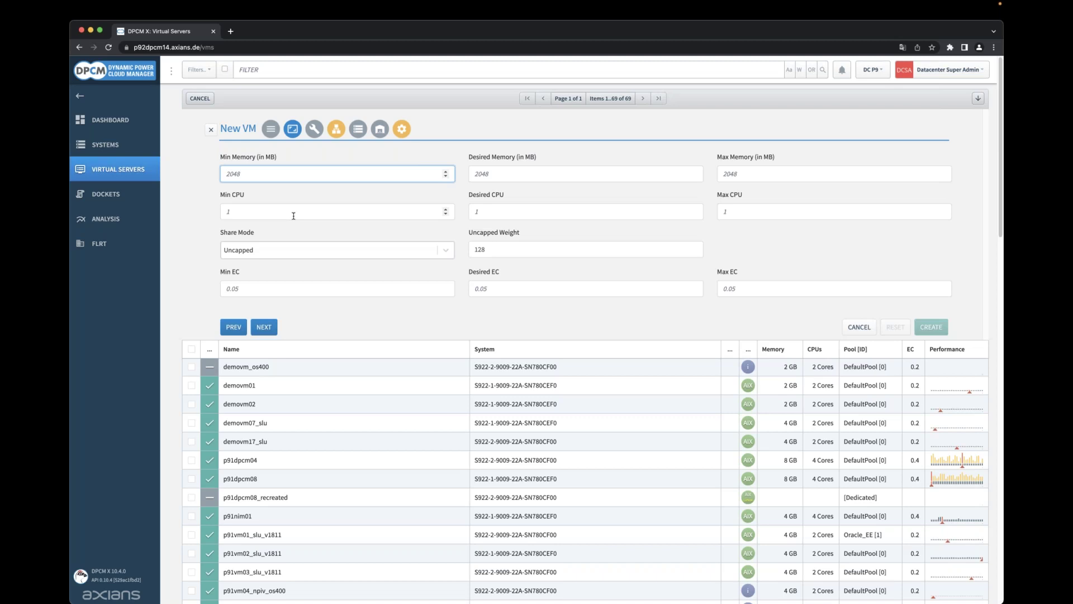
Enter desired memory 4000 MB and max memory 16384 MB.
key("Tab")
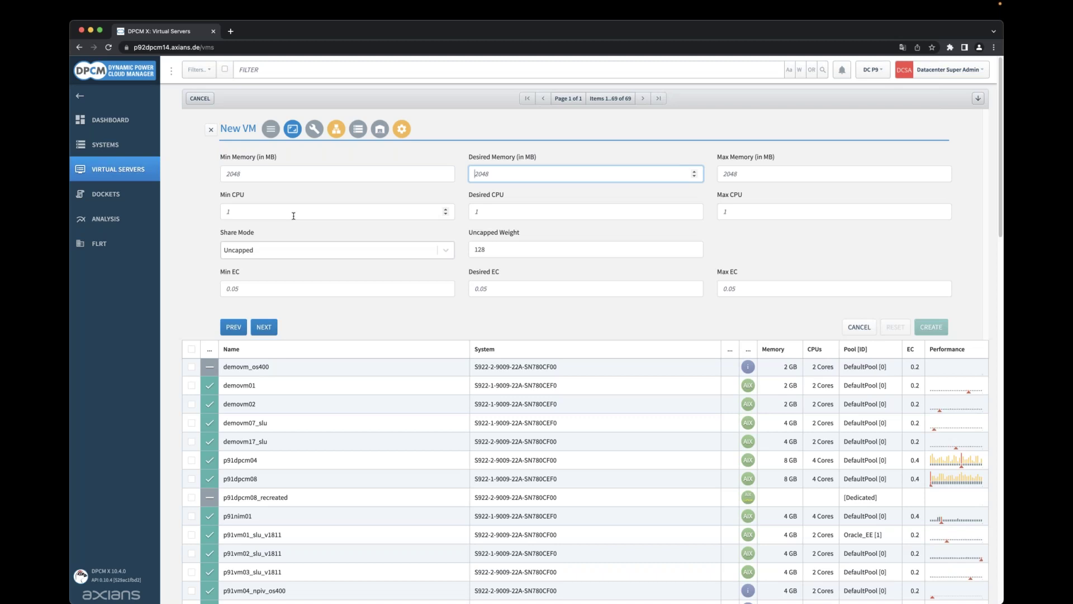
type("4")
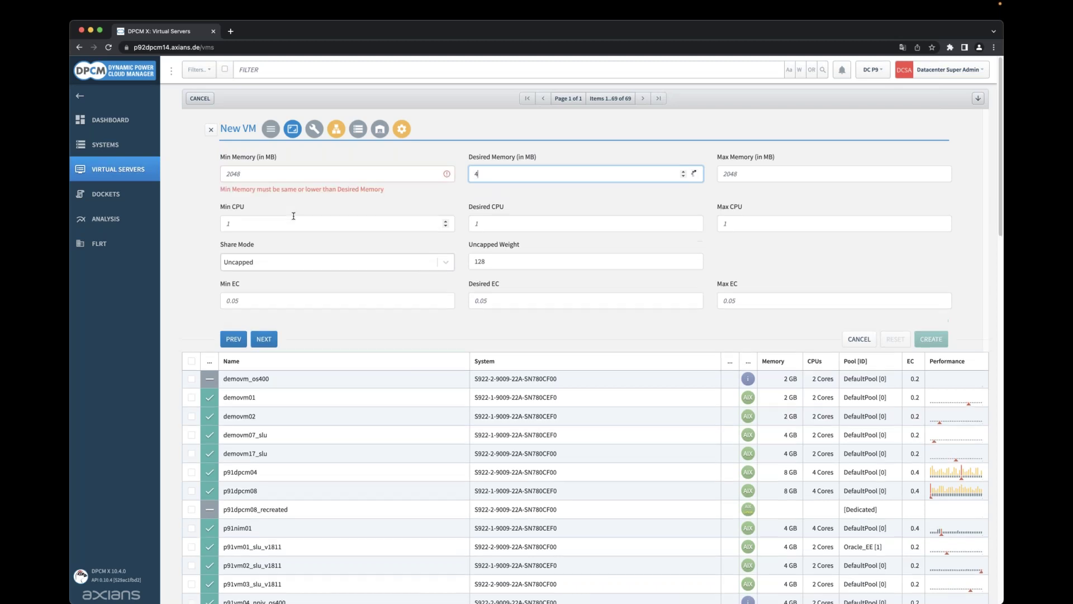
type("000")
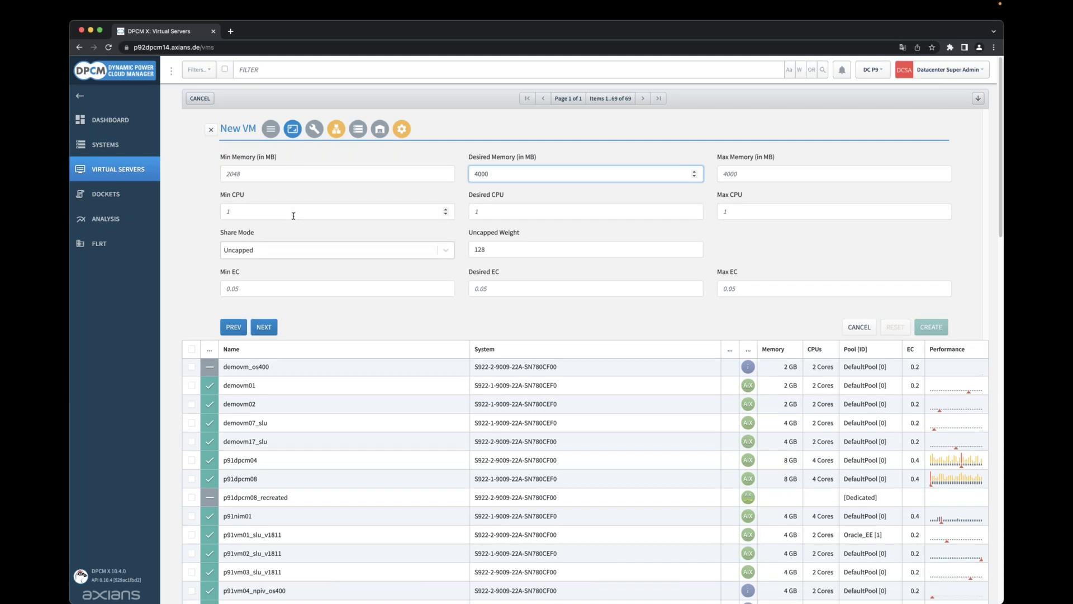
key("Tab")
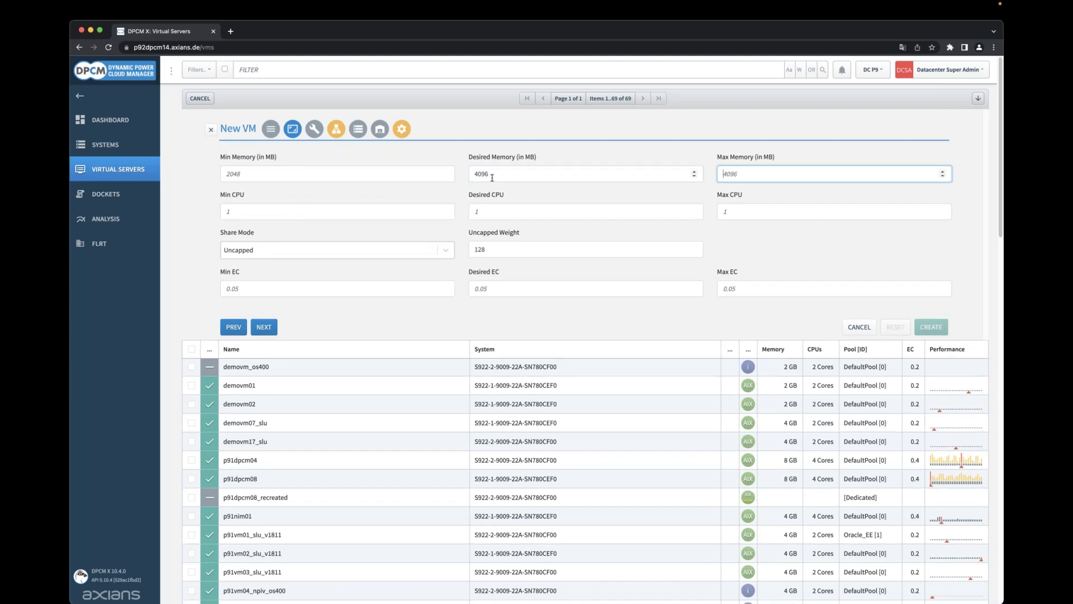
type("16128")
key("Tab")
key("shift+Tab")
type("1")
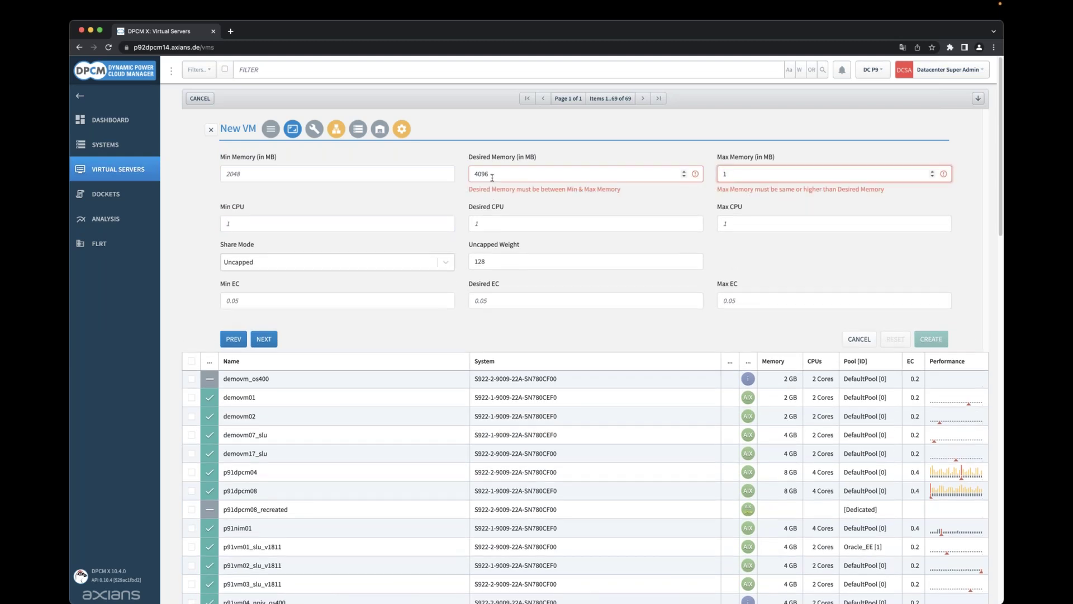
type("6384")
key("Tab")
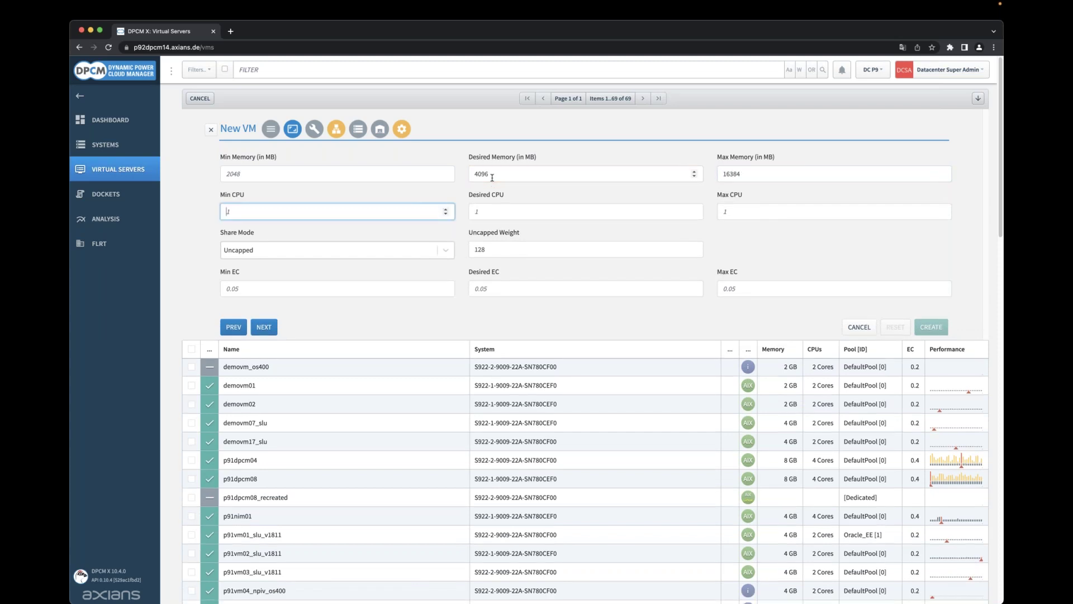
Set 2 desired CPUs and entitled capacity 0.2 to 4, then advance.
key("Tab")
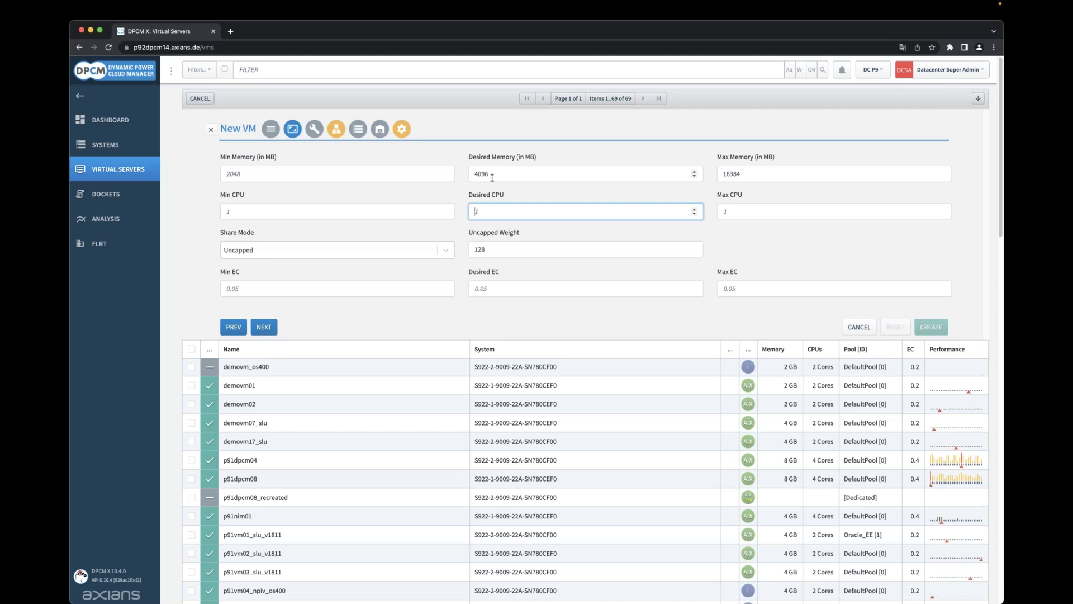
type("2")
key("Tab")
key("Tab")
key("Tab")
key("Tab")
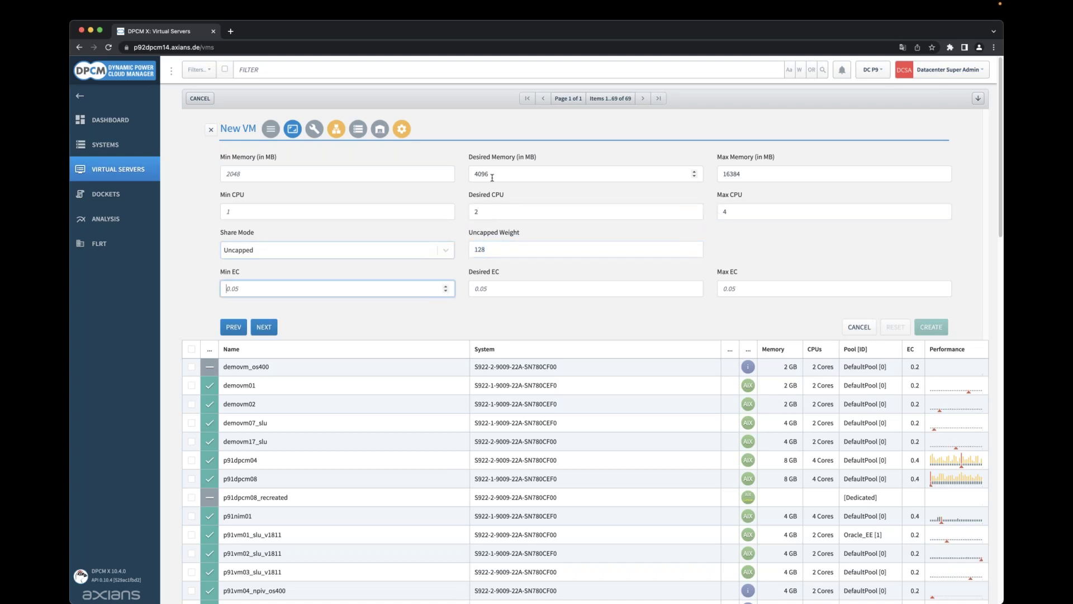
key("Tab")
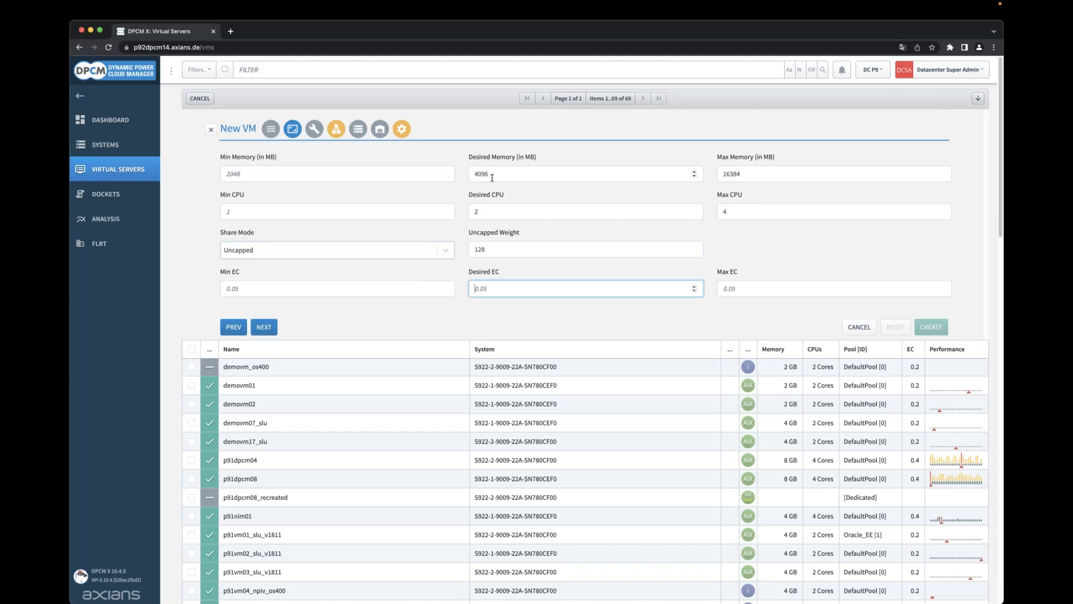
type("0.2")
key("Tab")
type("4")
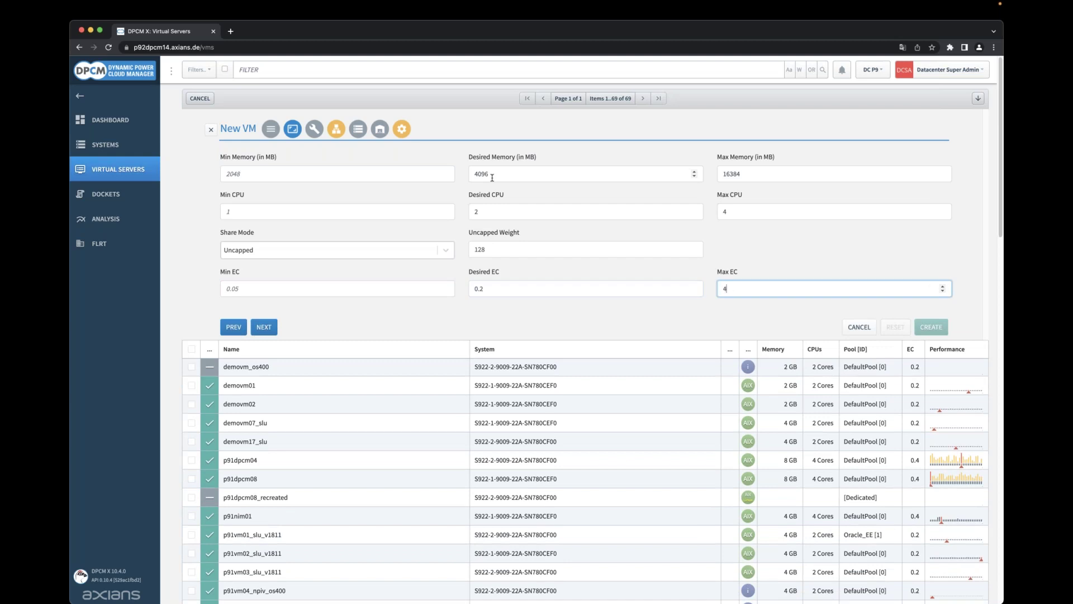
left_click(264, 327)
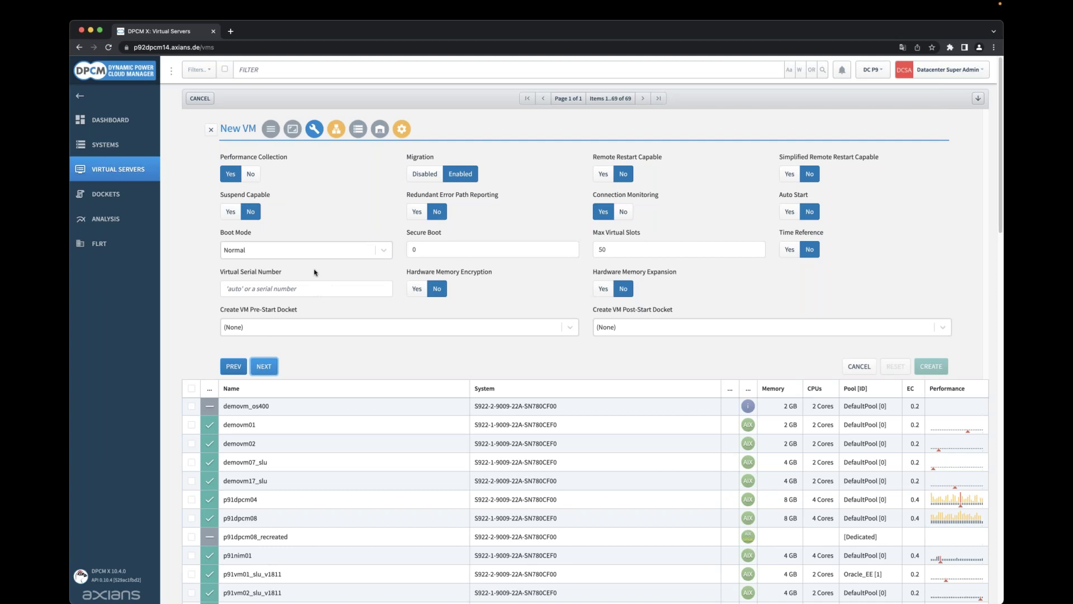
Leave the pre-start and post-start dockets as (None) and proceed to network adapters.
left_click(292, 326)
left_click(292, 326)
left_click(626, 326)
left_click(627, 327)
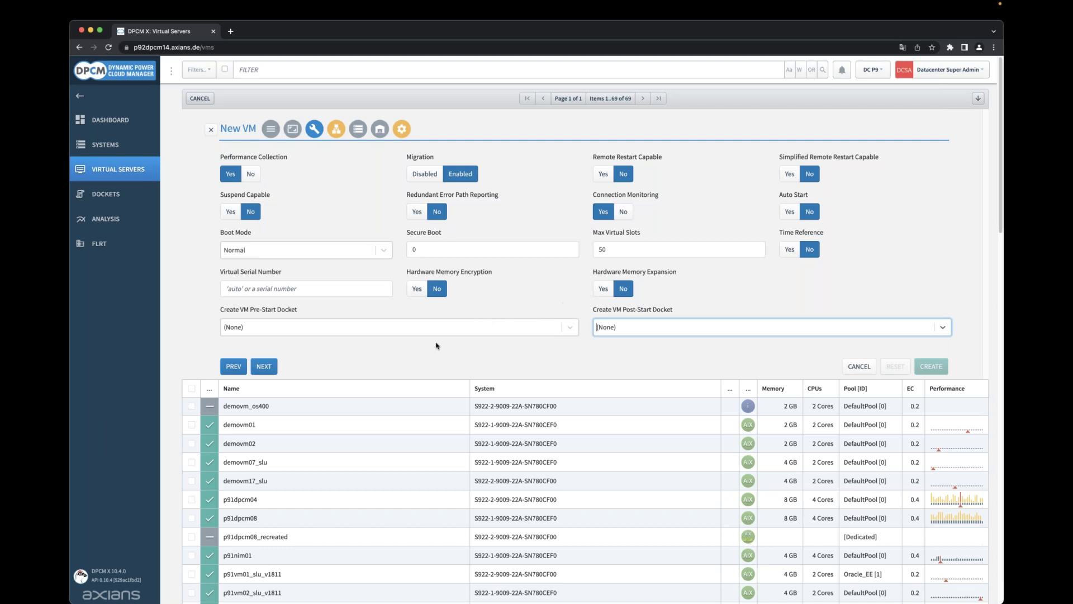
left_click(264, 366)
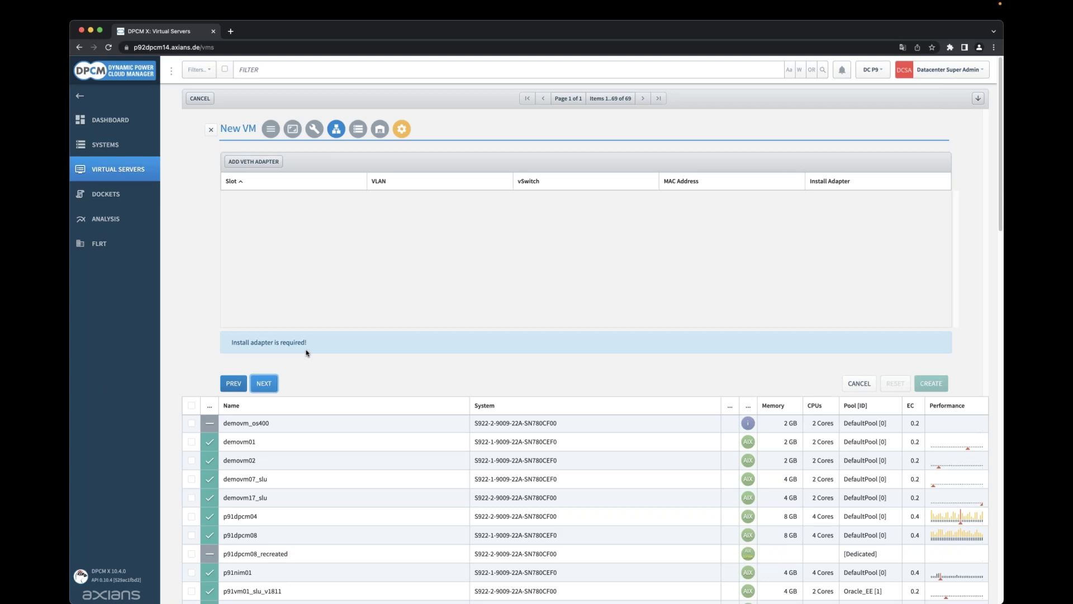
Add a virtual Ethernet adapter and set its slot to 2.
left_click(257, 164)
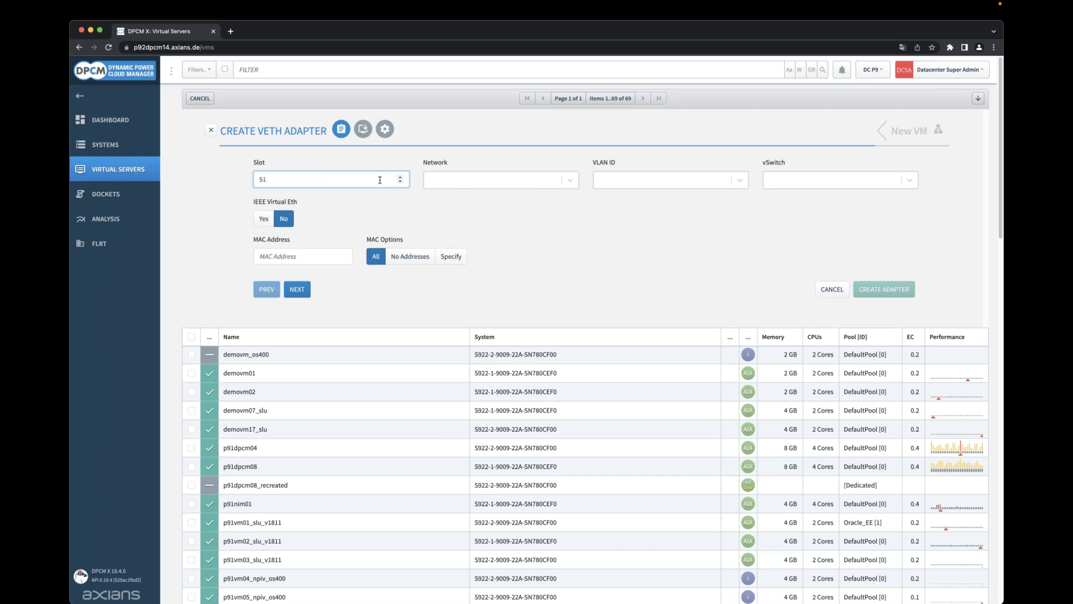
key("BackSpace")
type("0")
key("Tab")
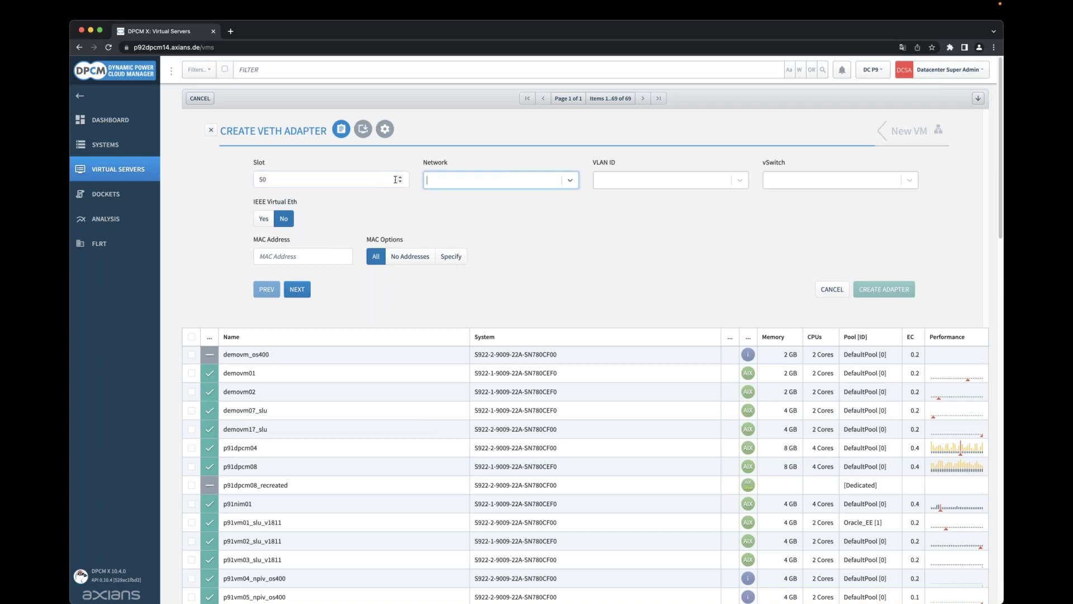
key("shift+Tab")
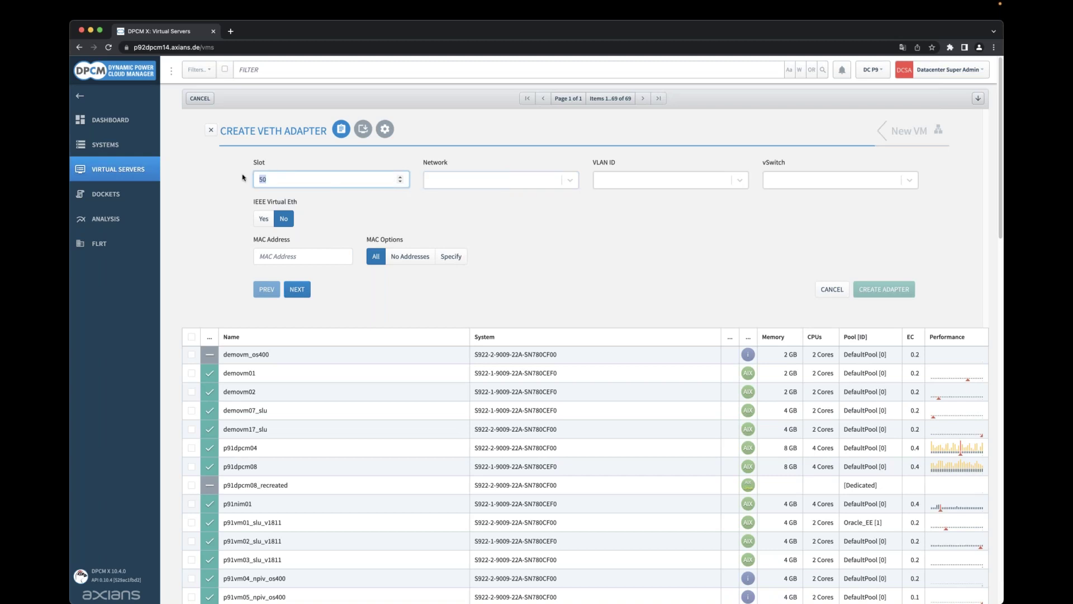
type("2")
Put the adapter on network VLAN3726, VLAN ID 3726, vswitch_vio3_4, and continue.
left_click(514, 185)
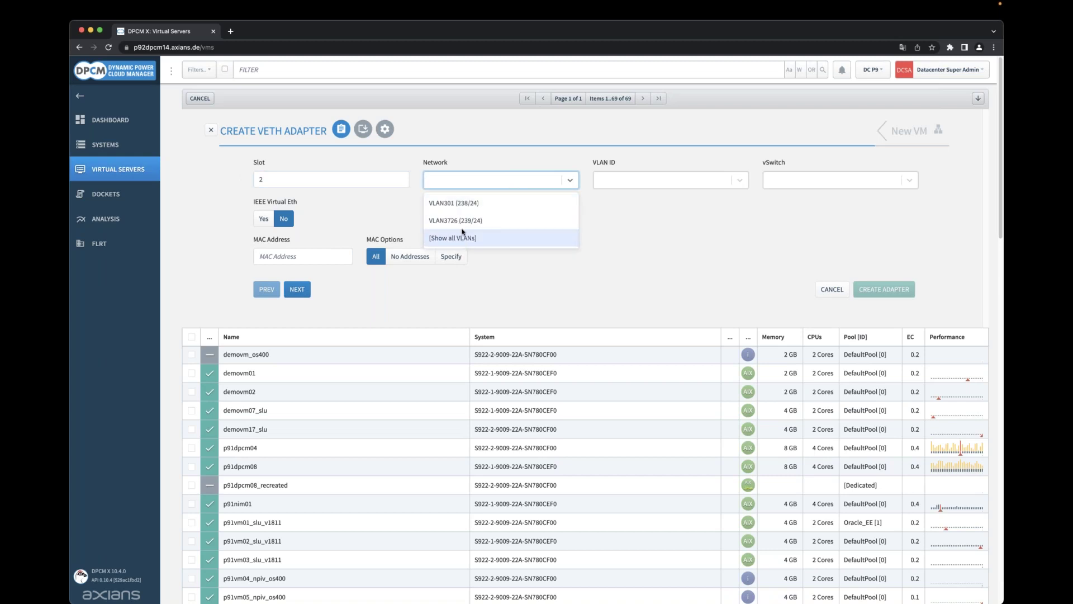
left_click(463, 225)
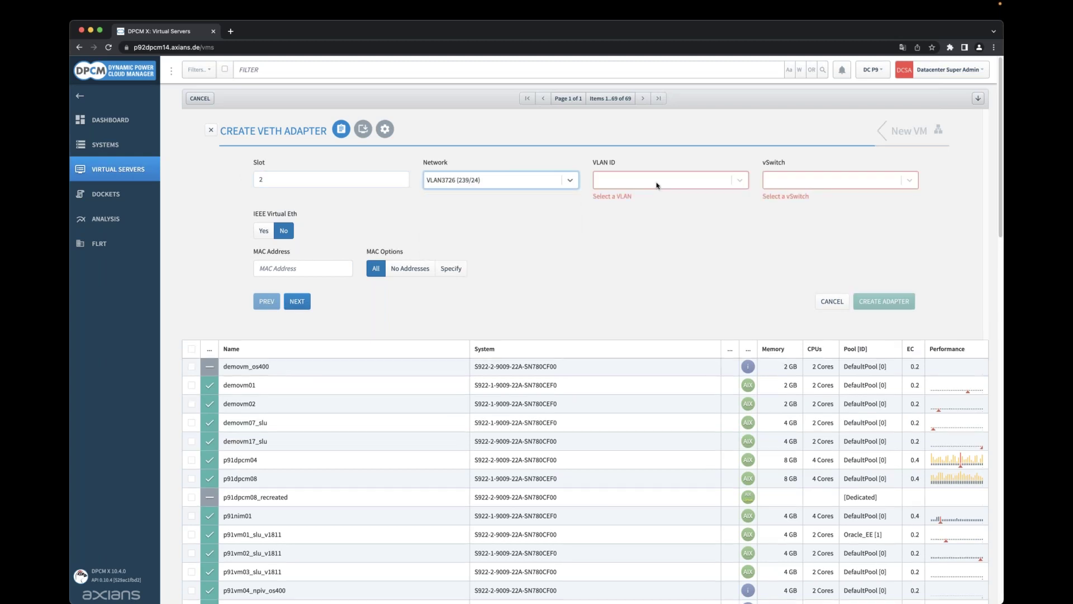
left_click(657, 184)
left_click(613, 208)
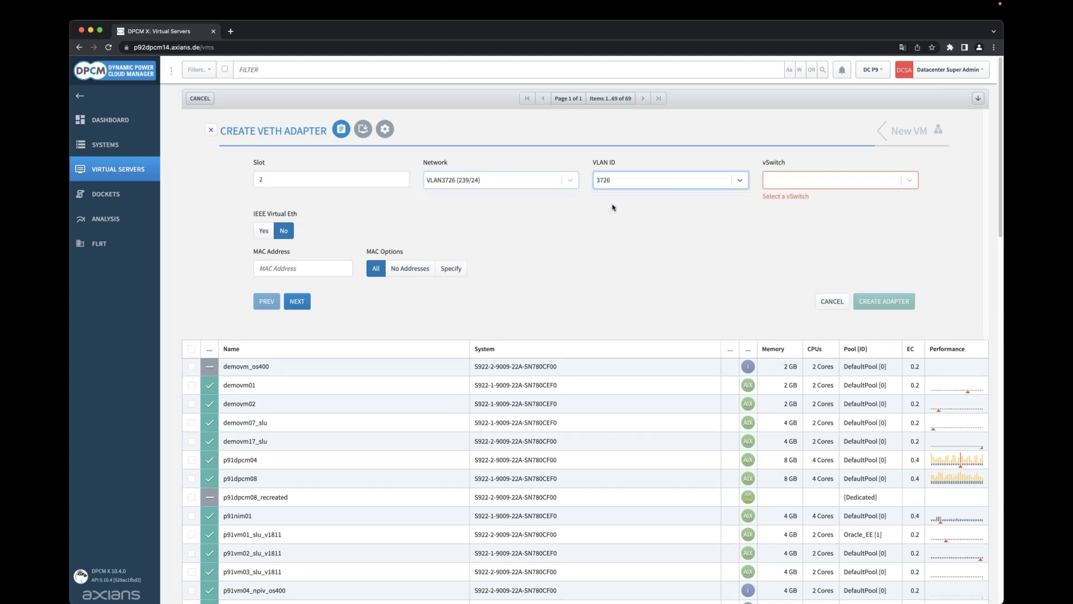
left_click(777, 186)
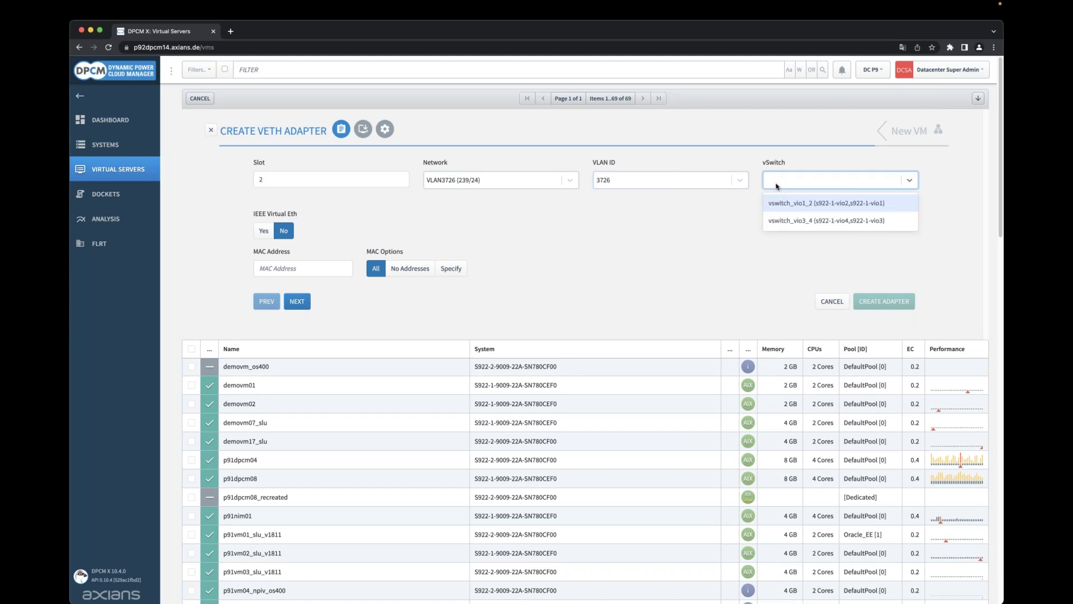
left_click(796, 221)
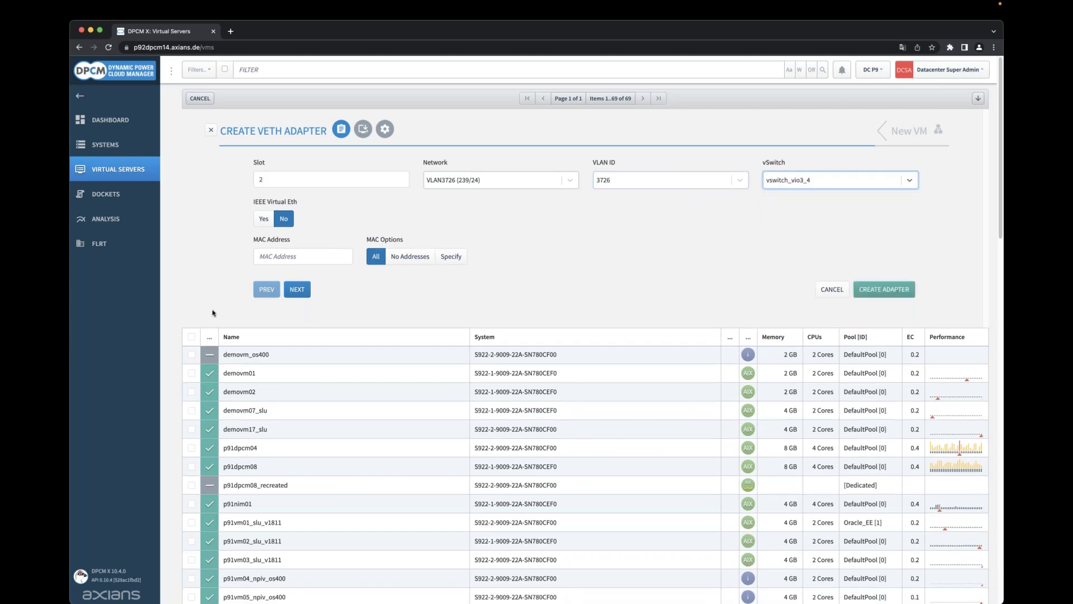
left_click(297, 289)
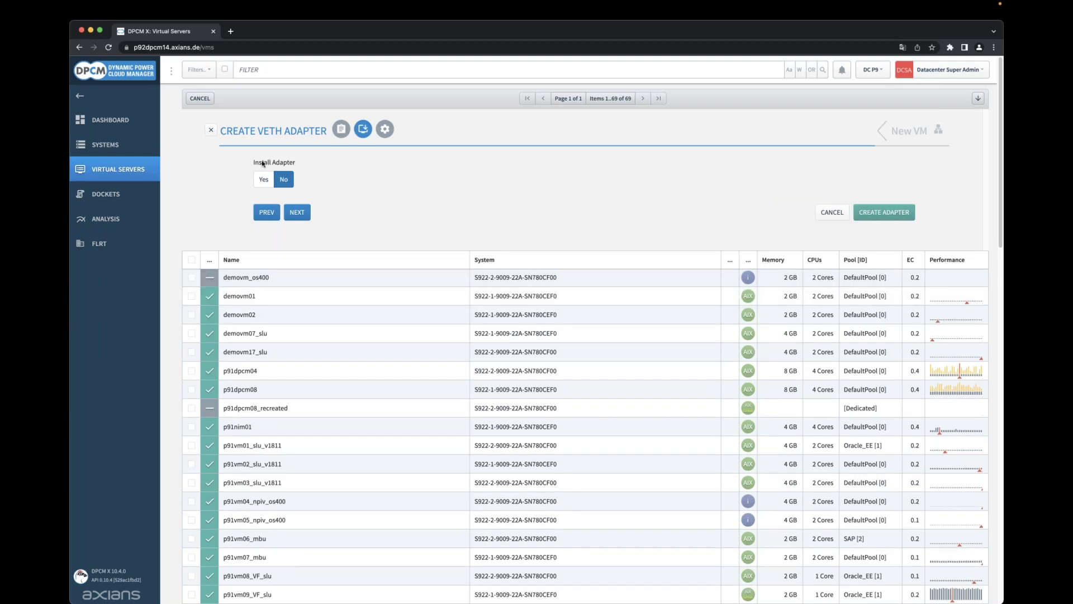
Make this the install adapter on Subnet 239.
left_click(263, 180)
left_click(539, 179)
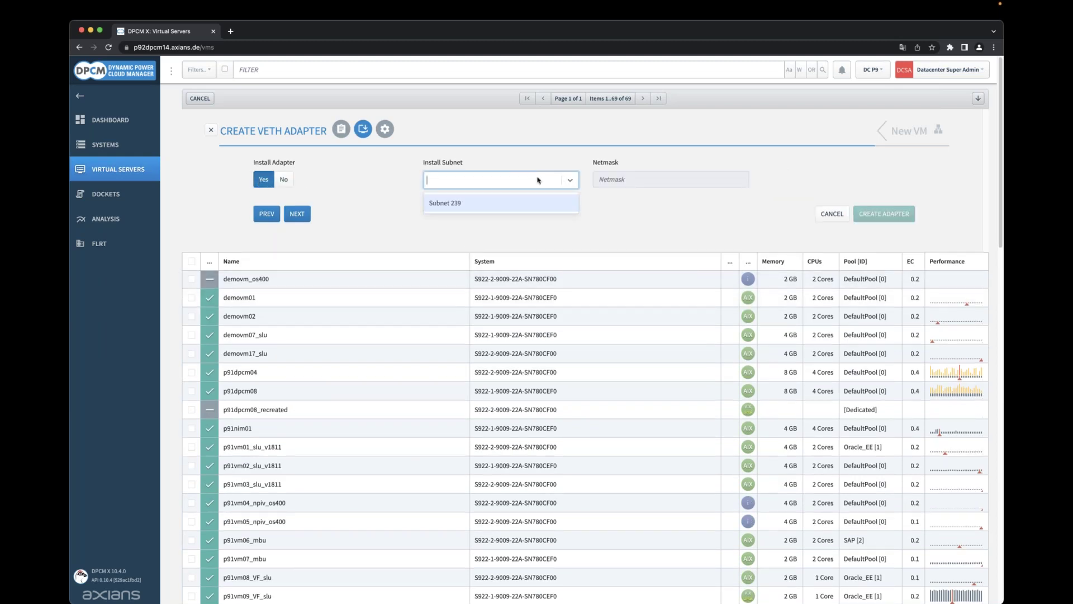
left_click(447, 205)
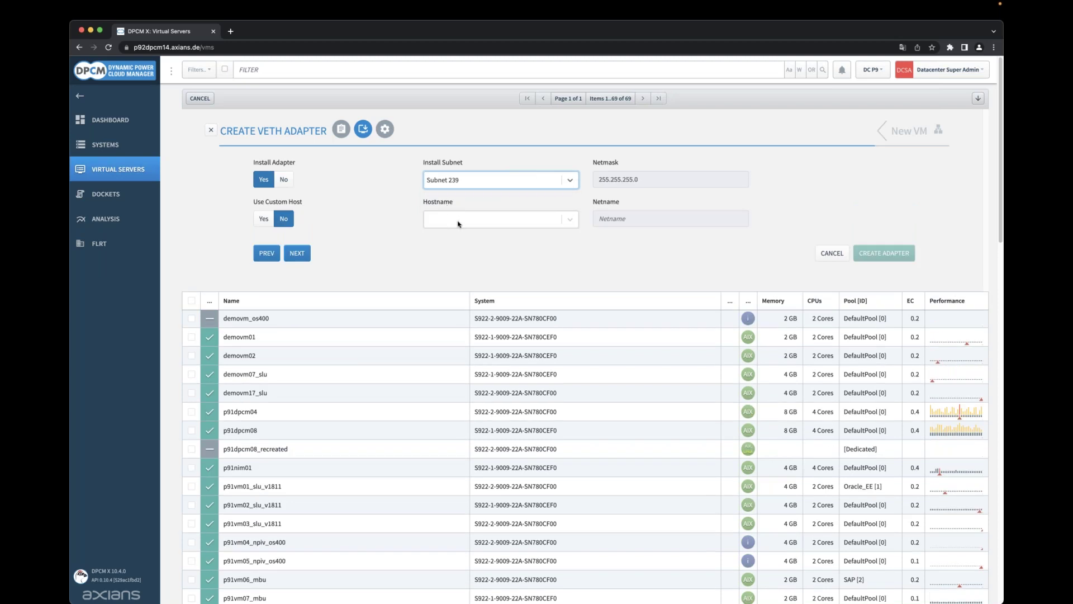
Select p92vm20 as the install adapter's hostname.
left_click(457, 224)
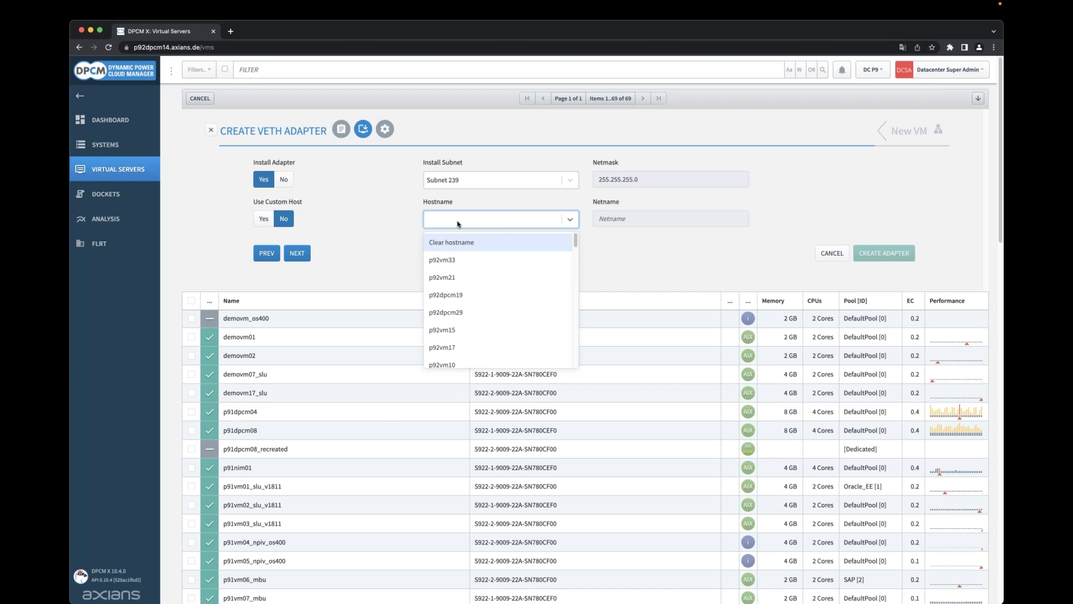
left_click(268, 223)
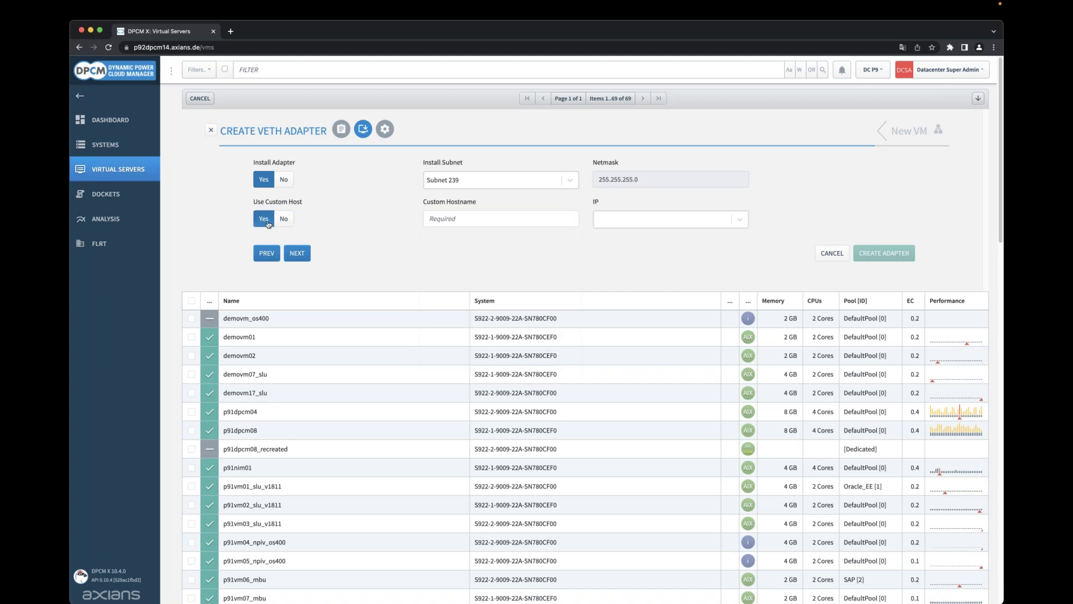
left_click(448, 219)
type("p")
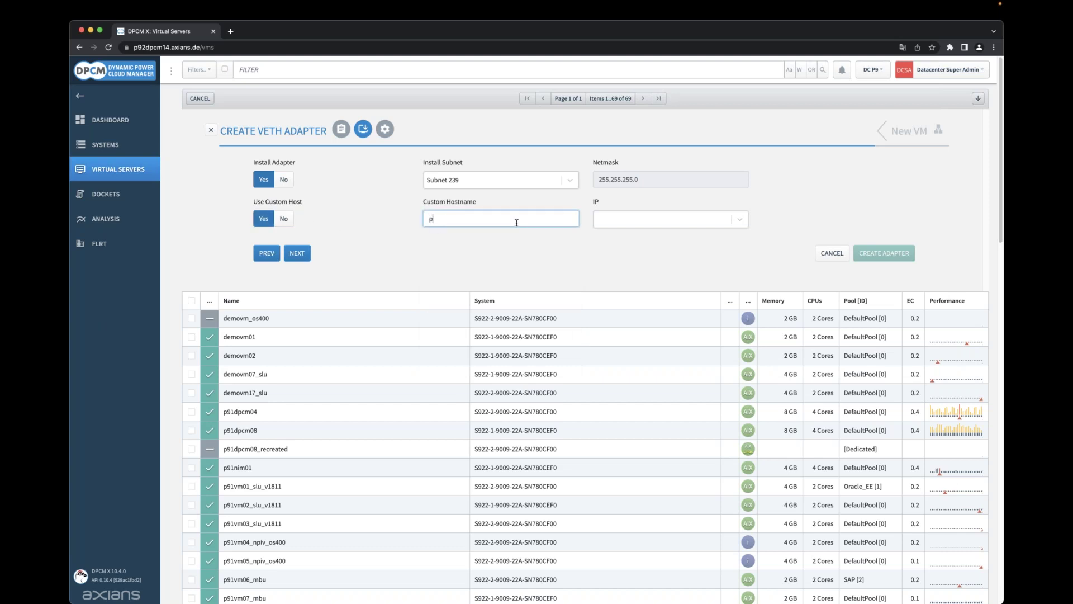
type("92vm20")
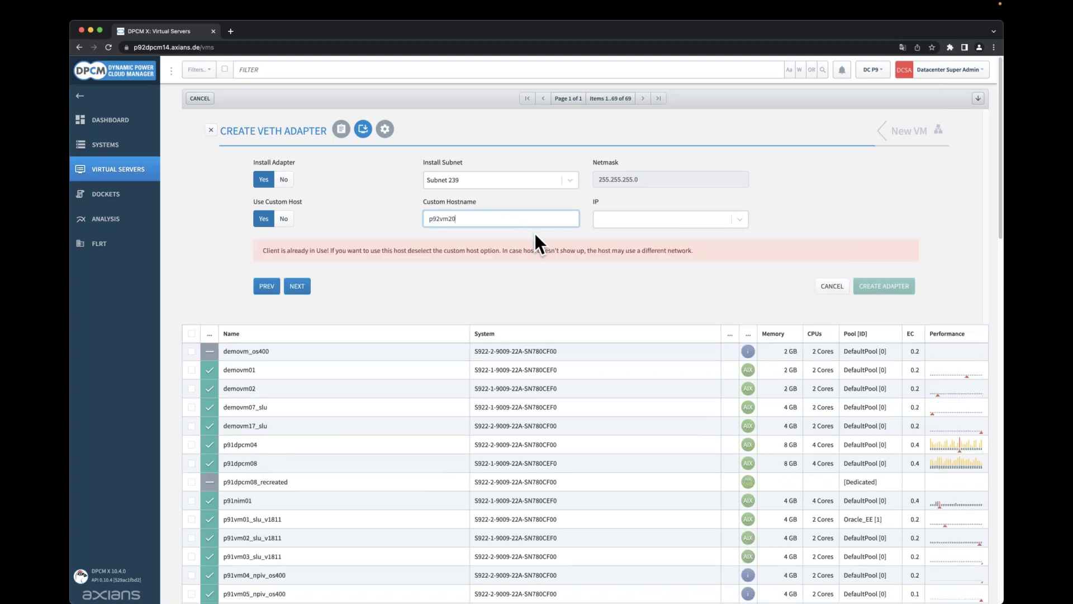
left_click(284, 219)
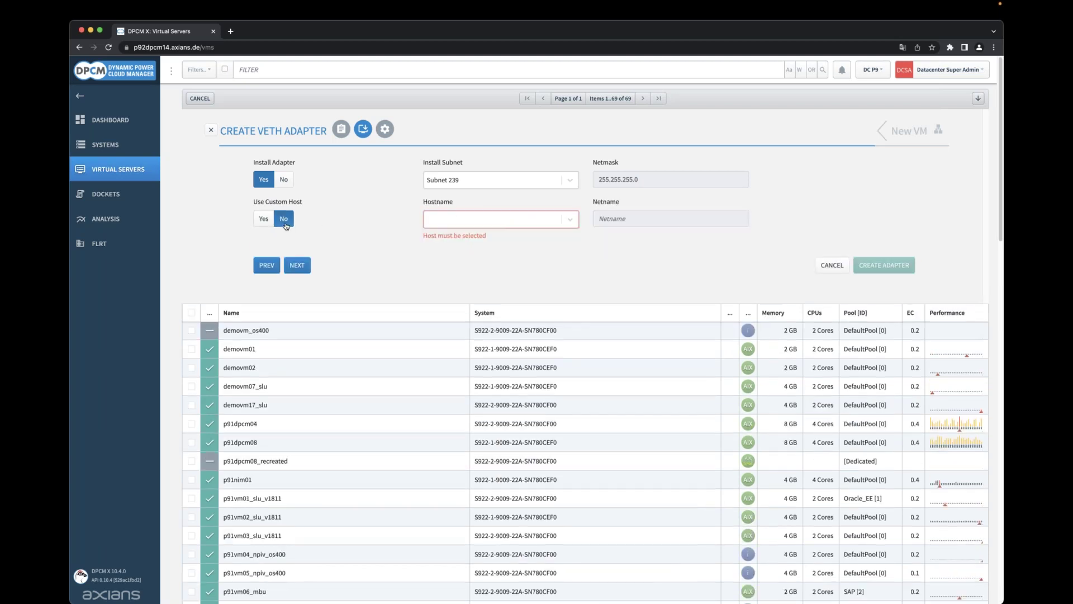
left_click(482, 223)
type("p")
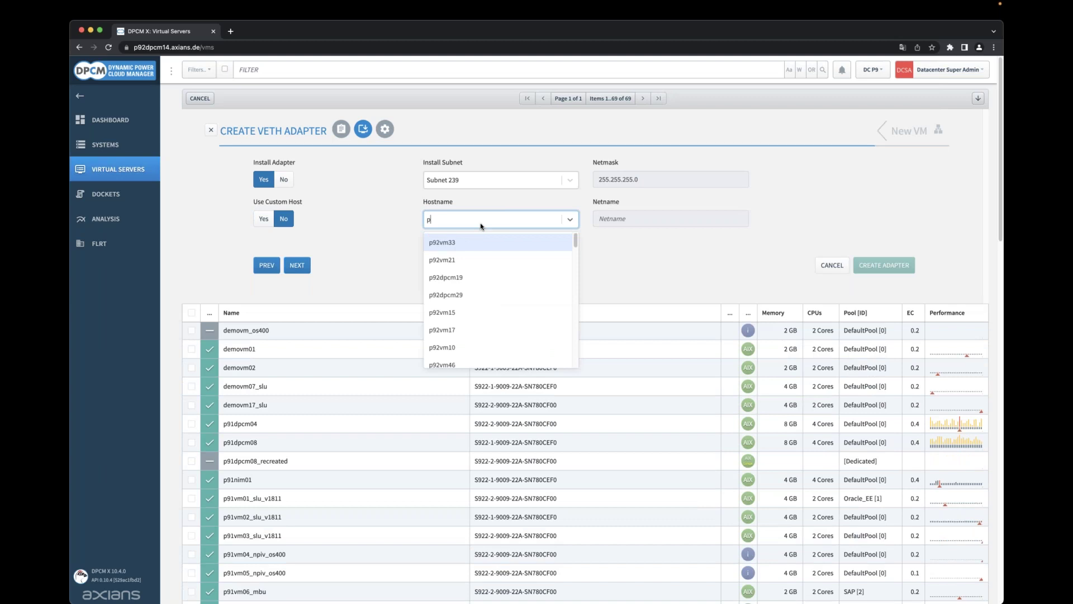
type("92vm20")
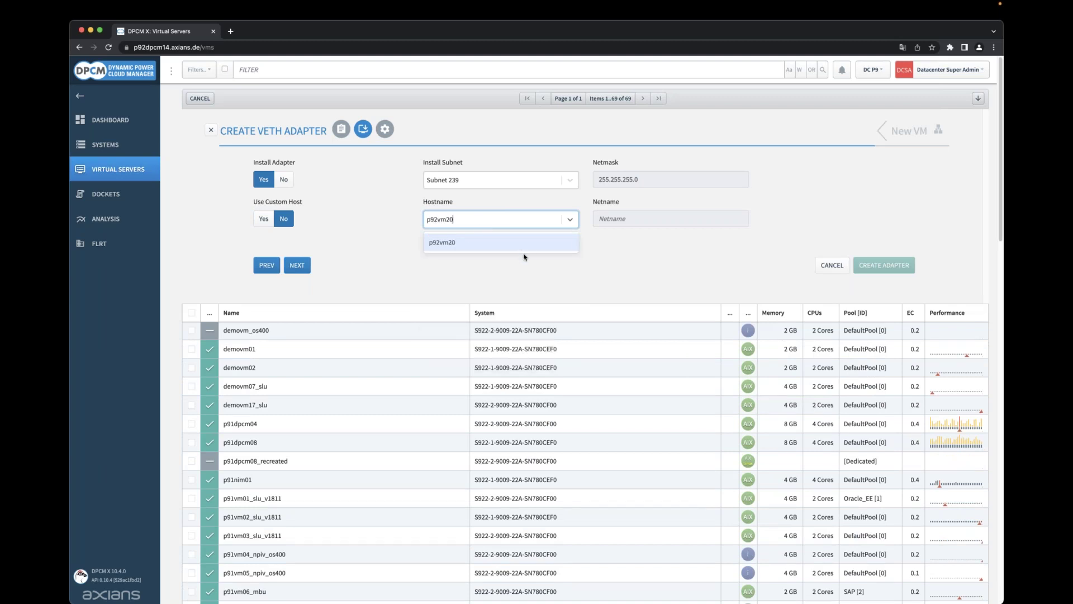
left_click(522, 245)
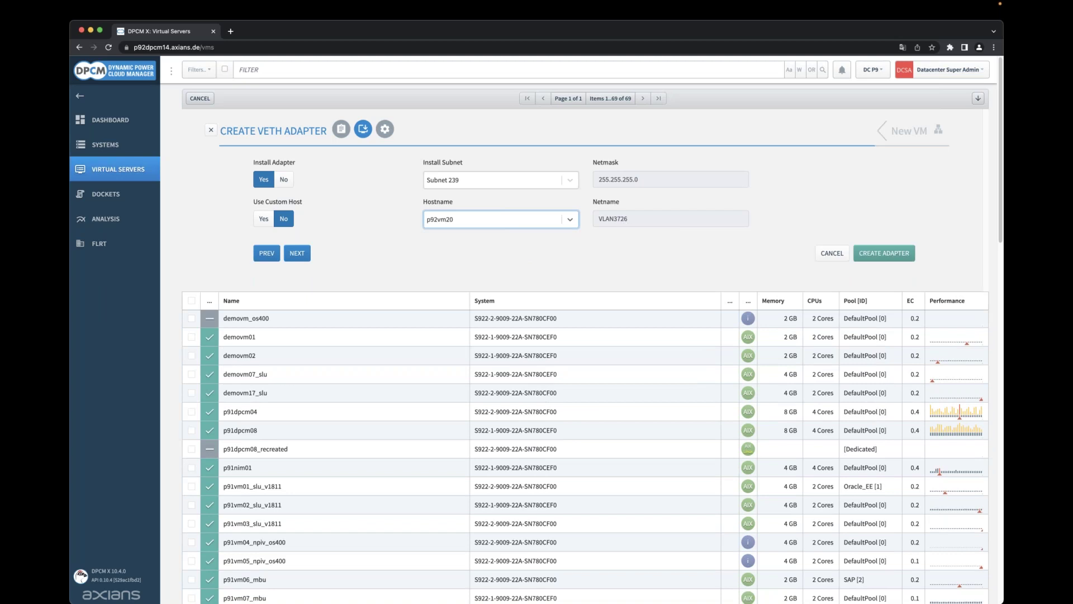
Create the slot 2 adapter and begin a second veth adapter.
left_click(297, 254)
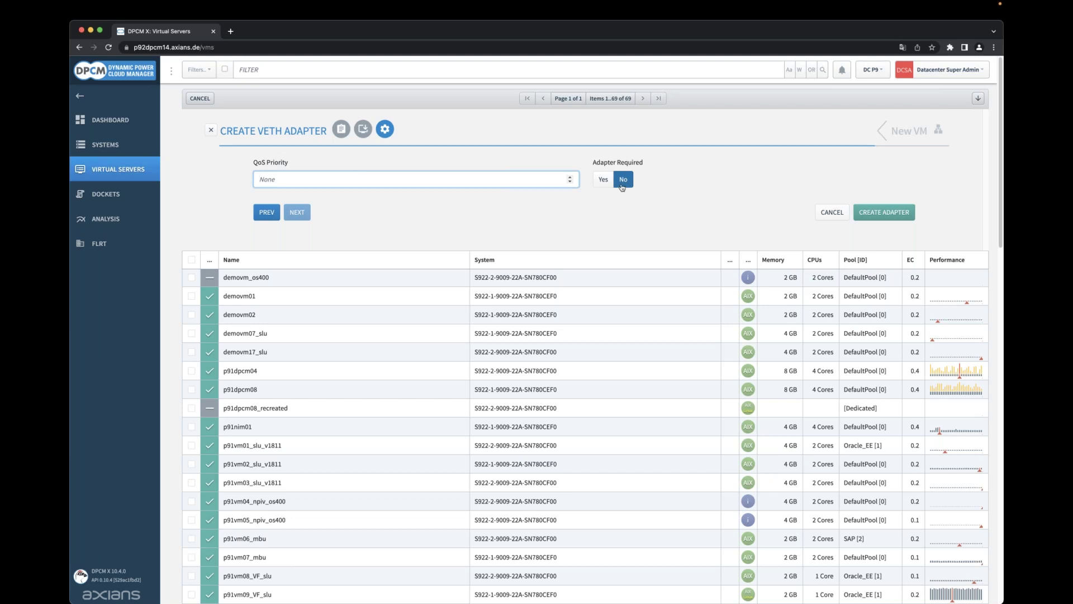
left_click(868, 218)
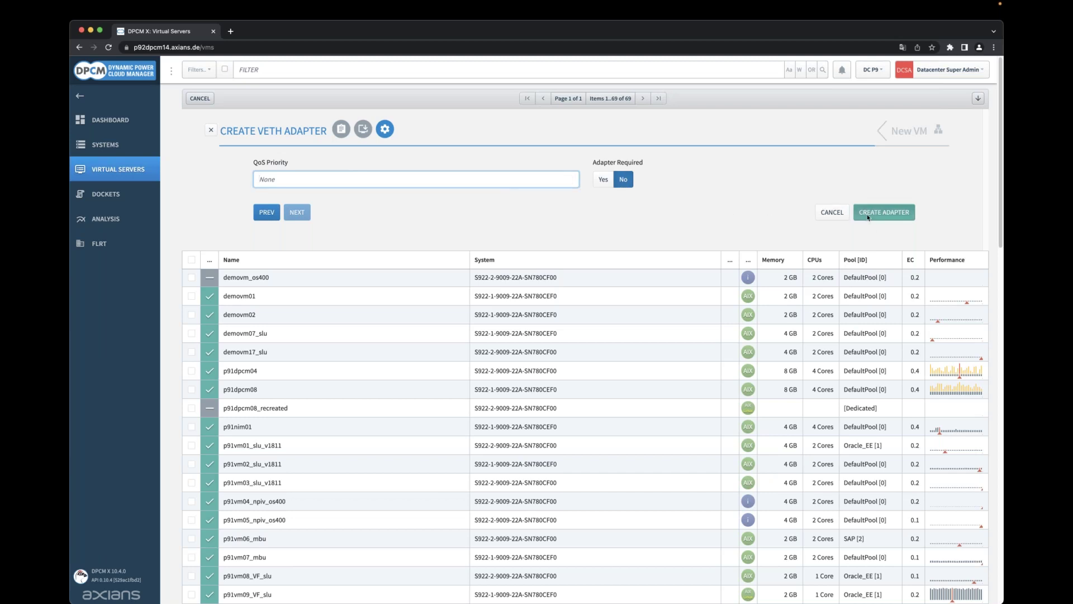
left_click(275, 163)
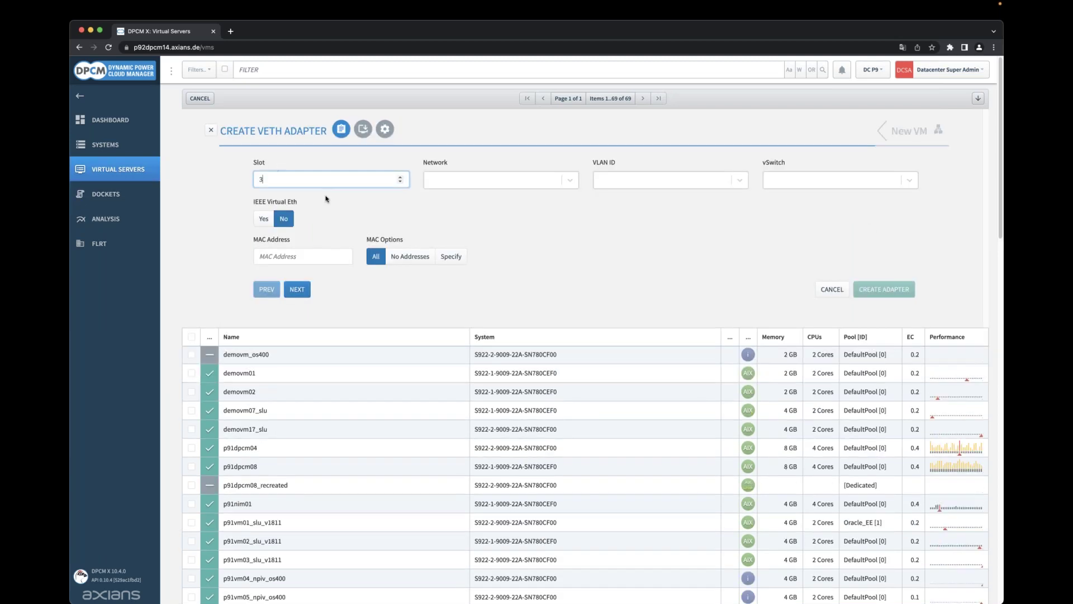
Create the slot 3 adapter on VLAN301, VLAN ID 301, vswitch_vio3_4, and continue.
left_click(443, 179)
left_click(468, 208)
left_click(649, 188)
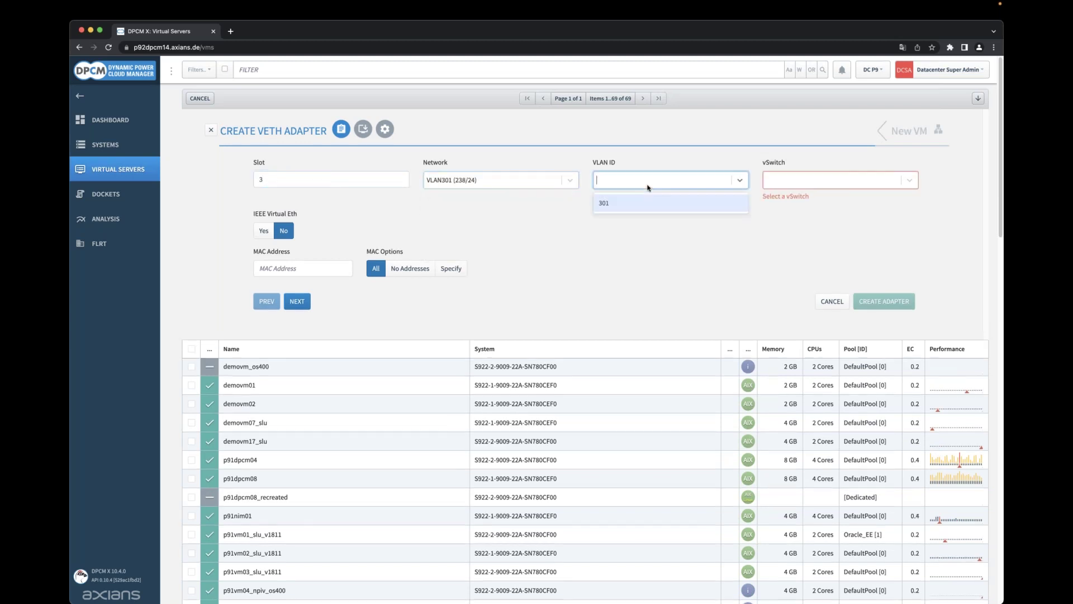
left_click(617, 210)
left_click(805, 185)
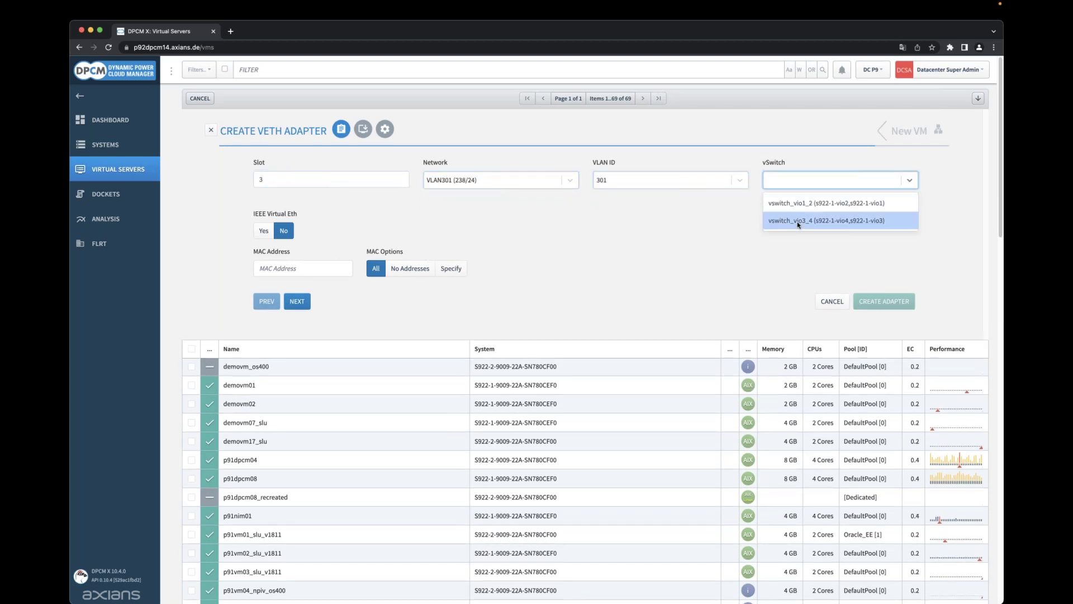
left_click(797, 221)
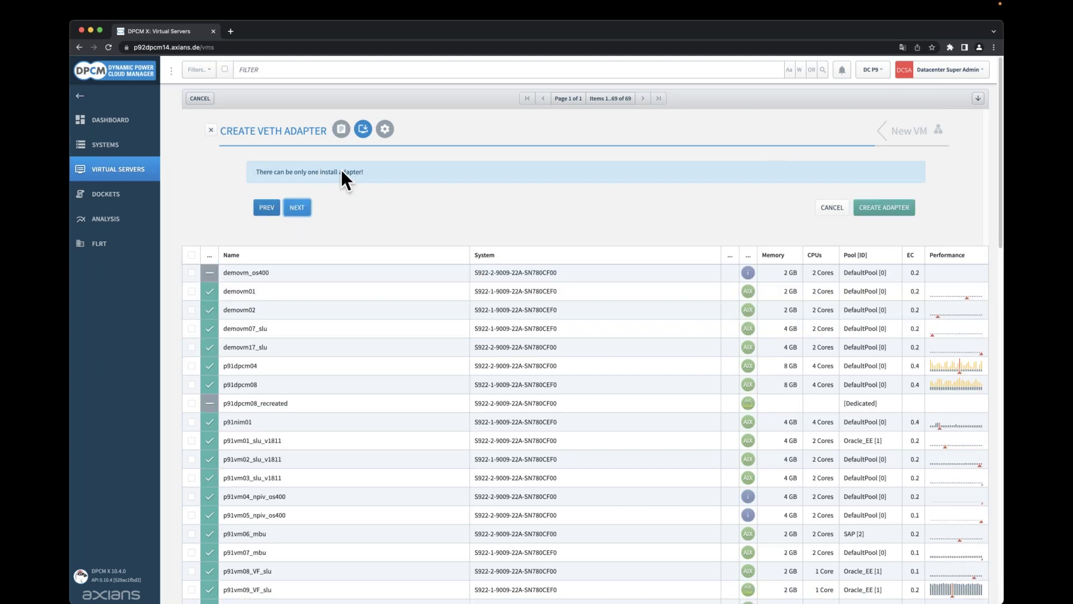
left_click(899, 208)
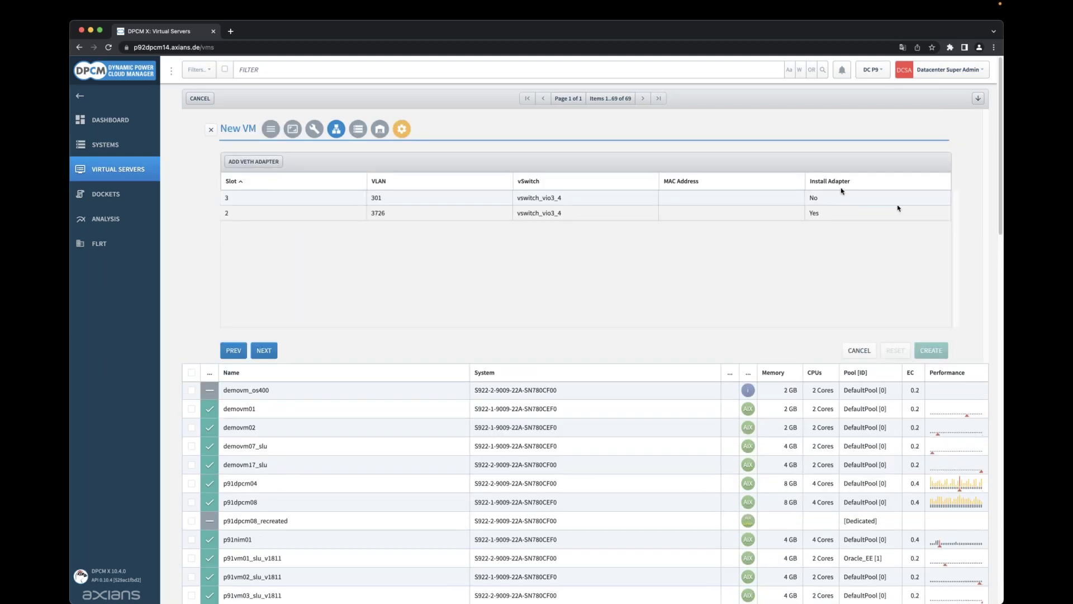
left_click(264, 351)
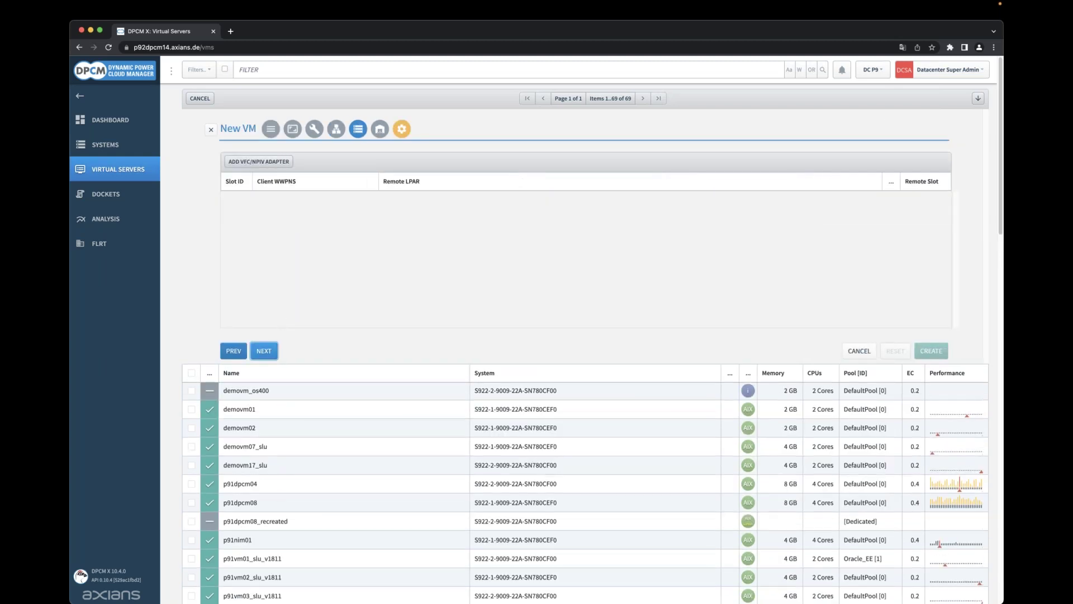
Create the slot 4 VFC adapter in NPORT group SVC NPIV VIO3/4 on Fabric-A.
left_click(271, 166)
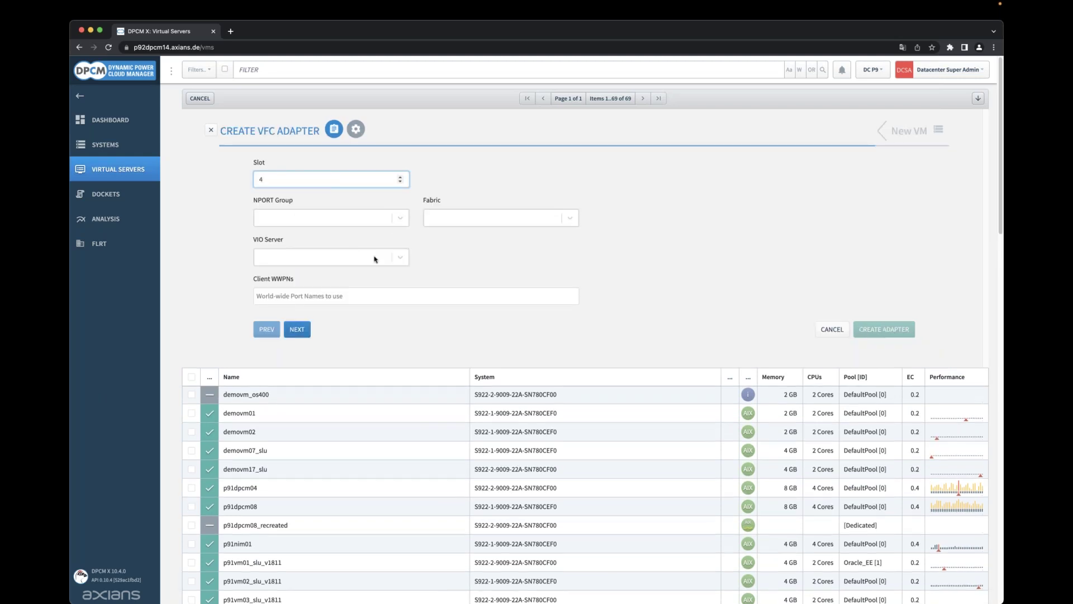
left_click(395, 224)
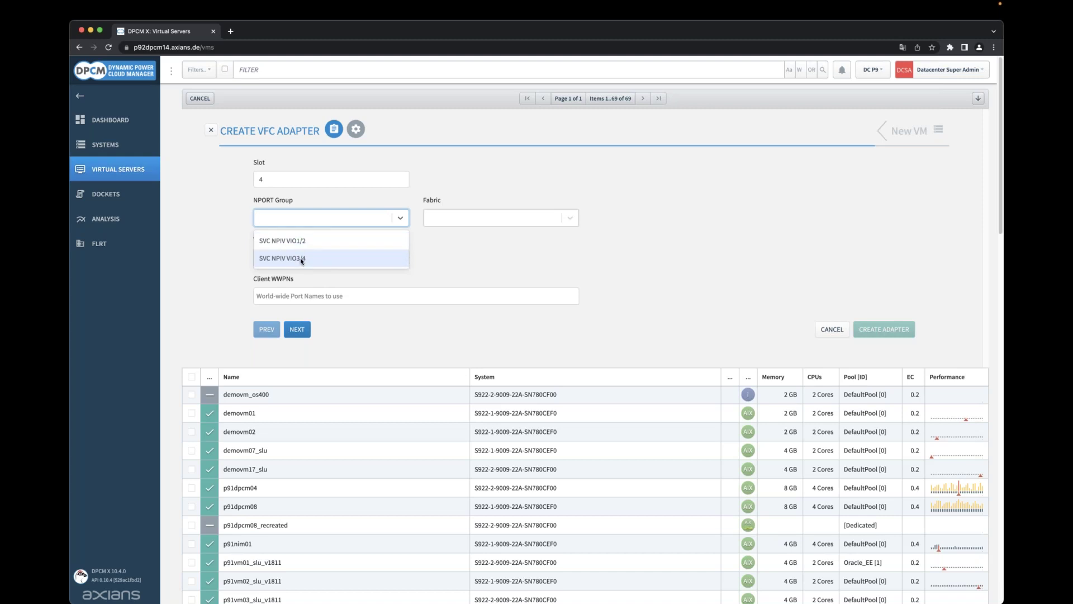
left_click(301, 258)
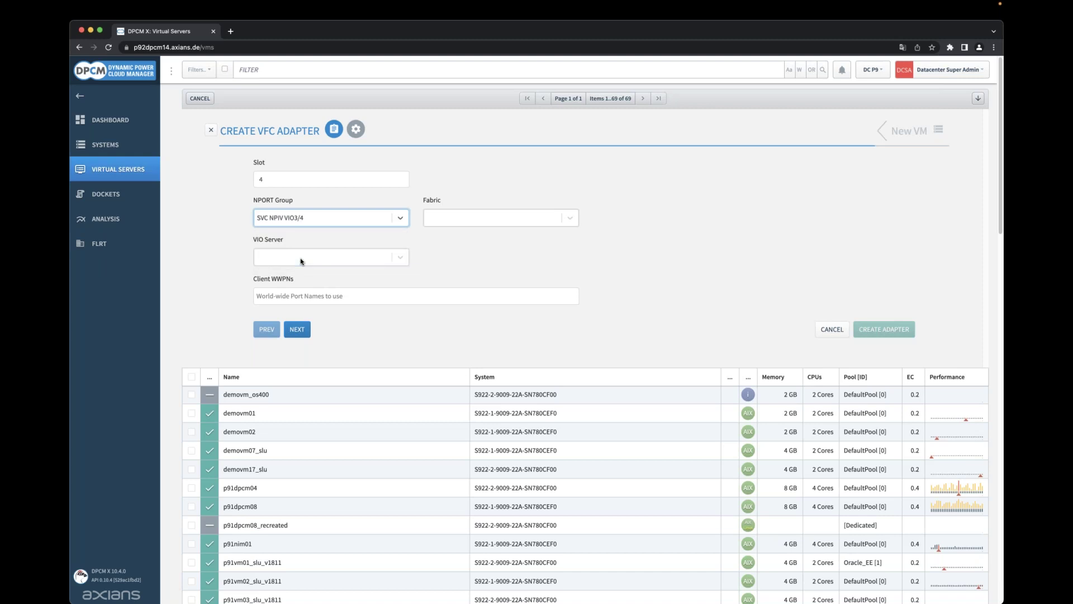
left_click(527, 219)
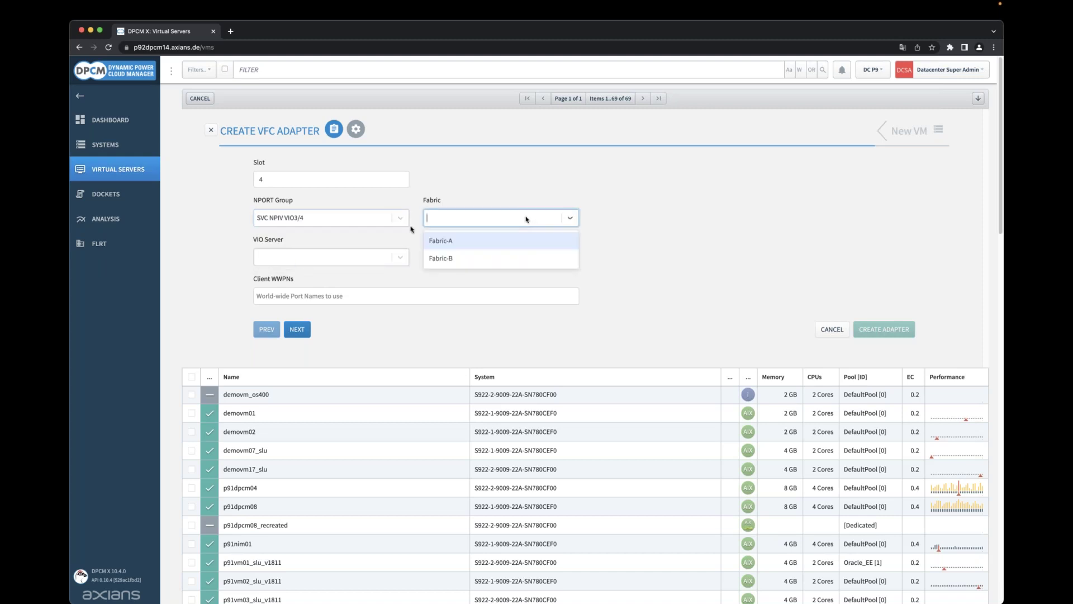
left_click(439, 240)
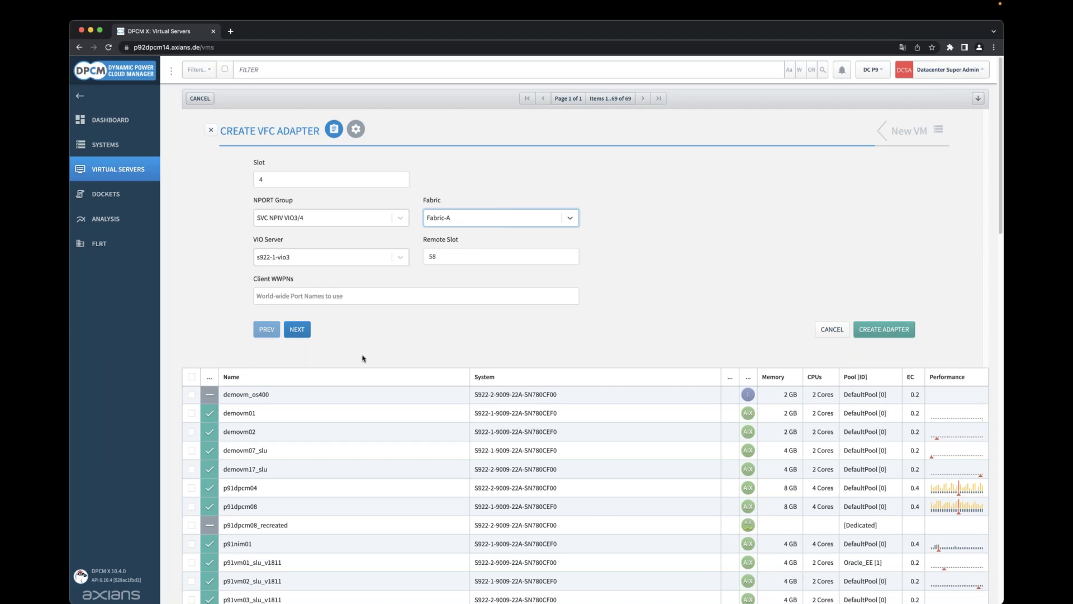
left_click(297, 331)
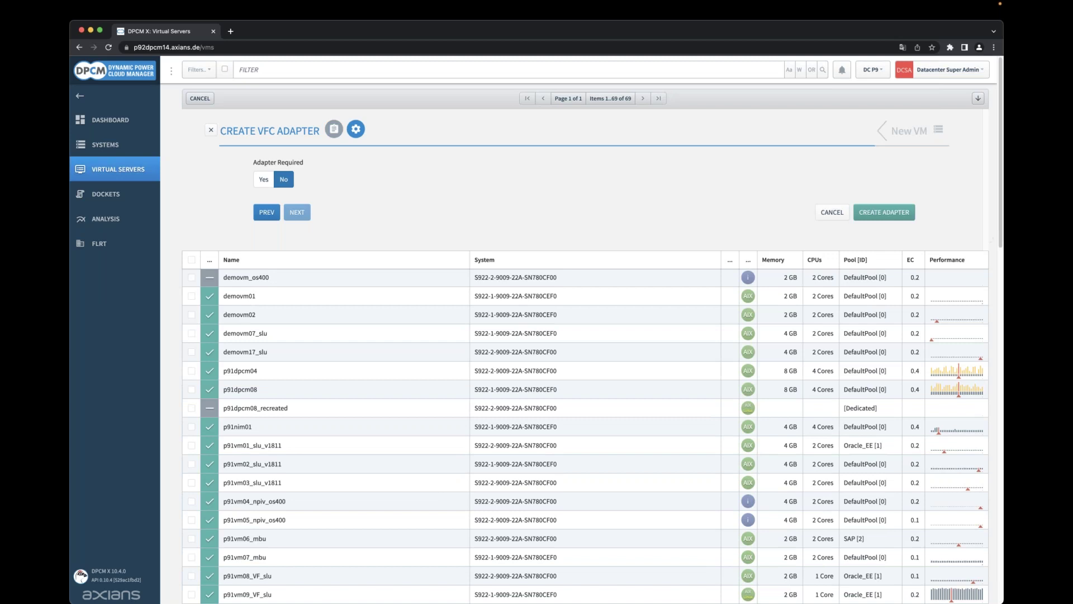
left_click(884, 212)
Create the slot 5 VFC adapter in SVC NPIV VIO3/4 on Fabric-B.
left_click(278, 163)
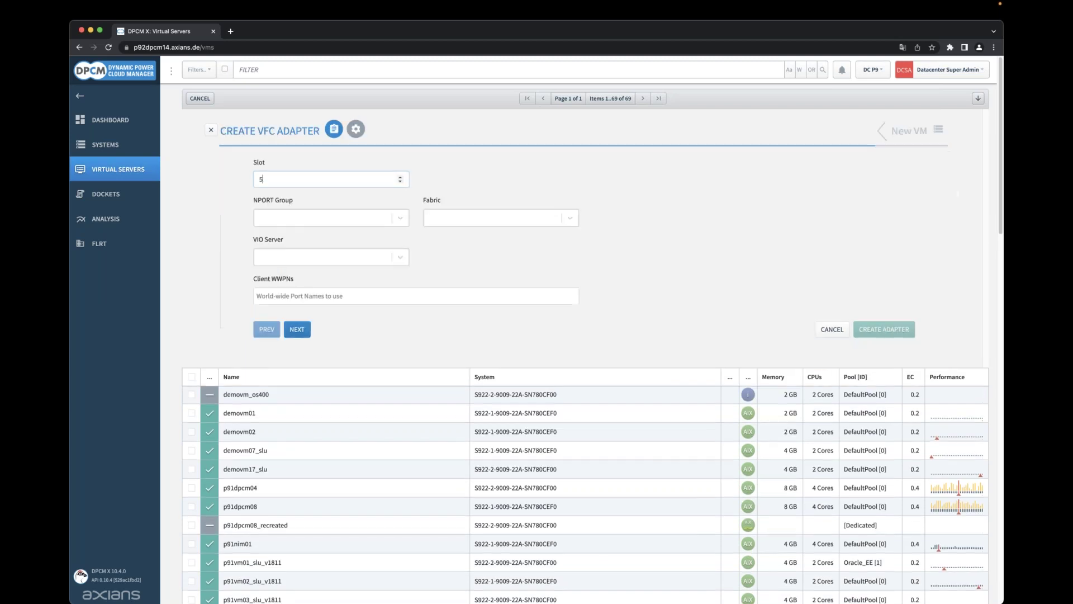
left_click(391, 219)
left_click(314, 257)
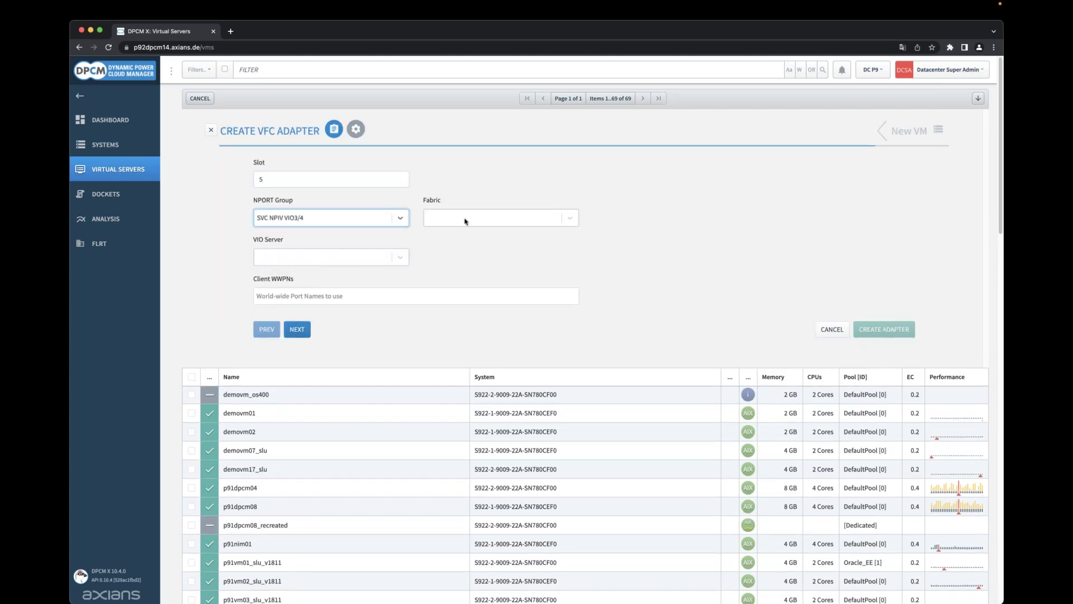
left_click(467, 218)
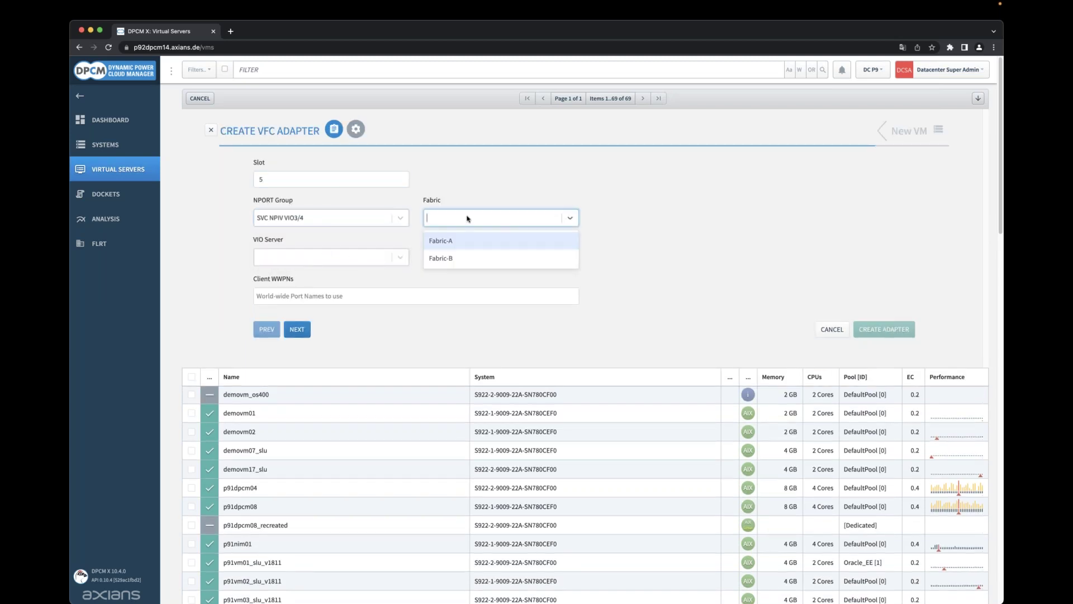
left_click(453, 259)
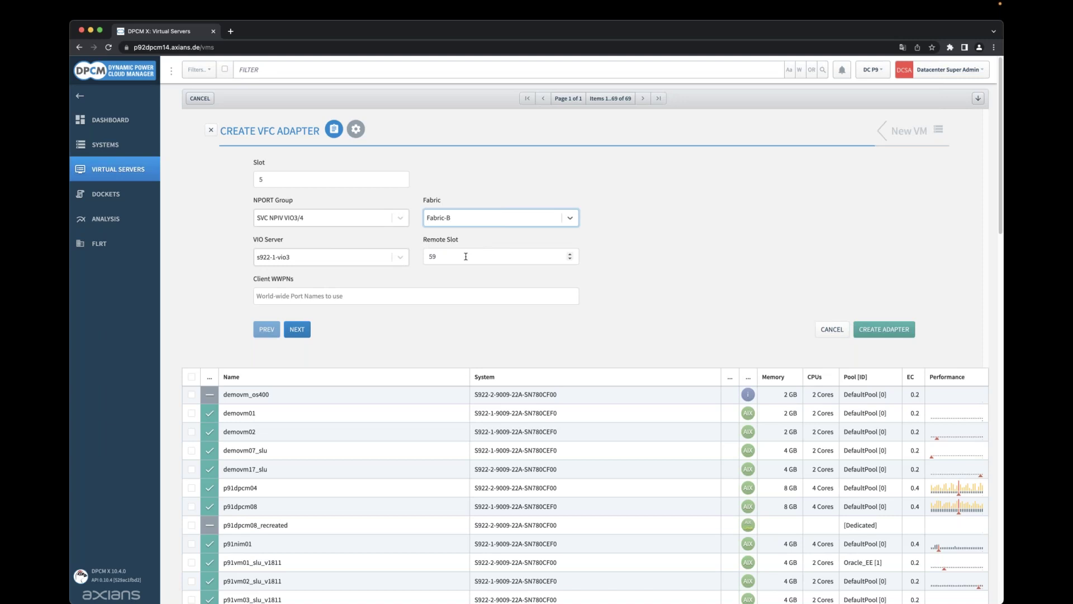
left_click(884, 329)
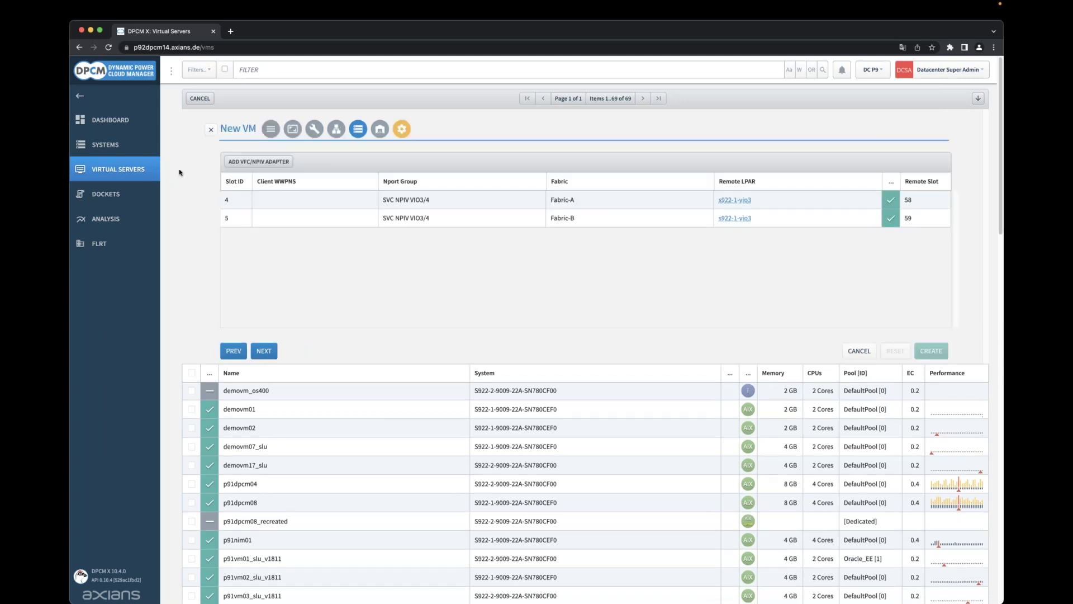
Create the slot 6 VFC adapter on Fabric-A served by s922-1-vio4.
left_click(263, 167)
left_click(313, 219)
left_click(313, 258)
left_click(454, 222)
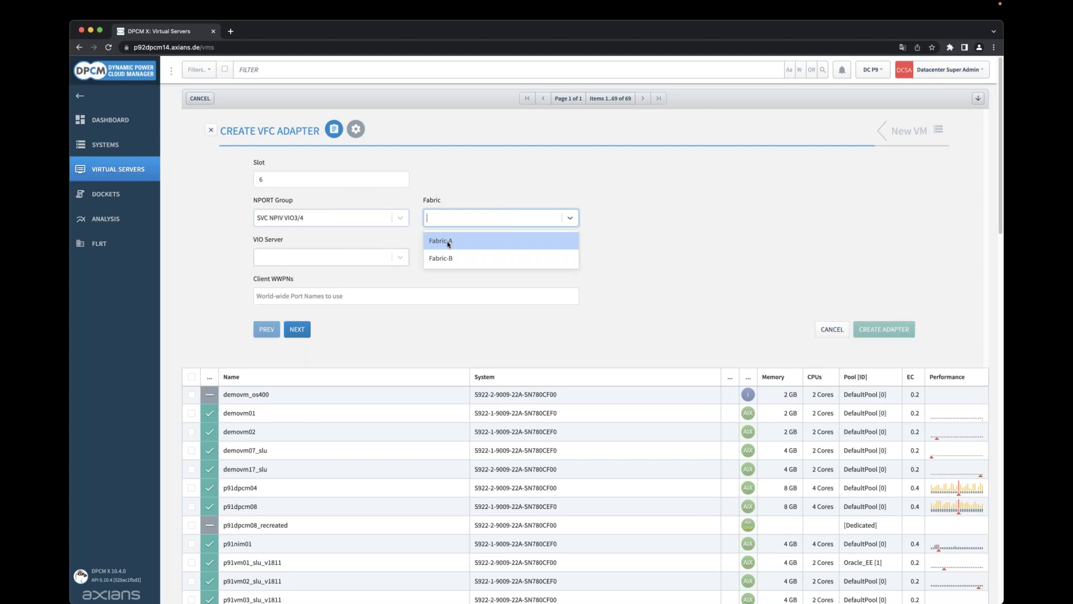
left_click(449, 242)
left_click(387, 259)
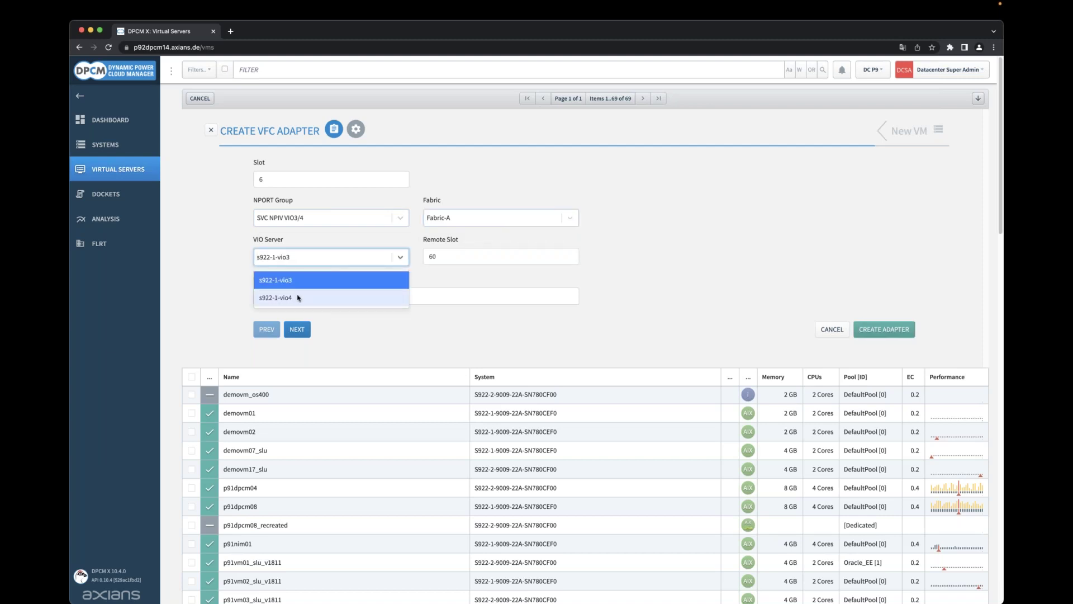
left_click(300, 297)
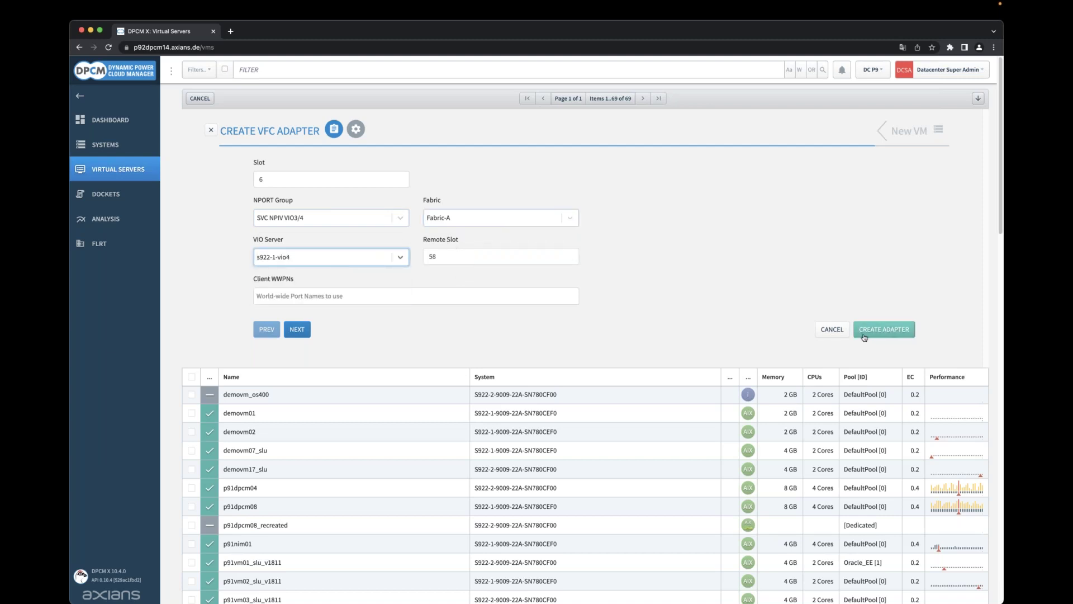
left_click(863, 332)
Create the slot 7 VFC adapter on Fabric-B served by s922-1-vio4.
left_click(259, 161)
left_click(398, 217)
left_click(401, 254)
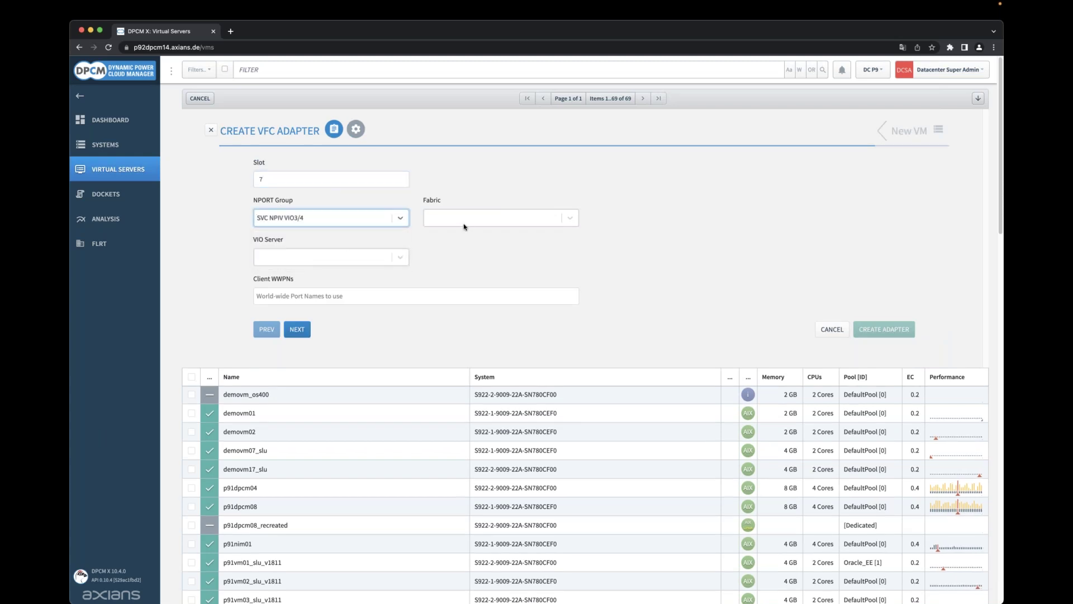
left_click(465, 224)
left_click(463, 263)
left_click(392, 260)
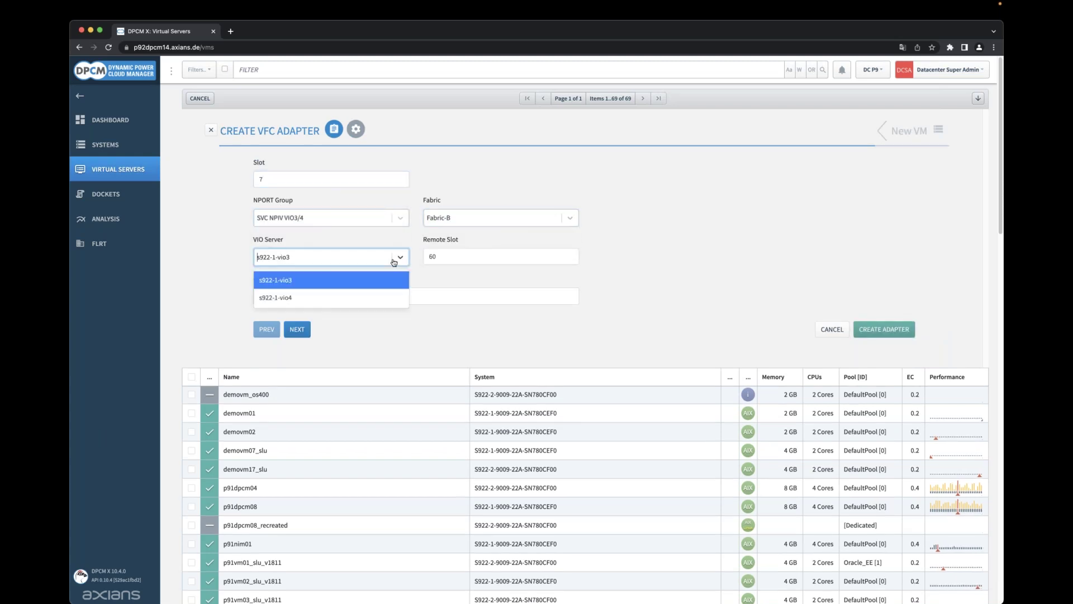
left_click(316, 296)
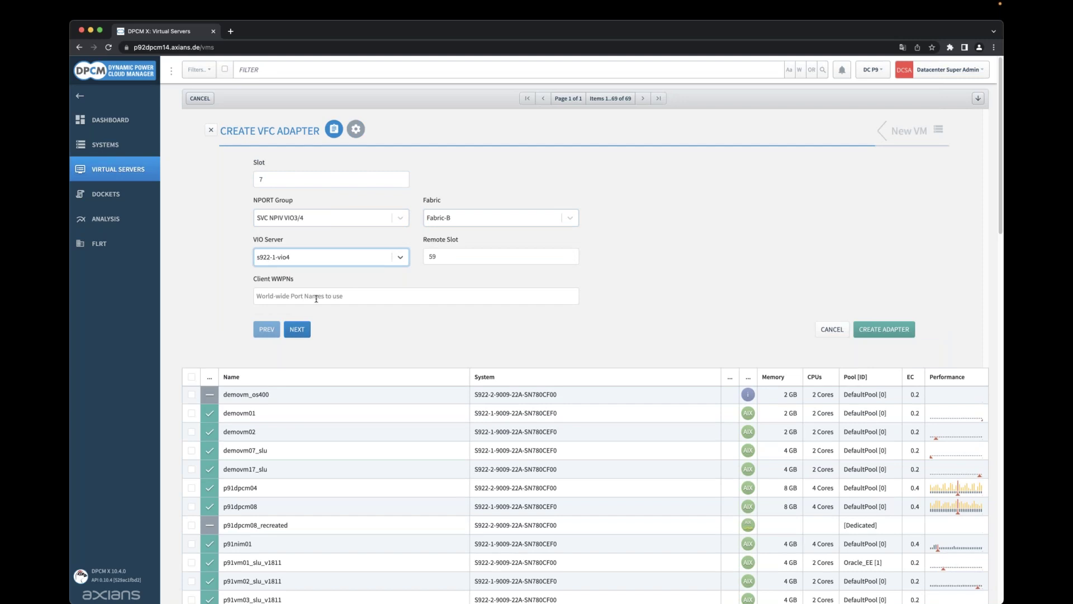
left_click(884, 330)
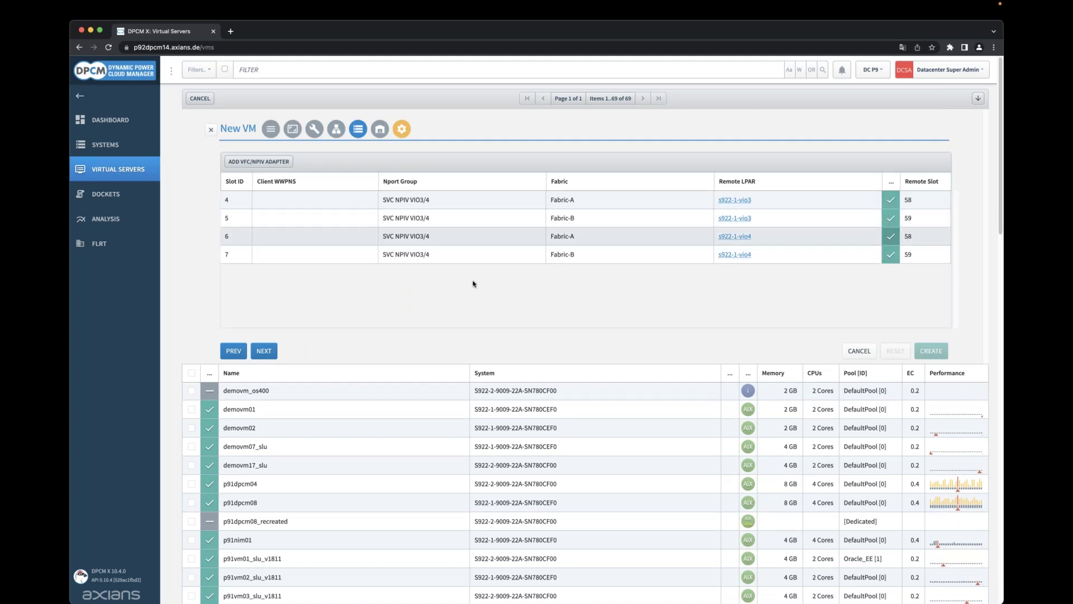
Add a slot 8 vSCSI adapter on s922-1-vio3 and reach its disk-mapping step.
left_click(264, 351)
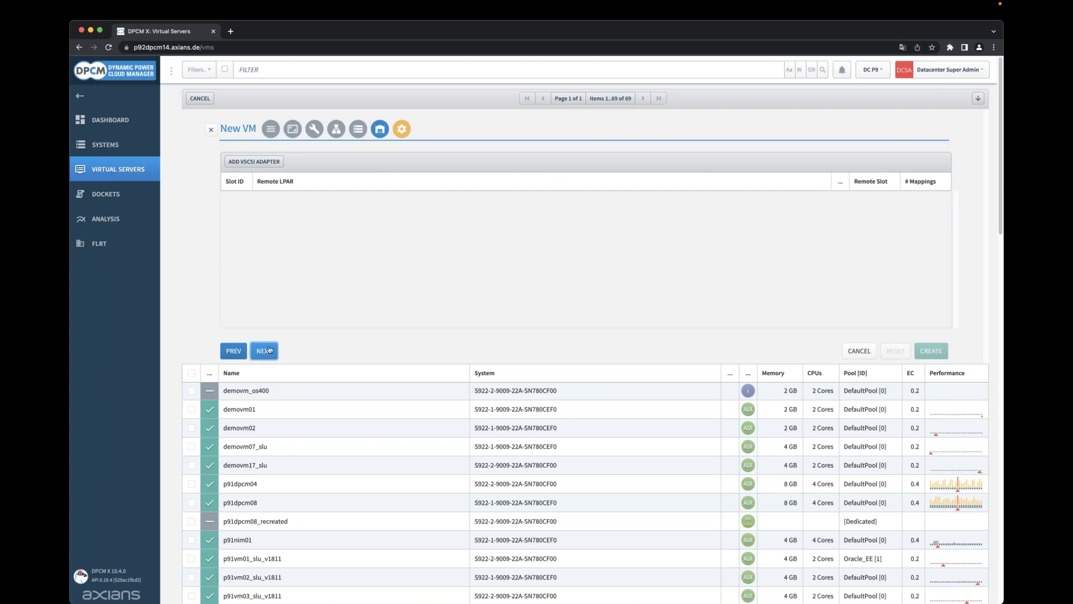
left_click(270, 164)
left_click(293, 221)
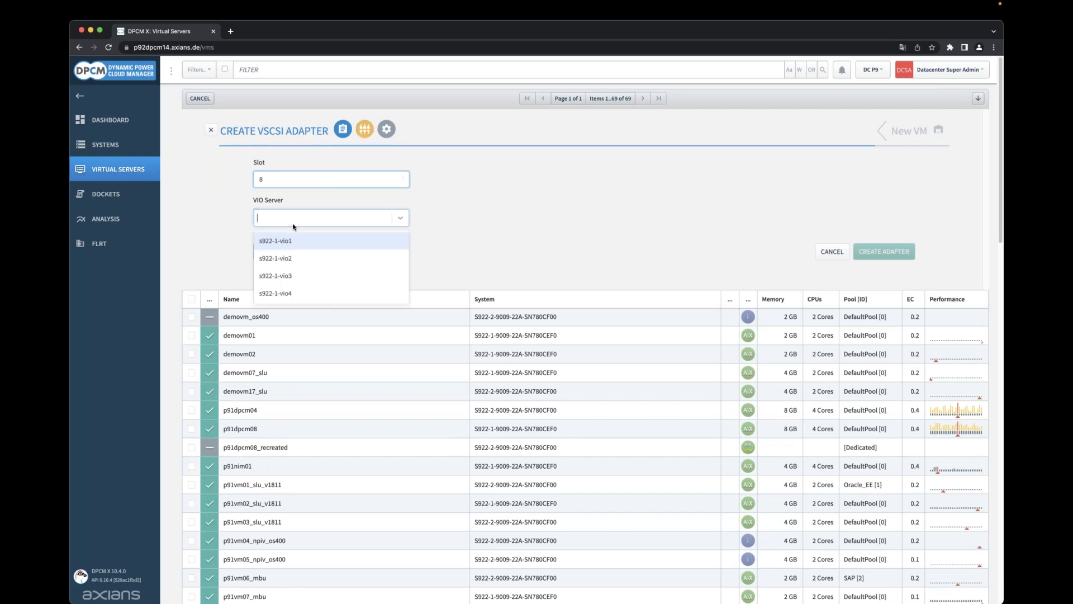
left_click(305, 274)
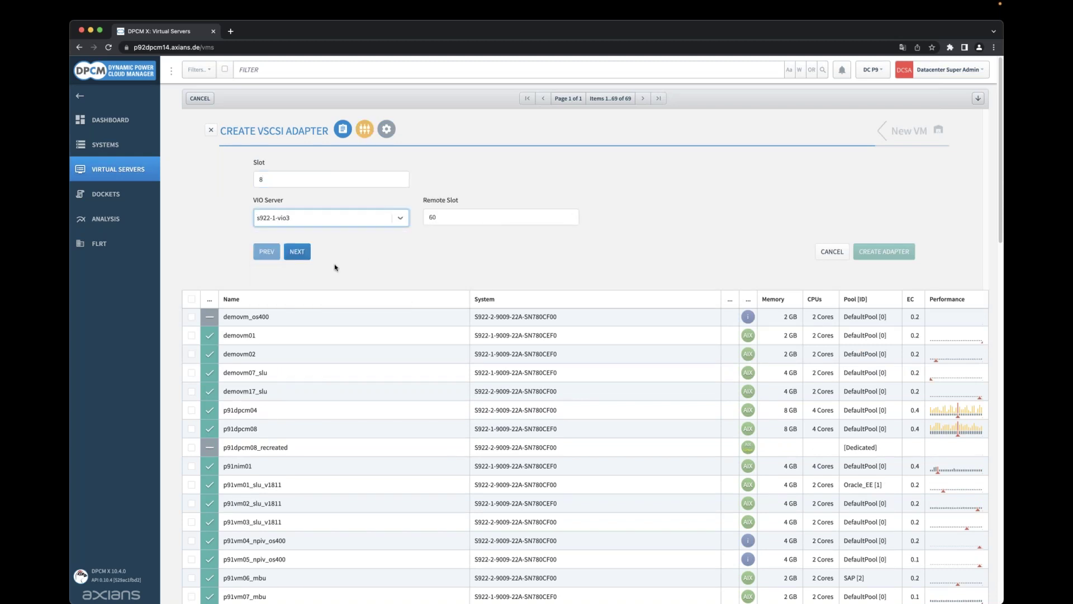
left_click(297, 253)
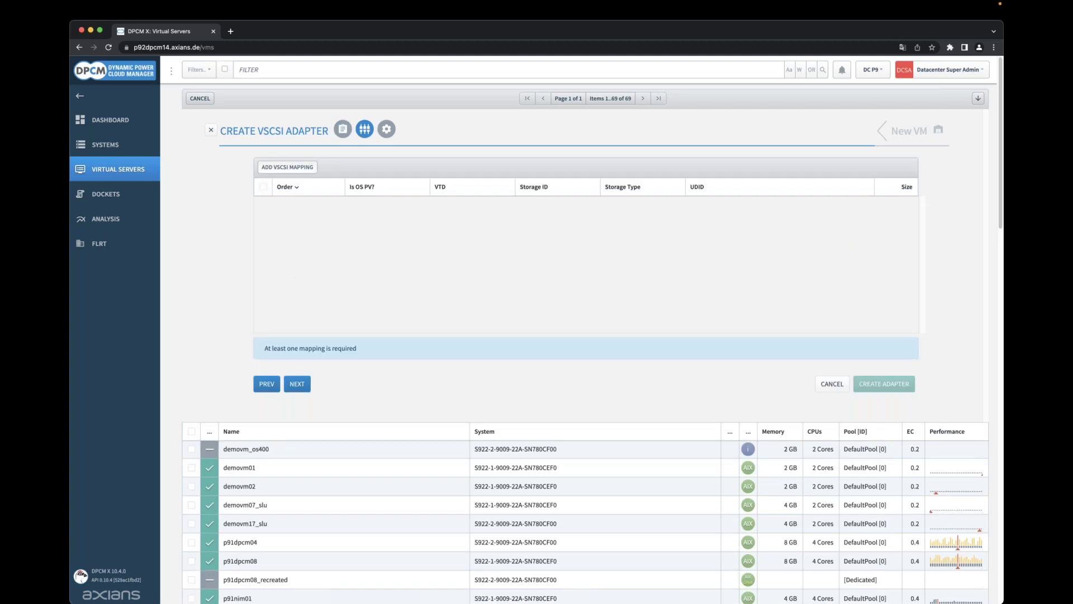
Map the unused 25 GB IBM_2145 disk to the vSCSI adapter as unmirrored OS PV pid10_vtd0.
left_click(287, 167)
left_click(337, 217)
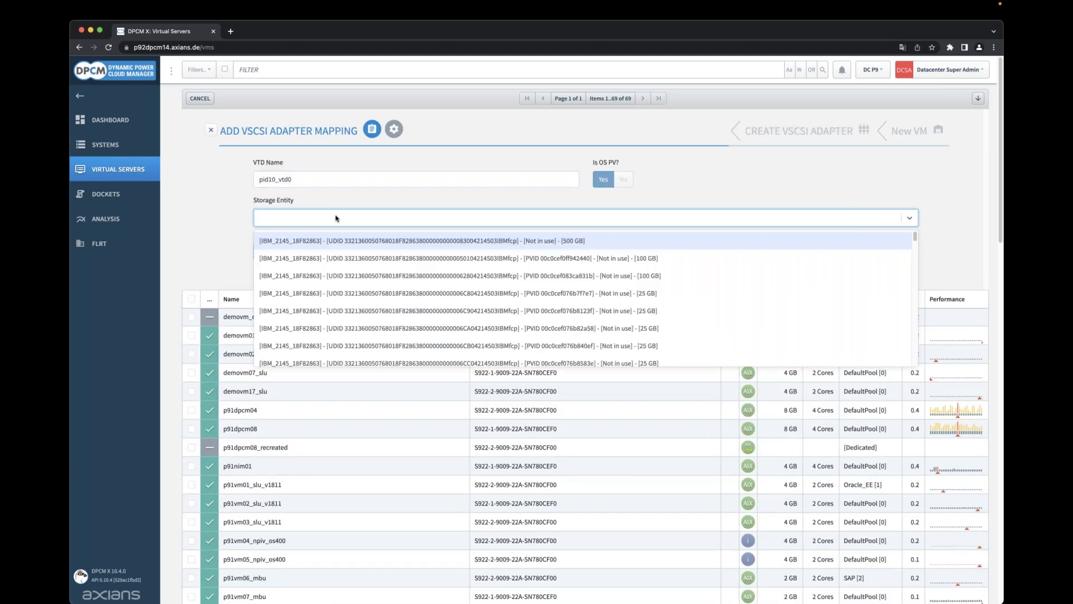
left_click(494, 294)
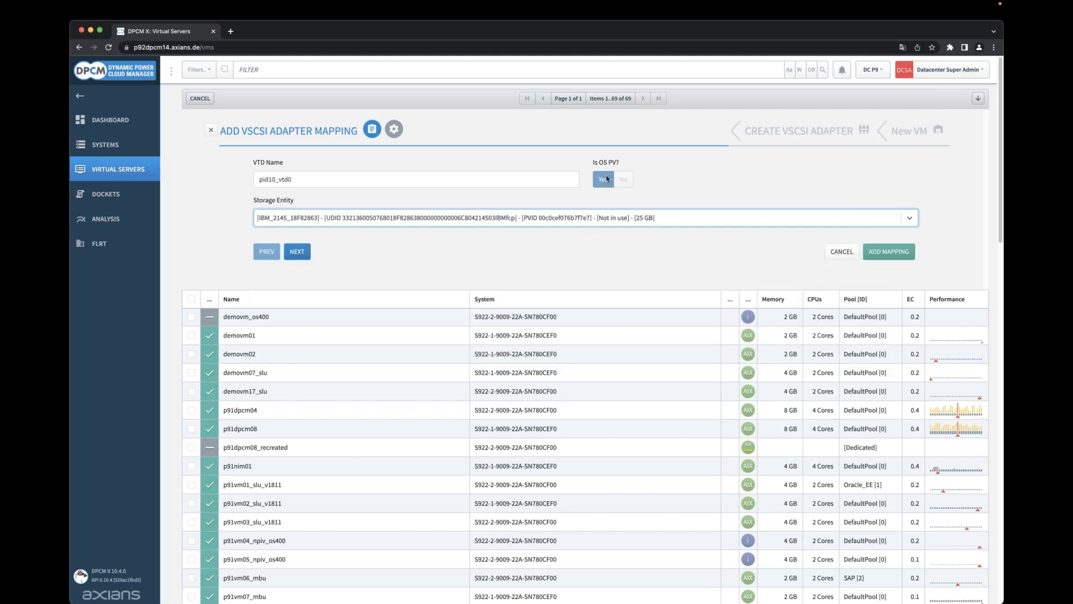
left_click(294, 253)
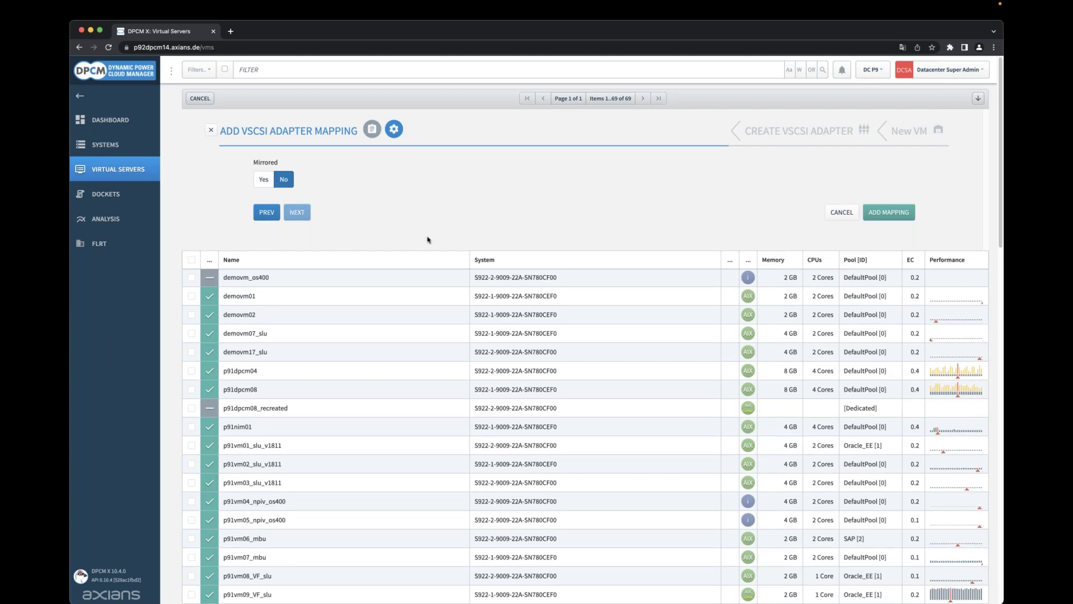
left_click(890, 217)
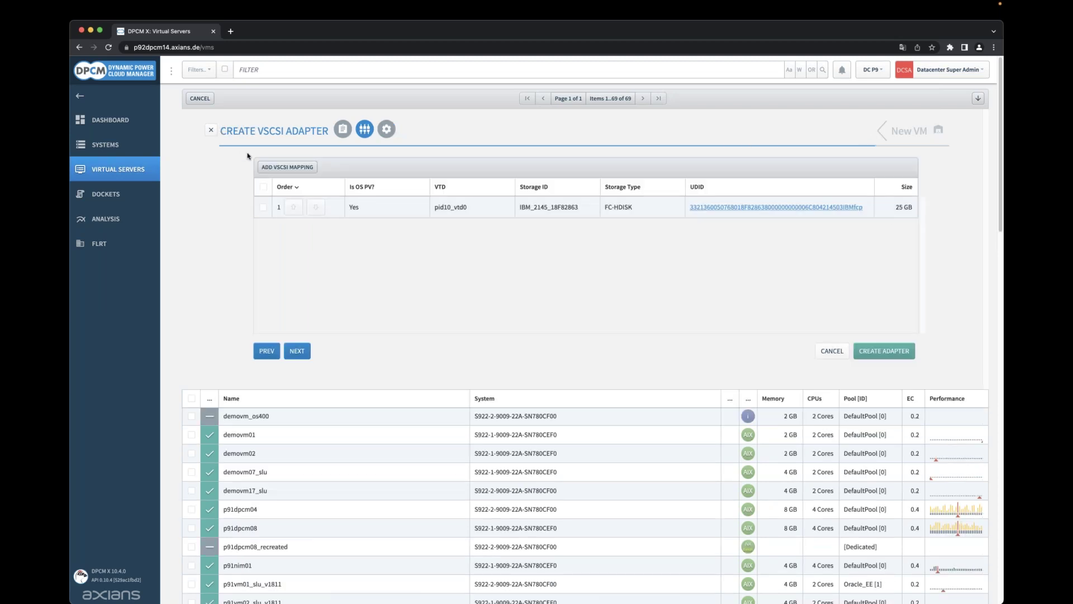
Add the first 1024 MB disk as mapping pid10_vtd1, then create the slot 8 adapter on s922-1-vio3.
left_click(275, 170)
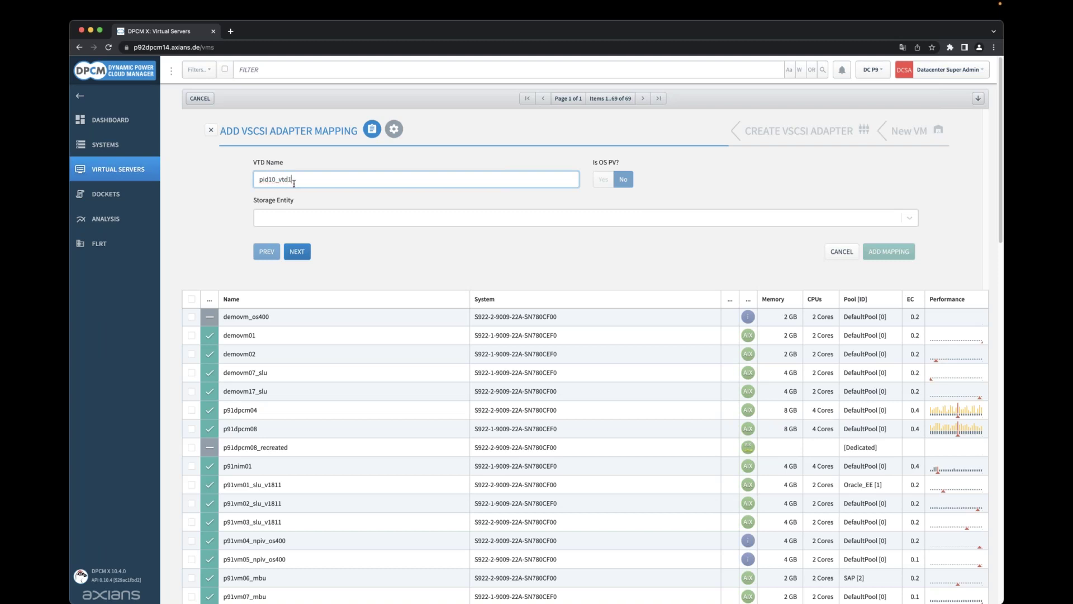
left_click(316, 222)
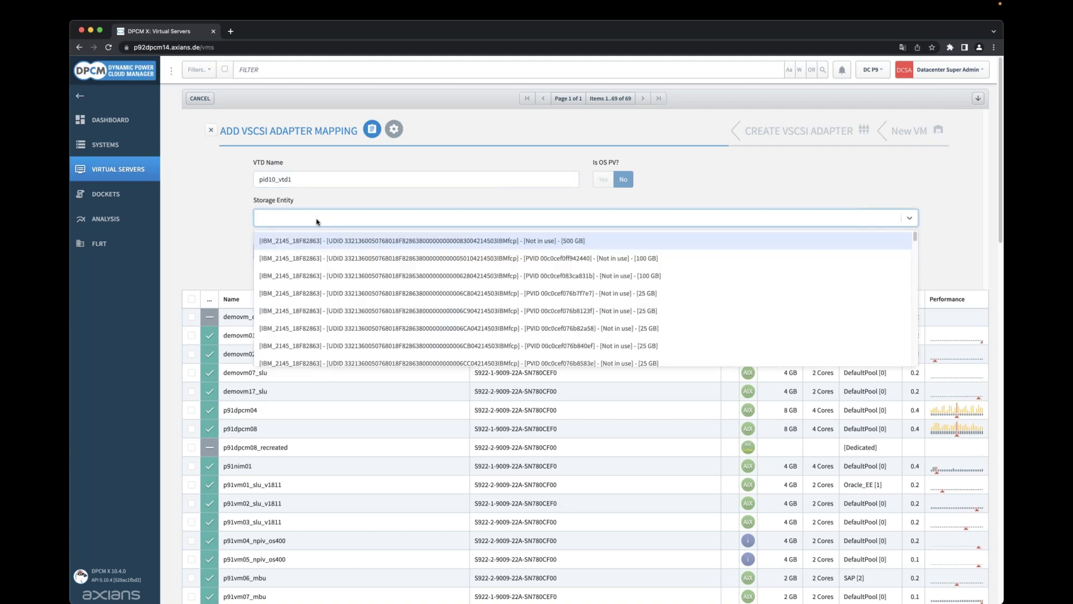
type("10")
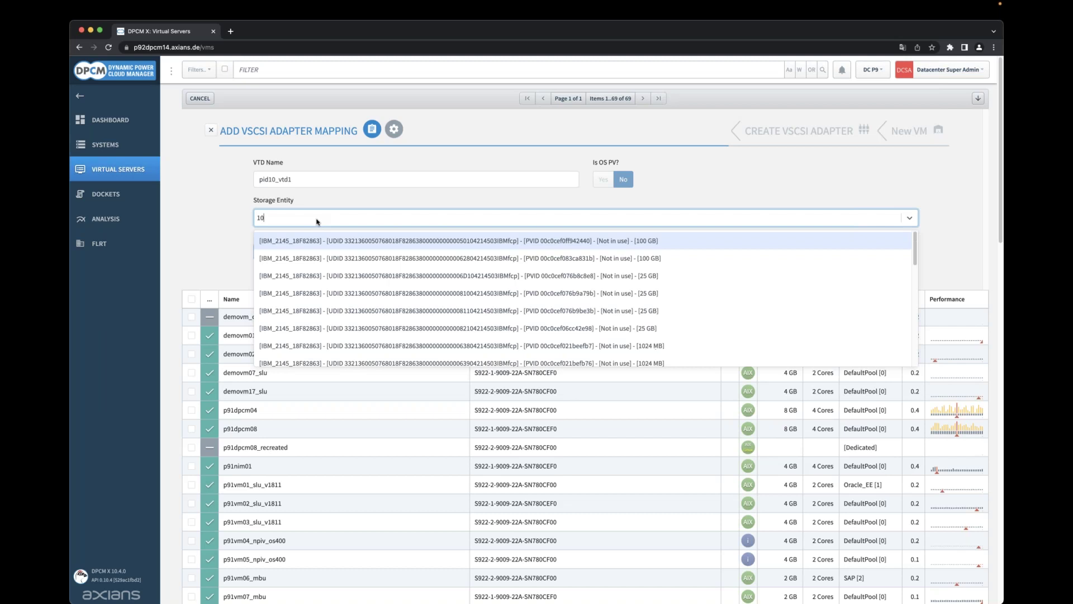
type("24")
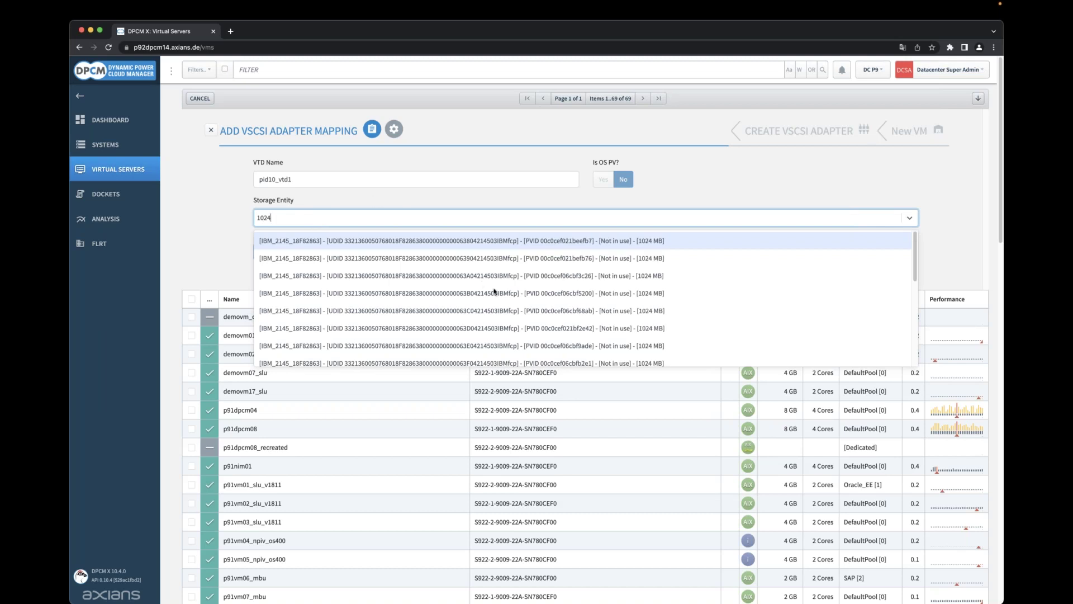
left_click(487, 247)
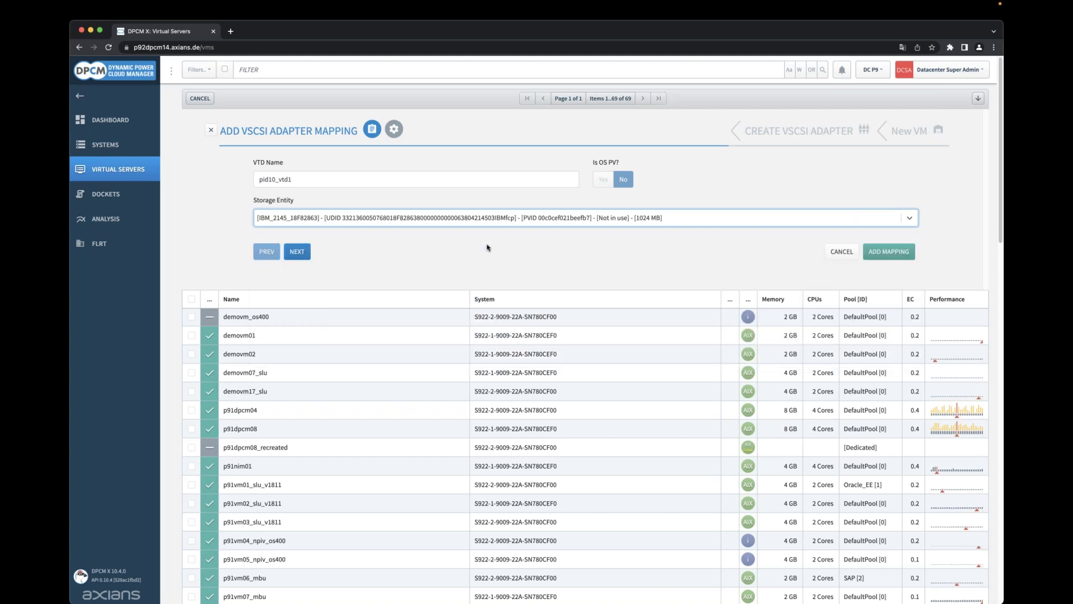
left_click(880, 256)
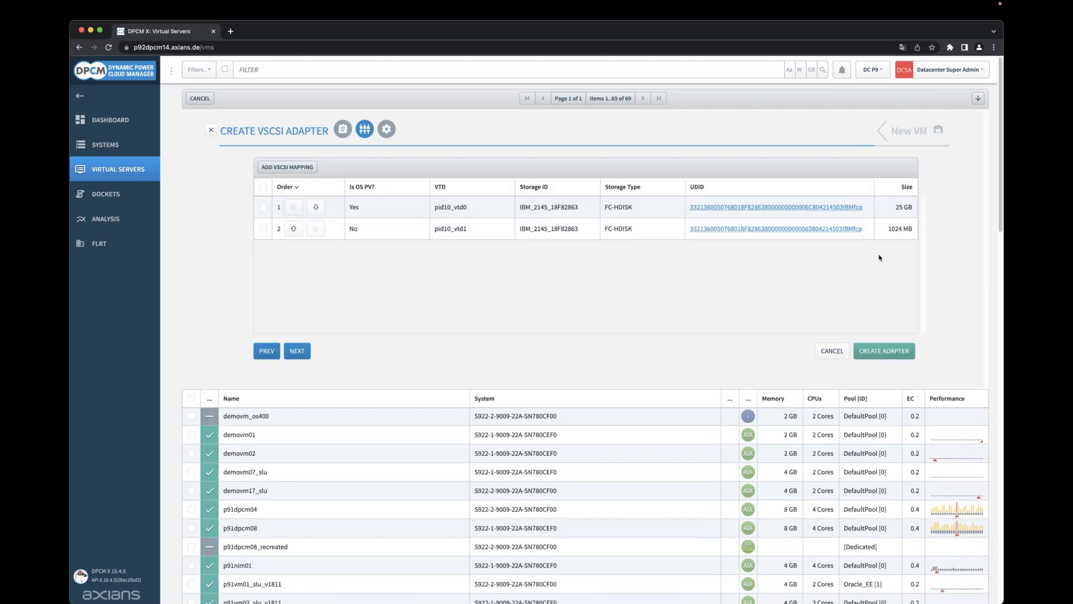
left_click(892, 357)
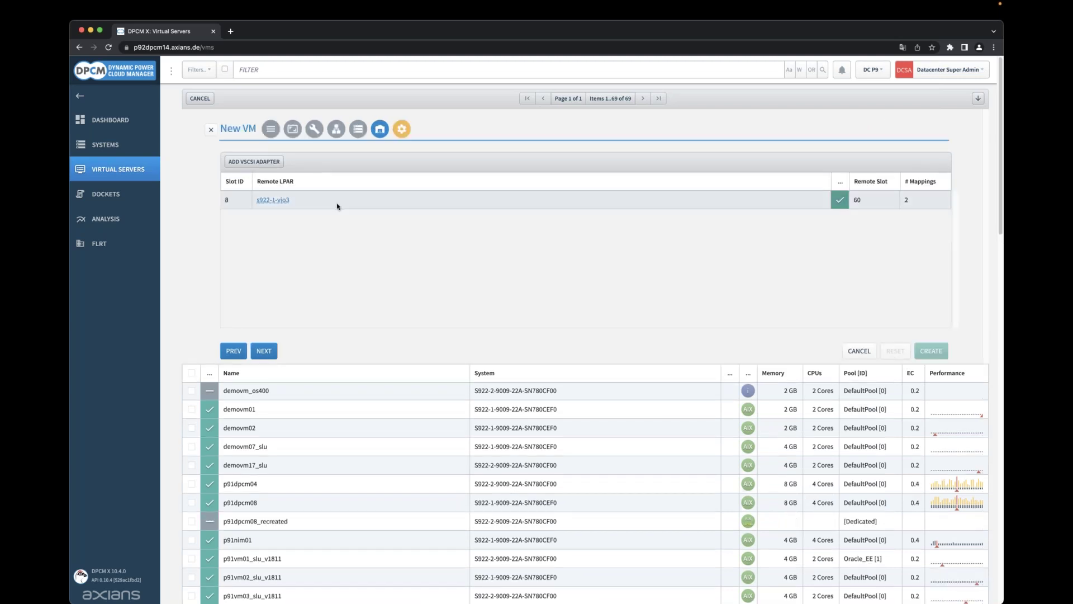
Clone the slot 8 adapter with its mappings to slot 9 on s922-1-vio4.
left_click(337, 206)
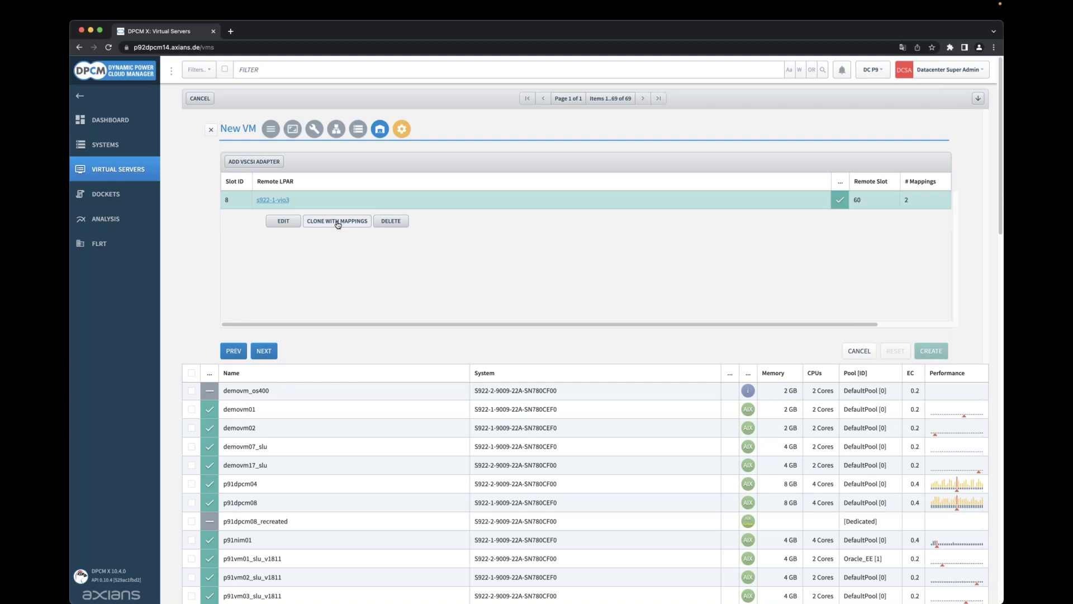
left_click(338, 223)
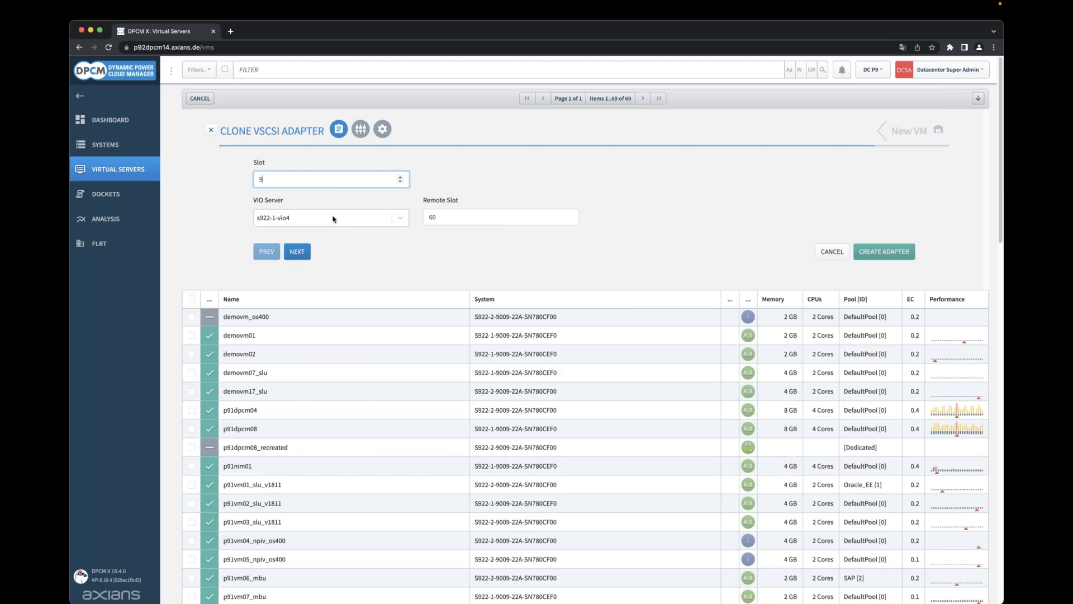
left_click(334, 219)
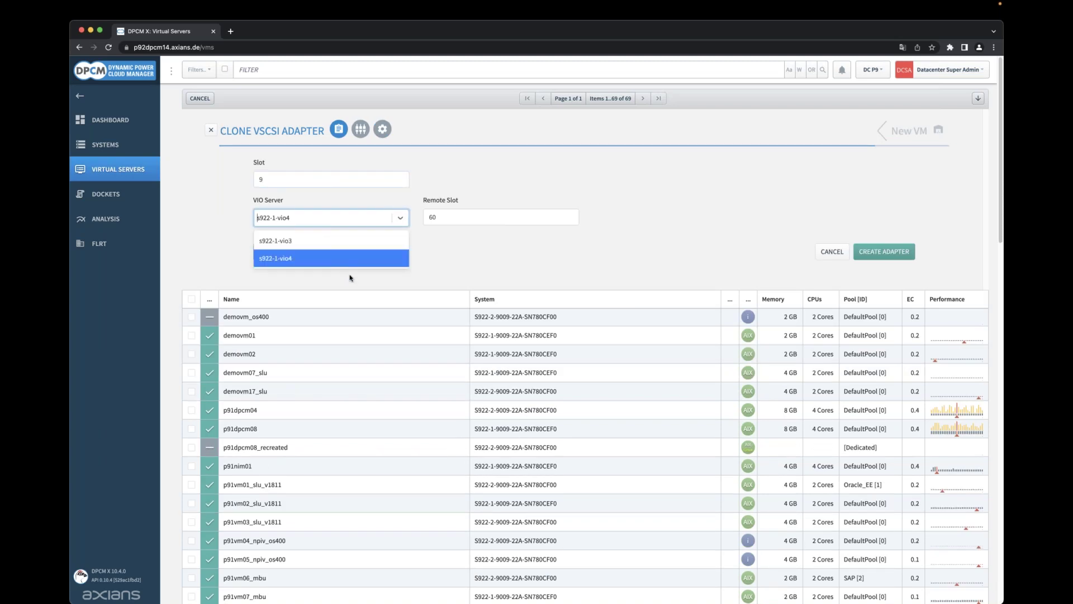
left_click(422, 274)
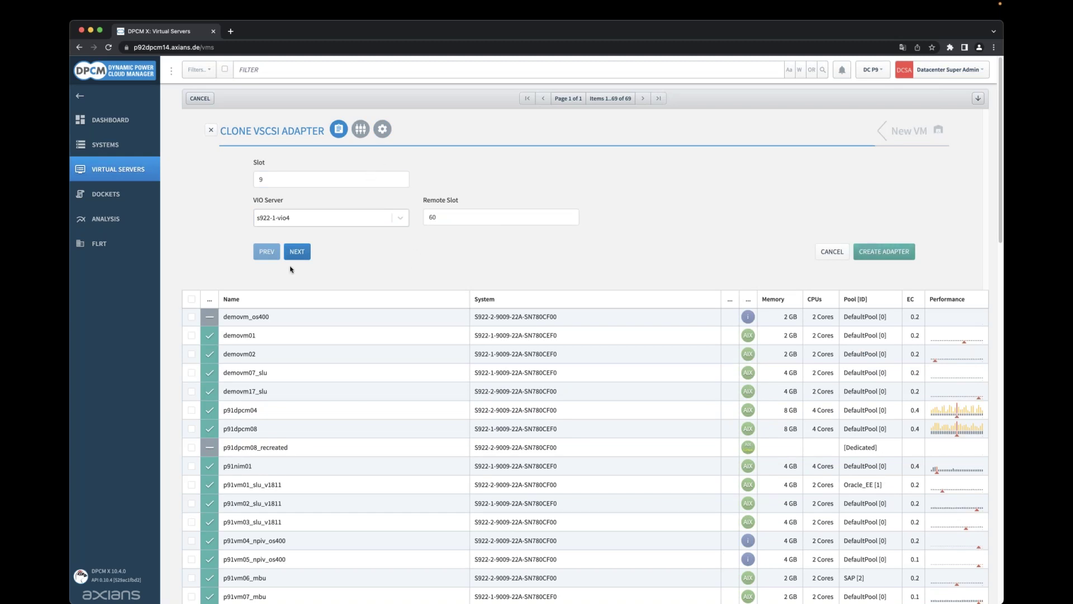
left_click(297, 251)
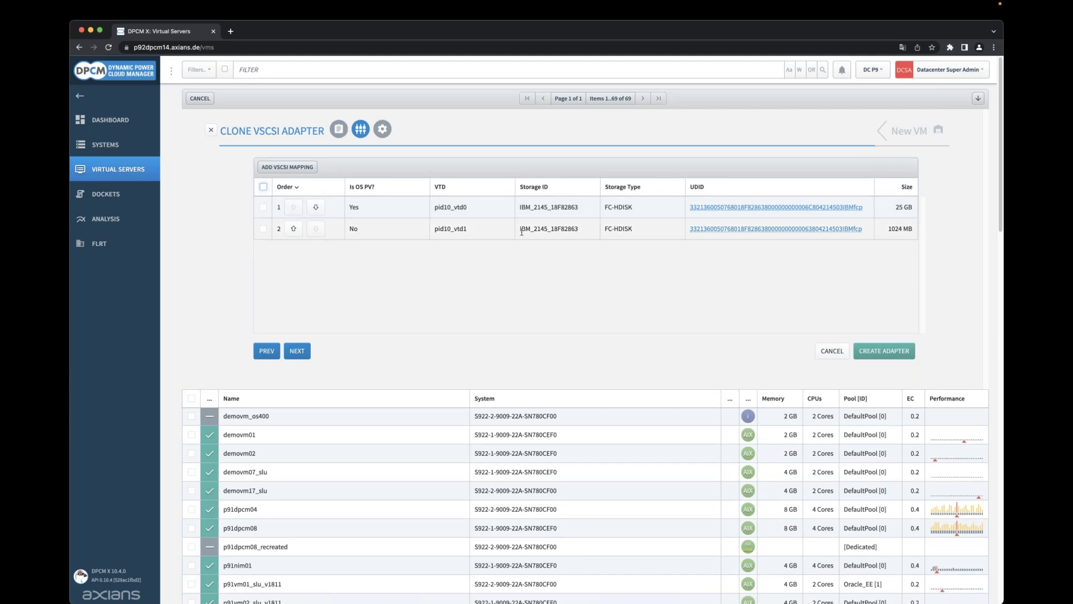
left_click(879, 350)
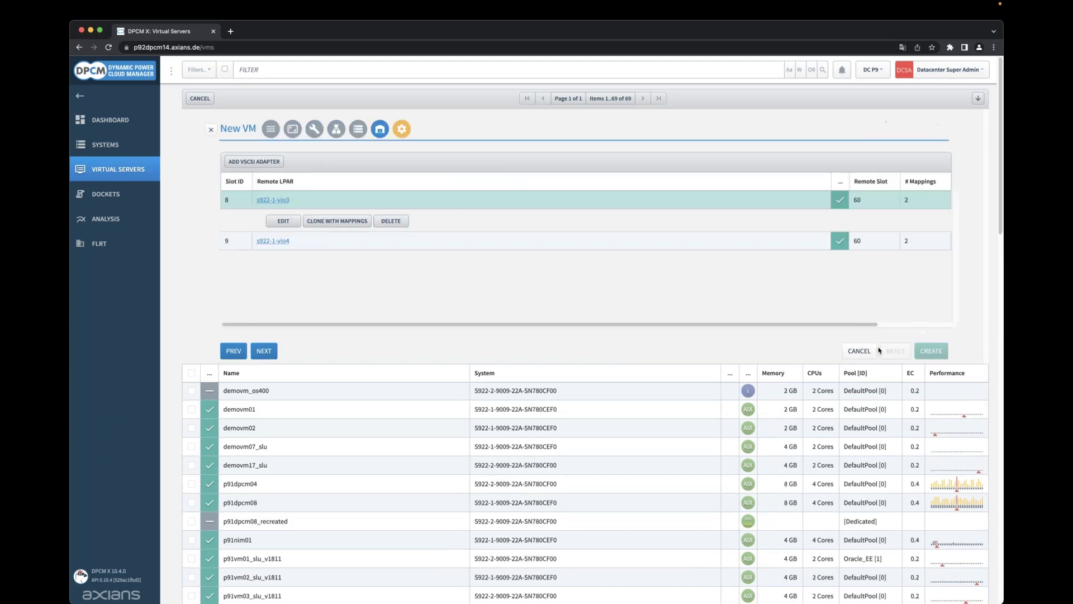
Review the slot 8 and slot 9 adapters and advance to the OS installation settings.
left_click(352, 241)
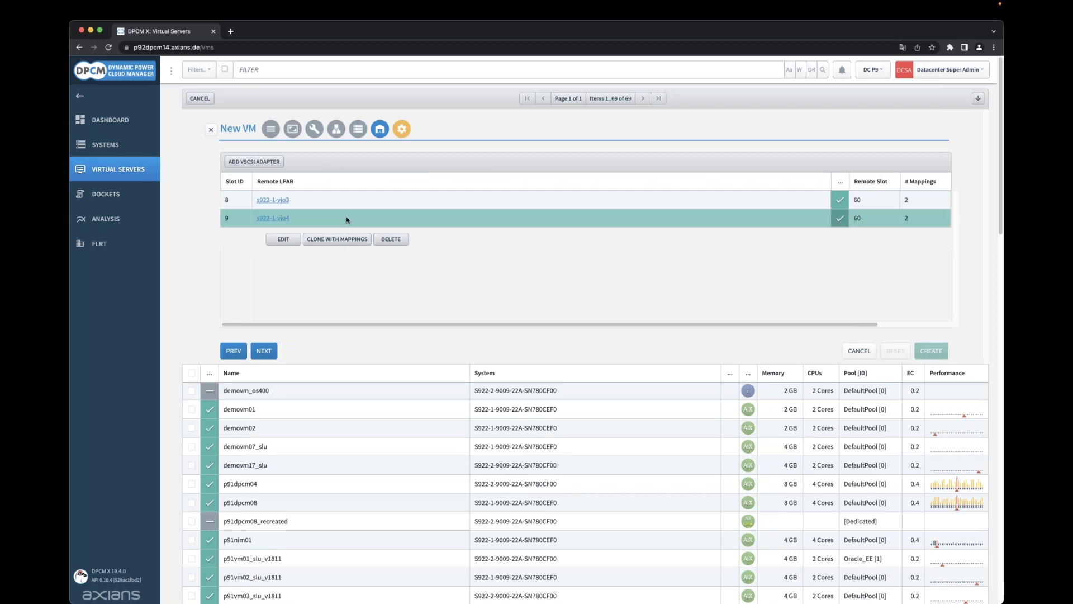
left_click(351, 198)
left_click(264, 351)
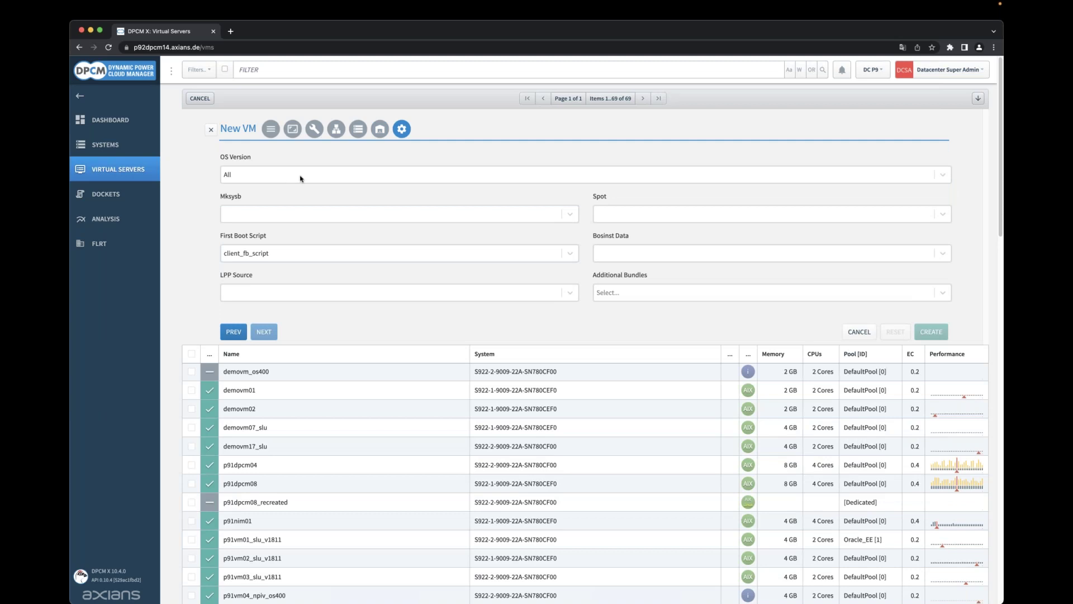
Set OS Version to AIX 7200-03-05 and confirm the LPP source and mksysb selections.
left_click(308, 220)
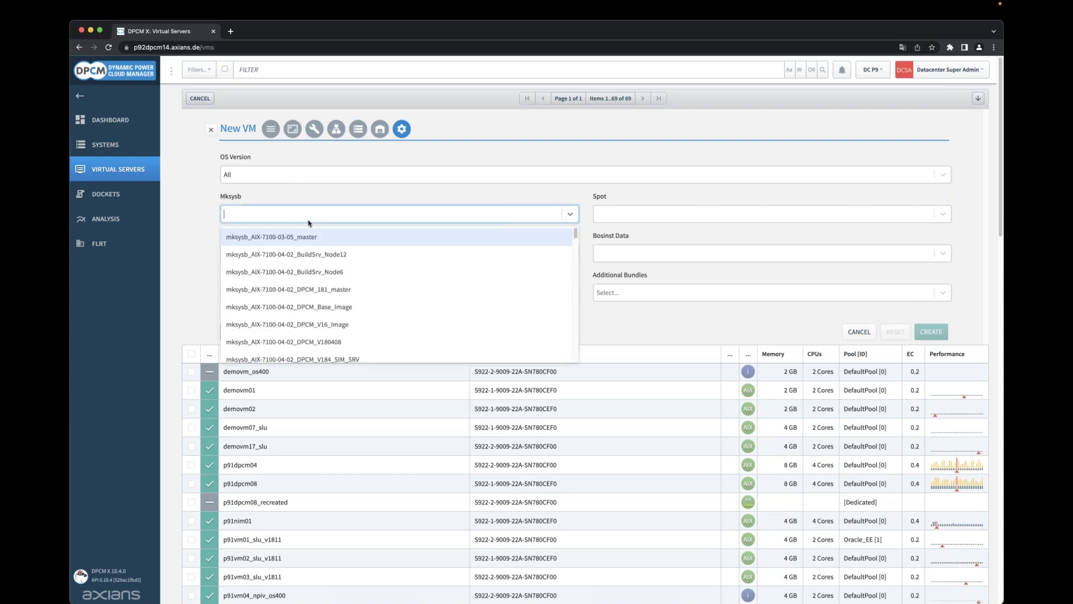
left_click(299, 215)
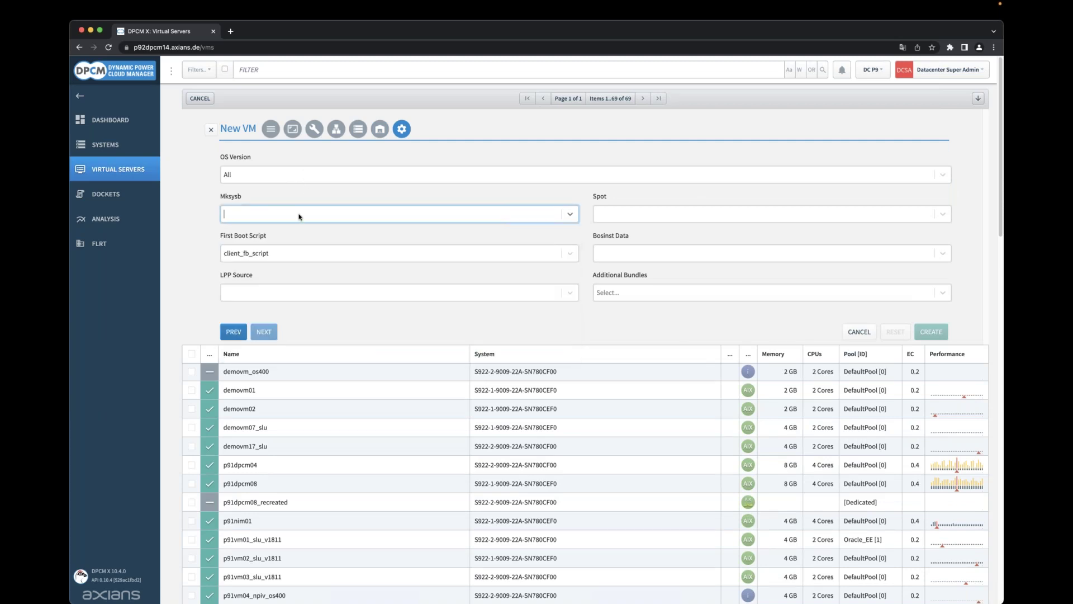
left_click(286, 176)
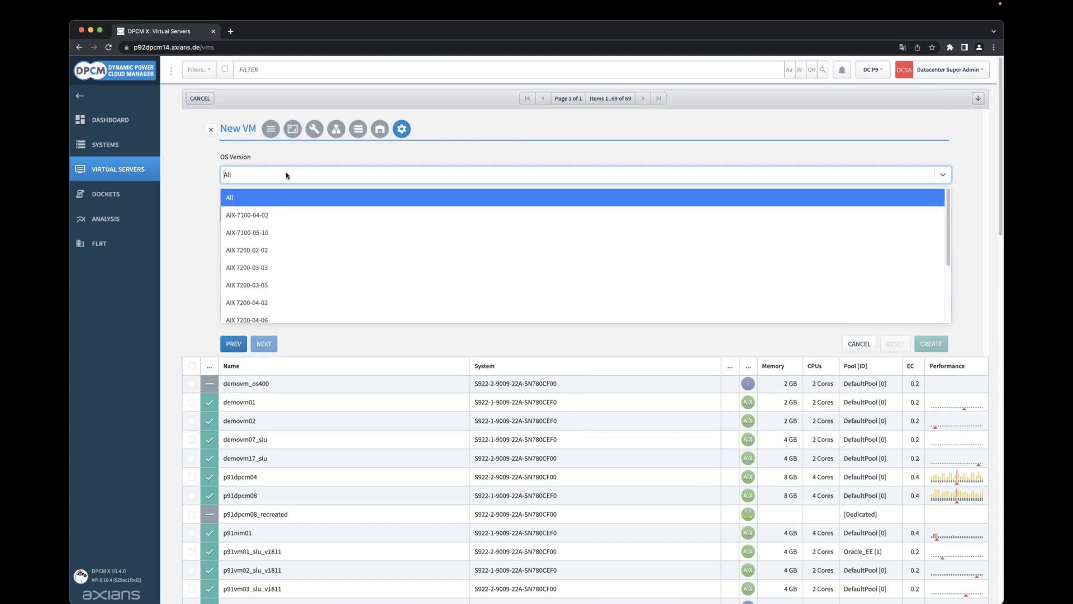
type("720")
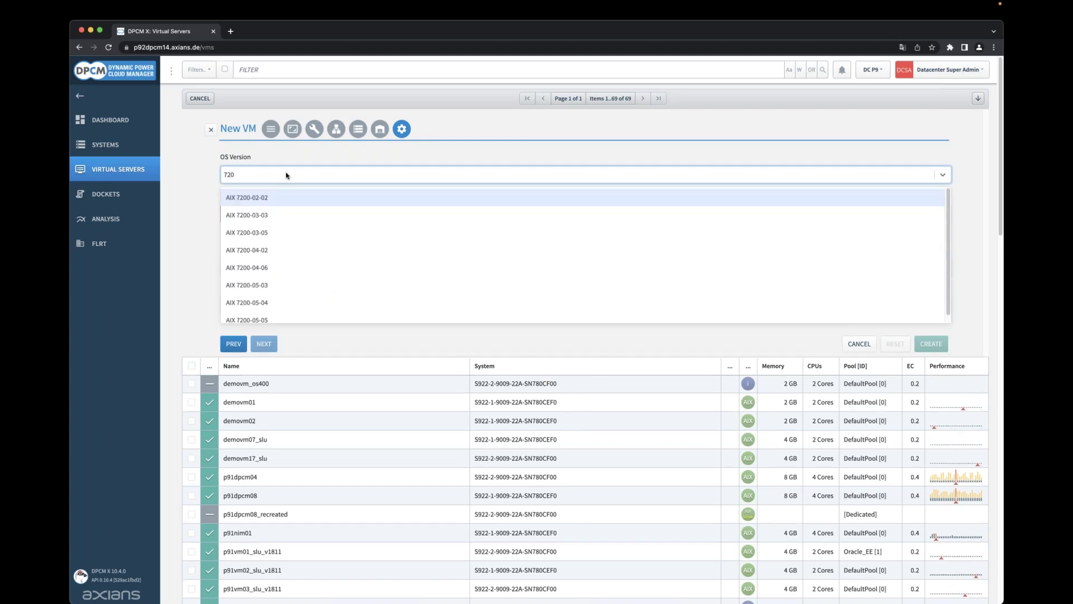
type("00")
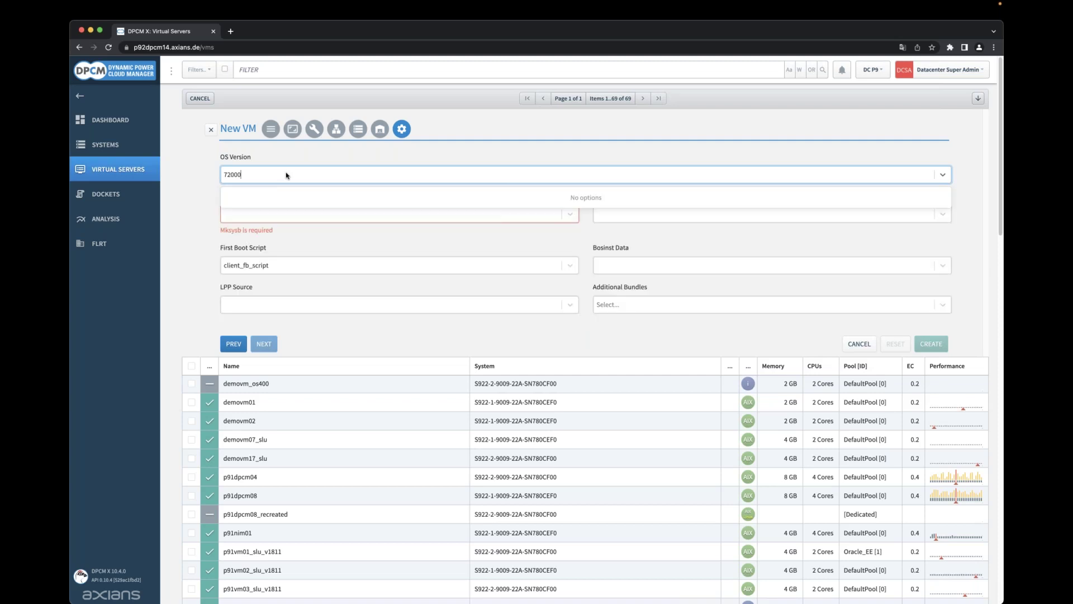
key("BackSpace")
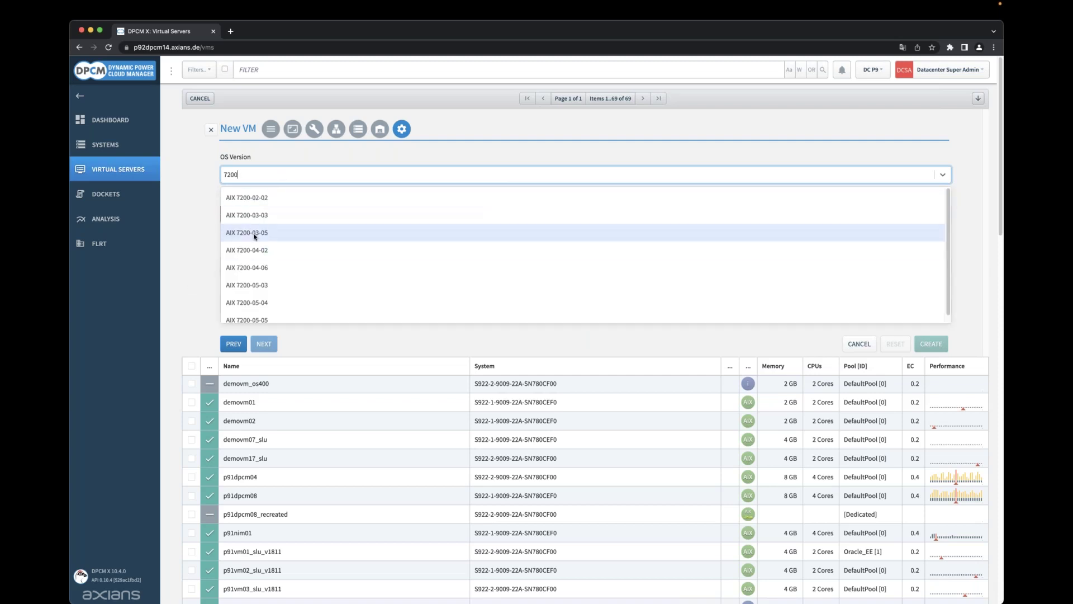
left_click(254, 235)
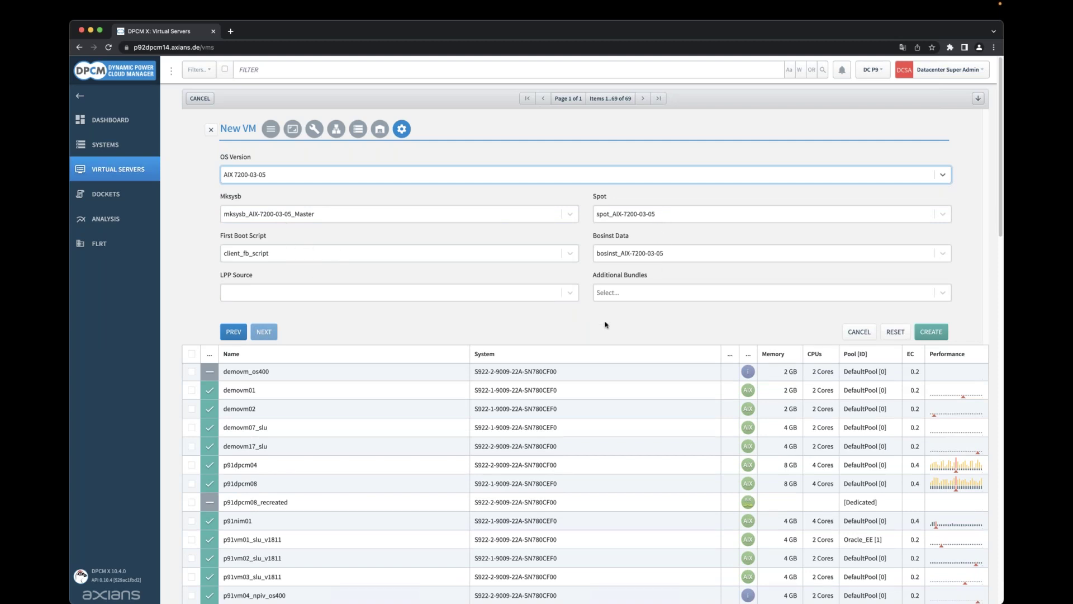
left_click(570, 293)
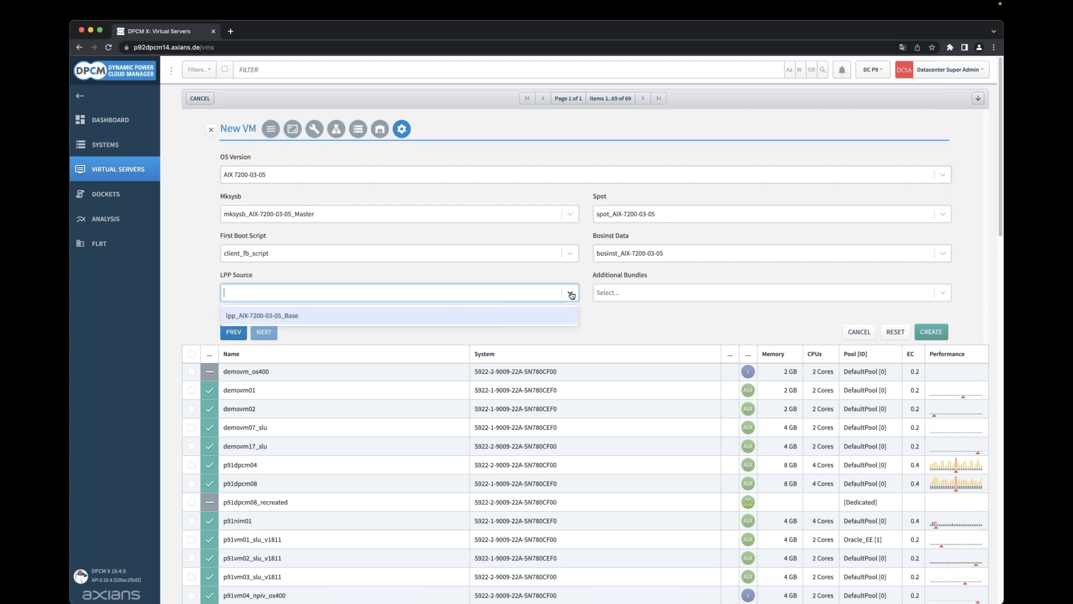
left_click(571, 294)
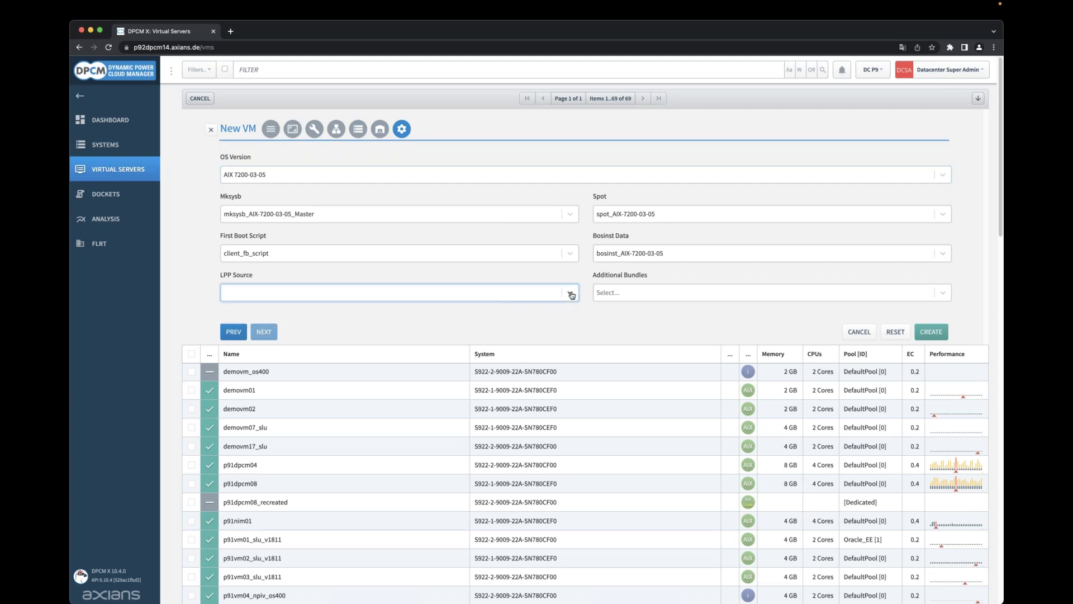
left_click(569, 217)
left_click(569, 215)
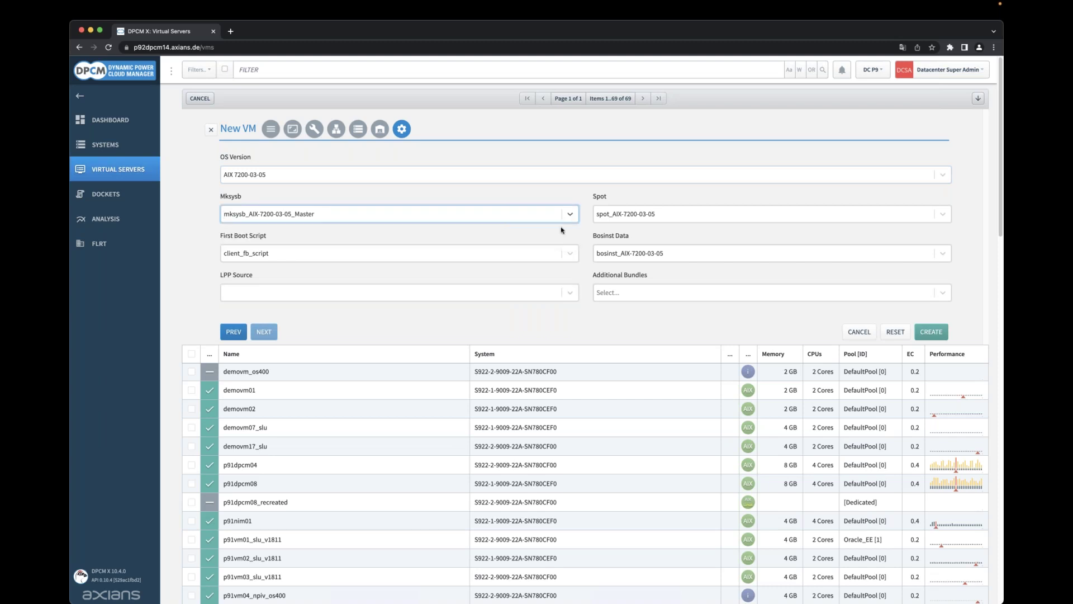
Create VM demovm20_slu, review its Create VM log on the dashboard, and return to Virtual Servers.
left_click(931, 332)
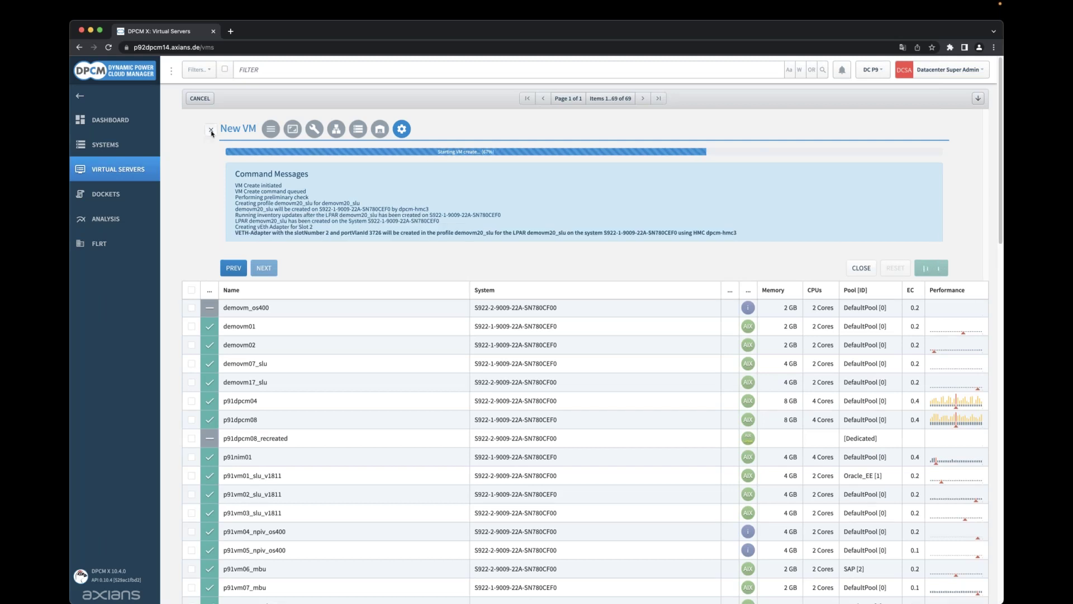
left_click(211, 130)
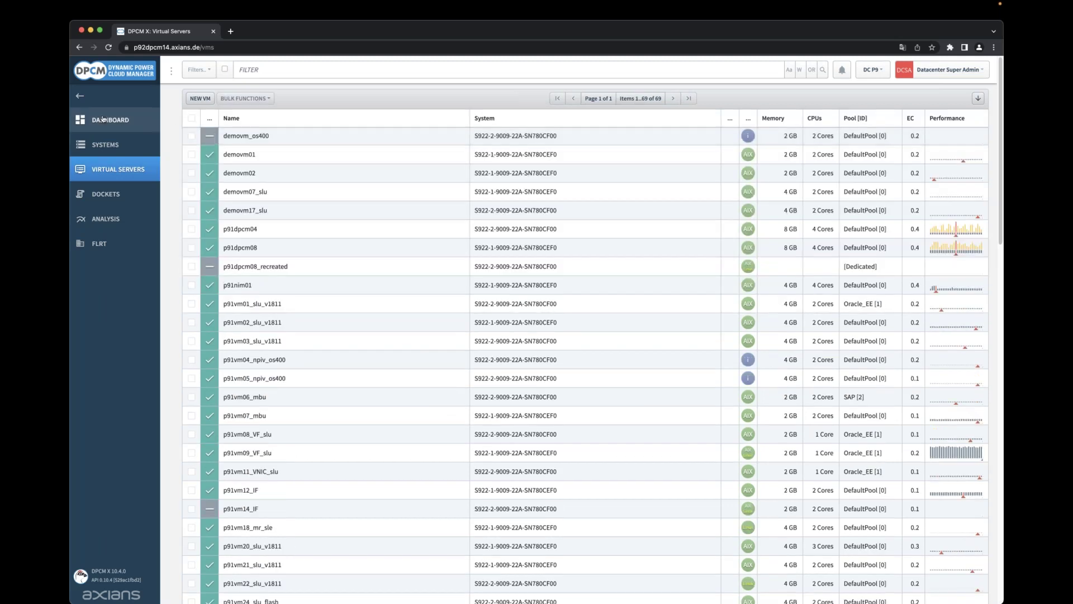
left_click(102, 119)
left_click(617, 142)
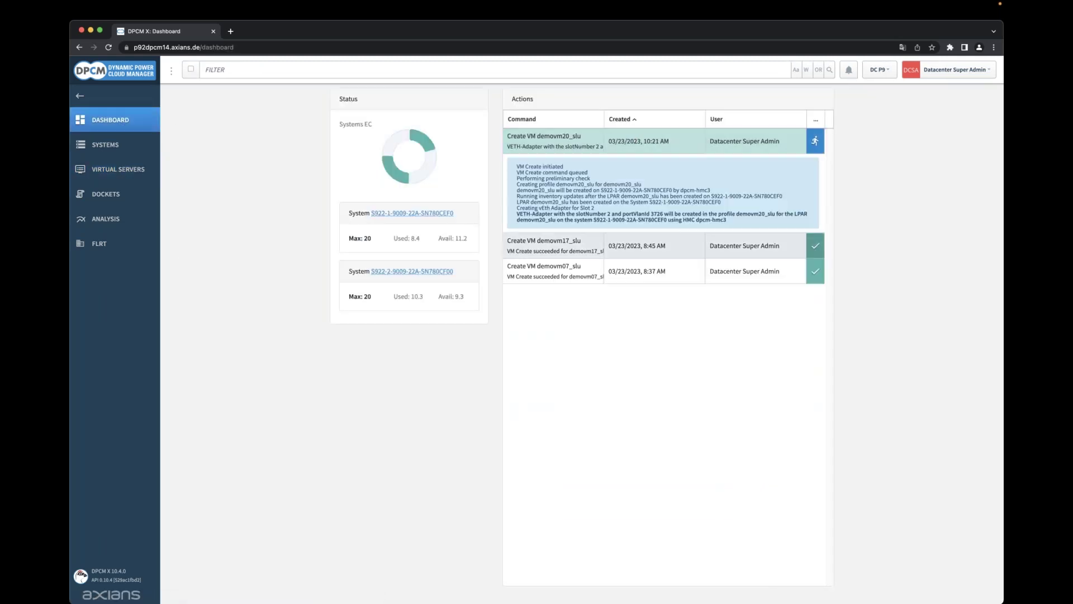
left_click(118, 169)
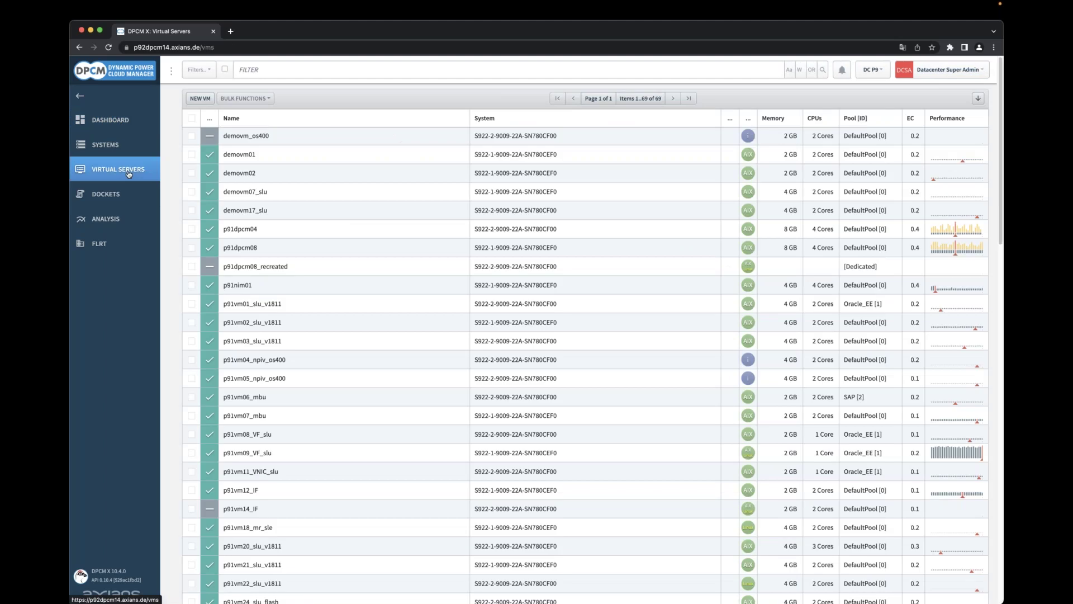
left_click(200, 98)
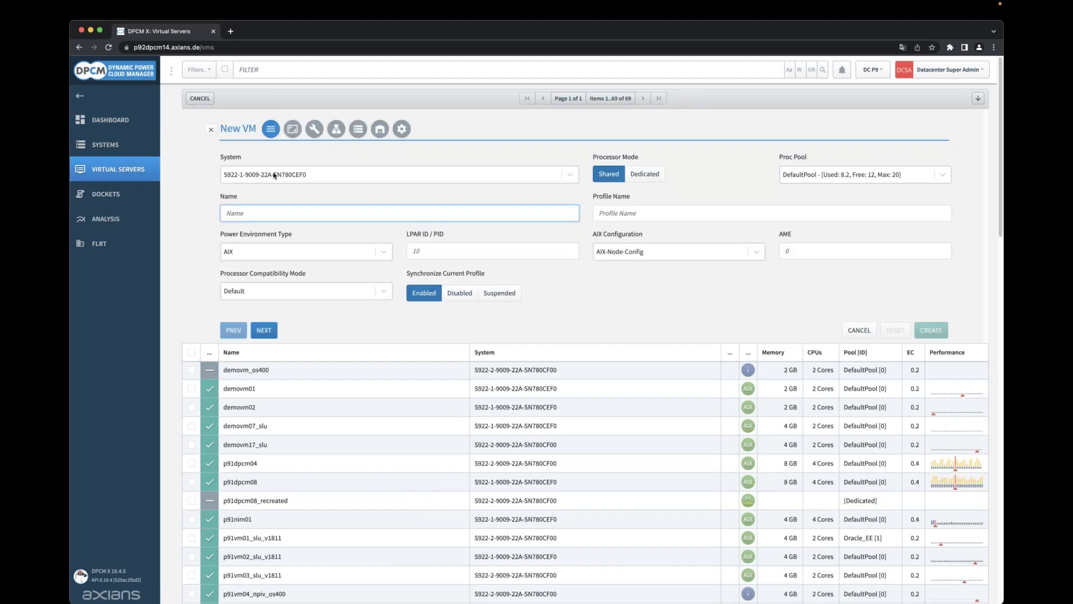
left_click(331, 174)
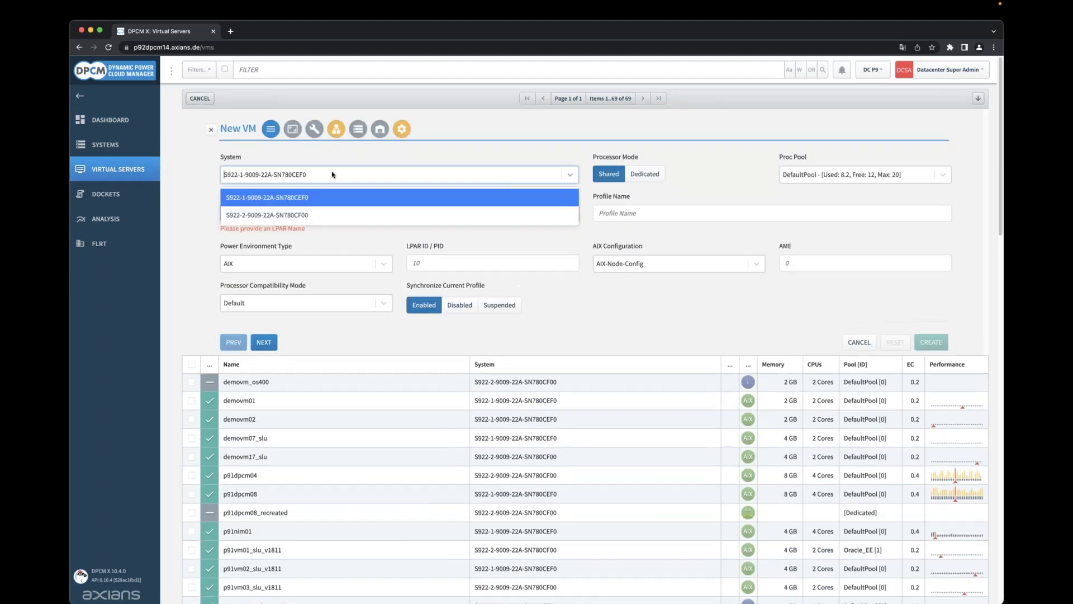
left_click(257, 215)
Name the VM demovm40_slu by editing the suggested demovm20_slu, then proceed to memory and CPU.
left_click(256, 214)
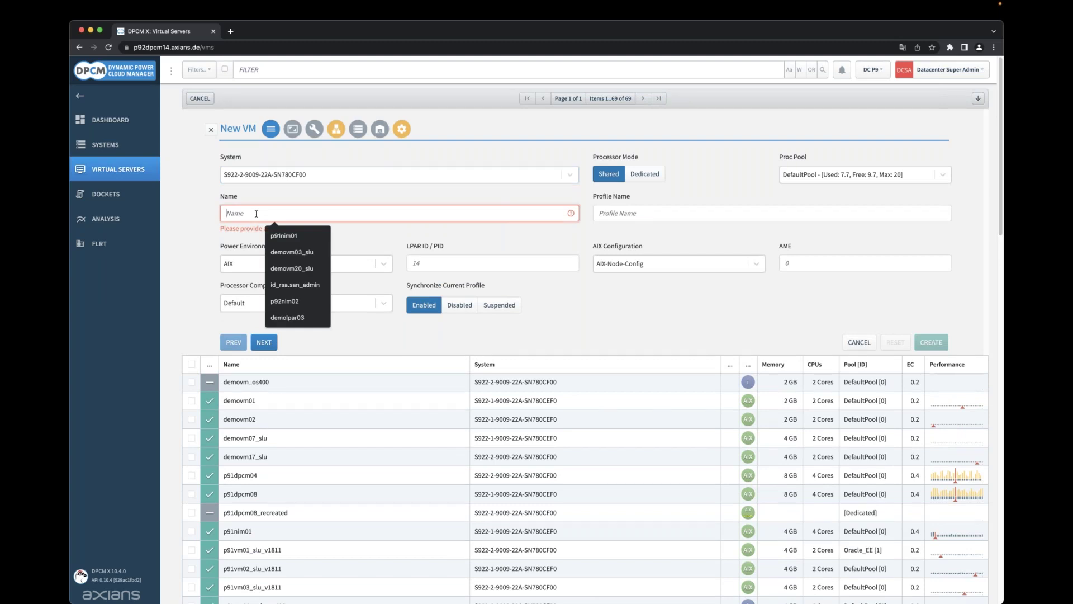
left_click(292, 268)
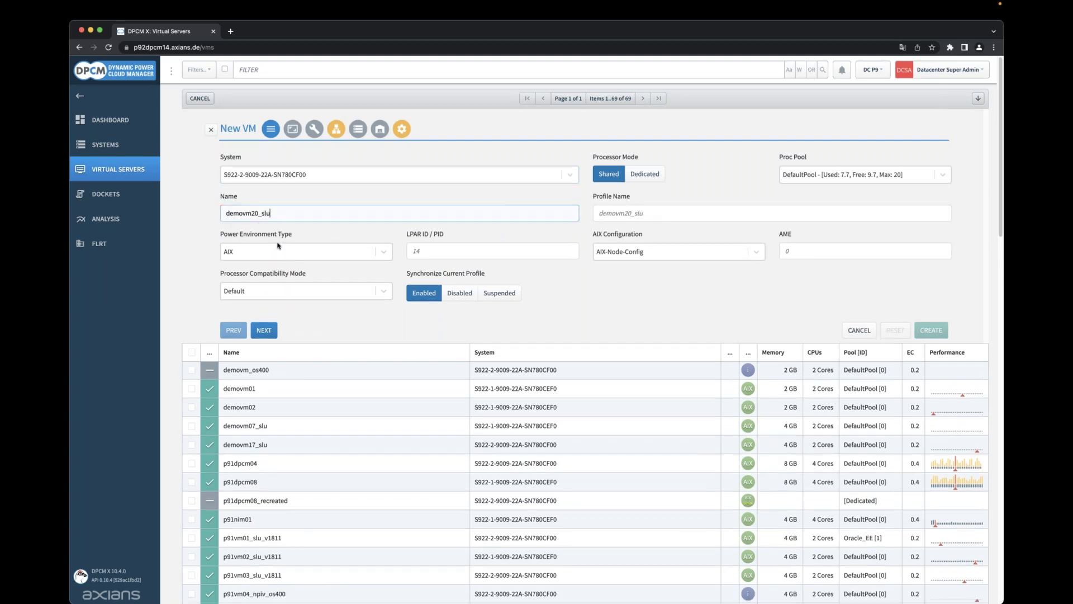
left_click(257, 215)
key("BackSpace")
type("4")
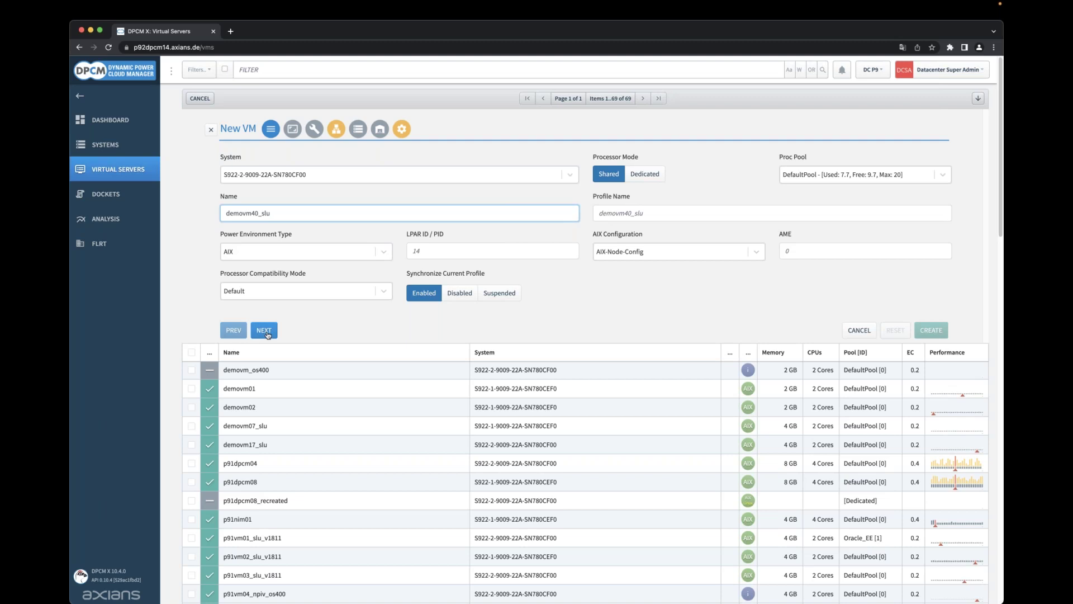
left_click(264, 331)
Enter 4096 MB desired and 8192 MB max memory, 2 desired and 4 max CPUs, and 0.2 EC.
key("Tab")
type("4096")
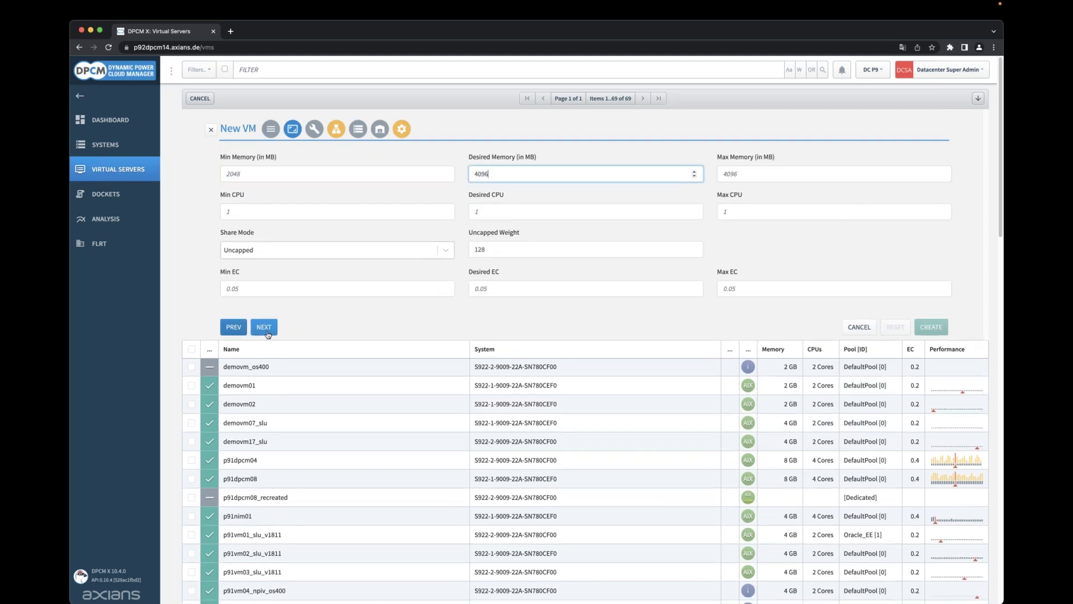
key("Tab")
type("8")
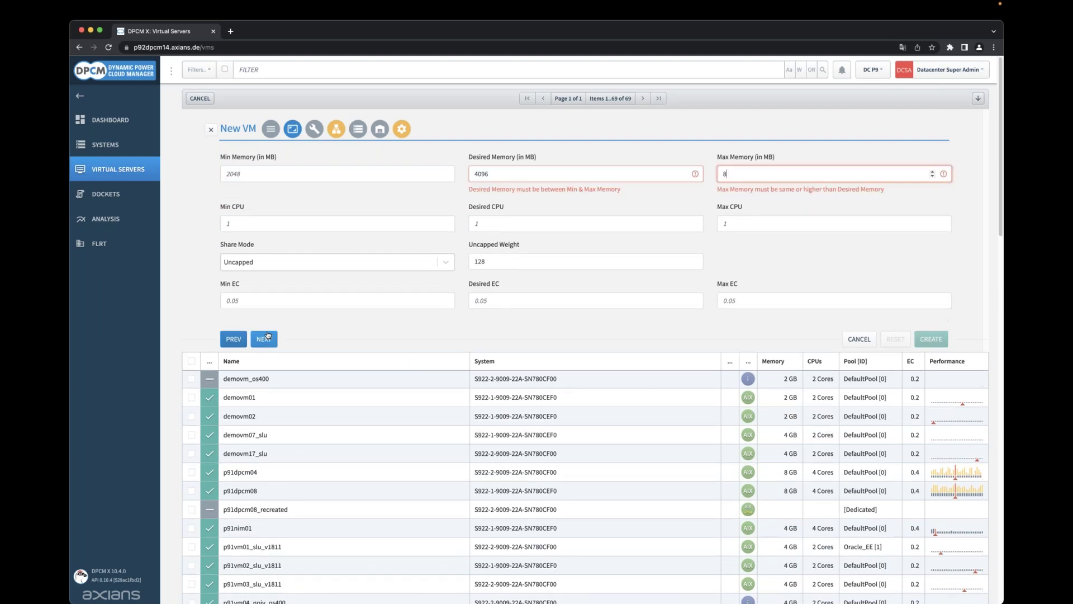
type("192")
key("Tab")
key("Tab")
type("2")
key("Tab")
type("4")
key("Tab")
key("Tab")
key("Tab")
key("Tab")
key("Tab")
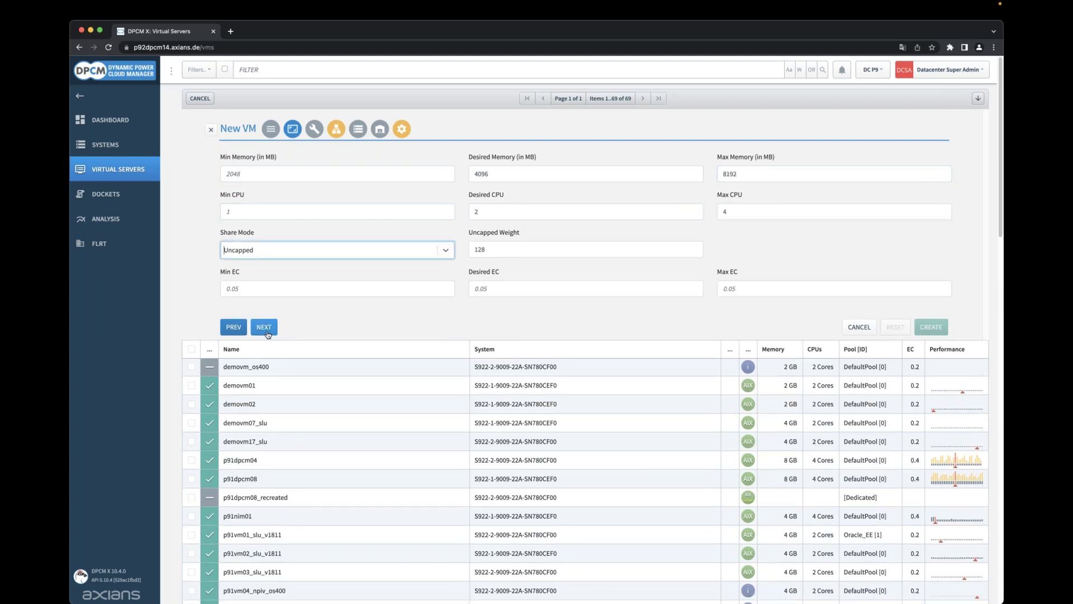
type("0.2")
key("Tab")
Move past the boot settings to the network step and begin a virtual Ethernet adapter.
left_click(266, 327)
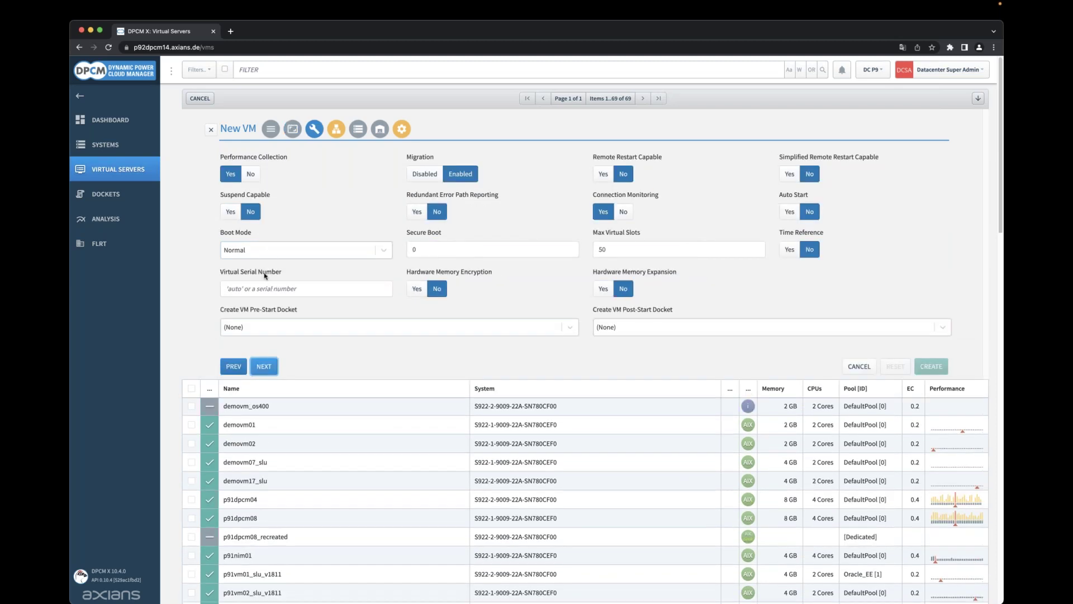
left_click(270, 374)
left_click(242, 166)
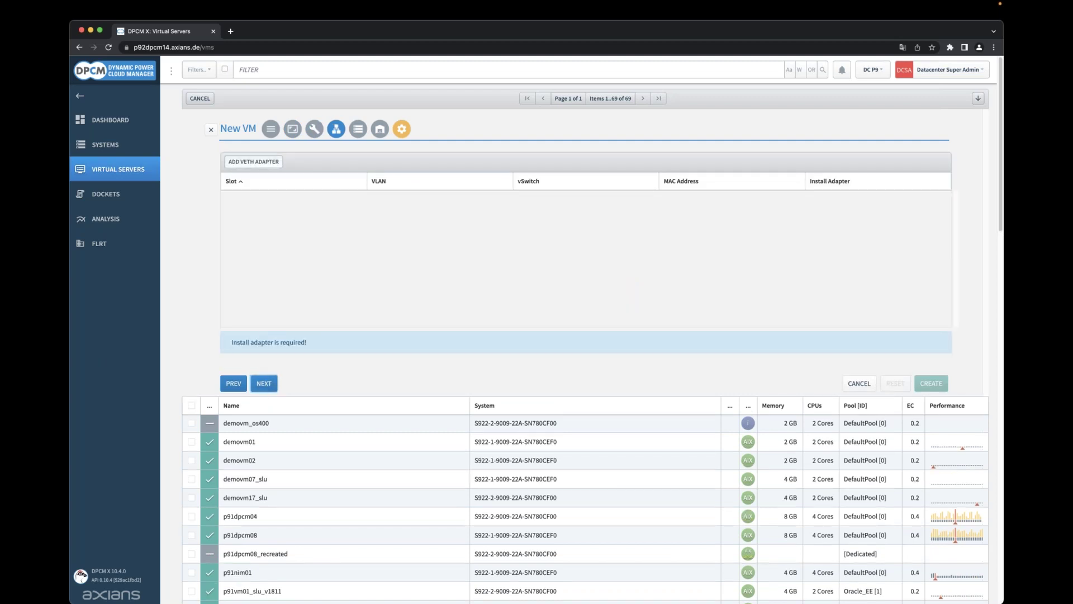
Configure the first Ethernet adapter with network VLAN301, VLAN ID 301 and switch vswitch_vio1_2.
left_click(551, 184)
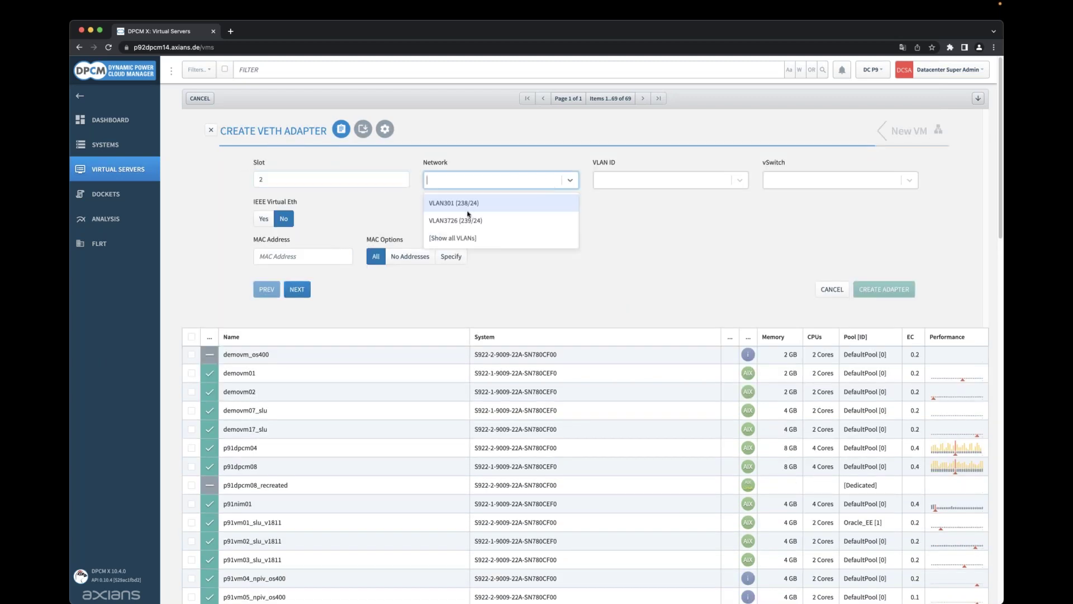
left_click(441, 203)
left_click(641, 182)
left_click(611, 208)
left_click(835, 182)
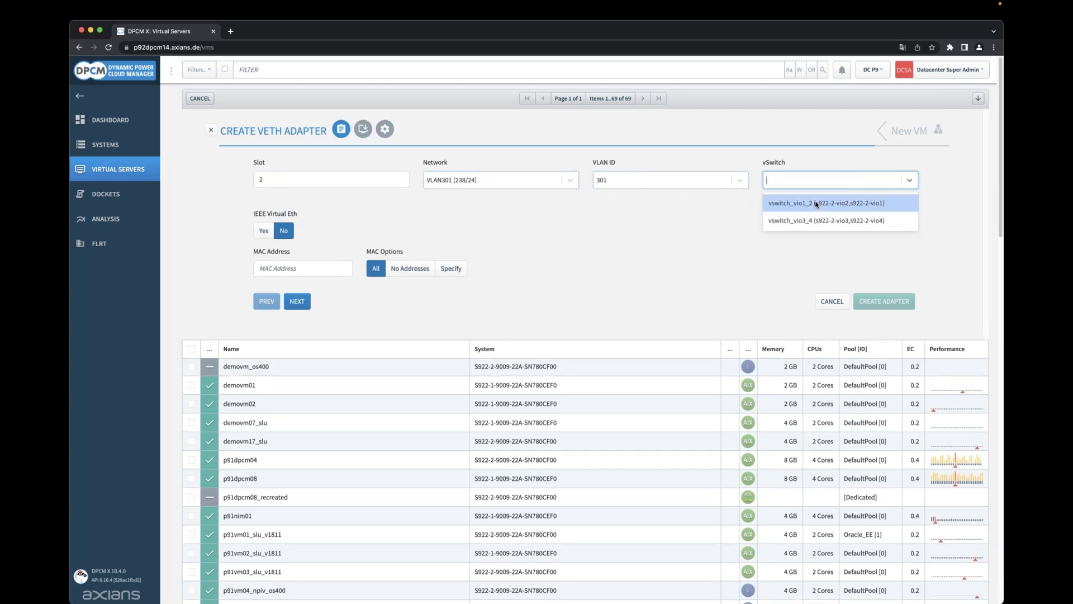
left_click(816, 204)
left_click(297, 290)
Make it the install adapter on Subnet 238 with hostname p91vm40 and create it in slot 2.
left_click(495, 180)
left_click(443, 199)
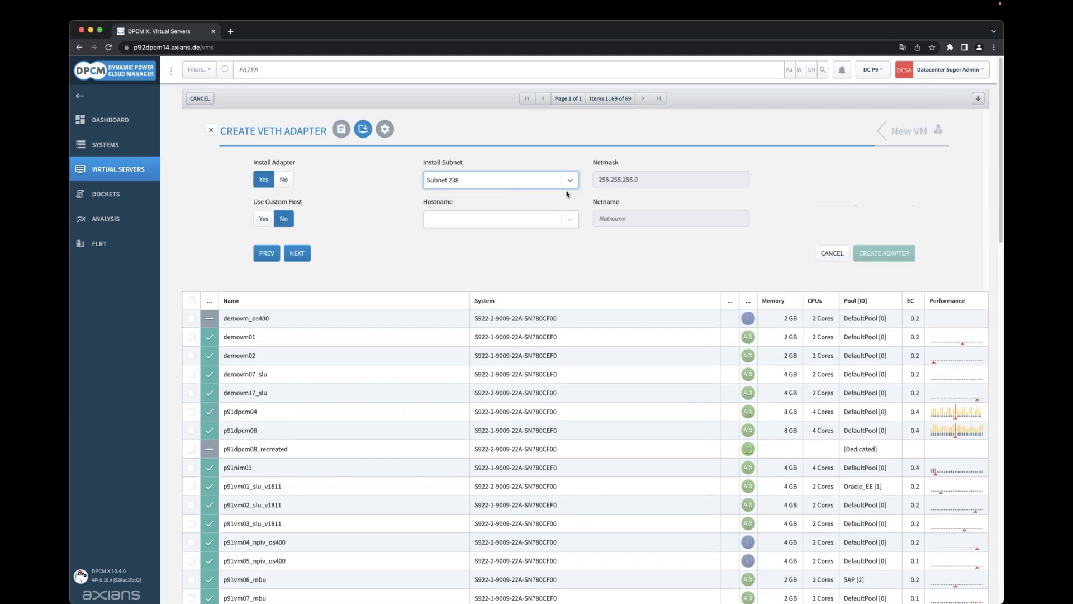
left_click(469, 220)
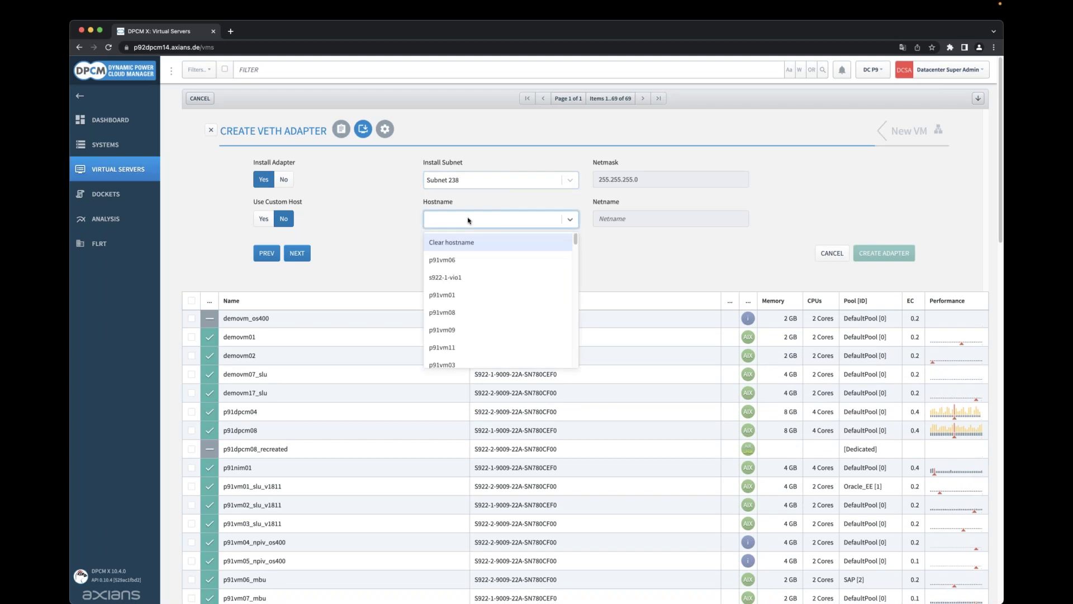
type("p9140")
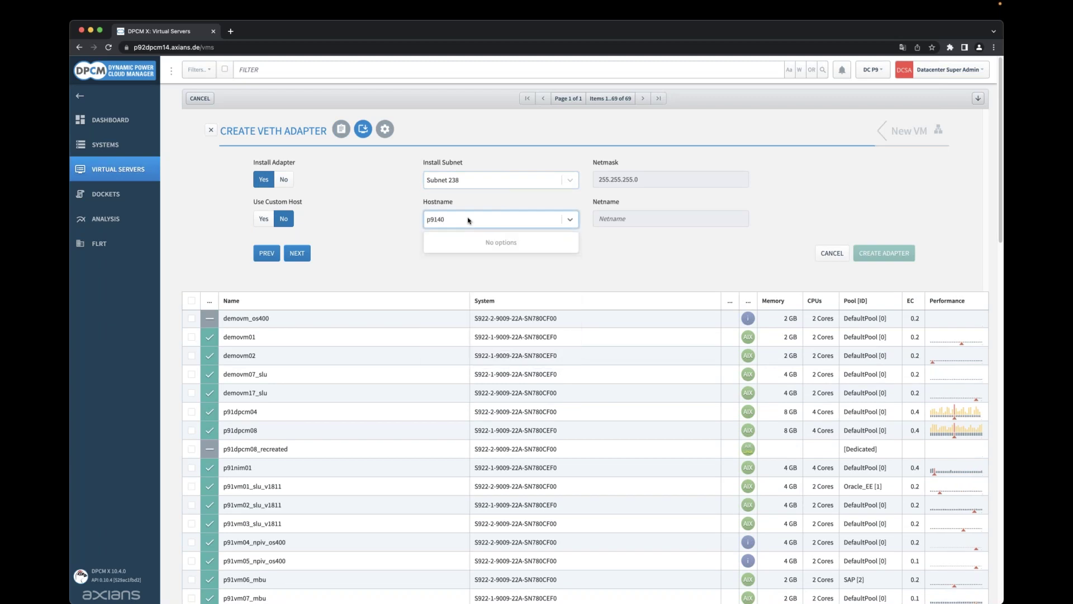
key("BackSpace")
key("BackSpace")
type("vm40")
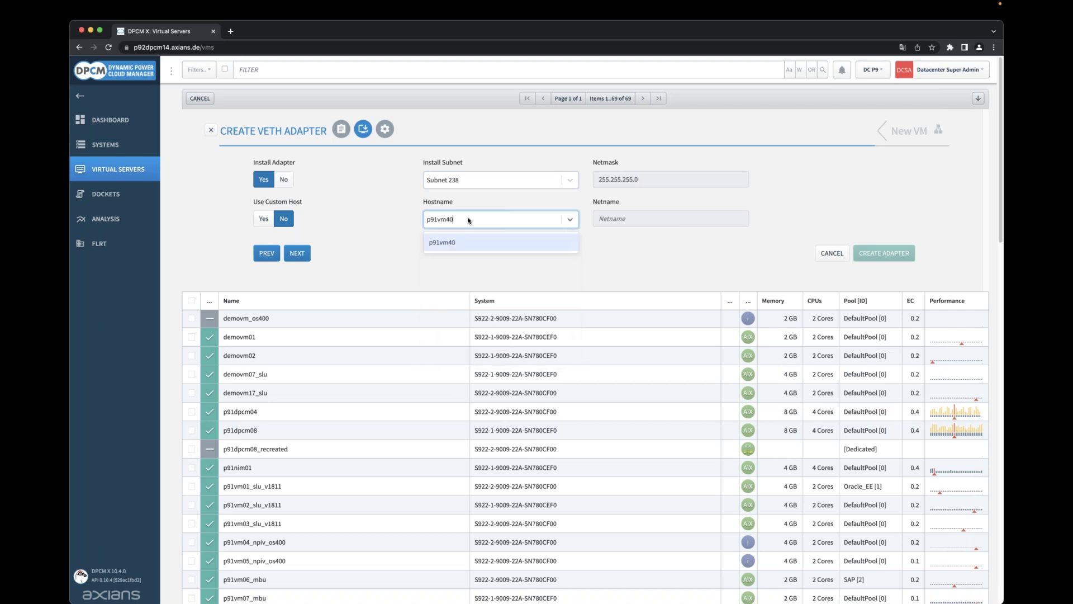
left_click(445, 243)
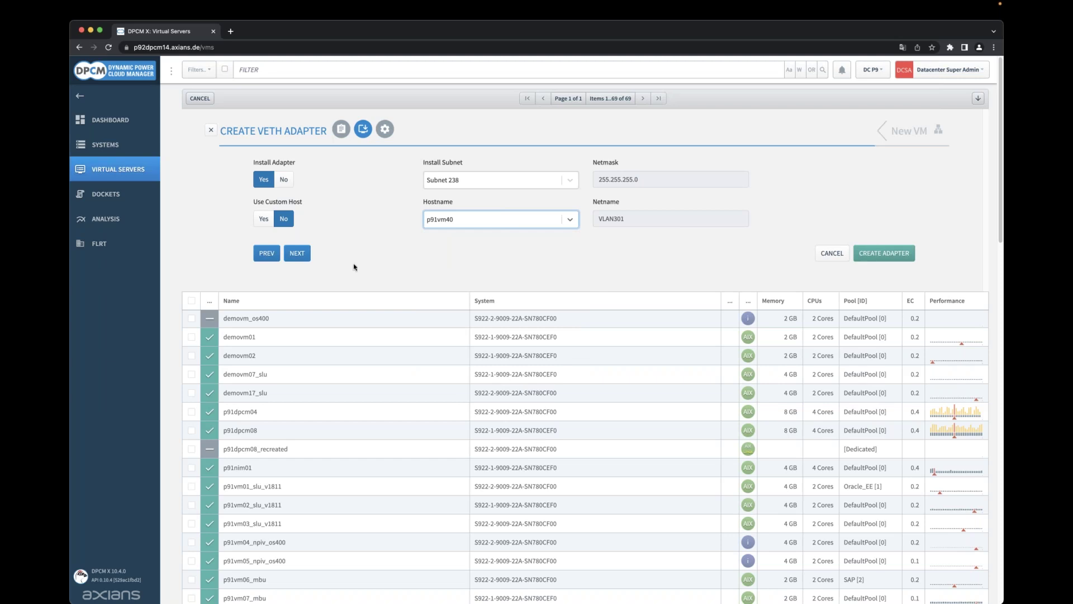
left_click(888, 255)
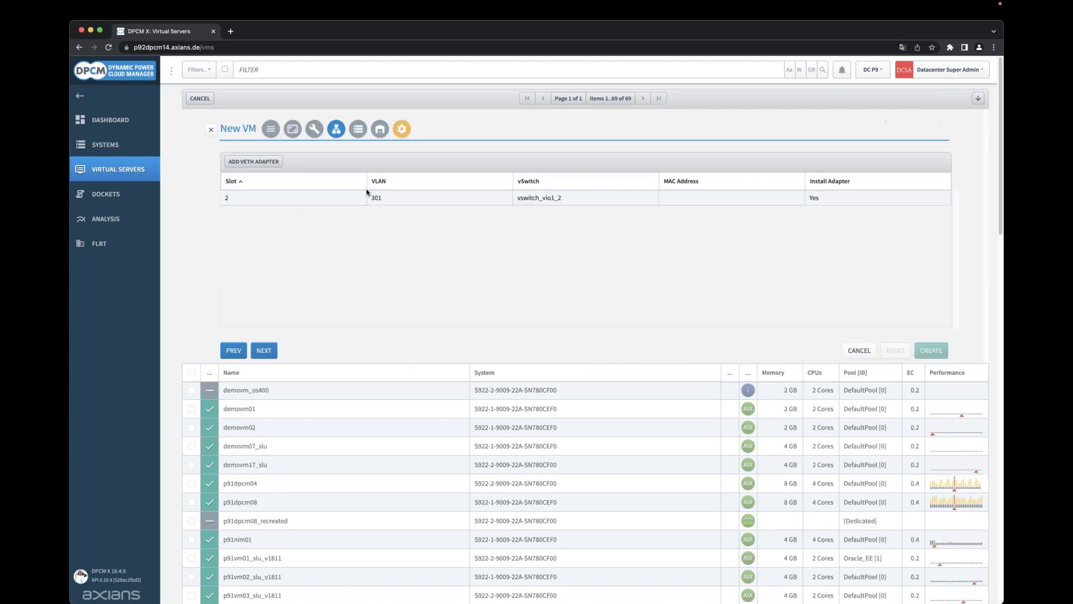
Add a second adapter in slot 3 on network VLAN3726, VLAN ID 3726, switch vswitch_vio1_2.
left_click(274, 164)
left_click(519, 180)
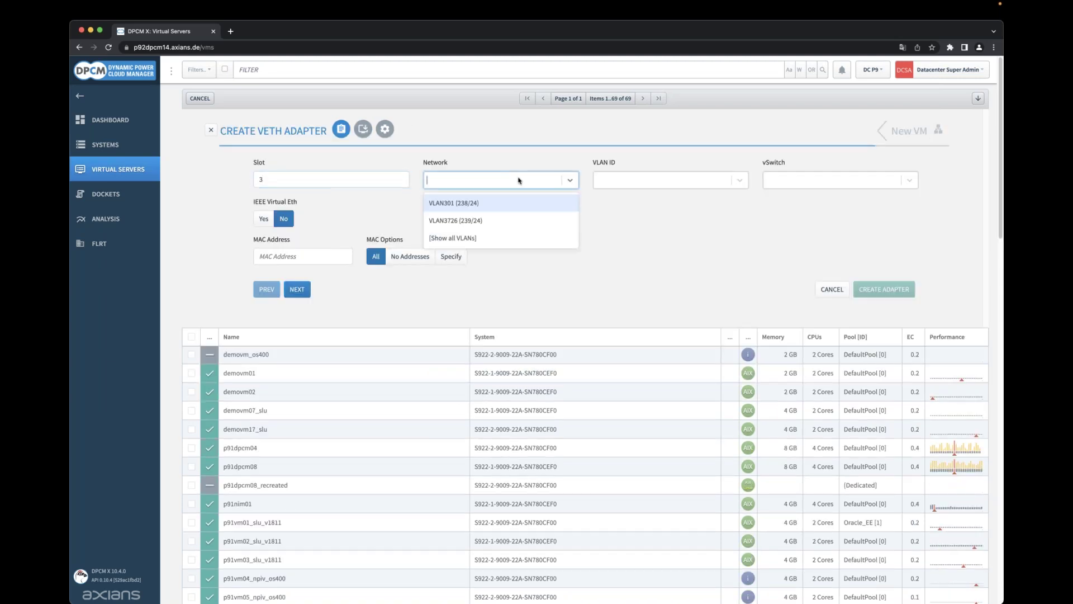
left_click(486, 220)
left_click(651, 186)
left_click(637, 208)
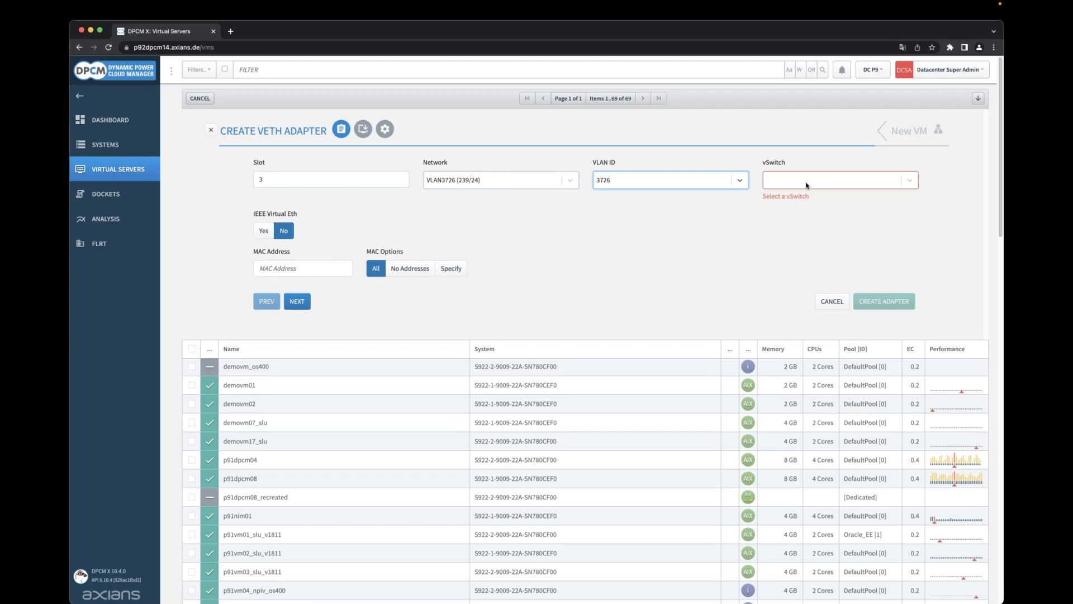
left_click(807, 185)
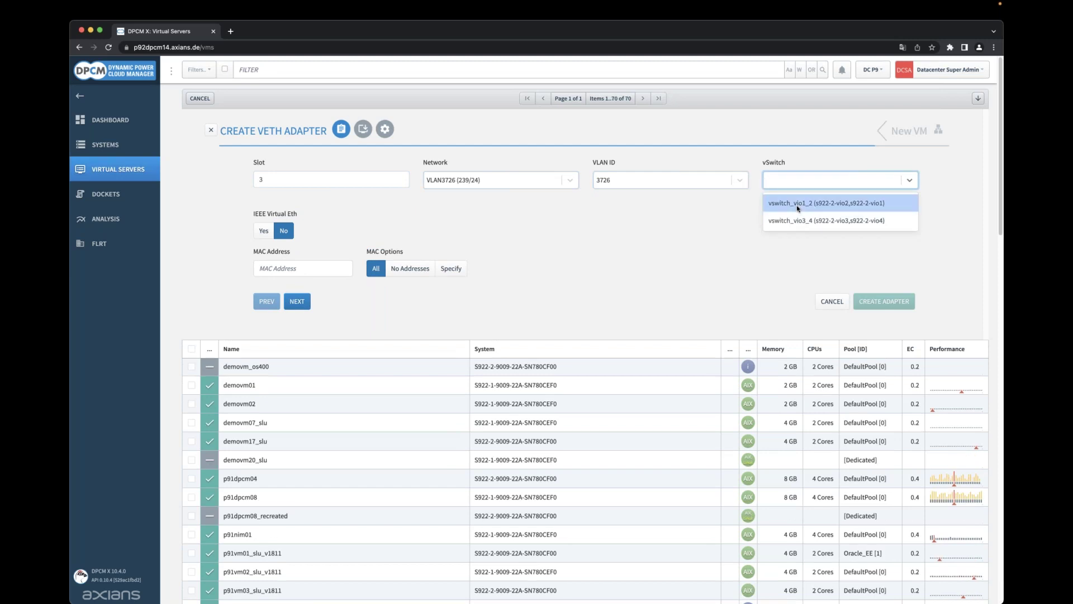
left_click(798, 203)
left_click(881, 294)
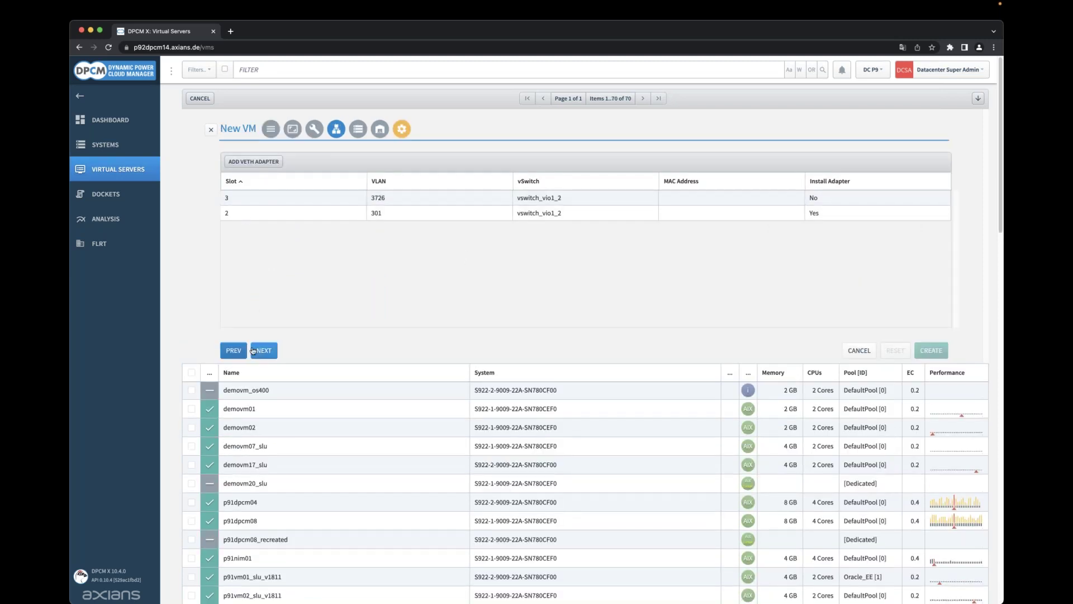
Skip to the virtual SCSI step and start an adapter on VIO server s922-2-vio1.
left_click(256, 351)
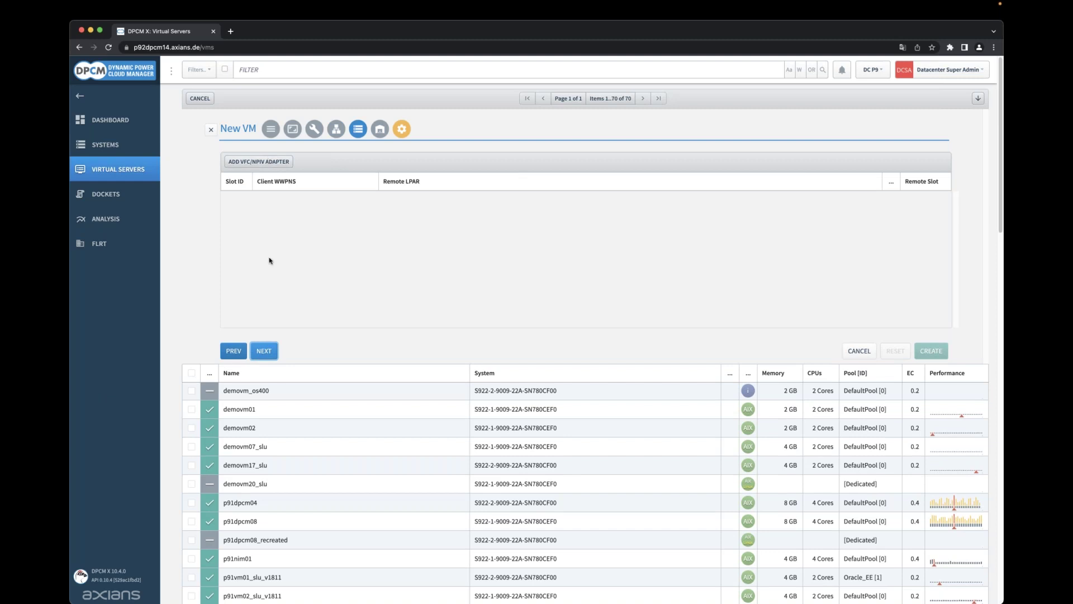
left_click(272, 354)
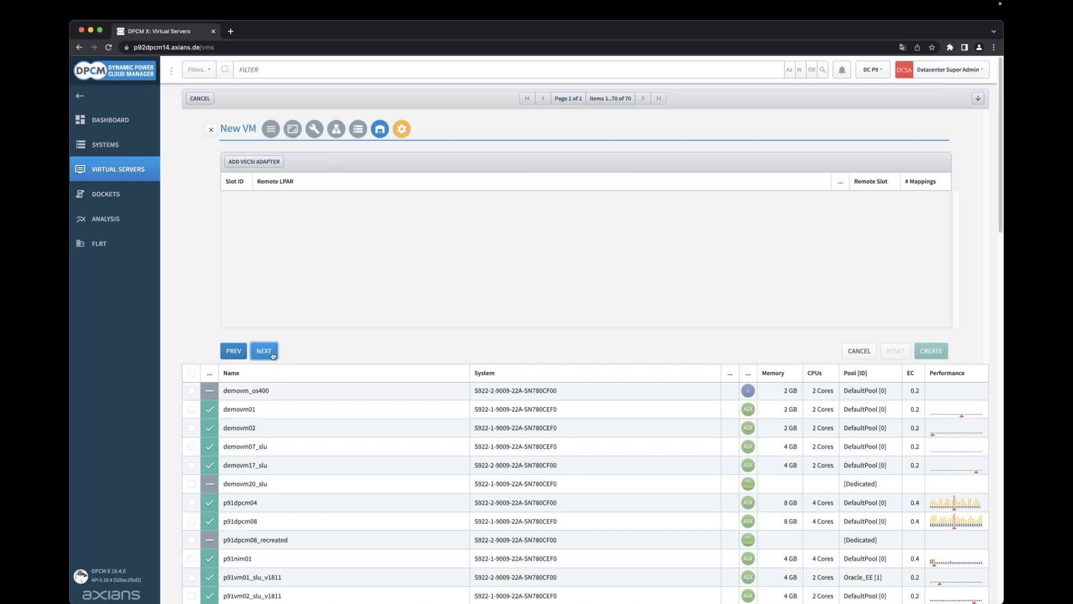
left_click(255, 162)
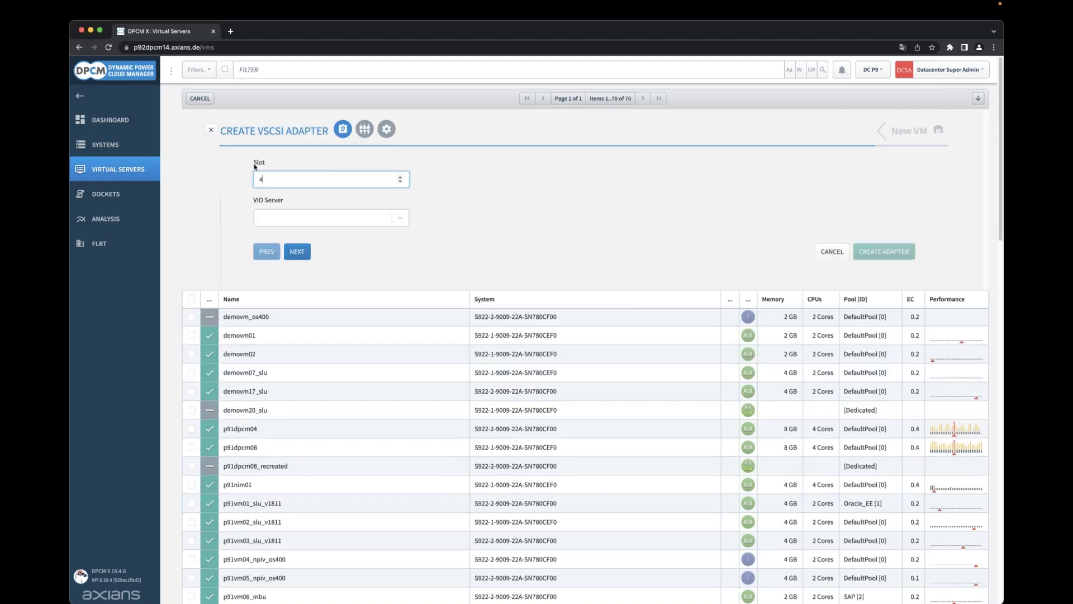
left_click(327, 218)
left_click(290, 242)
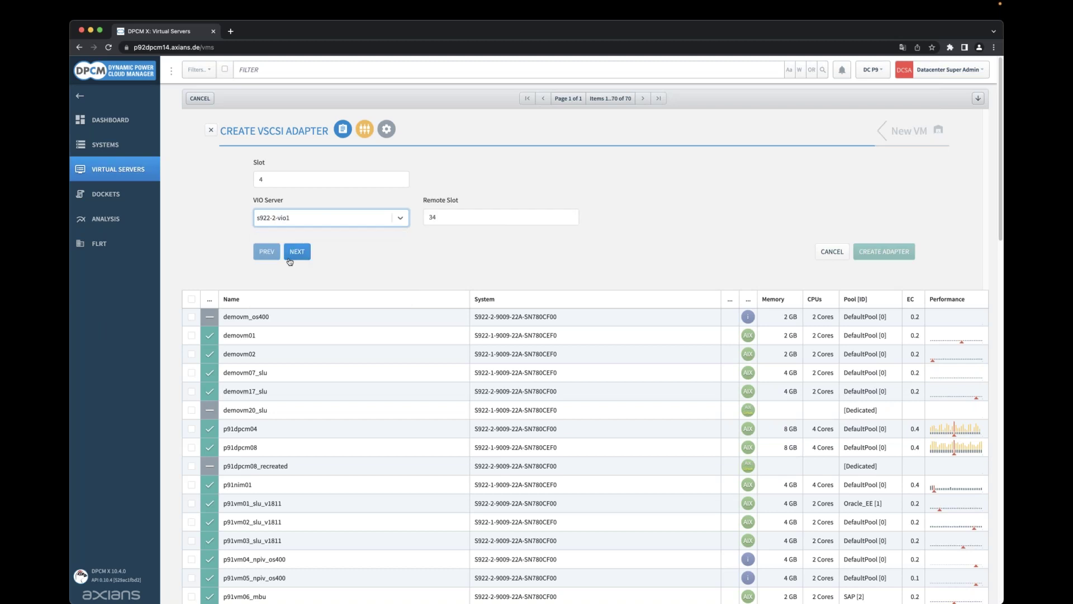
left_click(295, 248)
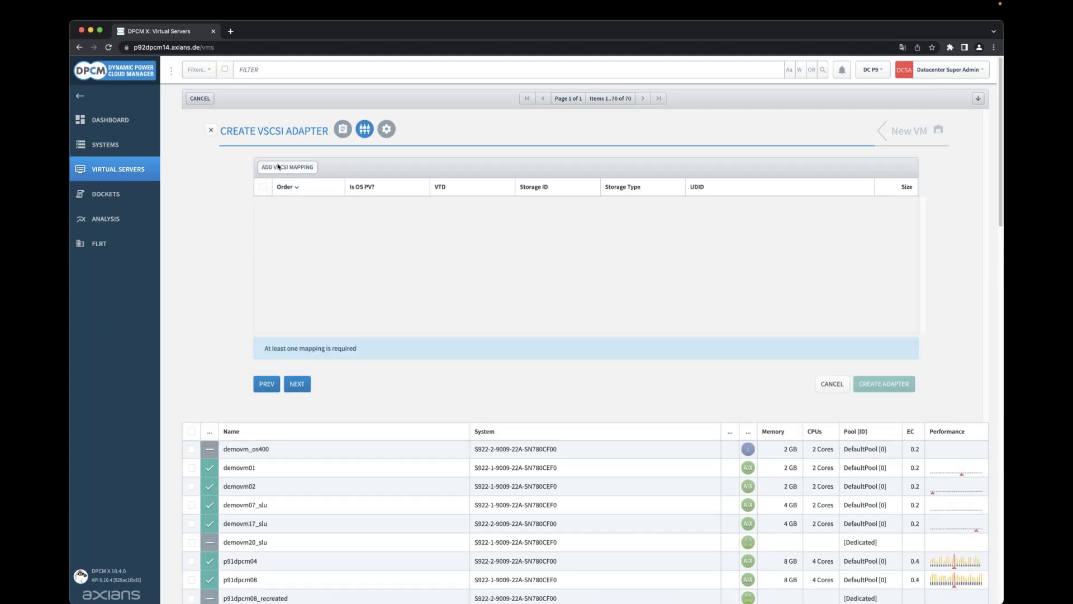
Map a free 25 GB disk as pid14_vtd0 and create the vSCSI adapter in slot 4.
left_click(287, 167)
left_click(334, 219)
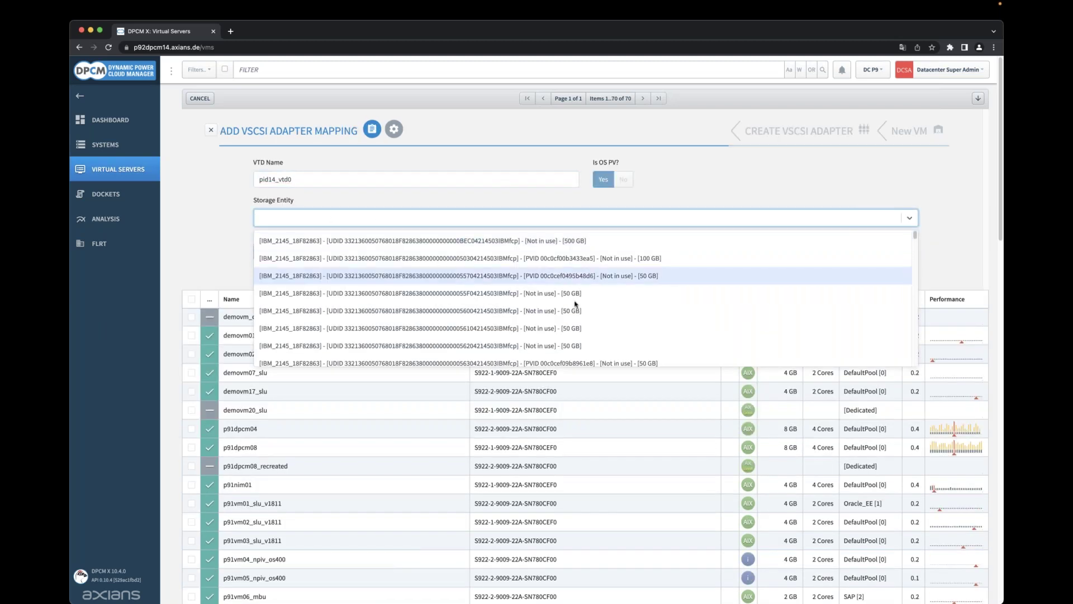
type("25 g")
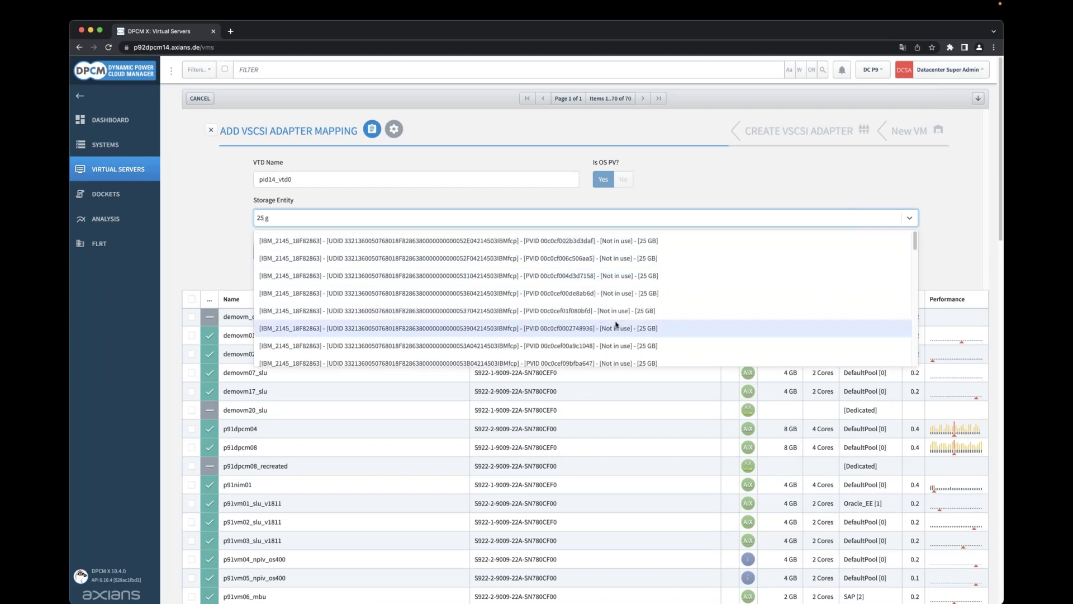
left_click(430, 277)
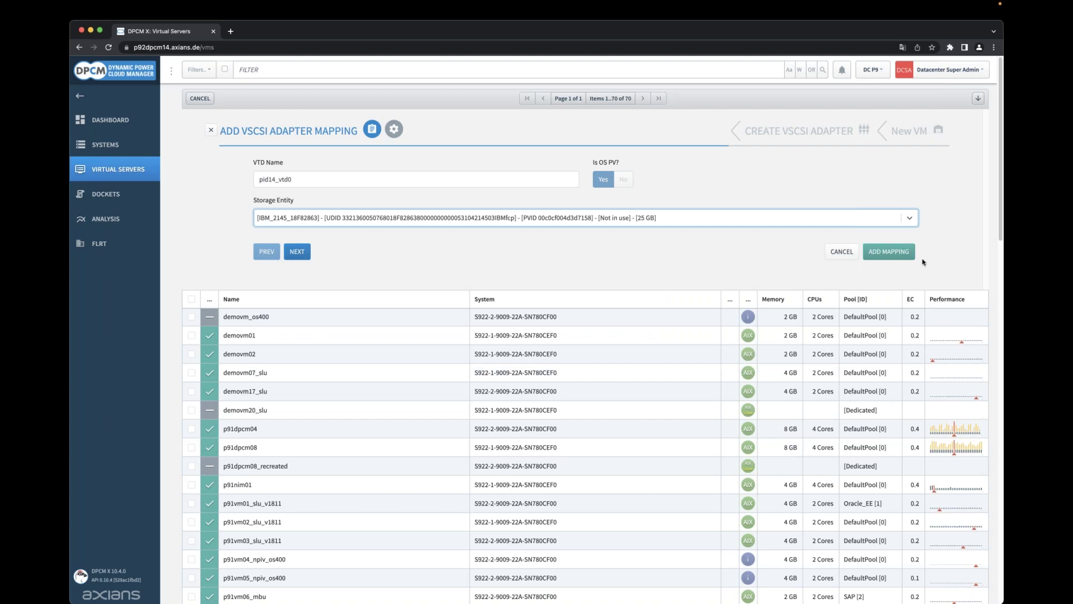
left_click(889, 252)
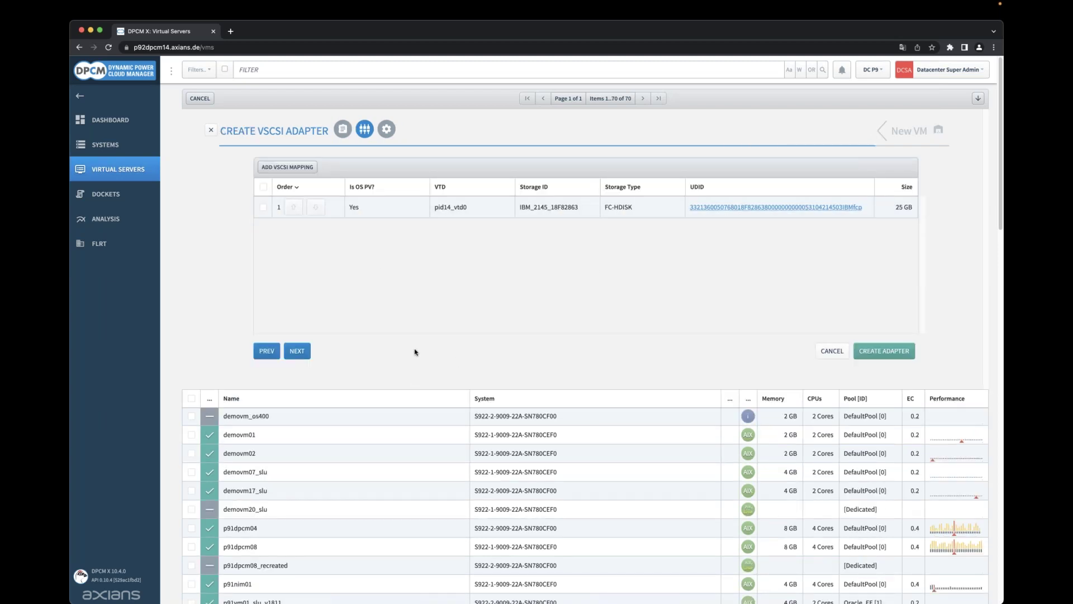
left_click(876, 353)
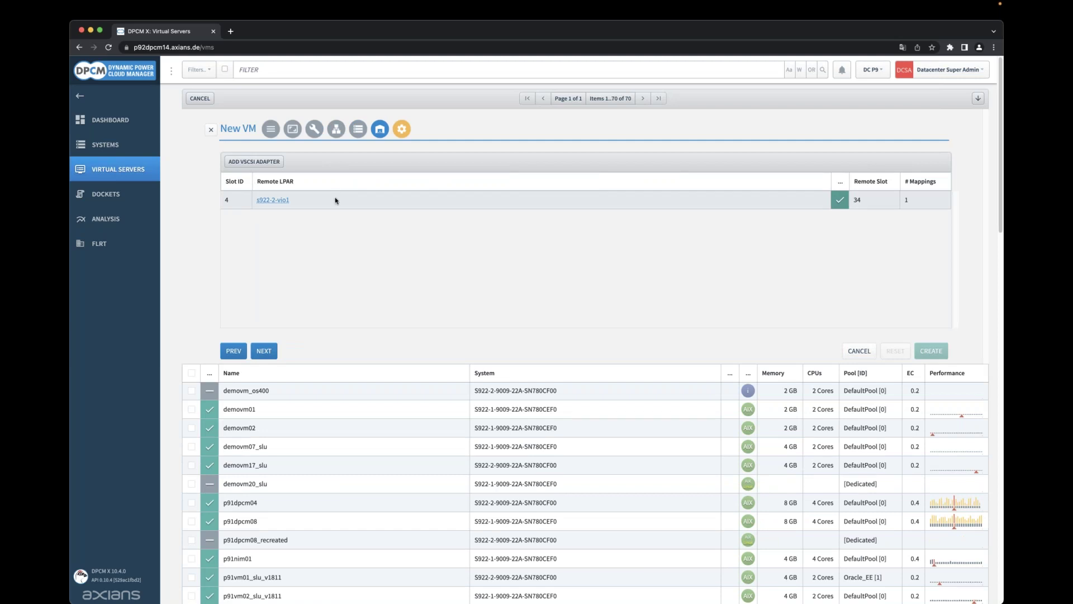
Clone the slot 4 adapter with its mapping to slot 5 on s922-2-vio2.
left_click(335, 200)
left_click(314, 221)
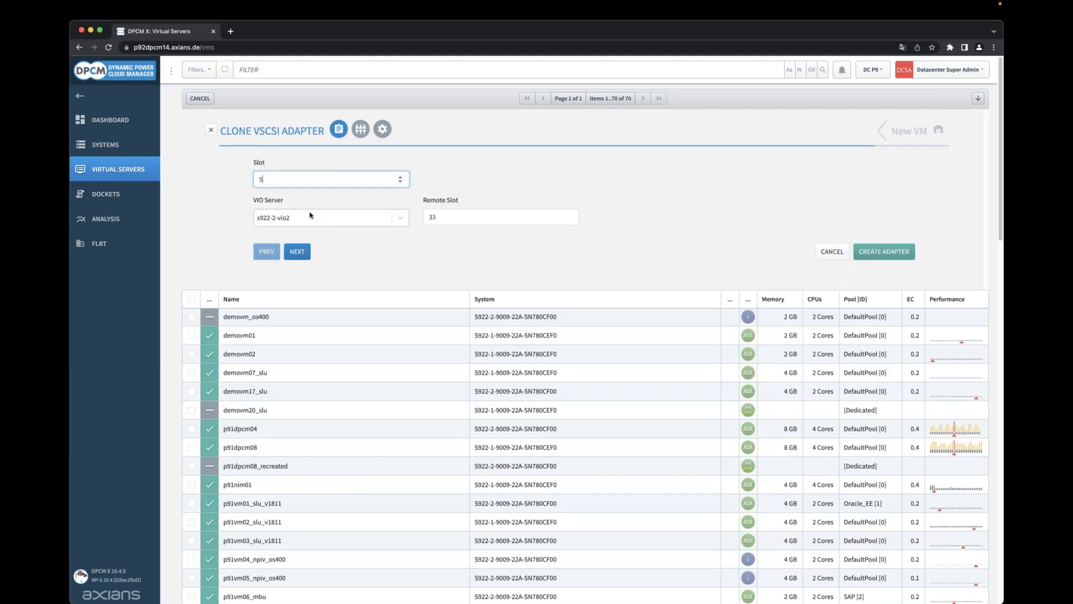
left_click(298, 251)
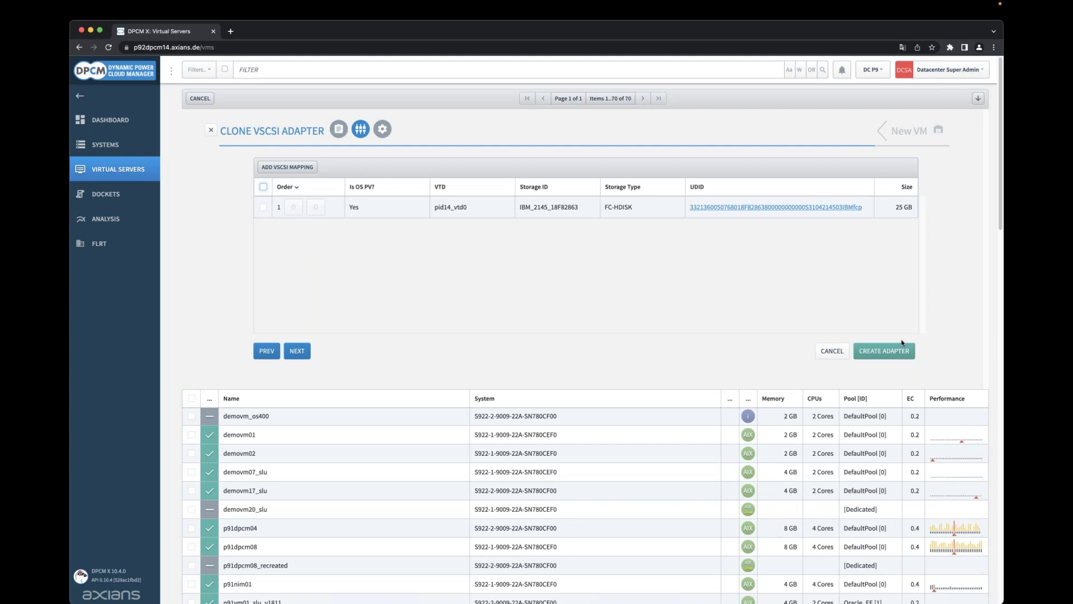
left_click(901, 352)
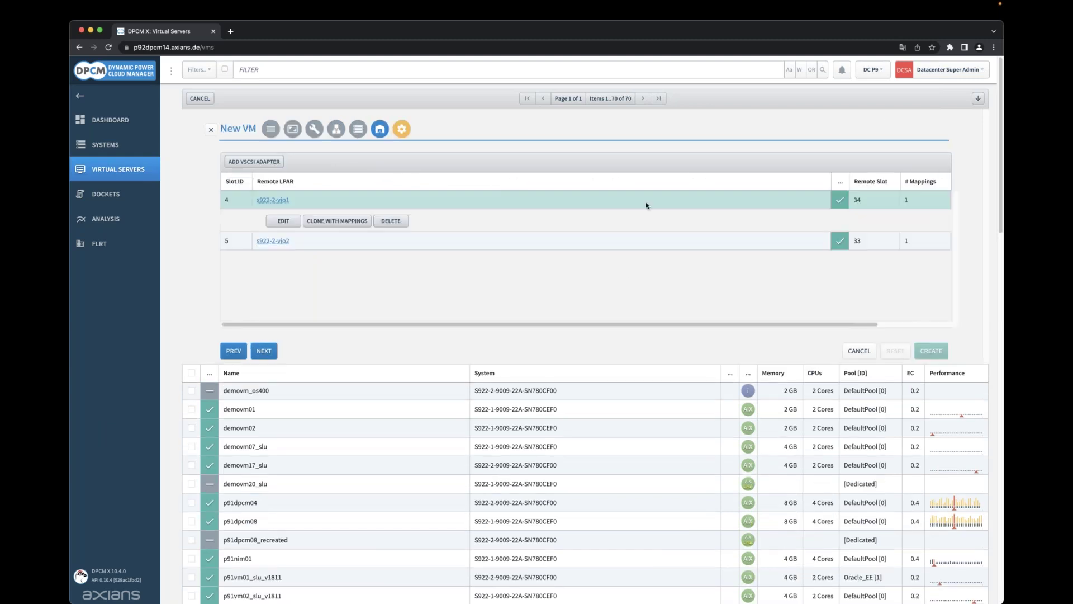
Pick OS version AIX 7200-03-05, submit creation of demovm40_slu, and follow it on the dashboard.
left_click(400, 131)
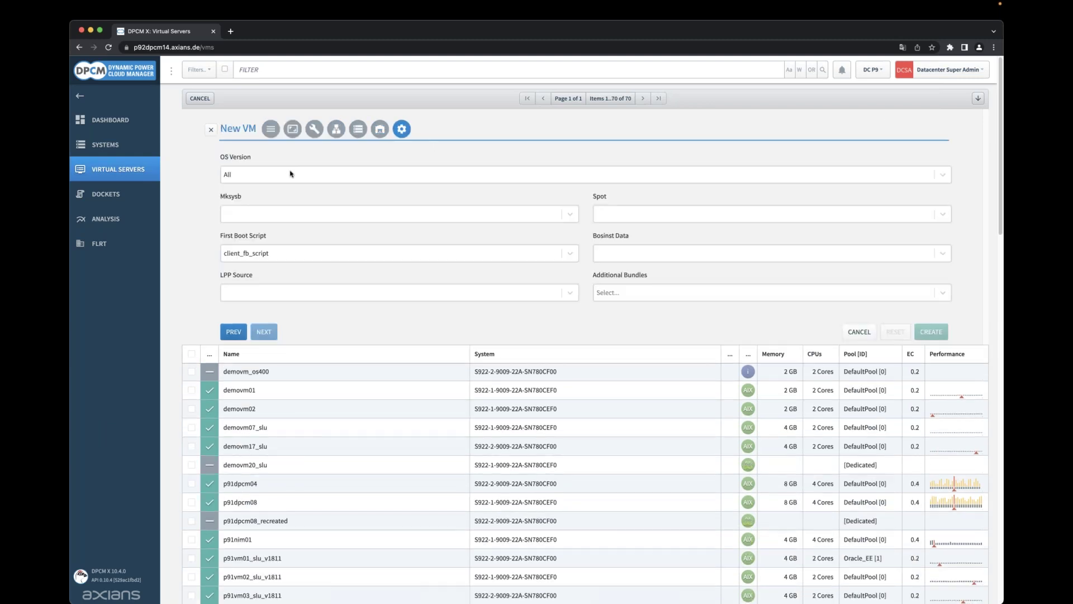
left_click(291, 174)
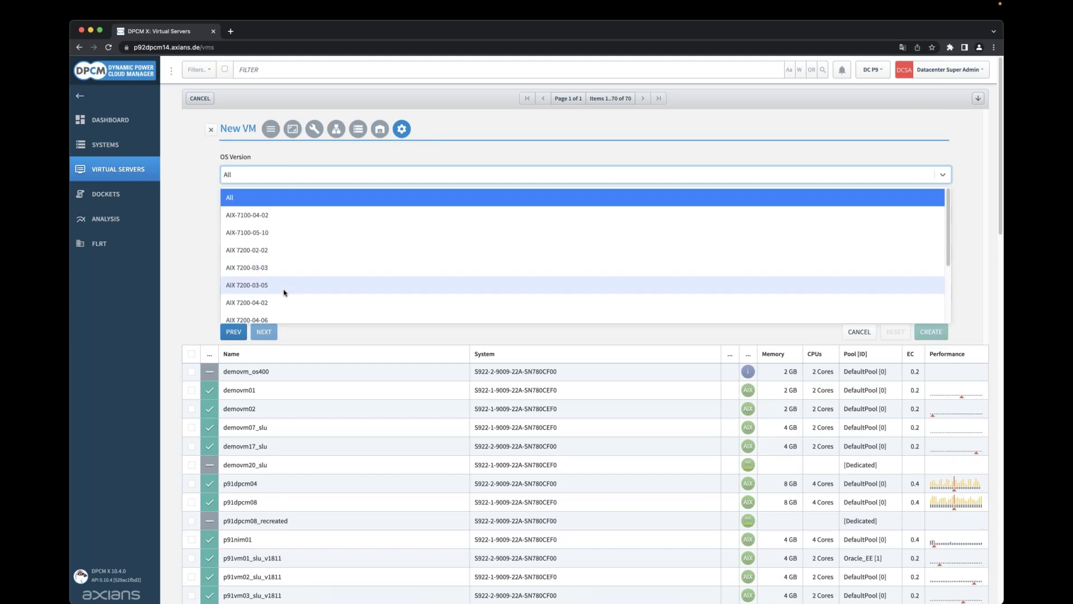
left_click(284, 292)
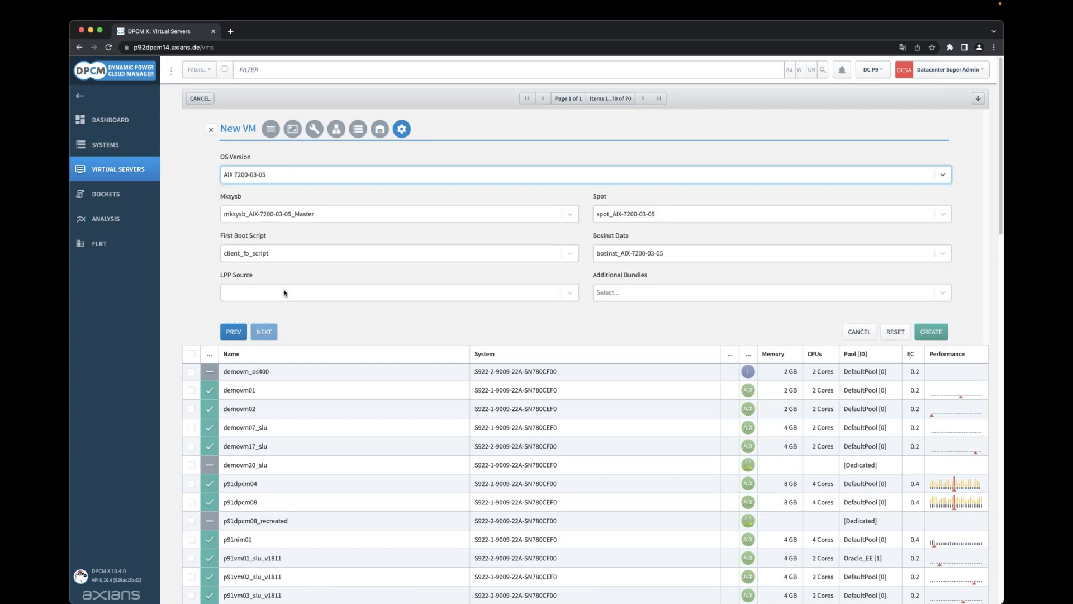
left_click(933, 334)
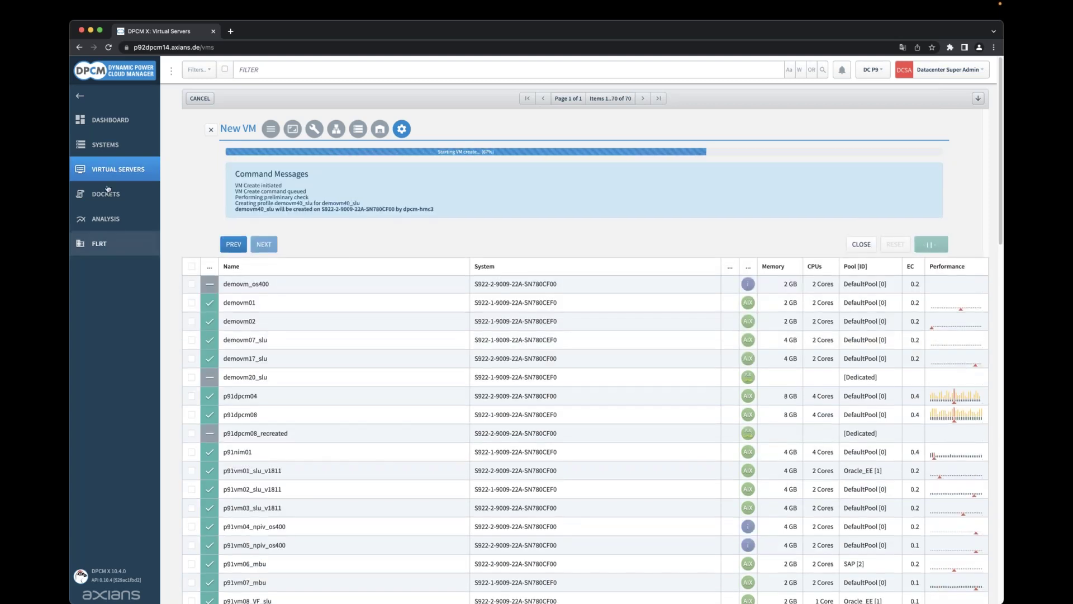
left_click(113, 119)
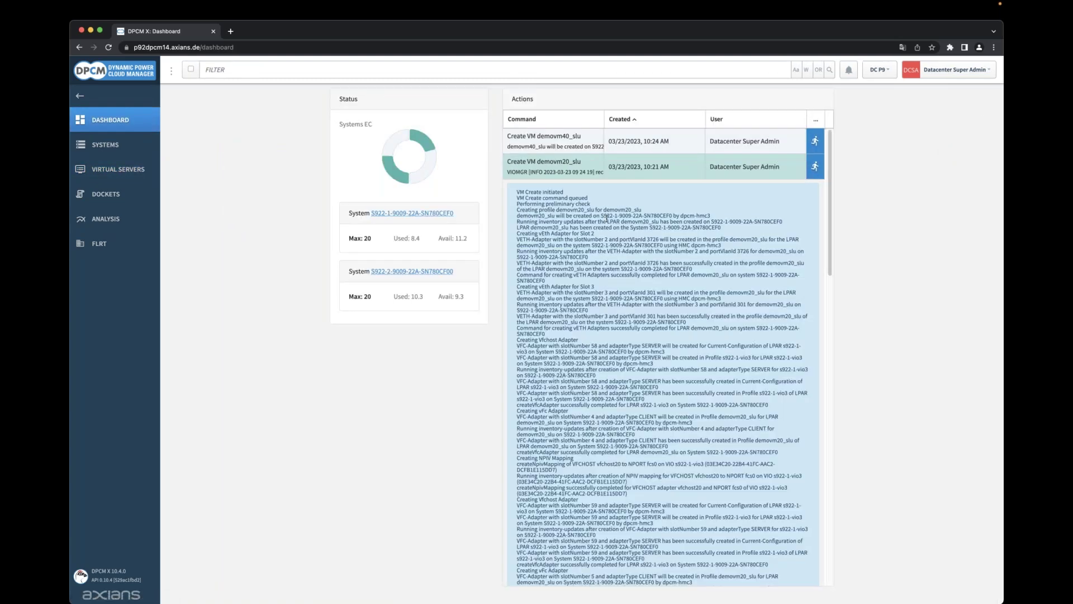
Review the demovm20_slu creation log, highlighting the VIOMGR timestamp and NIM server p92nim02.
scroll(594, 254, "down", 5)
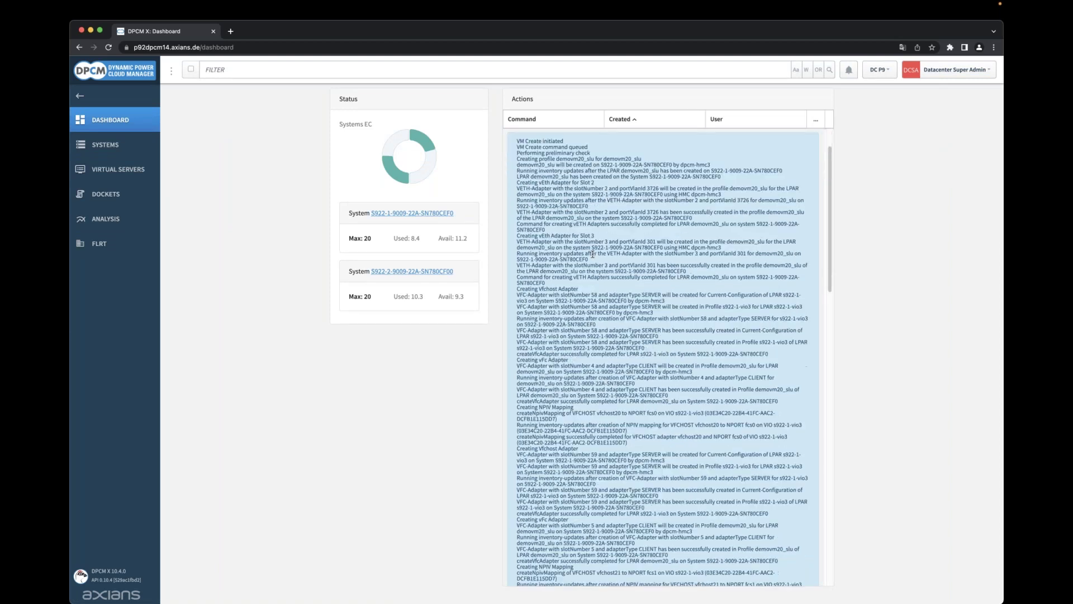
scroll(602, 345, "up", 5)
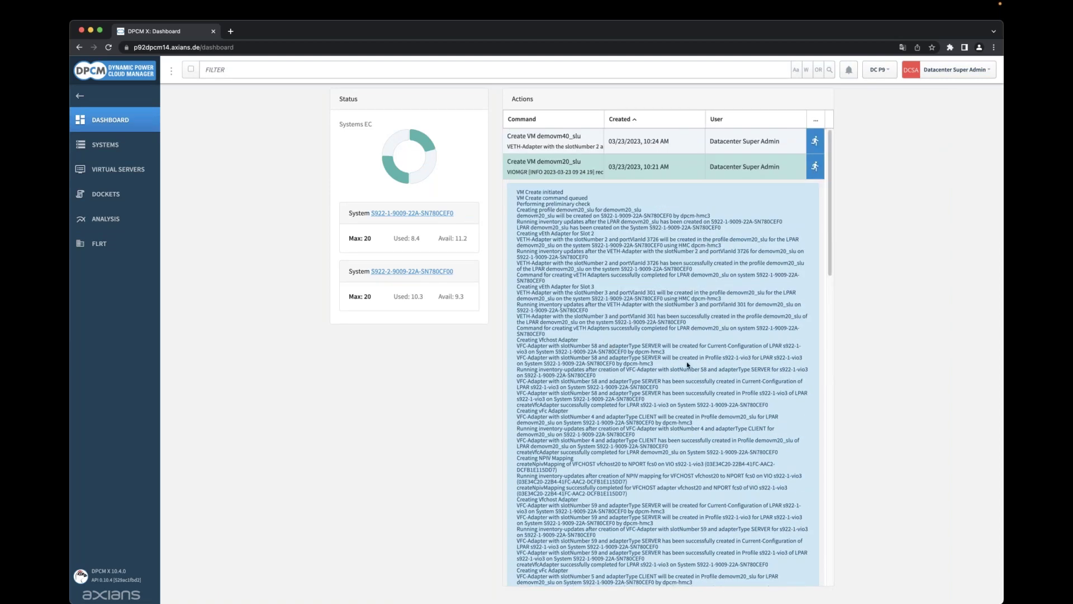
scroll(688, 363, "down", 10)
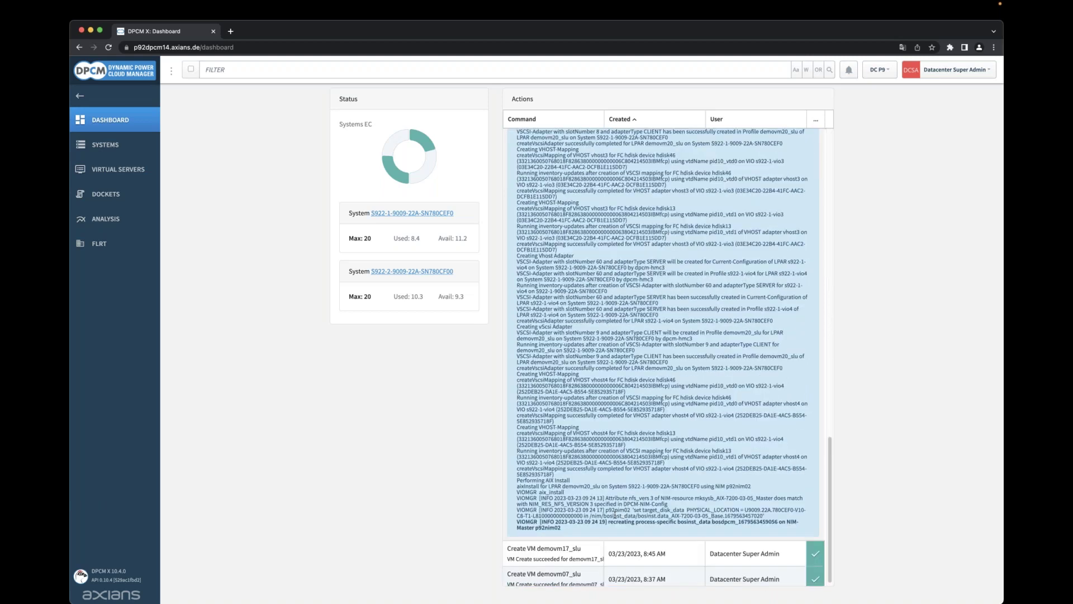
left_click_drag(558, 510, 605, 509)
double_click(614, 510)
left_click_drag(714, 486, 752, 486)
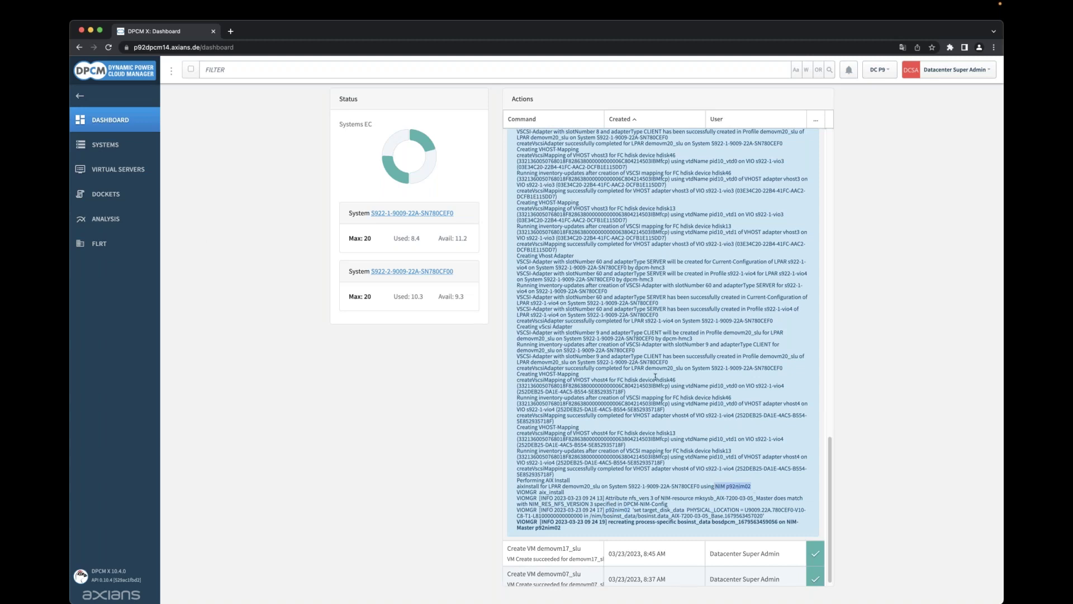
Expand the demovm40_slu creation log, note its NIM p91nim01 install line, then return to Virtual Servers.
scroll(655, 377, "up", 15)
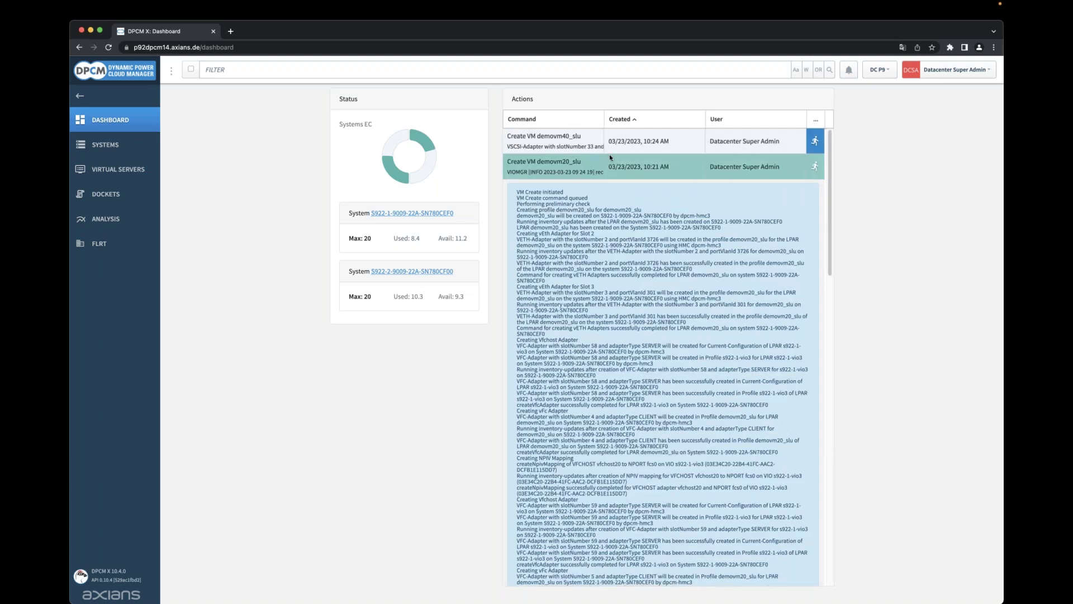
left_click(589, 143)
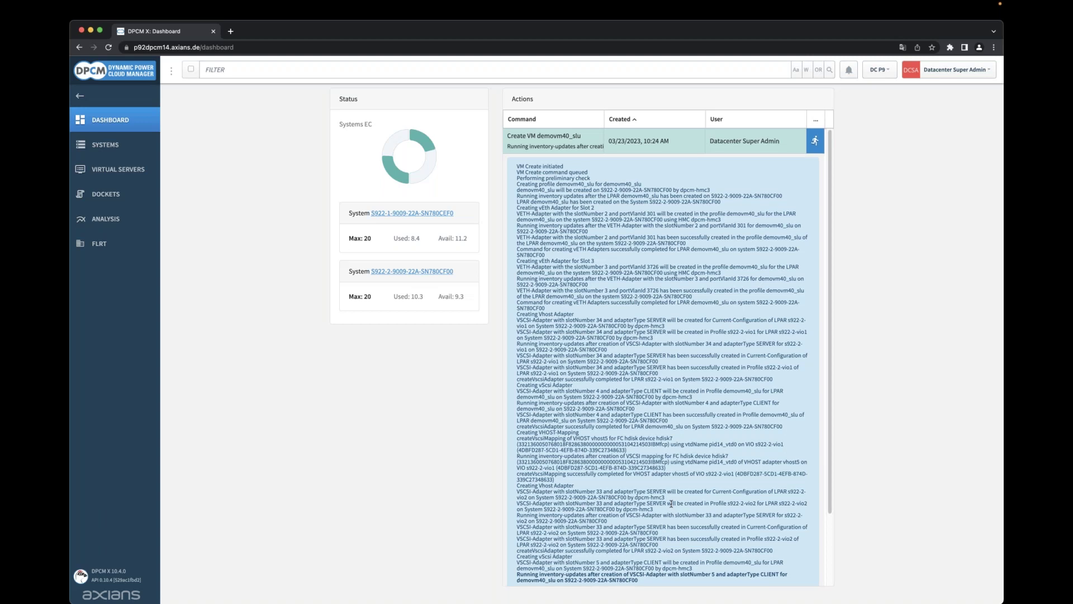
scroll(672, 503, "down", 3)
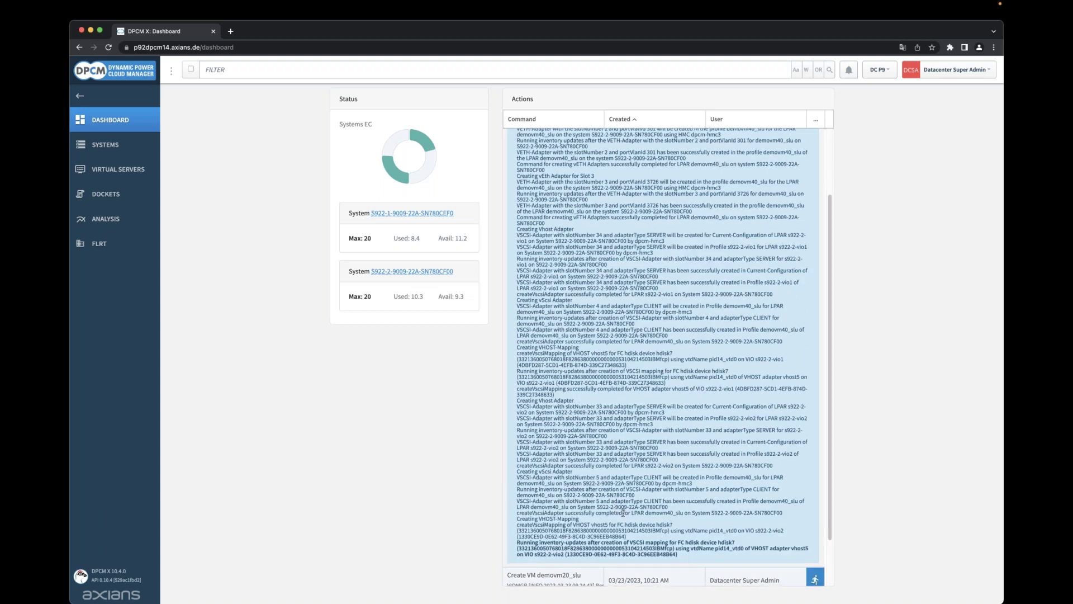
scroll(622, 513, "down", 3)
left_click_drag(724, 517, 760, 521)
left_click(733, 520)
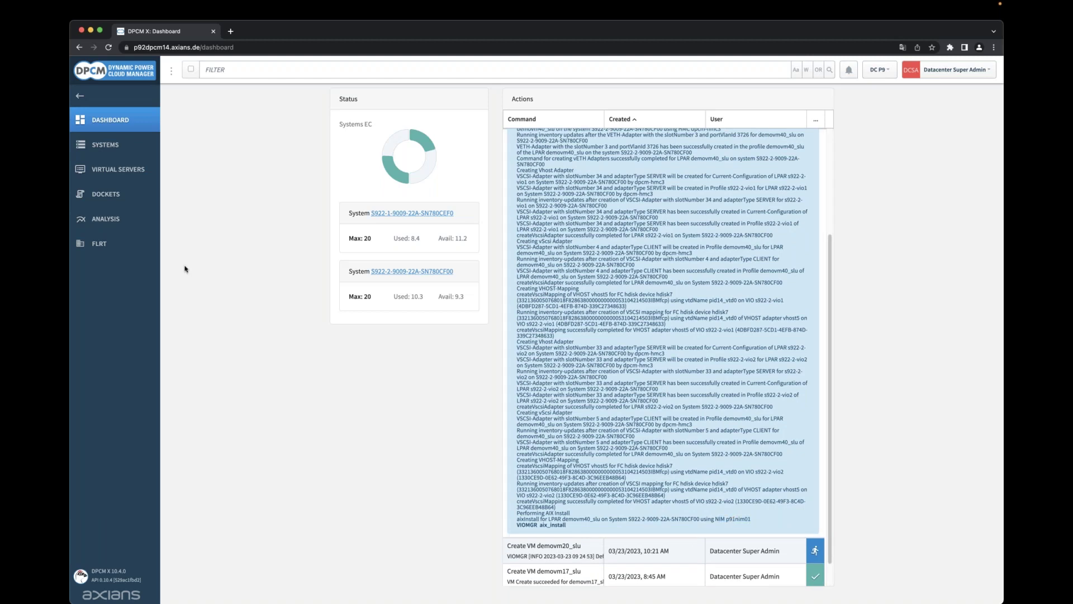
left_click(119, 175)
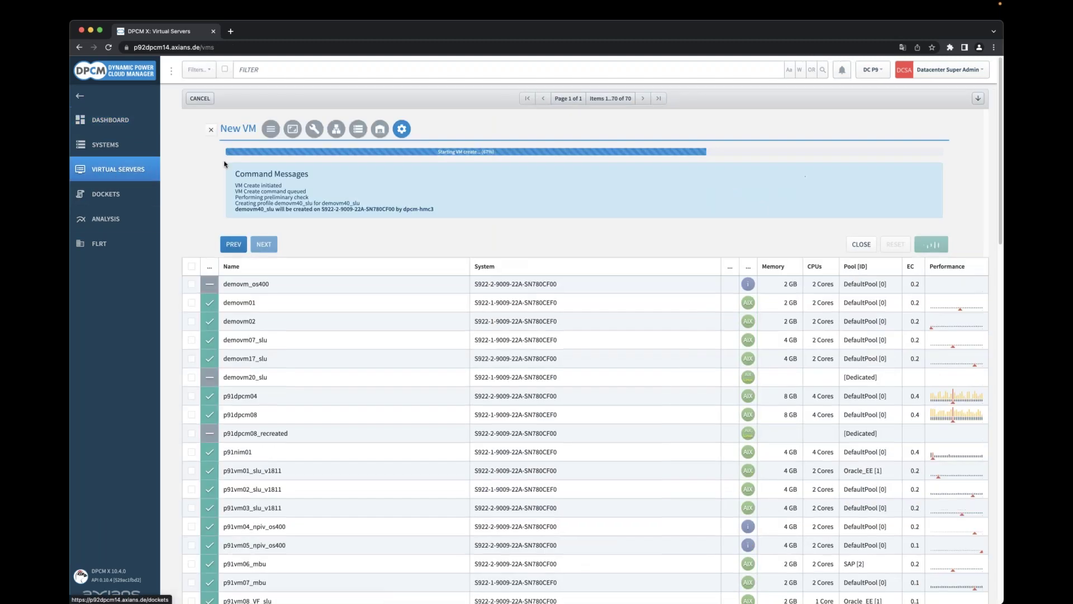
Close the New VM panel and filter the virtual server list by 'demovm'.
left_click(211, 130)
left_click(274, 66)
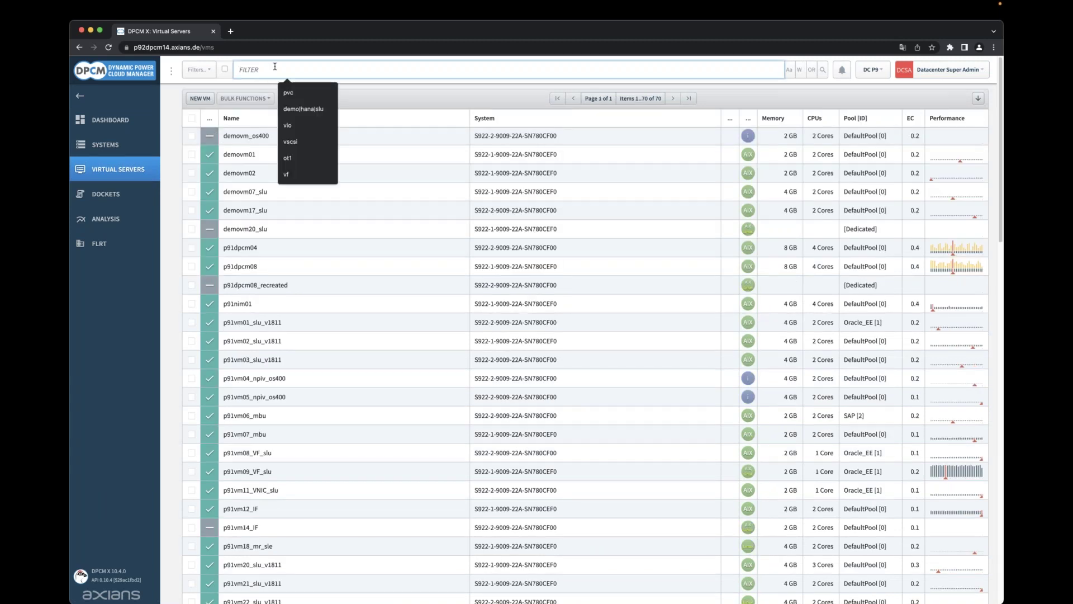
type("demovm")
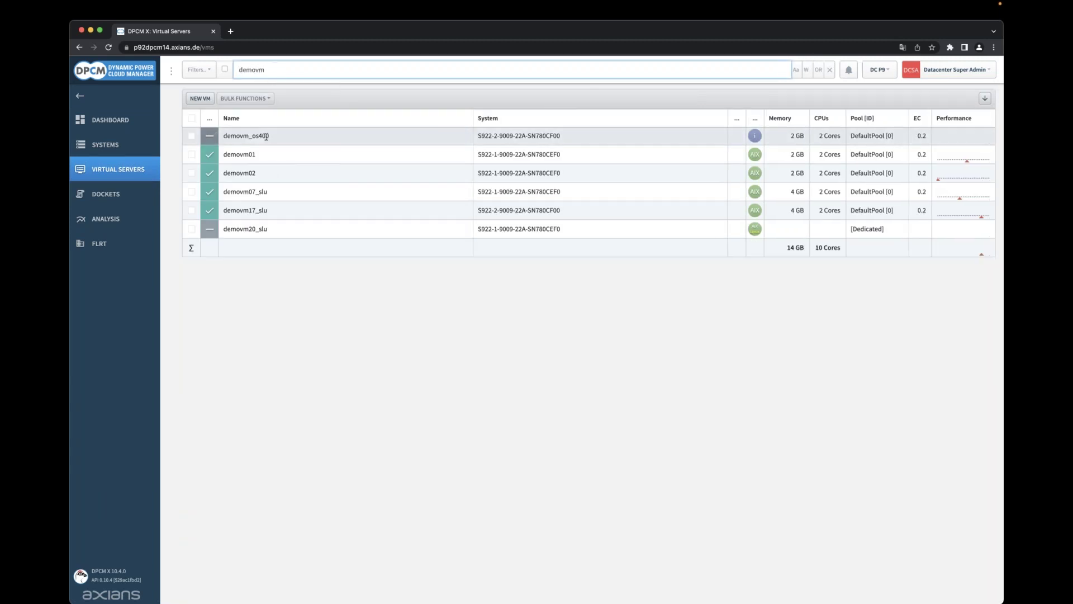
Select demovm20_slu to view its actions and details, then deselect it.
left_click(288, 232)
left_click(288, 230)
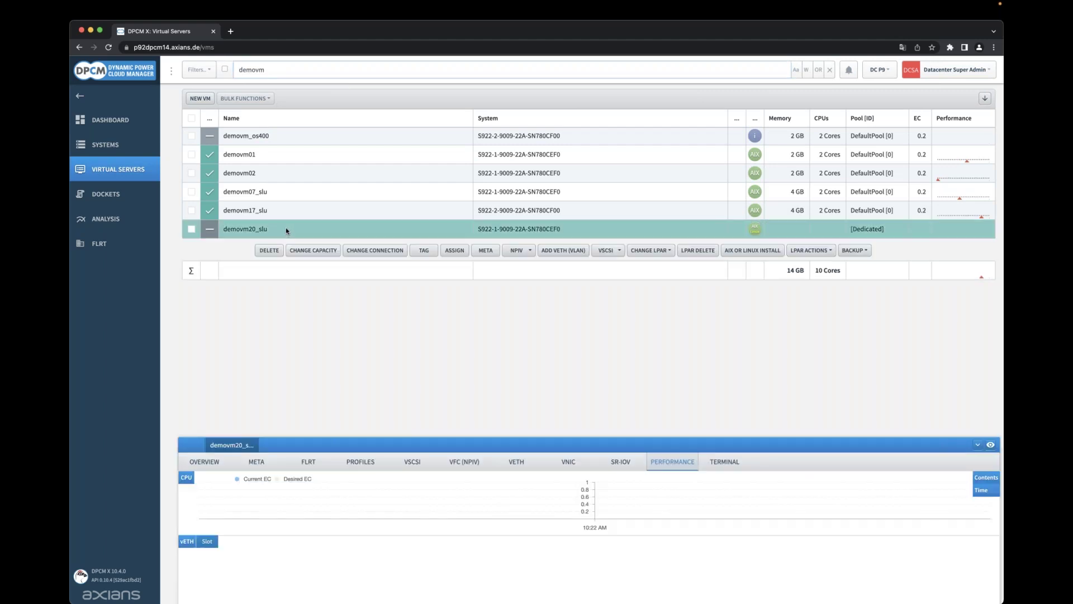
left_click(286, 230)
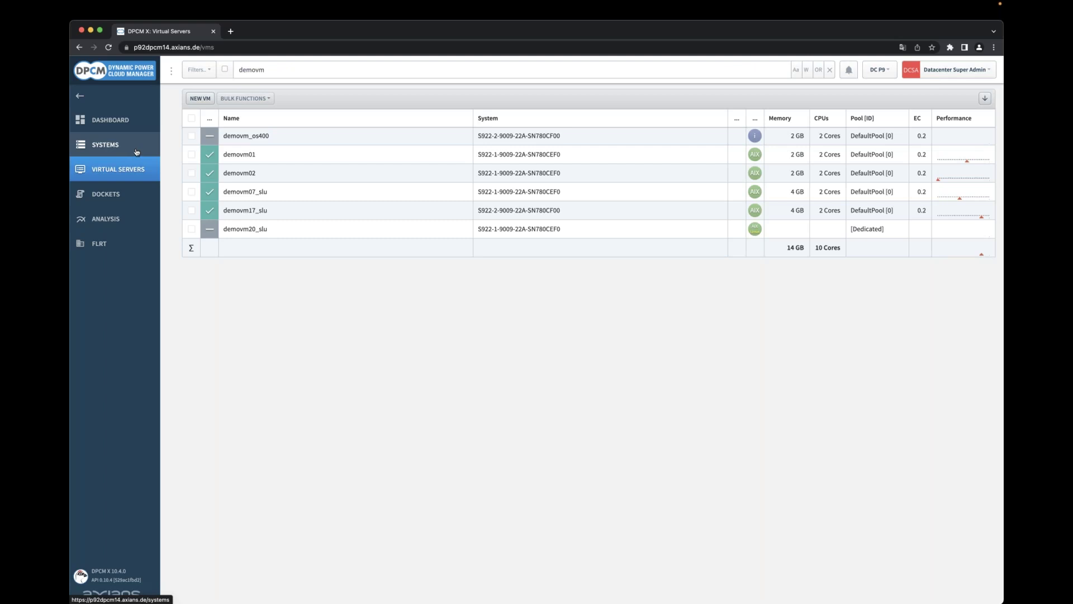
Open the Dashboard and scroll the failed red demovm40_slu log to its end.
left_click(128, 127)
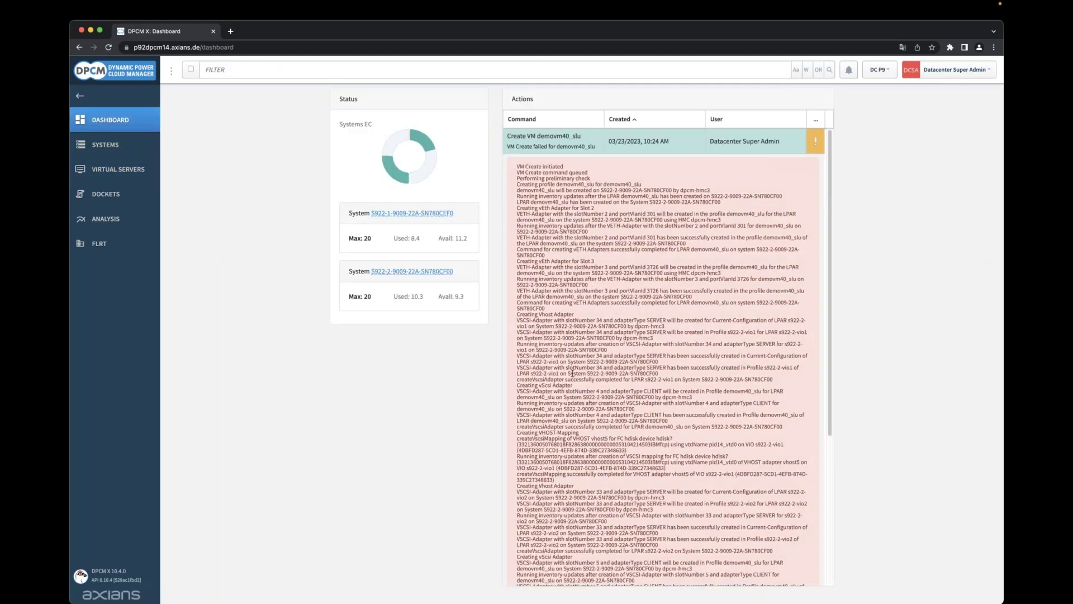
scroll(572, 373, "down", 5)
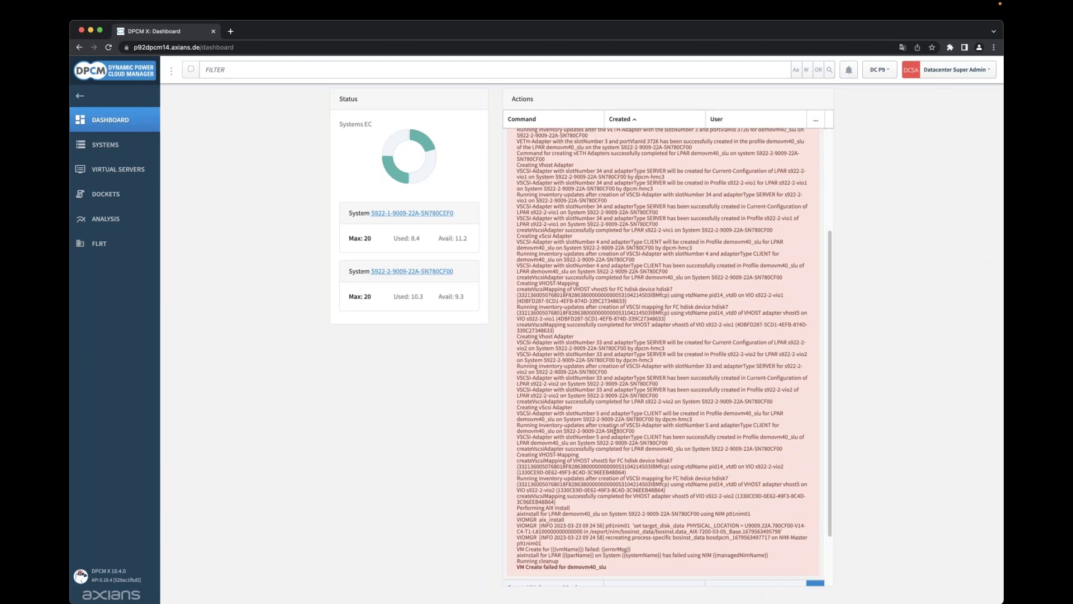
scroll(664, 543, "down", 1)
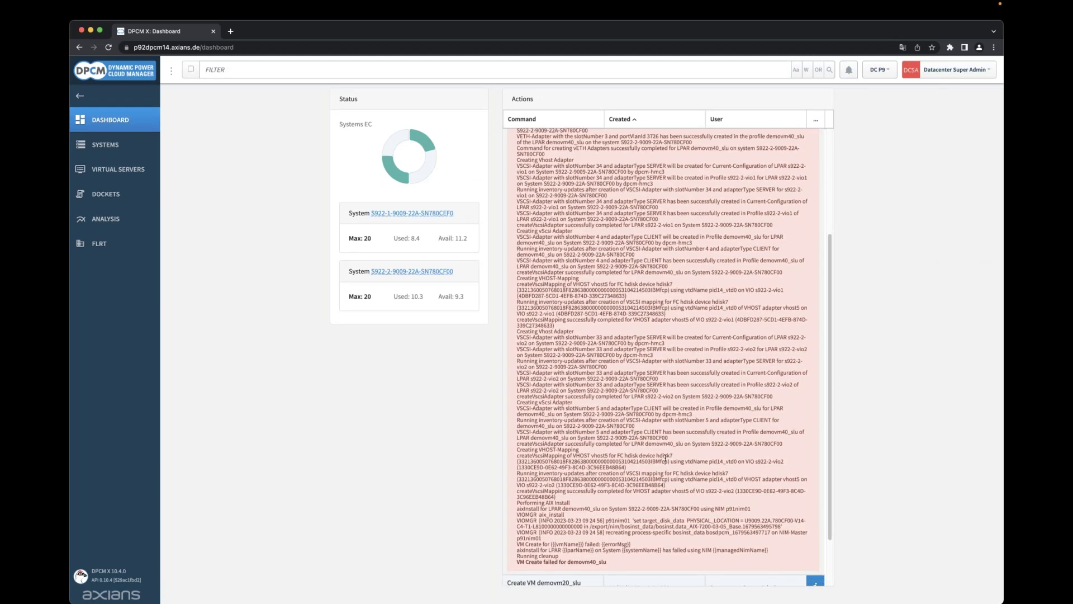
scroll(666, 460, "down", 1)
scroll(643, 538, "down", 1)
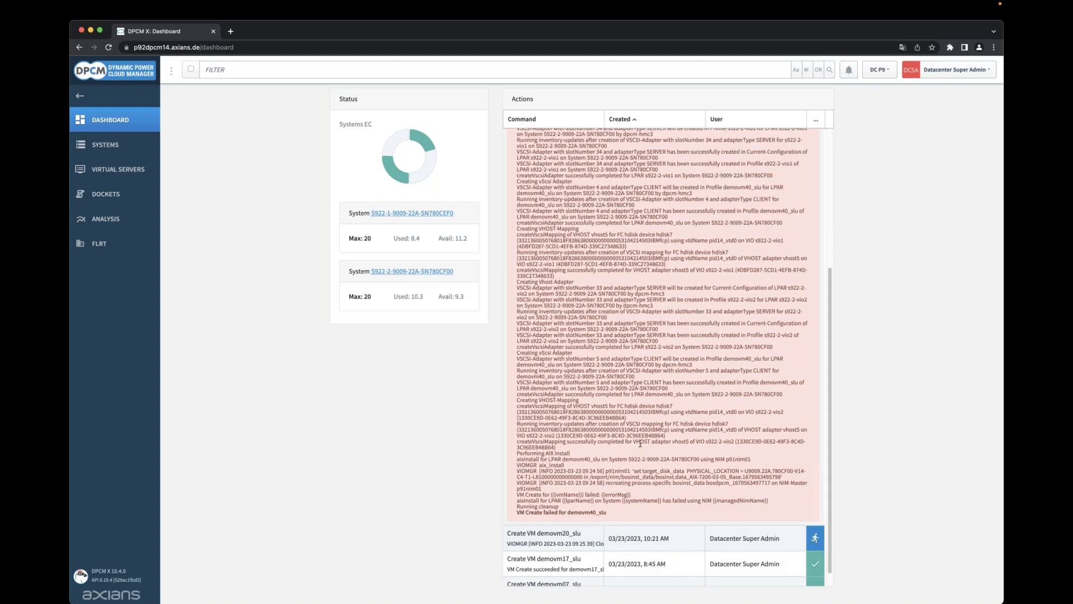
scroll(640, 444, "down", 1)
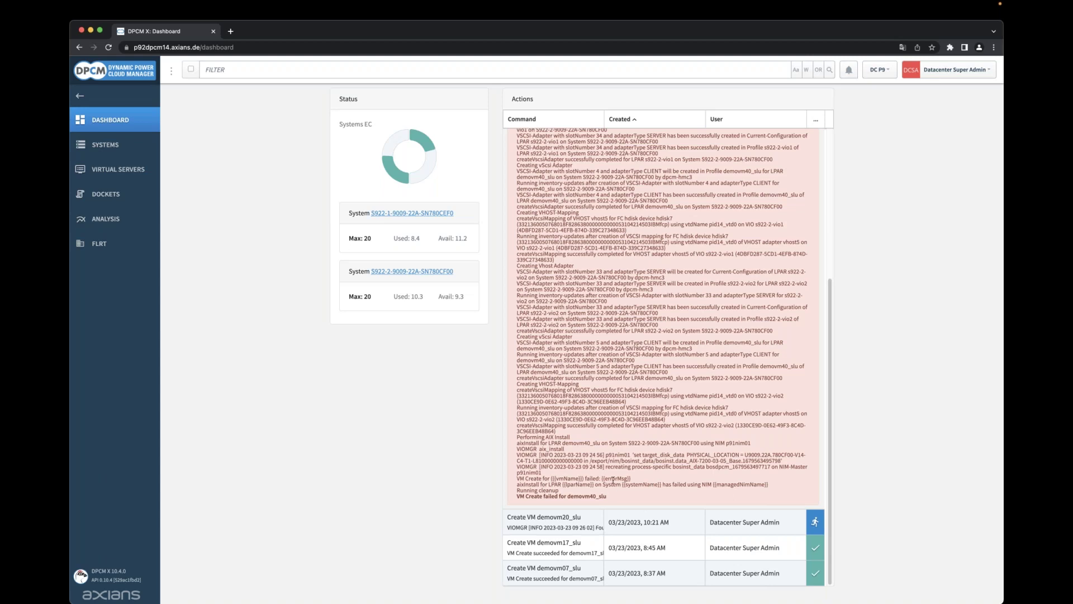
Highlight the NIM export path lines, then expand the demovm20_slu creation log.
left_click_drag(591, 462, 630, 463)
left_click(630, 469)
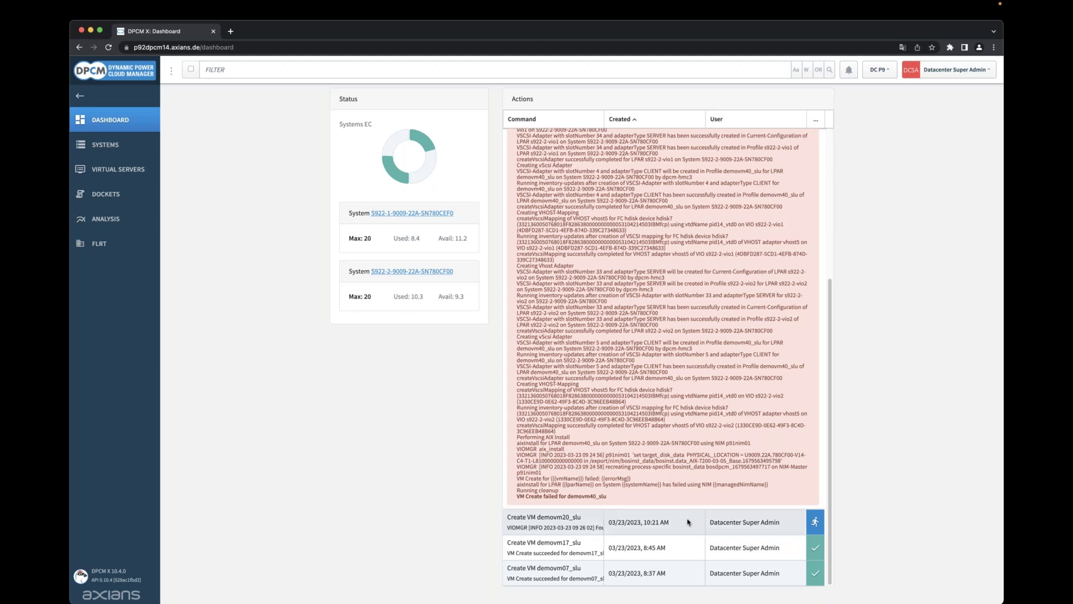
left_click(688, 523)
scroll(642, 391, "down", 10)
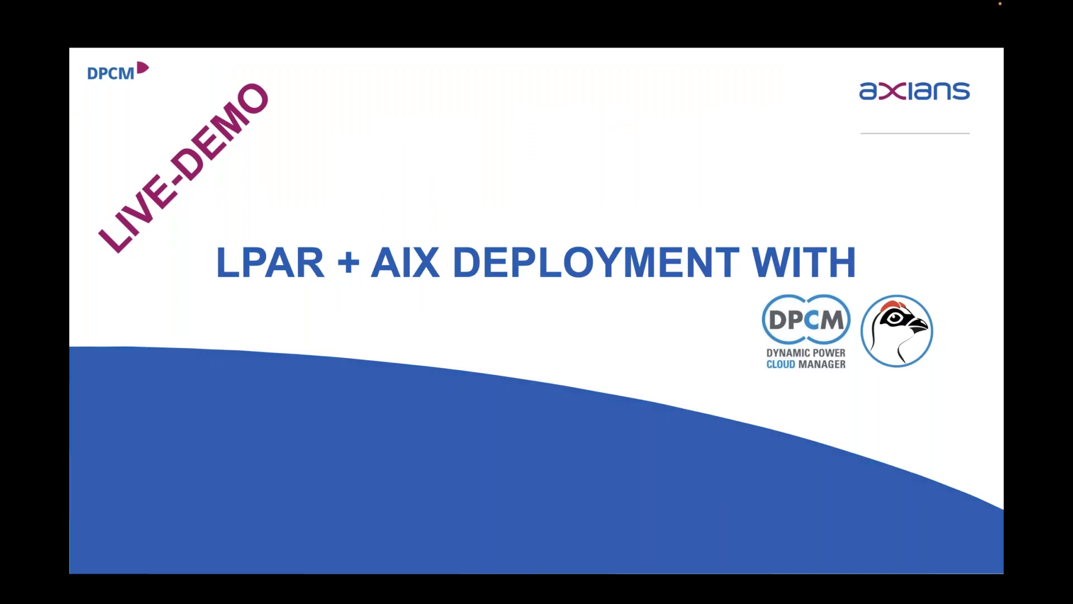
Advance past the LPAR creation and FLRT live-demo title slides to the IBM Fix List slide.
key("Right")
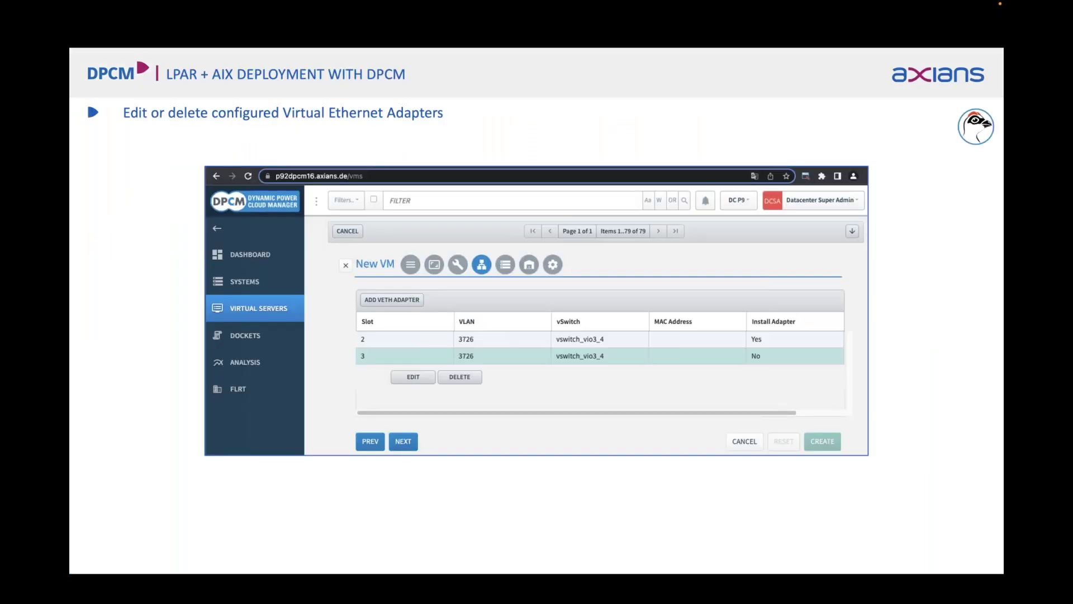
key("Right")
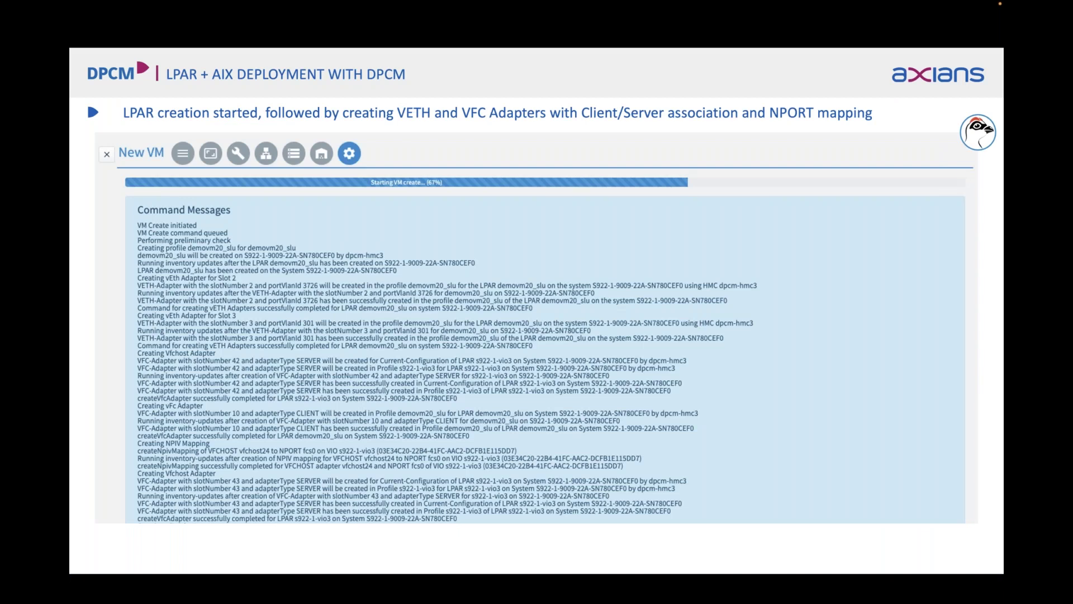
key("Right")
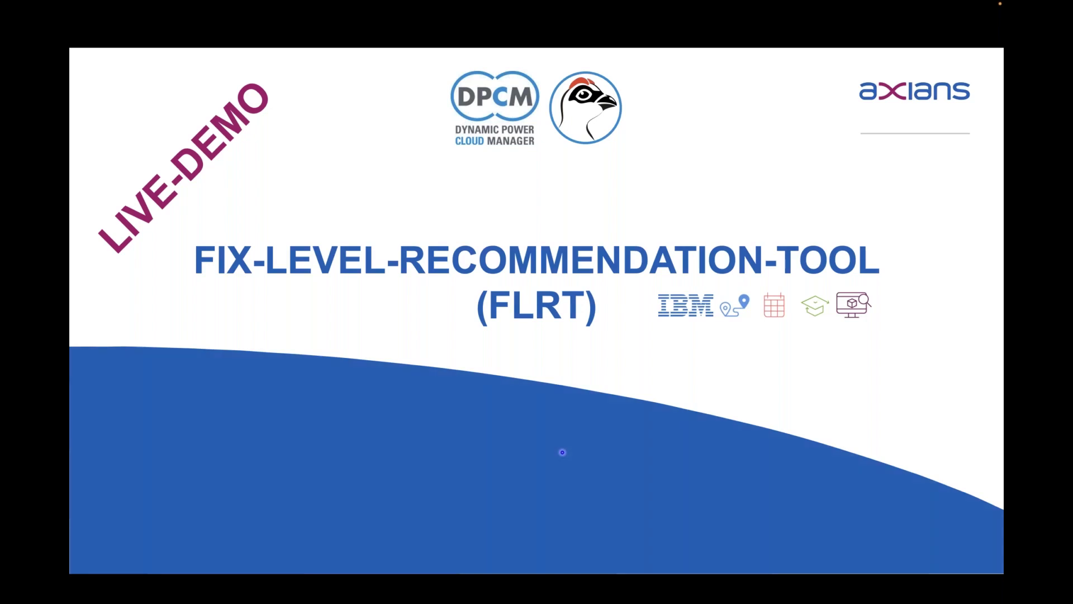
key("Right")
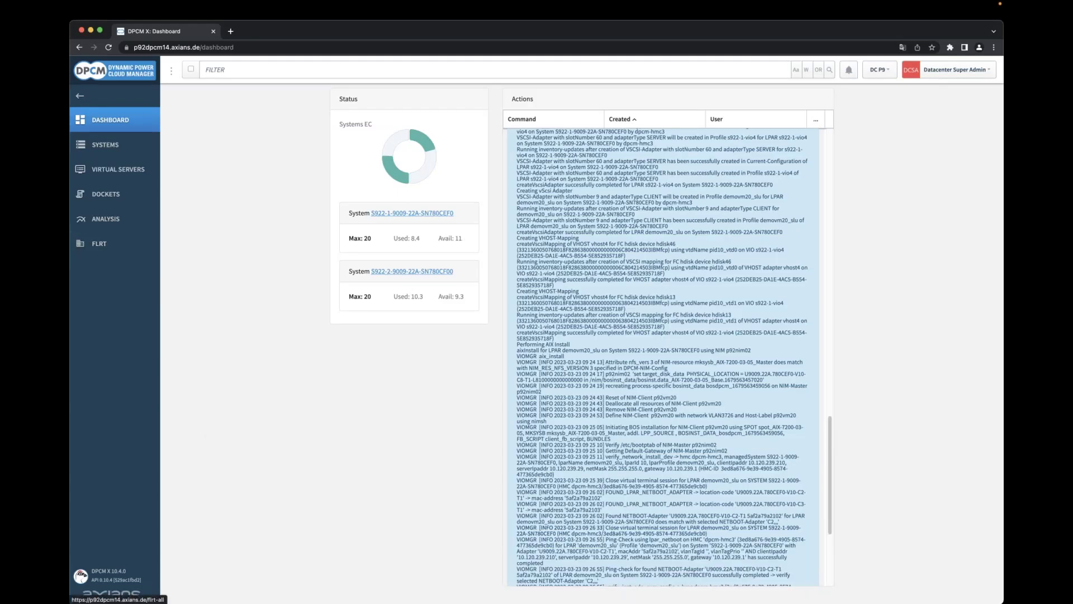
Check the LPAR_NETBOOT success line in the Actions log, then open the FLRT overview.
scroll(683, 380, "down", 5)
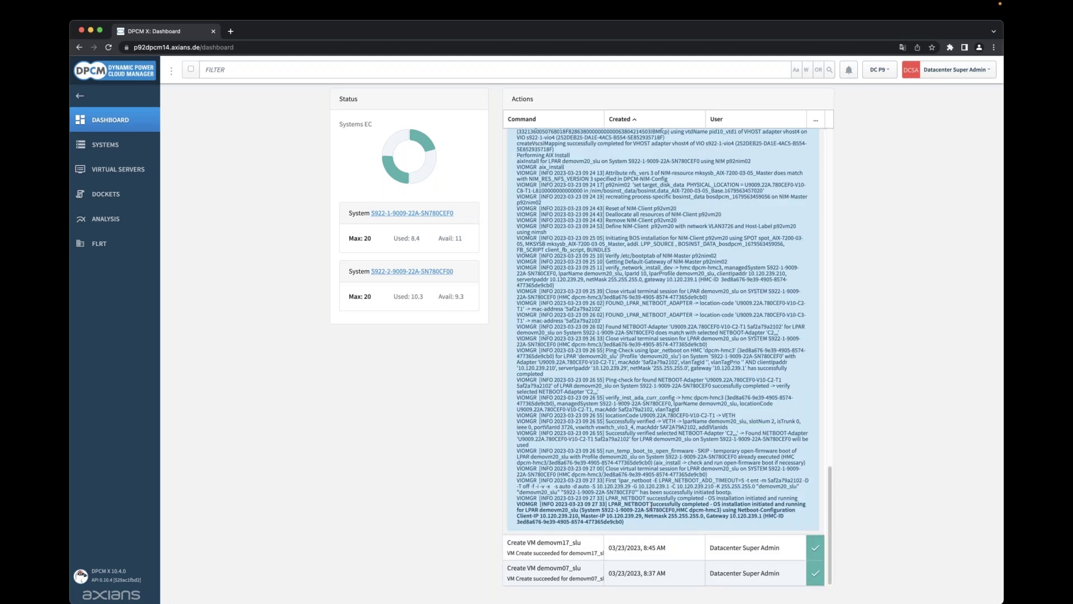
mouse_move(625, 505)
left_mouse_down()
mouse_move(798, 505)
mouse_move(634, 510)
left_mouse_up()
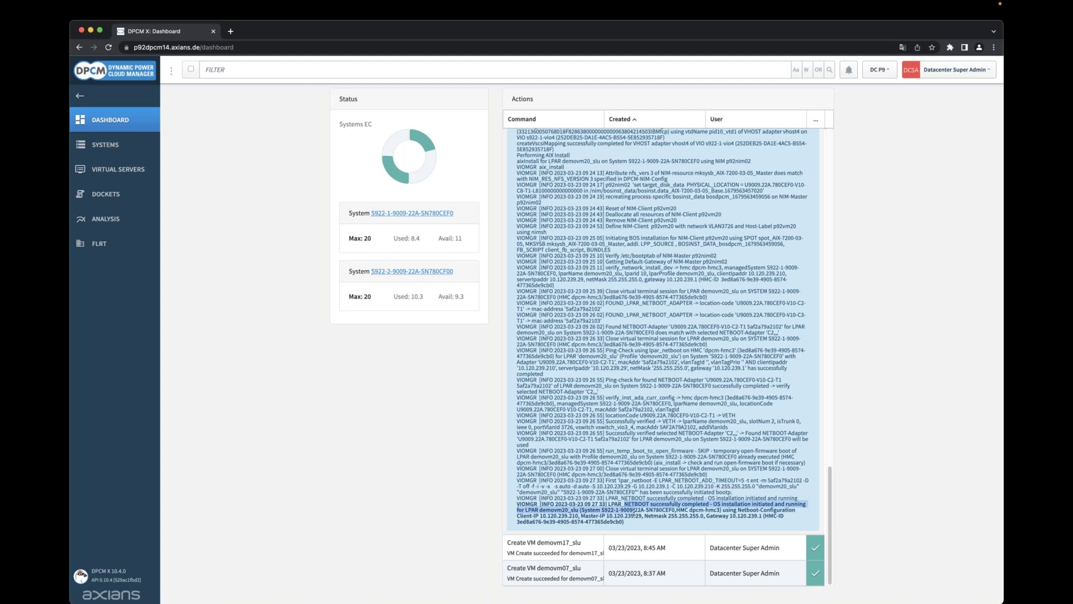
left_click(666, 513)
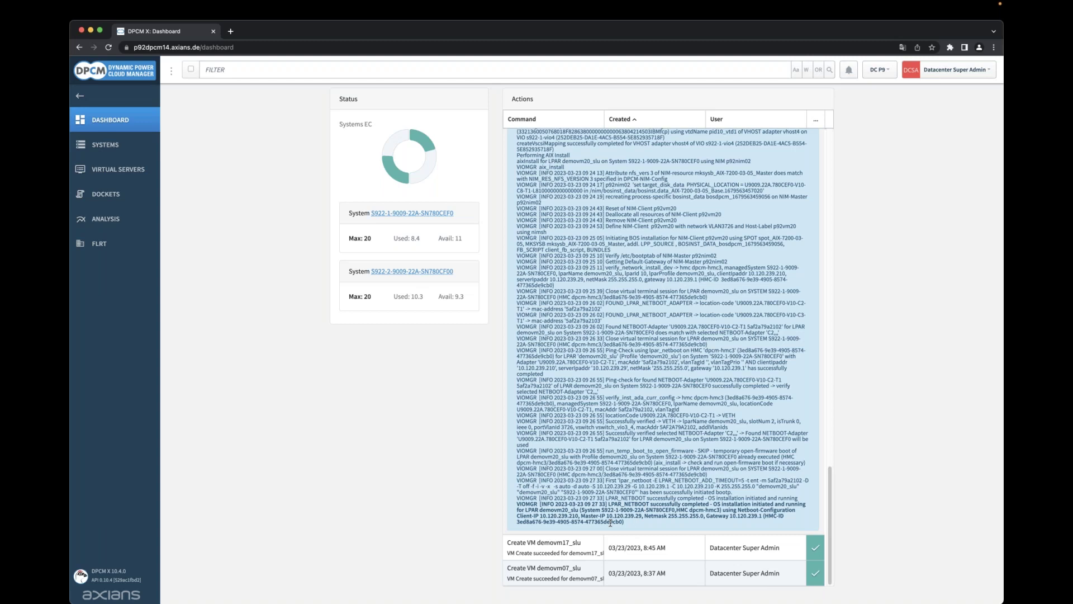
left_click(126, 245)
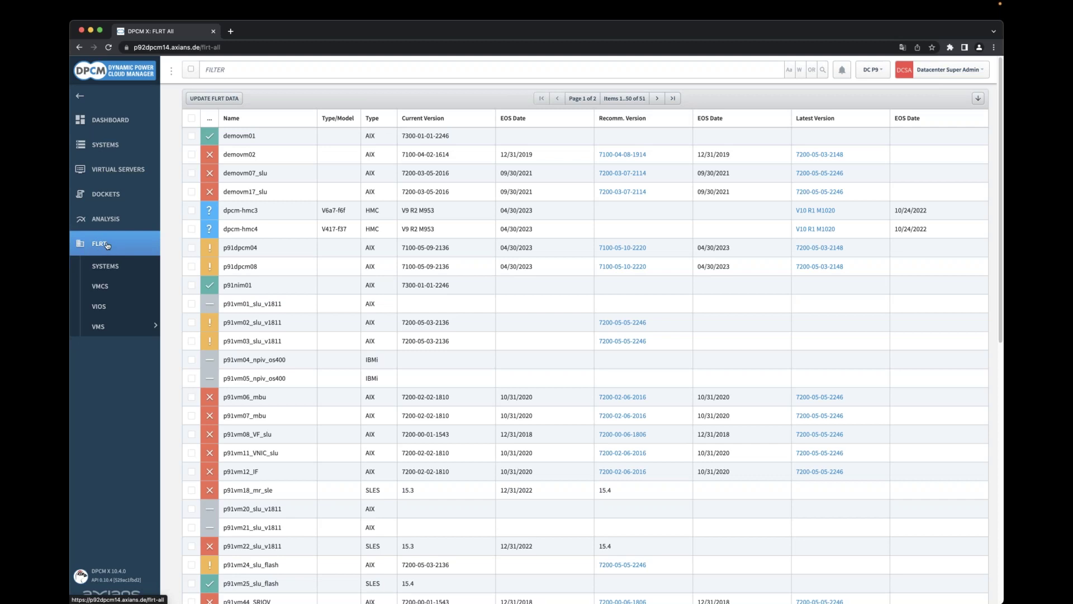
Show all 51 FLRT items on one page and browse the Systems, HMC, VIOS, AIX and RHEL results.
left_click(617, 101)
left_click(699, 119)
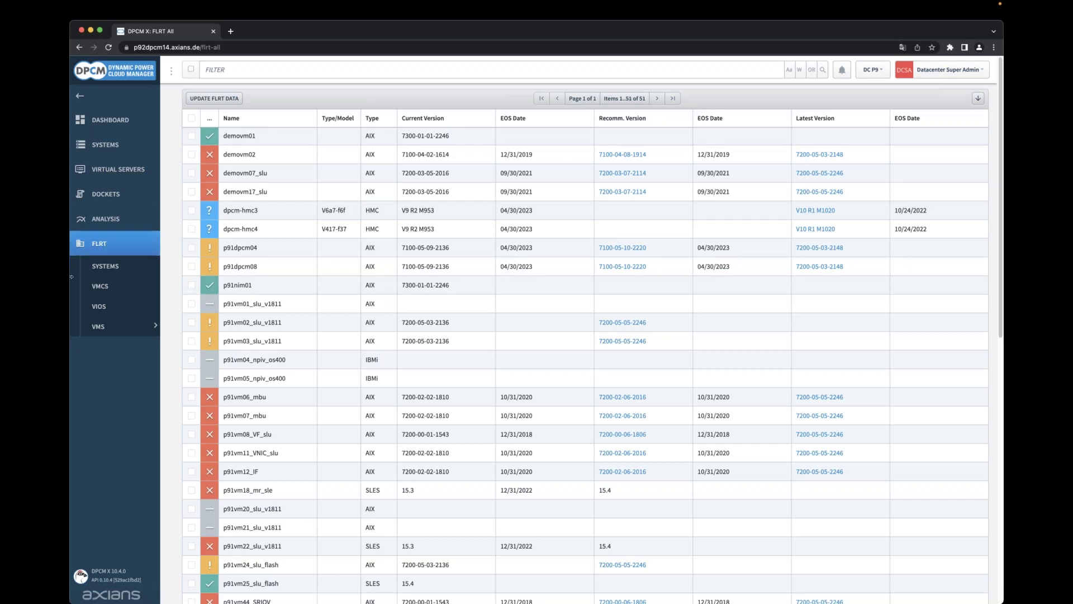
left_click(120, 272)
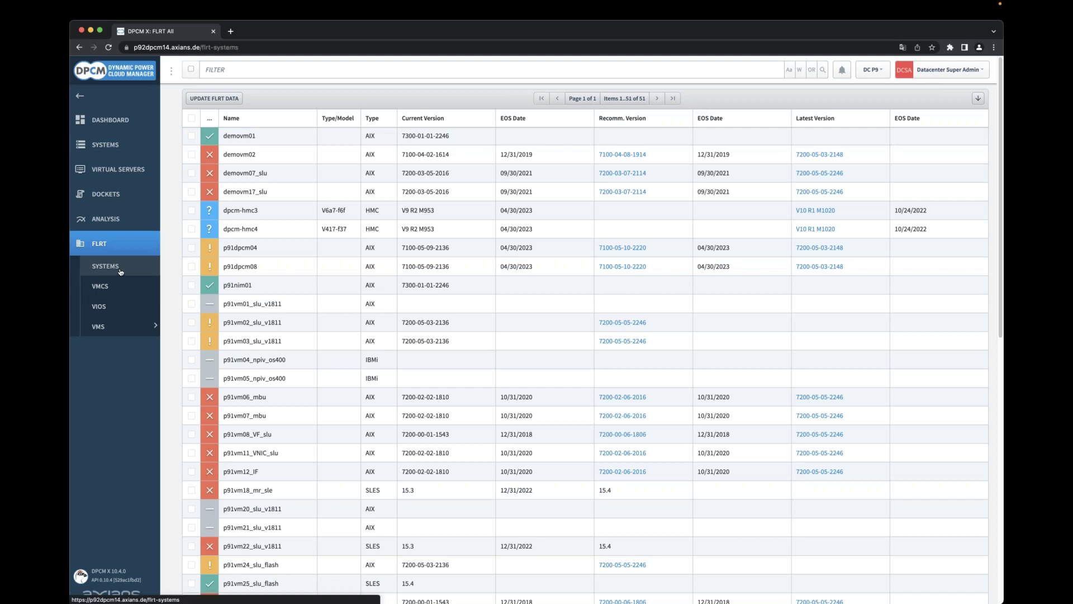
left_click(120, 287)
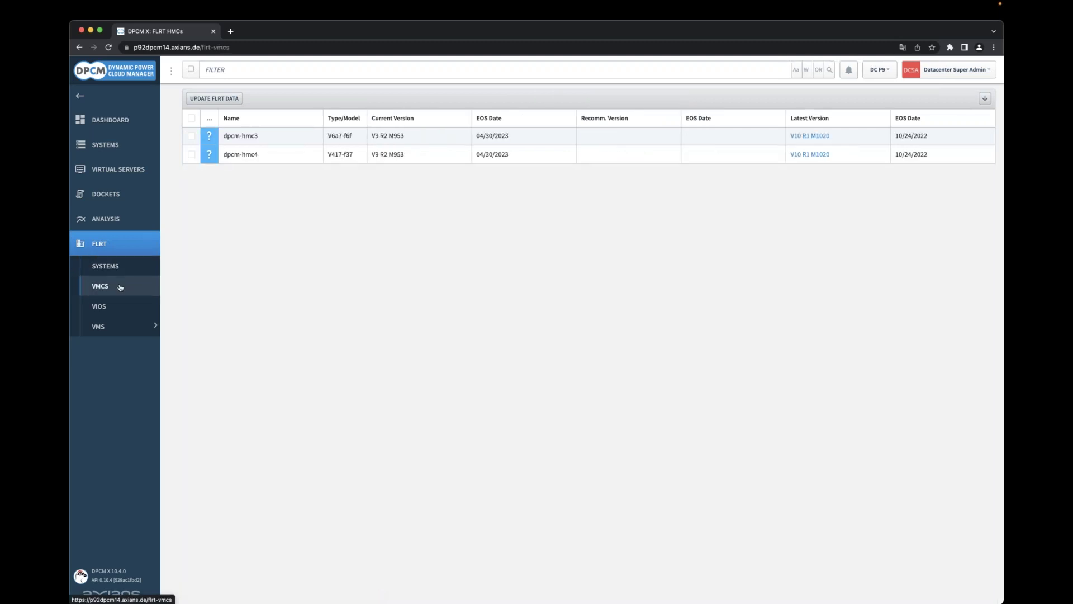
left_click(117, 307)
left_click(119, 332)
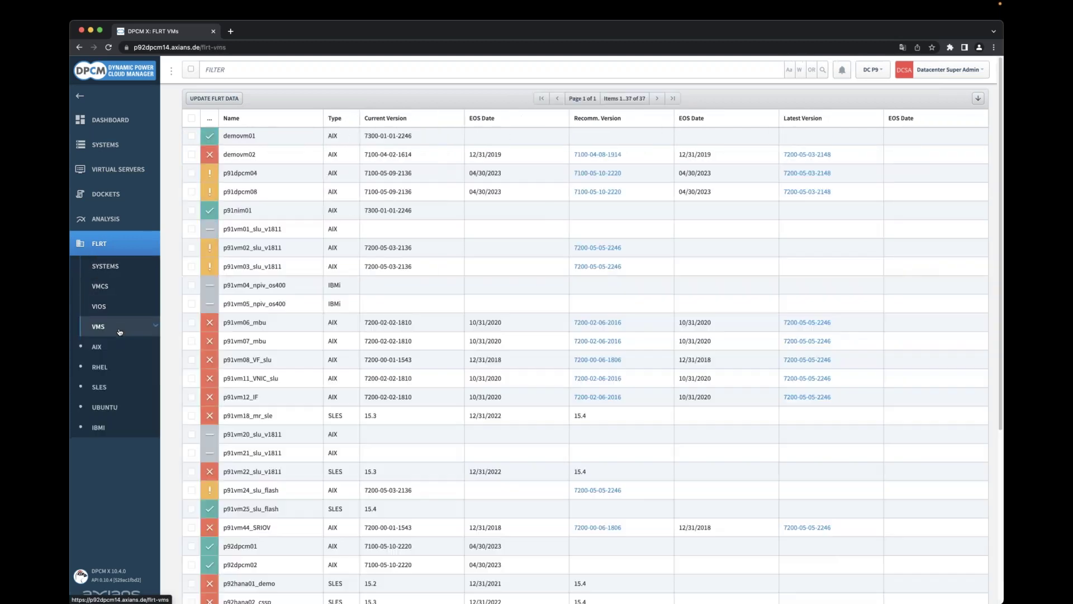
left_click(114, 363)
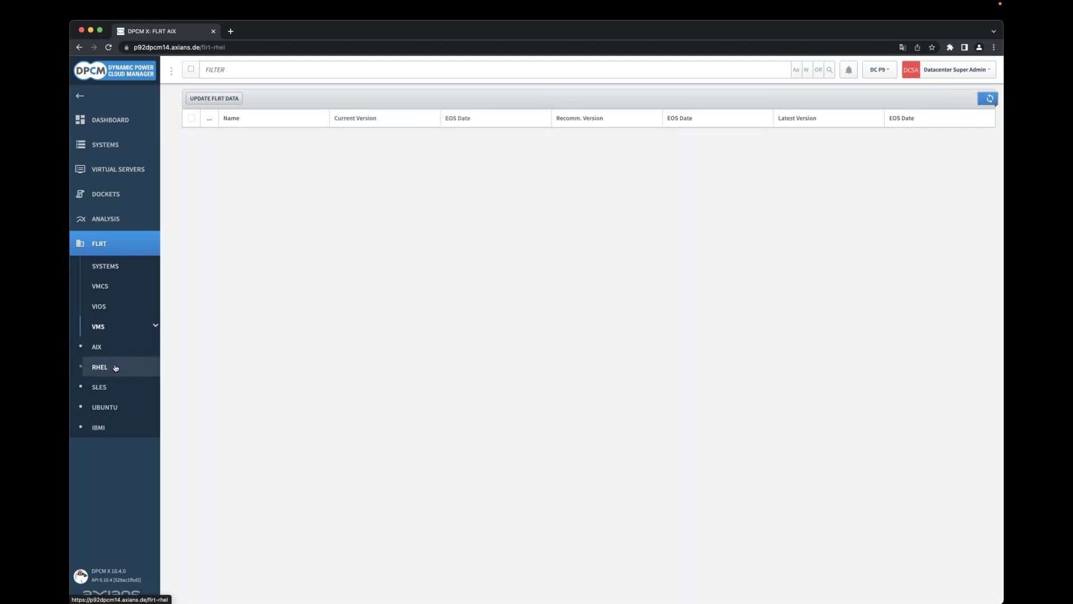
left_click(127, 270)
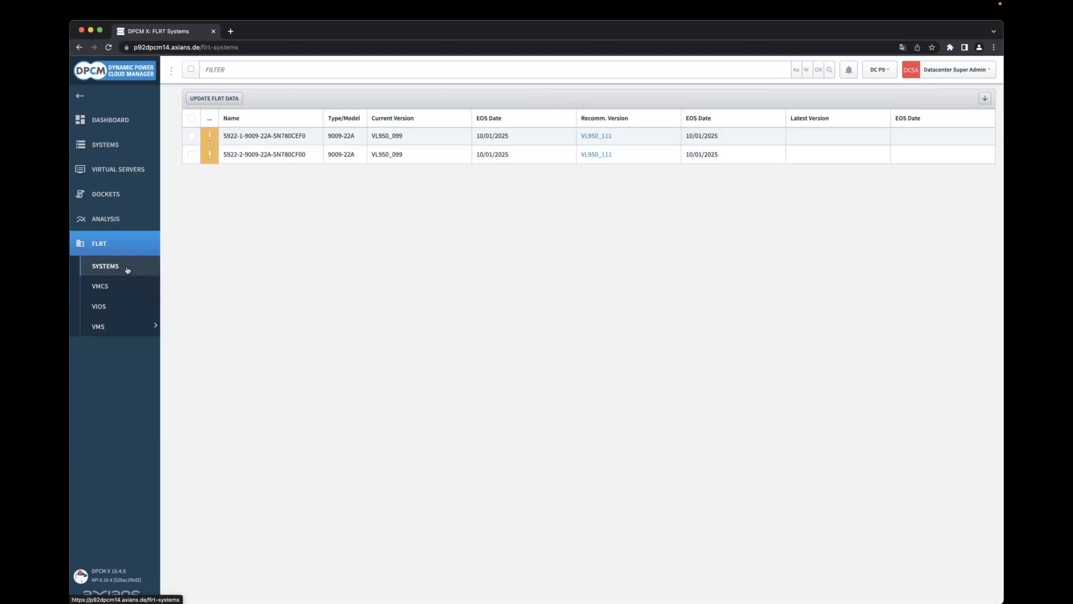
Open S922-2's FLRT details and its recommended VL950_111 firmware on IBM Fix Central.
left_click(272, 157)
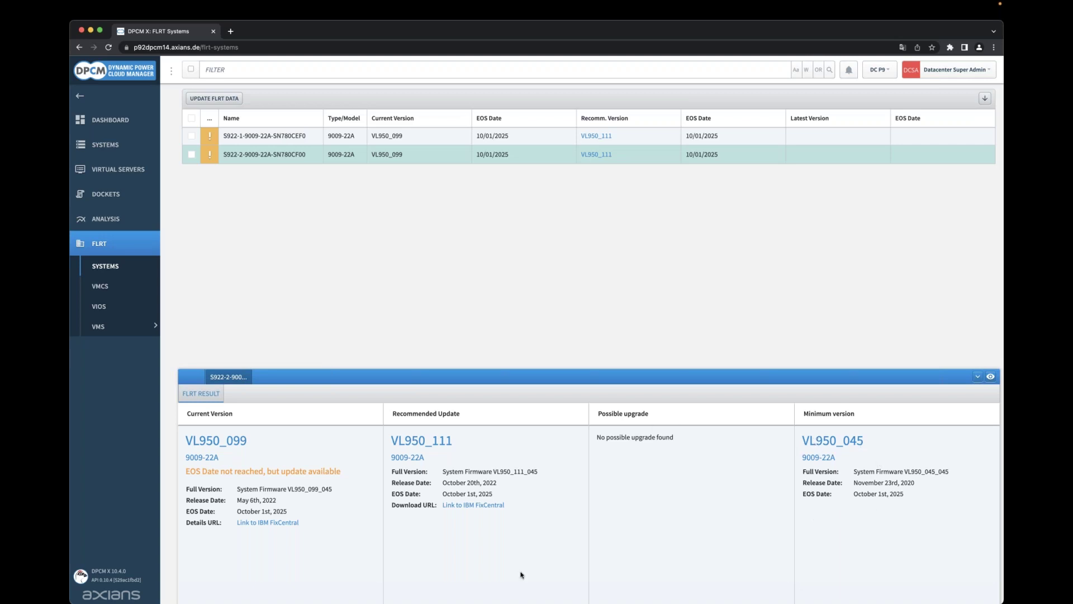
left_click(466, 506)
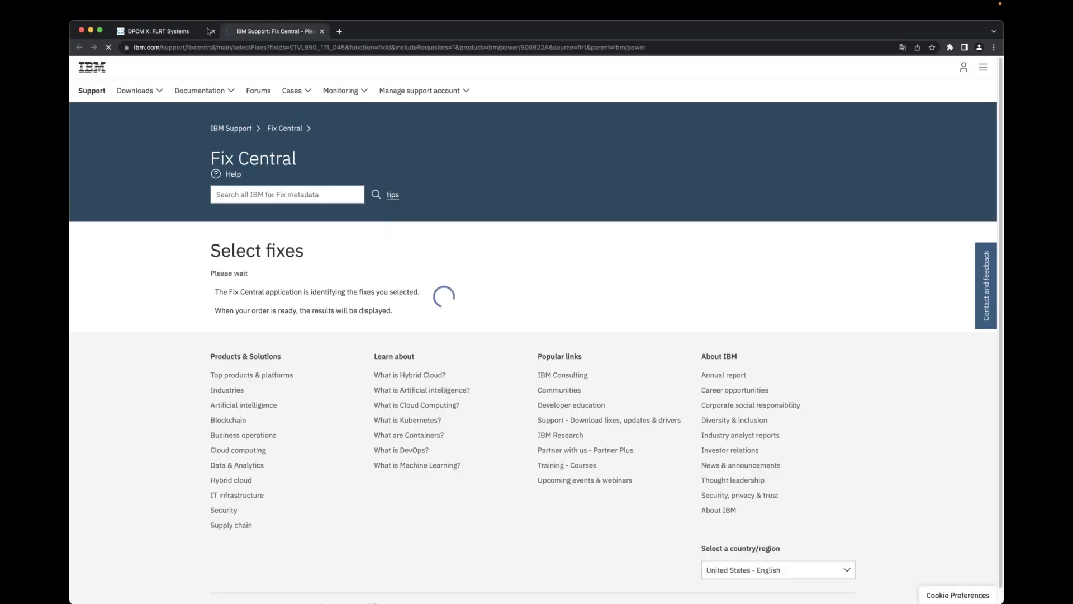
left_click(186, 32)
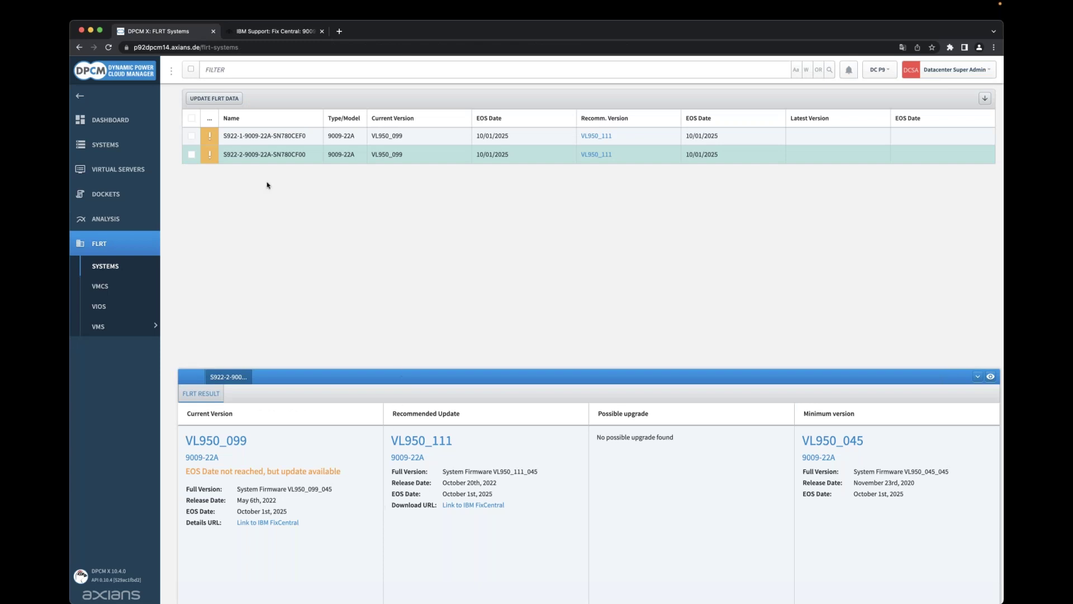
left_click(232, 99)
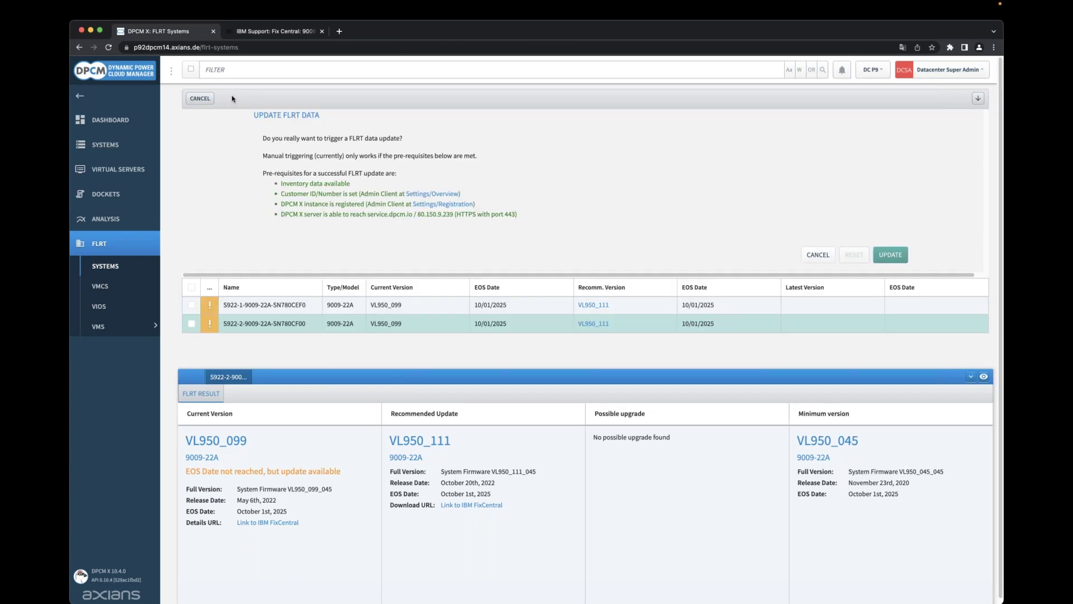
left_click(211, 99)
left_click(215, 101)
left_click_drag(264, 172, 405, 178)
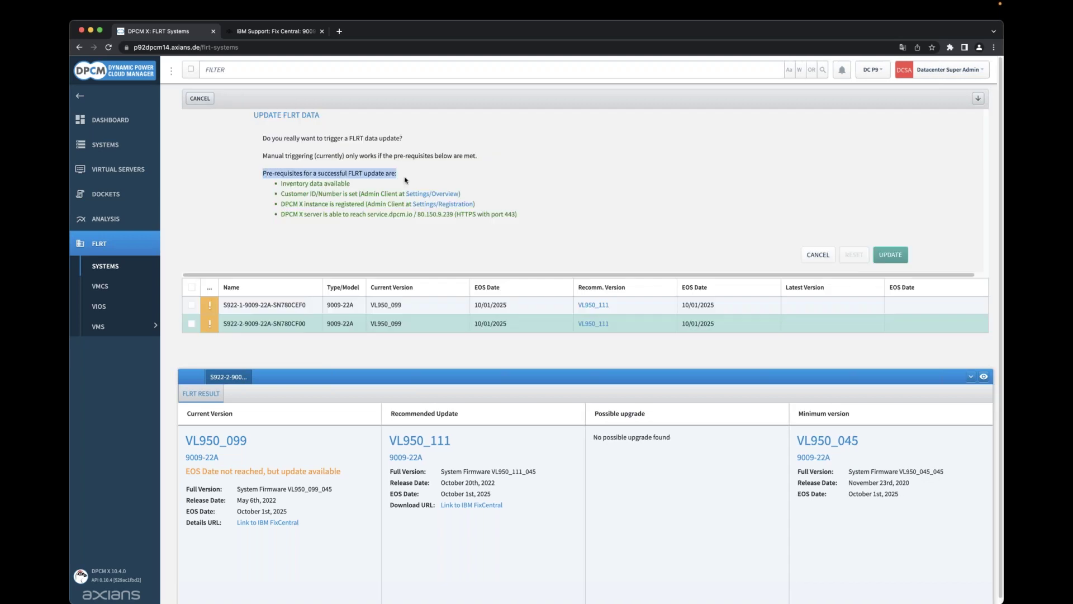
left_click(413, 177)
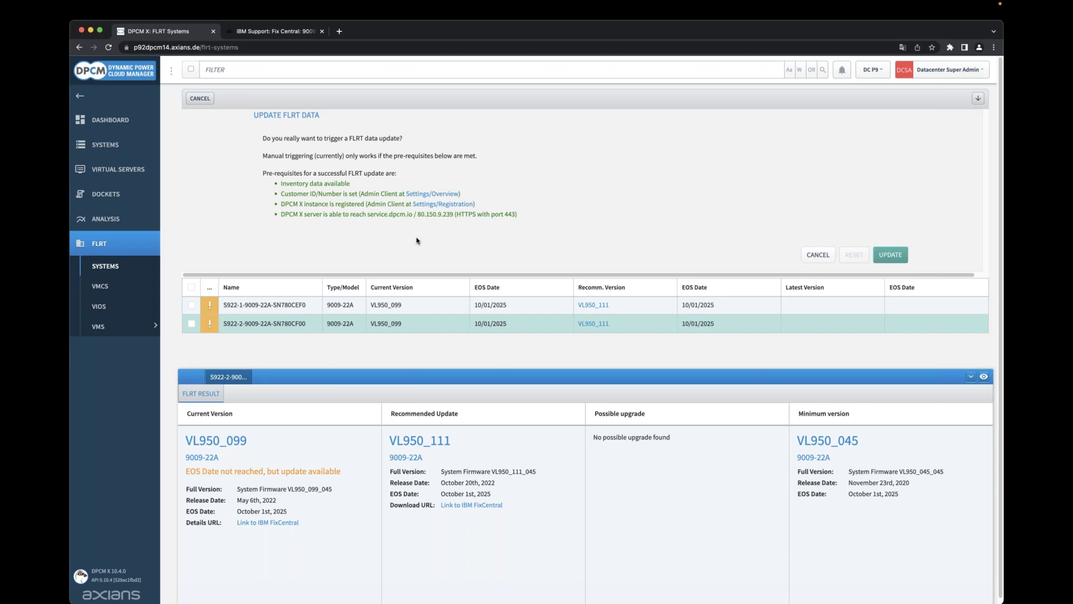
left_click_drag(367, 214, 413, 214)
left_click(201, 99)
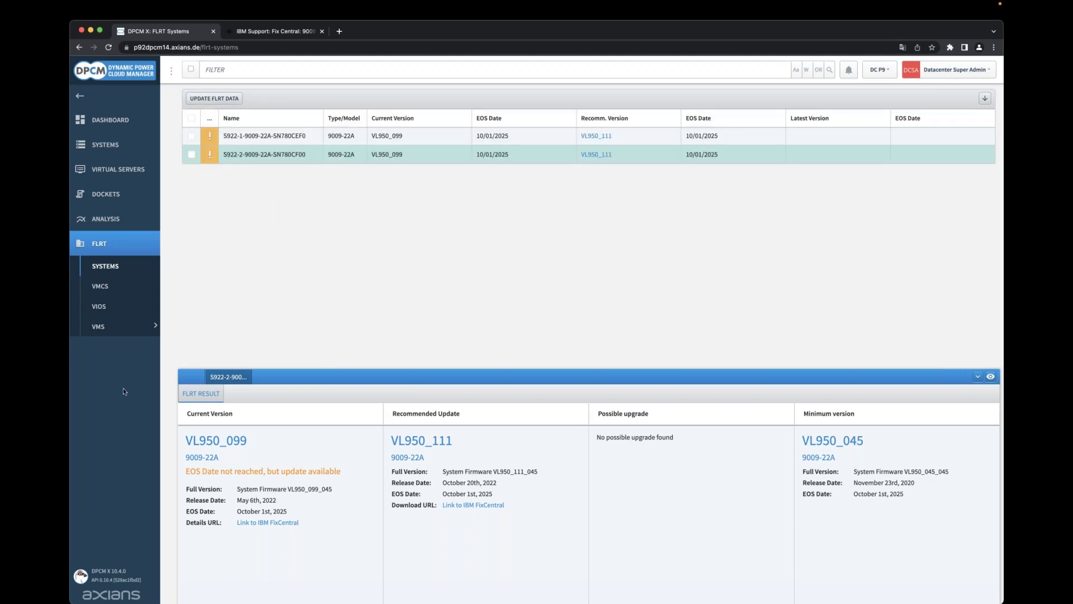
Show the FLRT firmware details for the second S922 system in an enlarged panel.
left_click(125, 154)
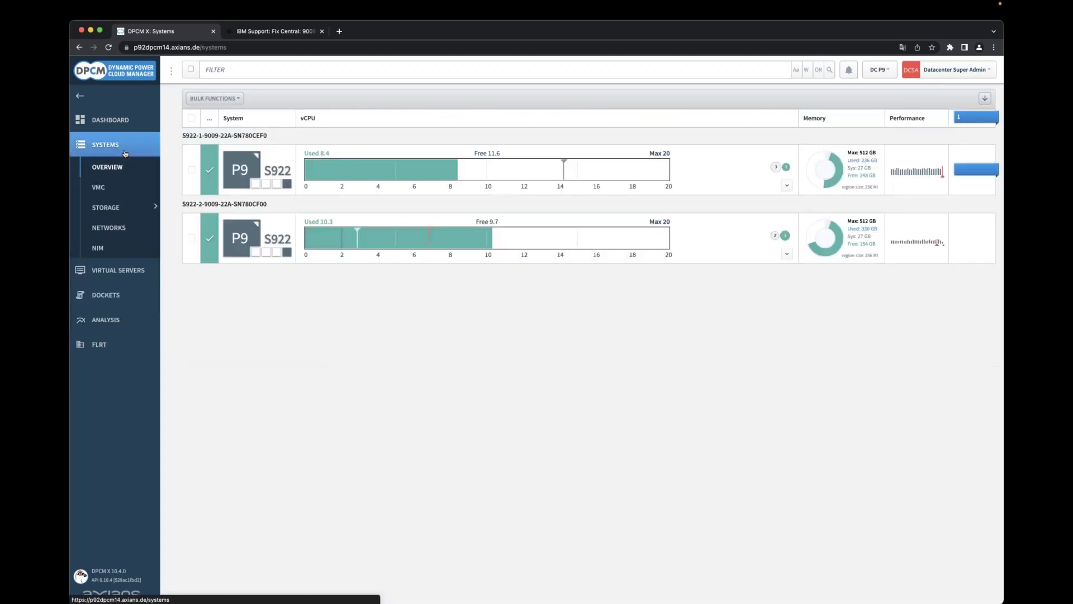
left_click(721, 249)
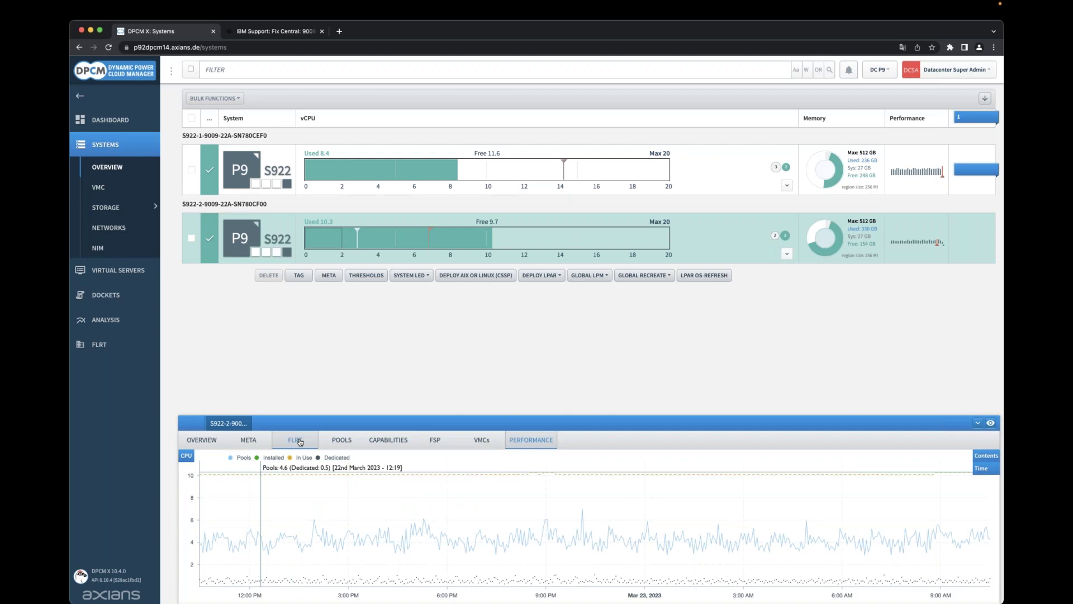
left_click(296, 441)
left_click_drag(327, 417, 328, 398)
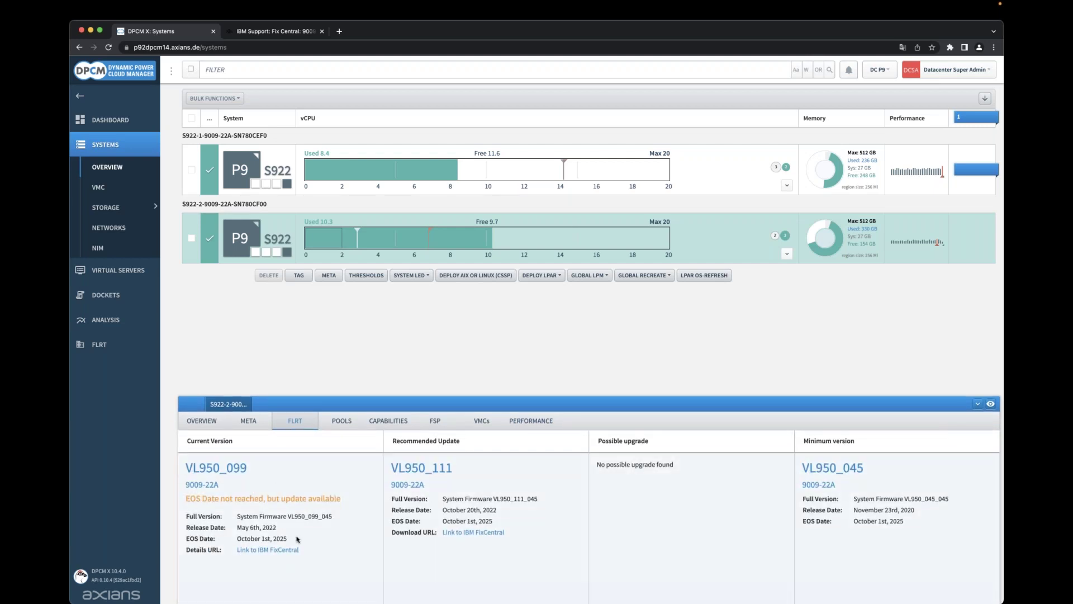
Show the FLRT version details for HMC dpcm-hmc4, then return to Virtual Servers.
left_click(98, 187)
left_click(305, 162)
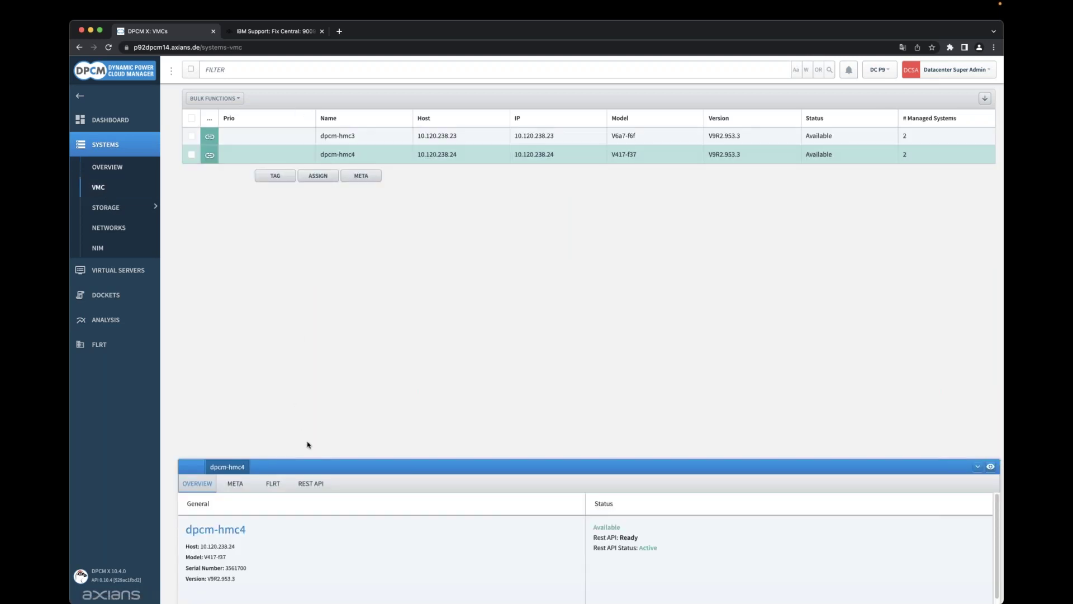
left_click(272, 472)
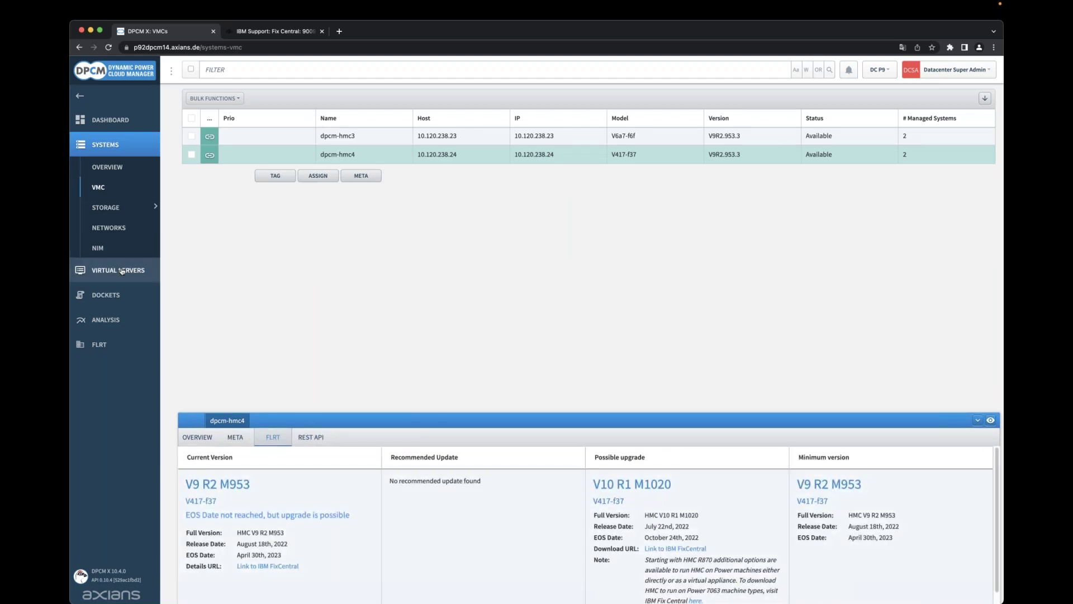
left_click(122, 271)
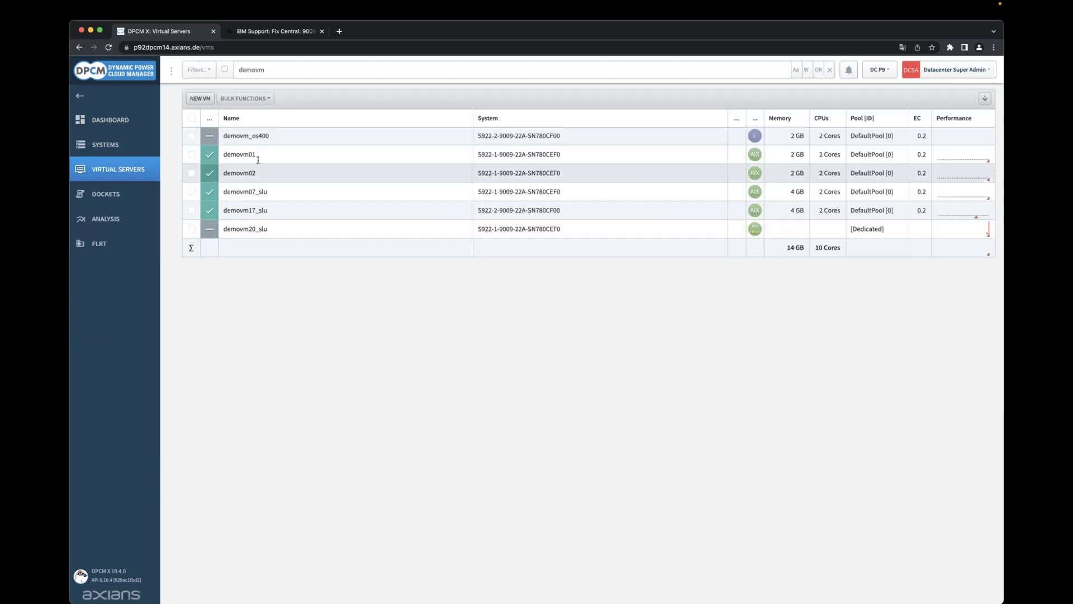
Show demovm01's FLRT details and its 103 APARs list, then return to the server list.
left_click(260, 161)
left_click(311, 461)
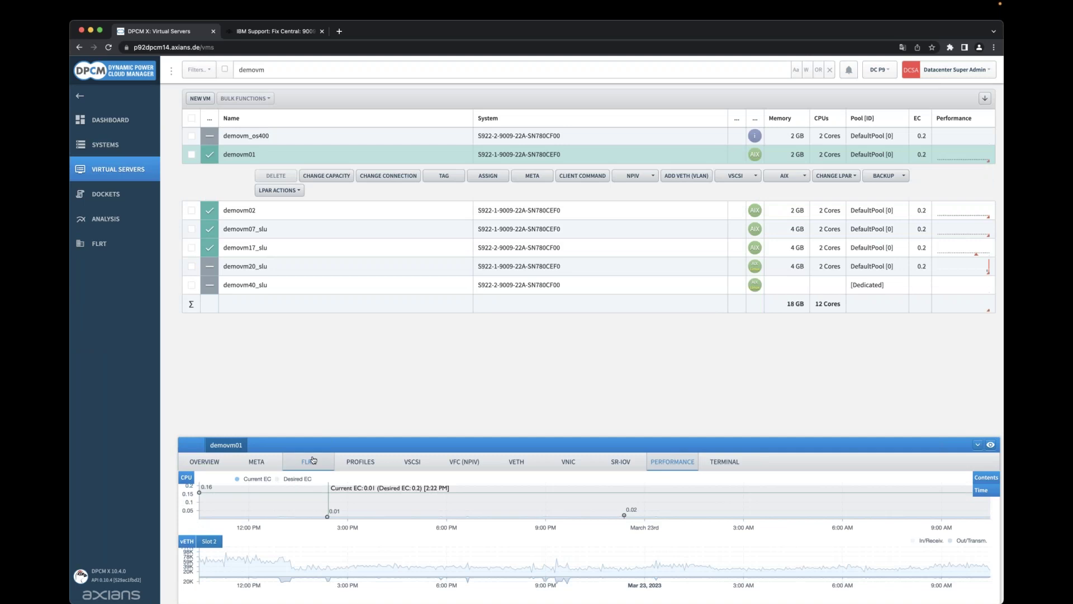
left_click_drag(357, 437, 361, 407)
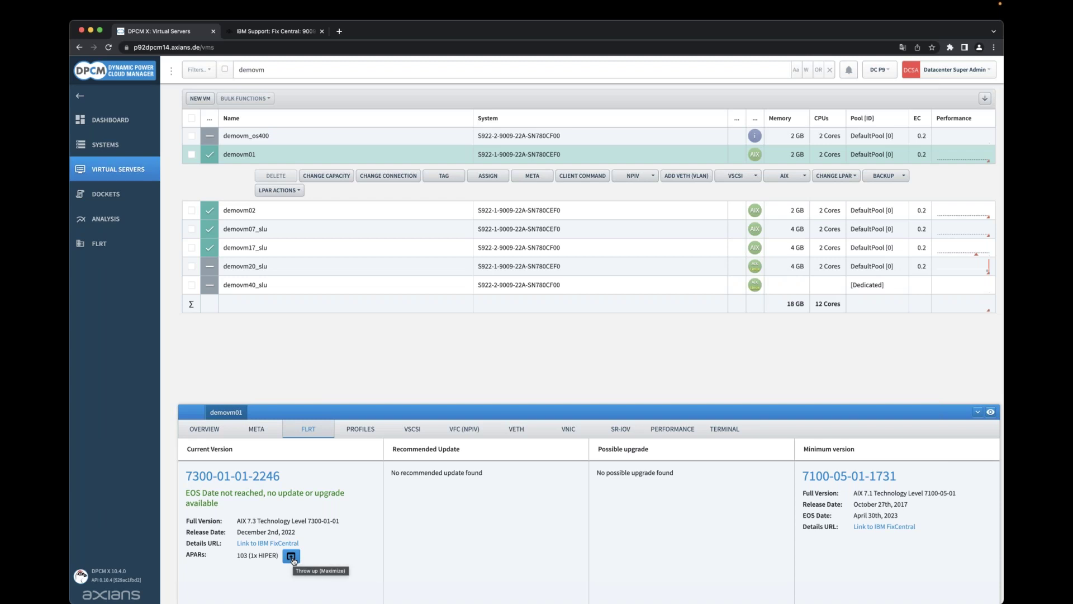
left_click(291, 557)
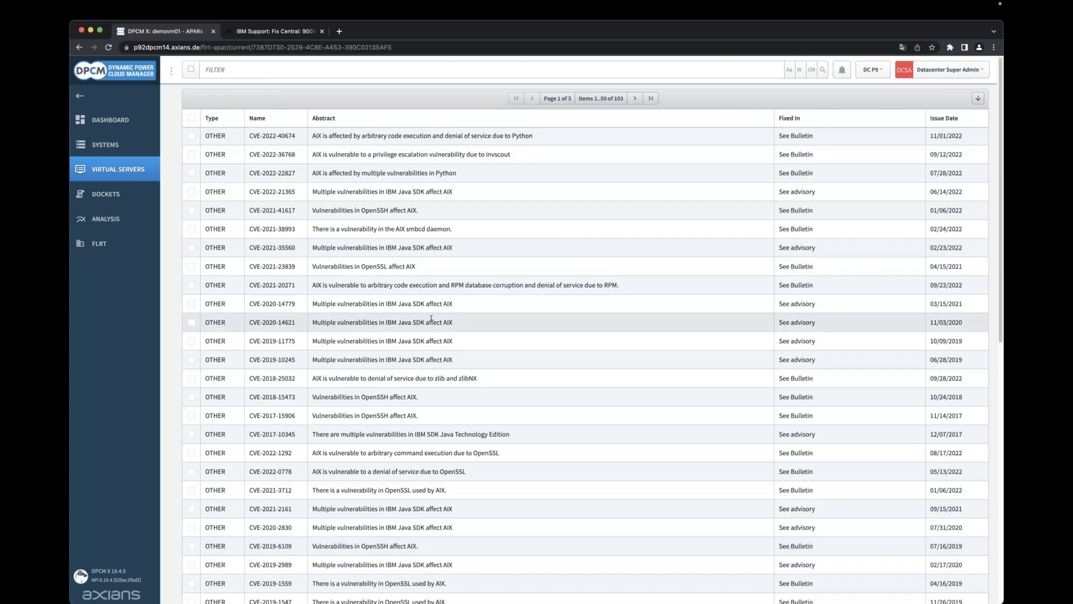
left_click(79, 48)
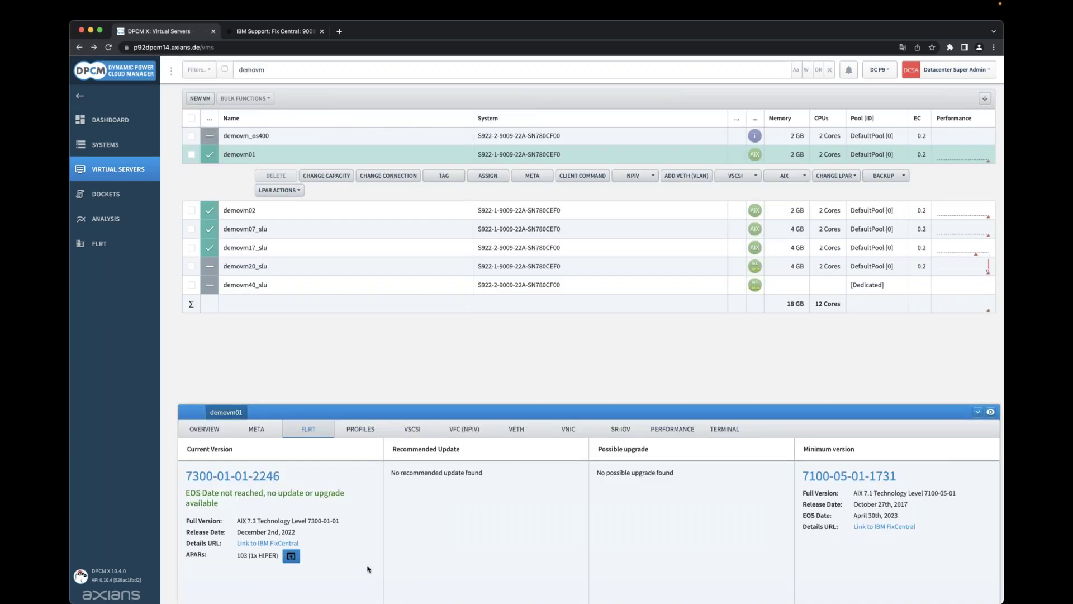
Filter the server list by 'vio' and briefly view s922-2-vio1's details.
double_click(280, 70)
type("vio")
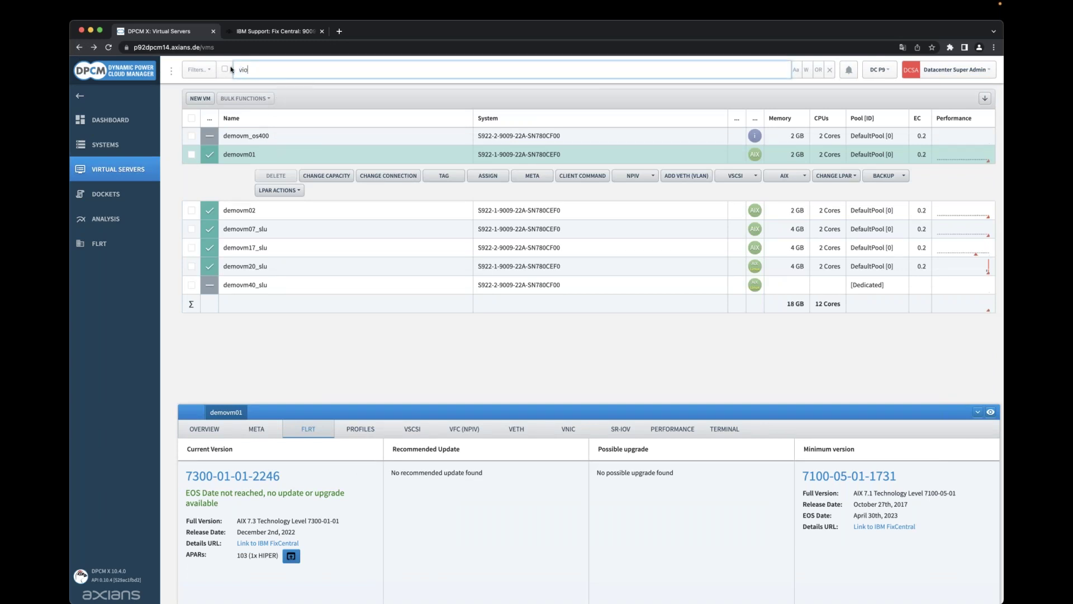
left_click(265, 210)
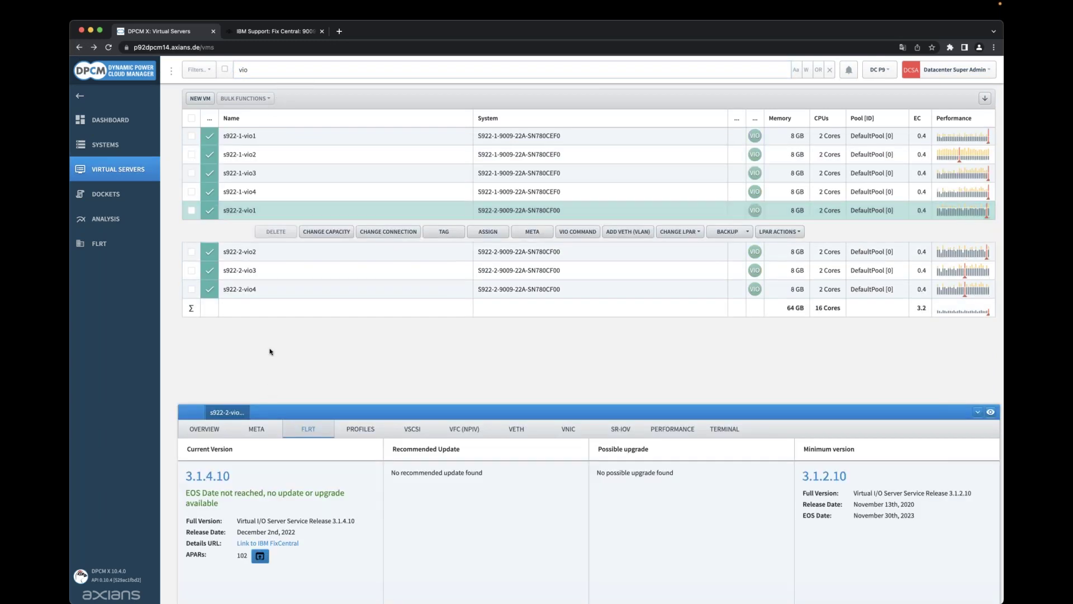
left_click(221, 213)
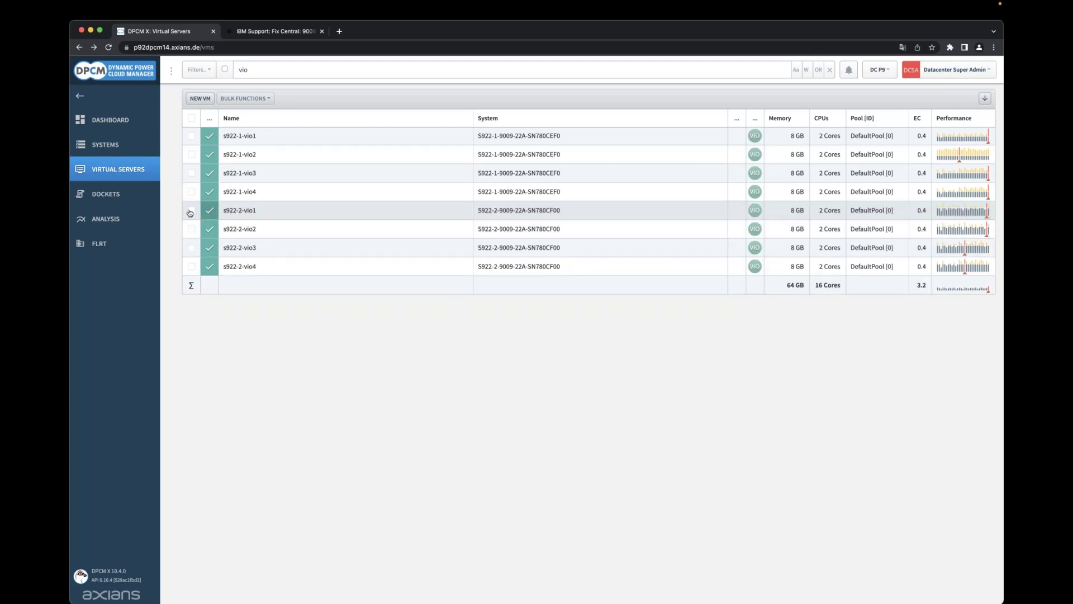
Compare the FLRT levels of s922-2-vio1 and s922-2-vio2 in a maximized panel, then untick both.
left_click(191, 211)
left_click(191, 228)
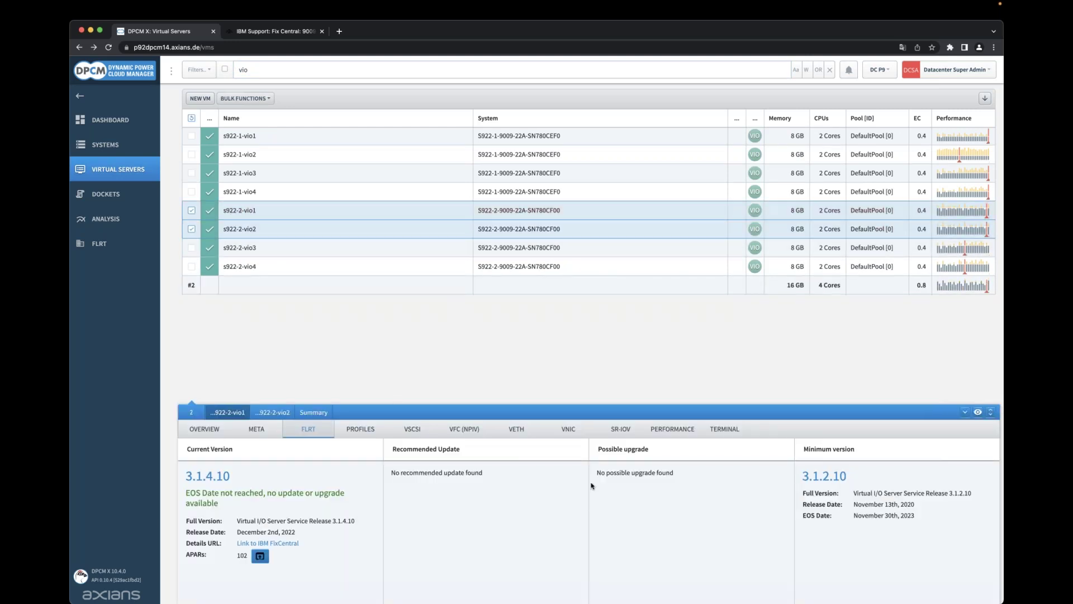
left_click(991, 412)
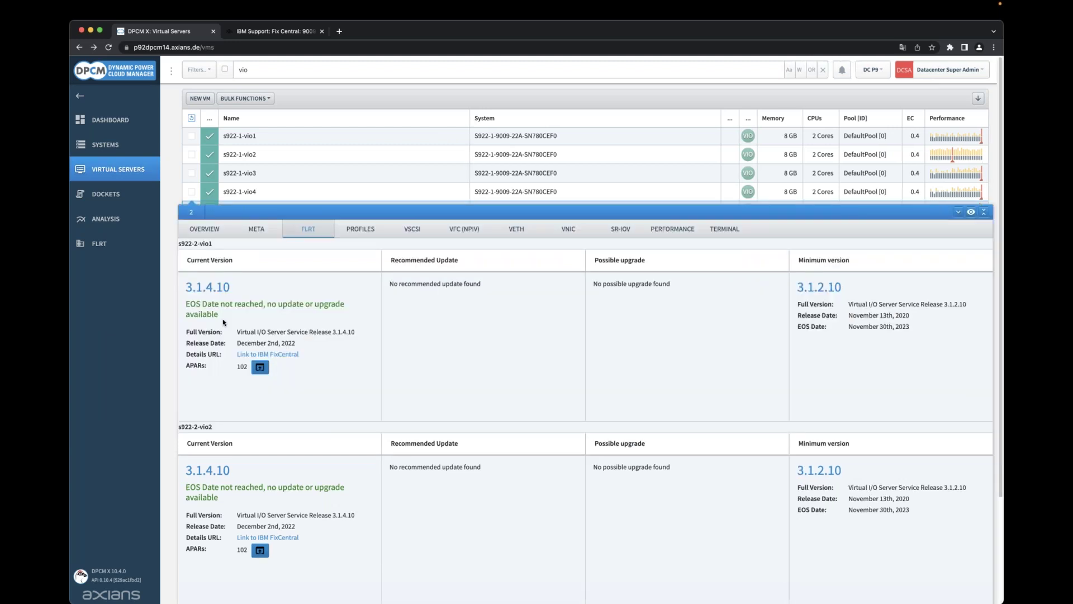
left_click(984, 212)
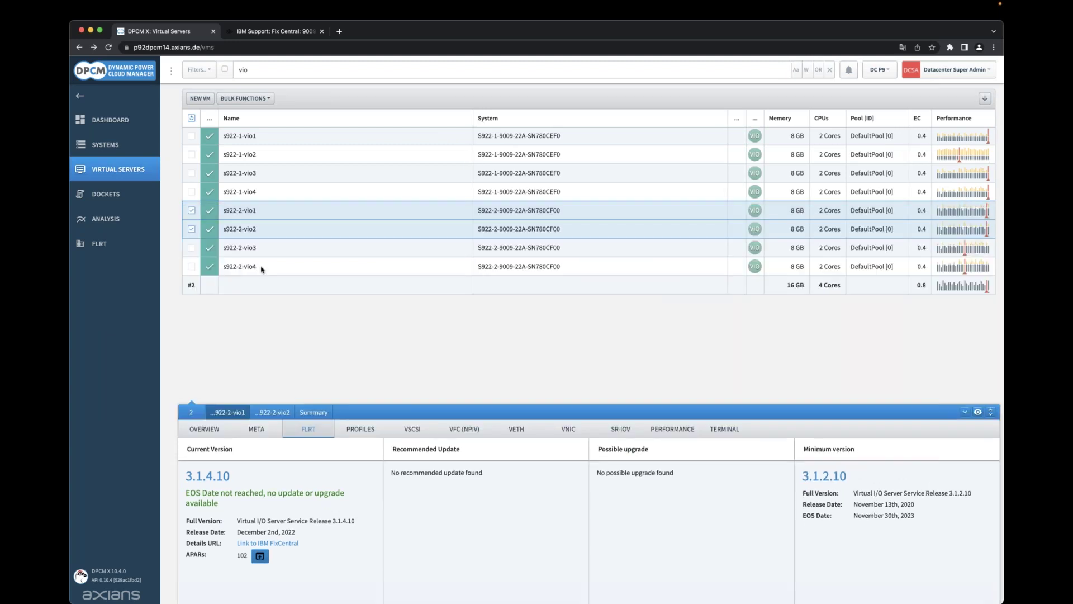
left_click(191, 229)
left_click(191, 211)
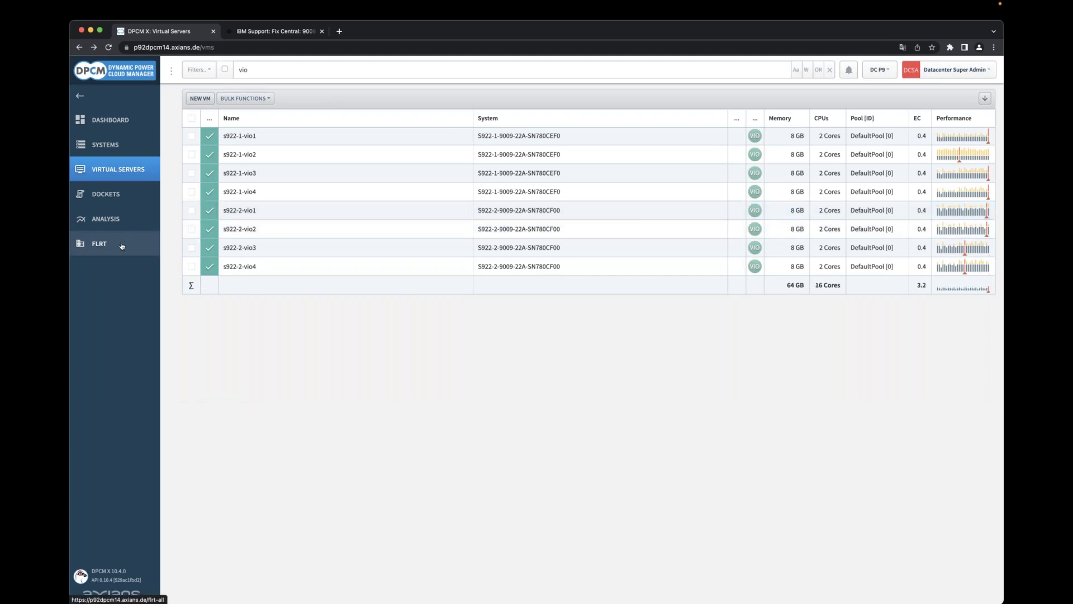
Download the FLRT overview as flrtsAll (1).xlsx and check demovm20's BOS install at 86%.
left_click(126, 246)
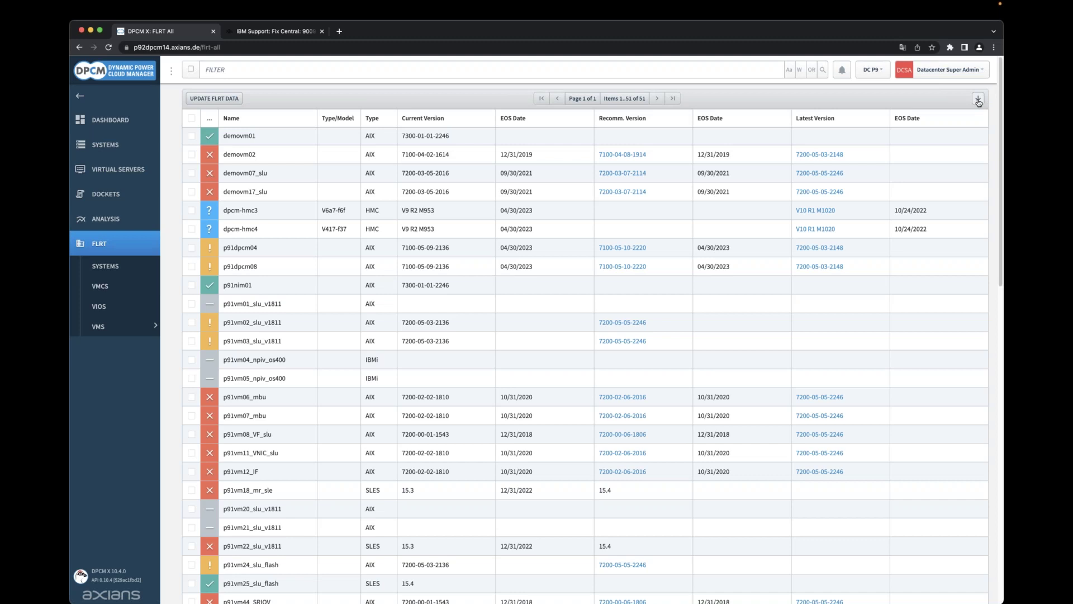
left_click(979, 101)
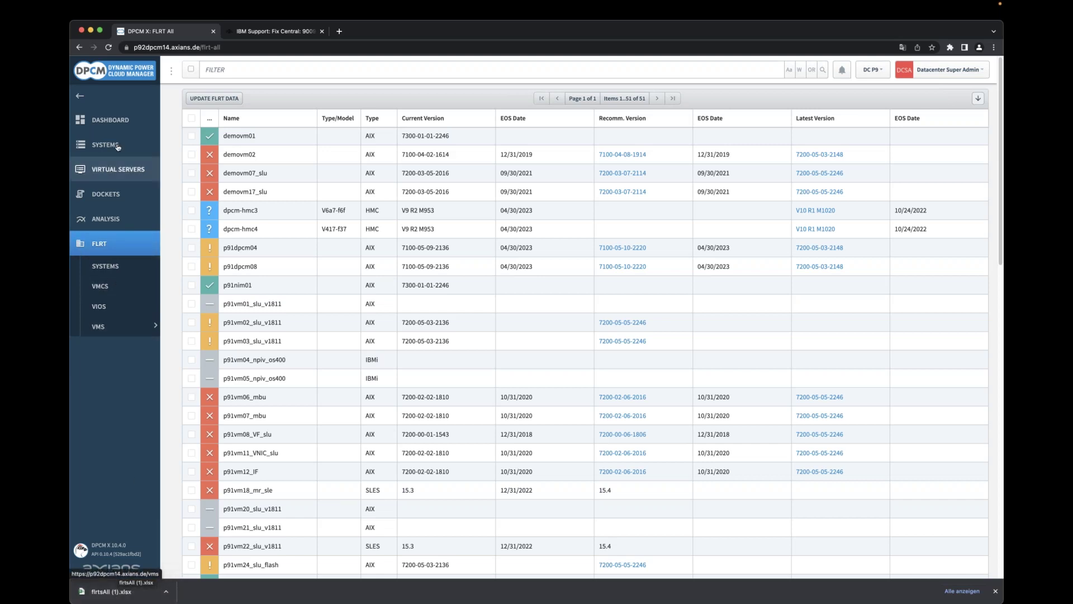
left_click(121, 120)
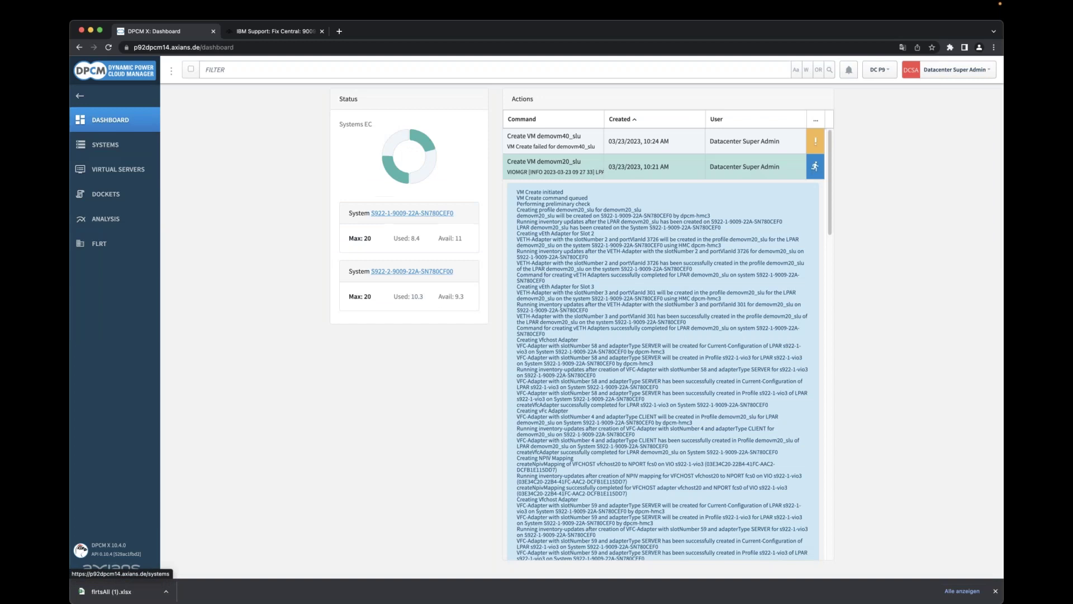
scroll(622, 483, "down", 20)
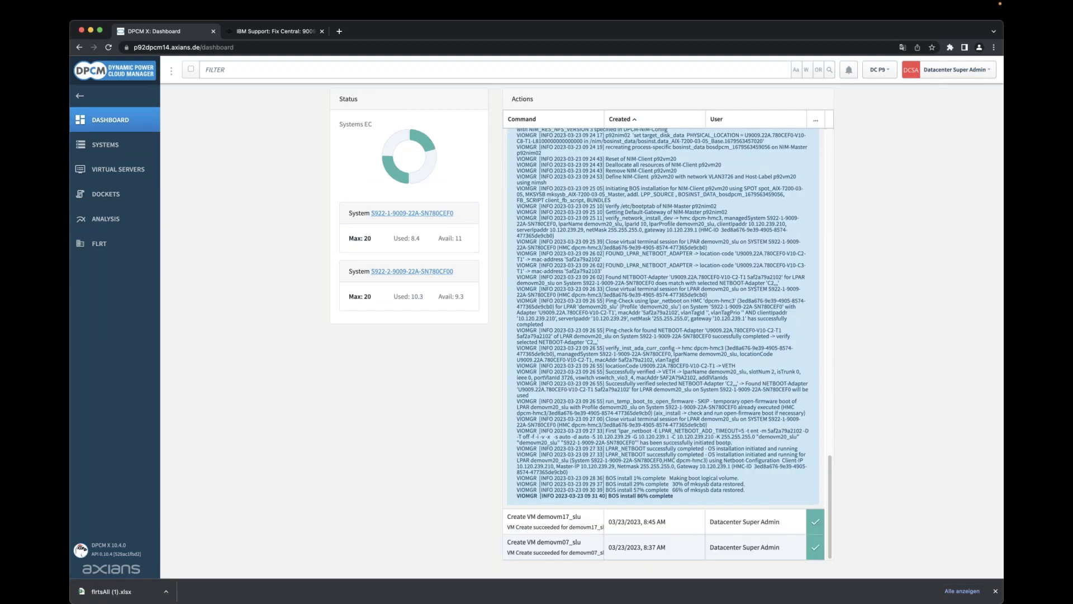
left_click_drag(608, 496, 687, 501)
left_click(687, 501)
Filter the Virtual Servers list by 'demovm' again, replacing 'vio'.
left_click(126, 170)
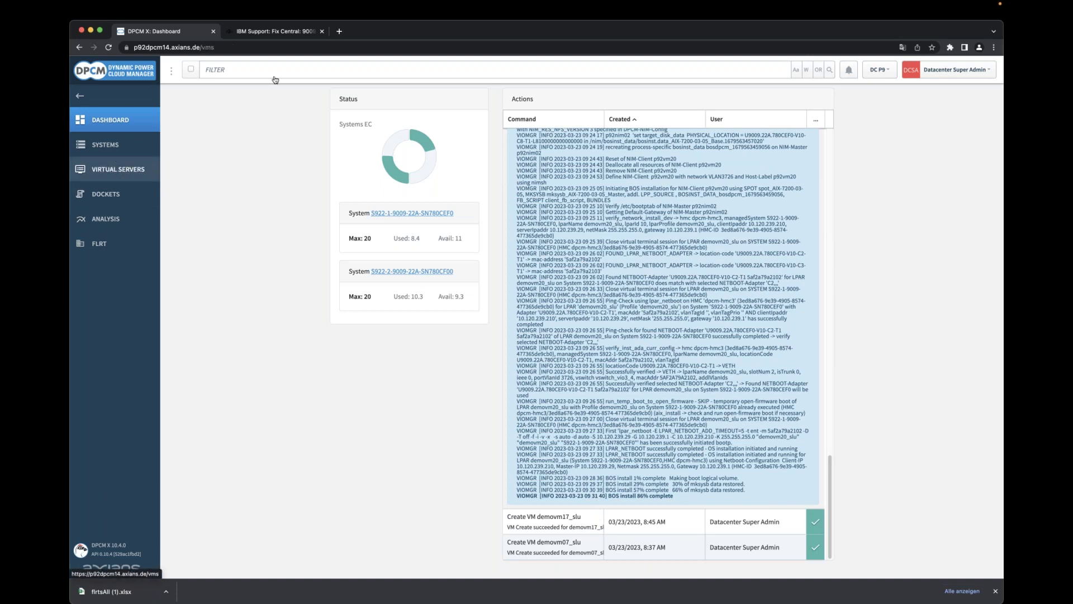
left_click(273, 73)
key("super+a")
type("demovm")
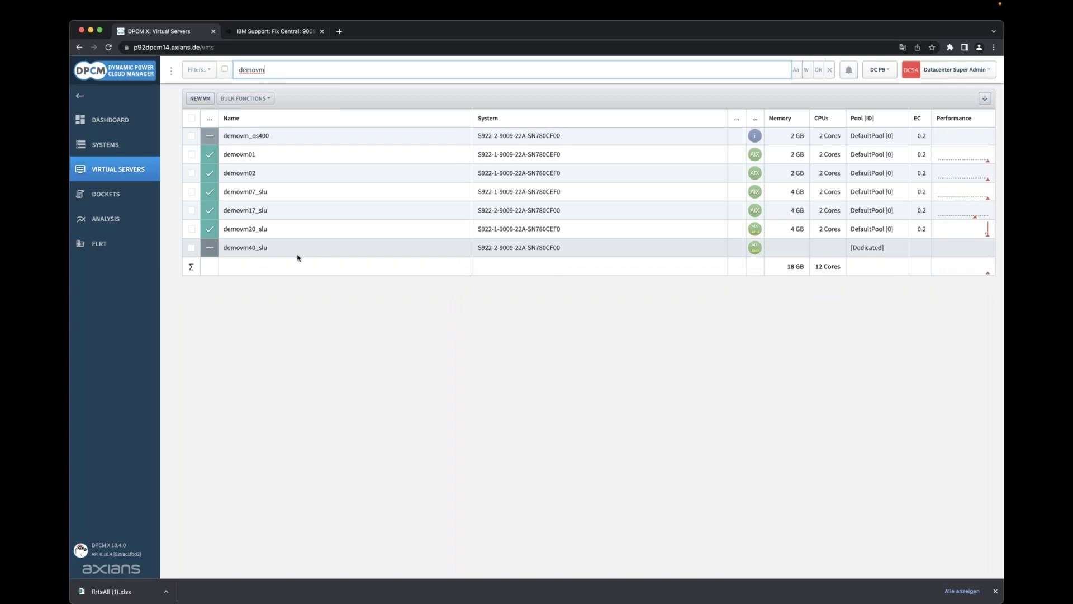
Review demovm40_slu's overview and VIO sizing analysis, then advance to the VIO Sizing Advisor slide.
left_click(297, 254)
left_click(201, 408)
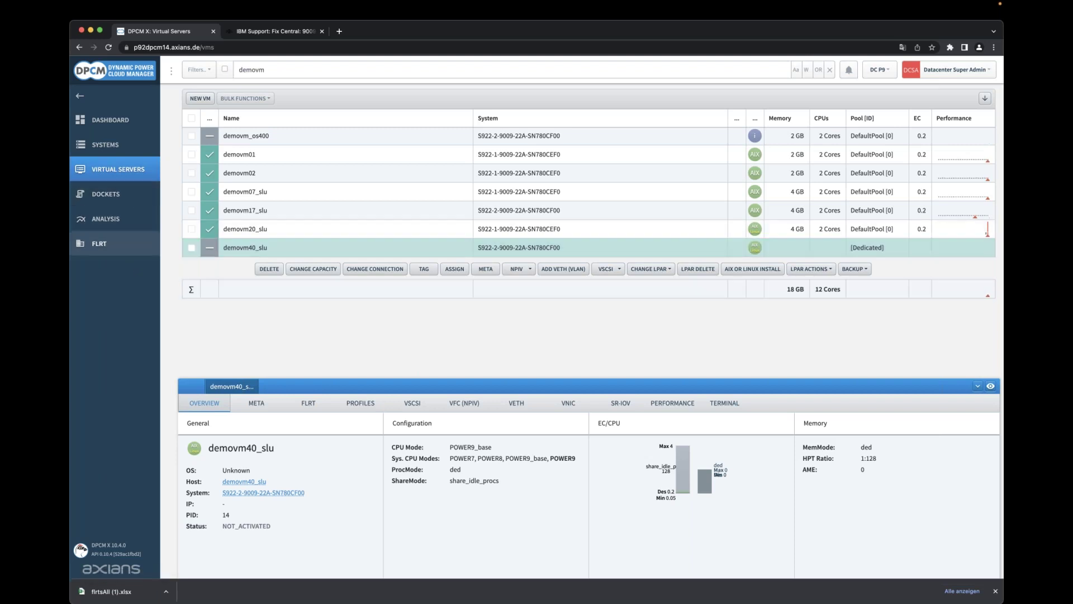
left_click(116, 225)
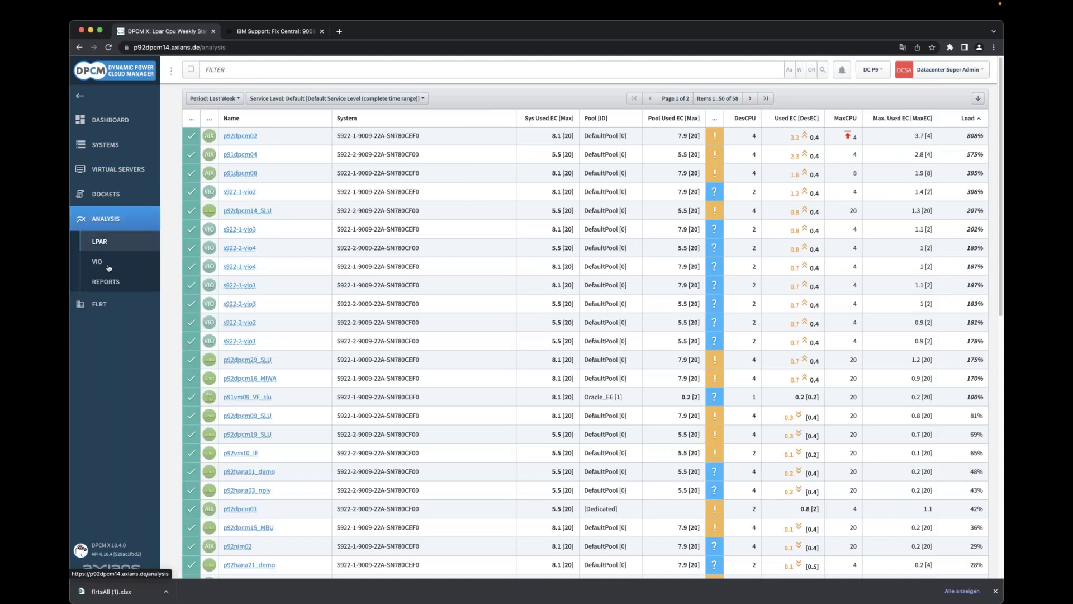
left_click(109, 268)
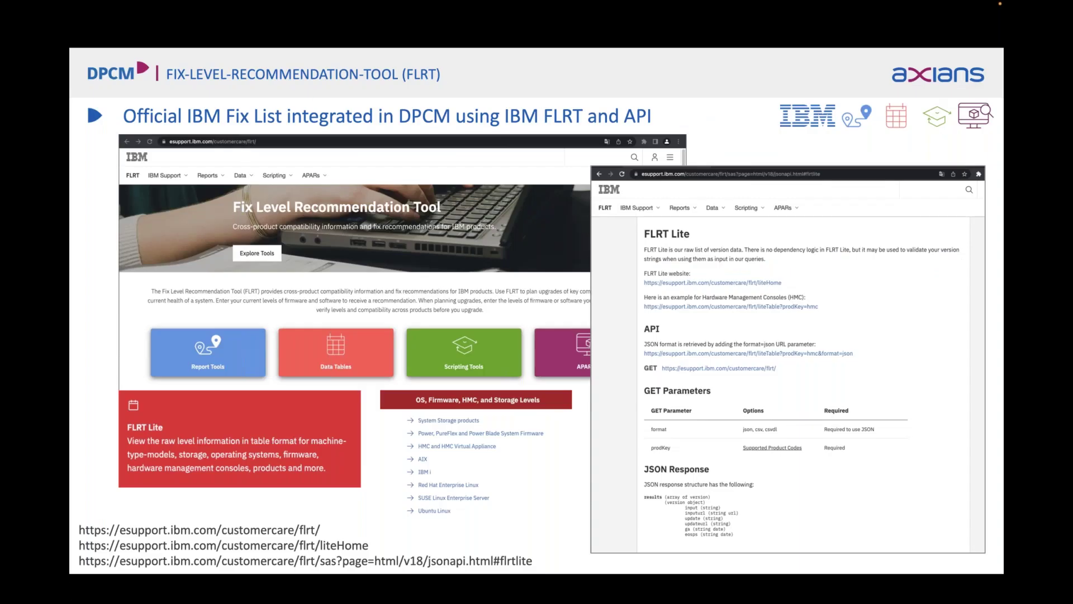
key("Right")
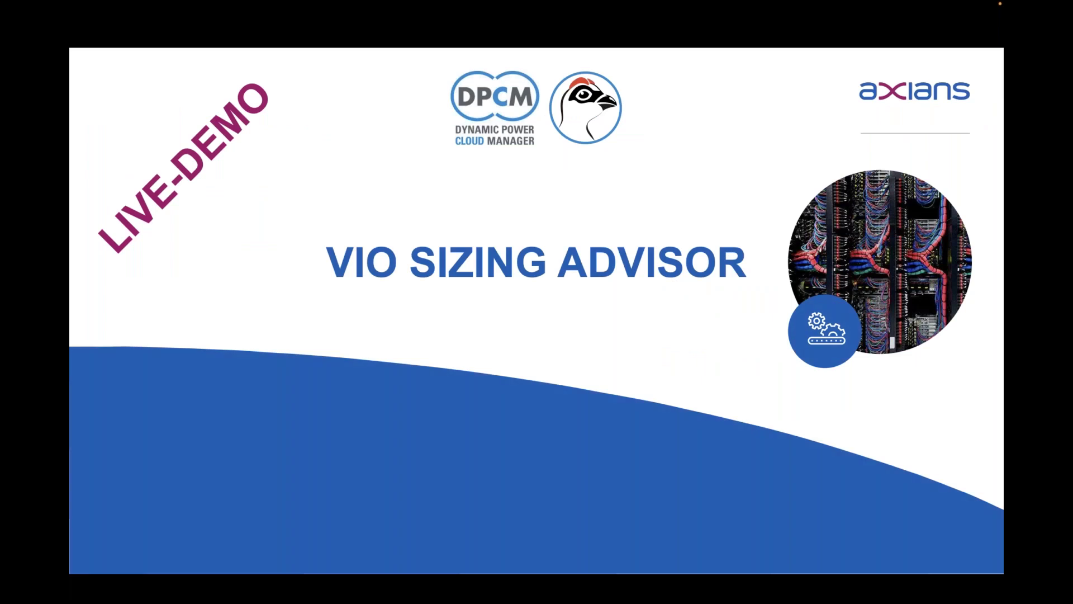
Advance past the VIO Sizing Advisor title slide.
key("Right")
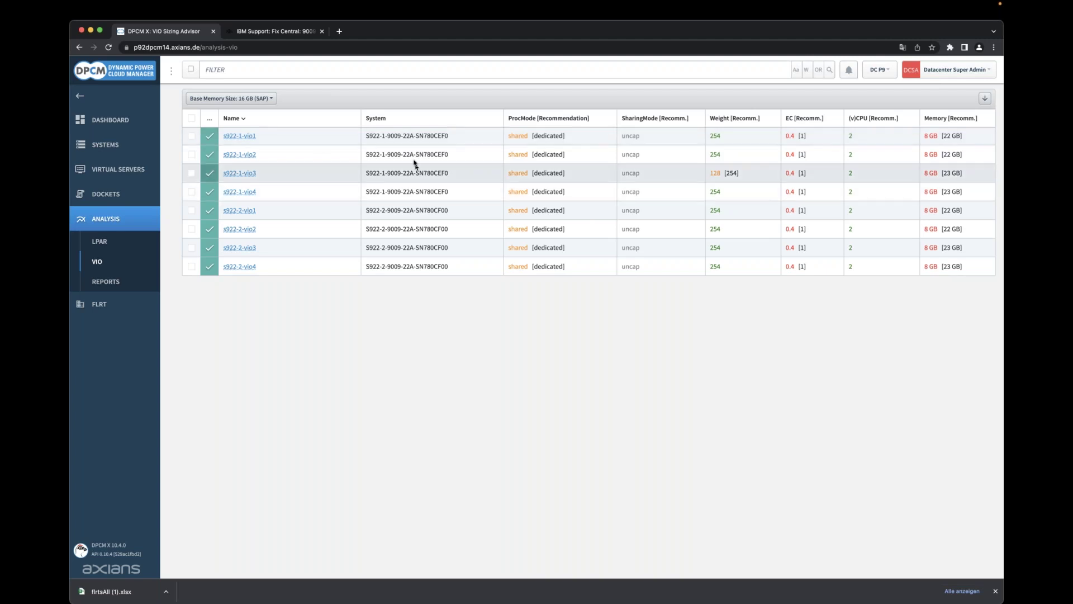
Select s922-1-vio1 and change the base memory size to 8 GB, giving 14–15 GB recommendations.
left_click(410, 137)
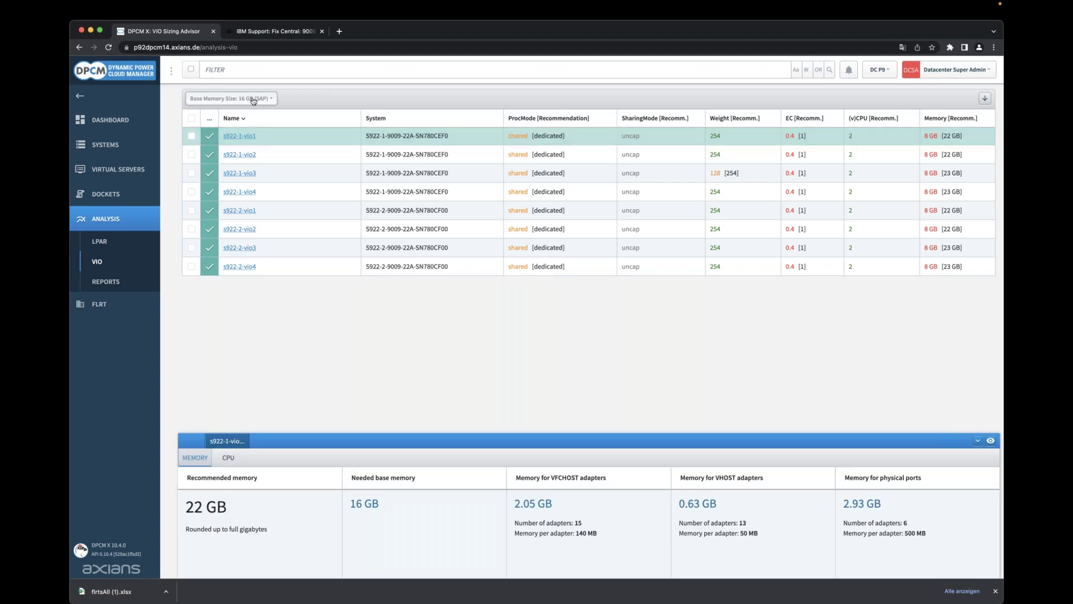
left_click(253, 99)
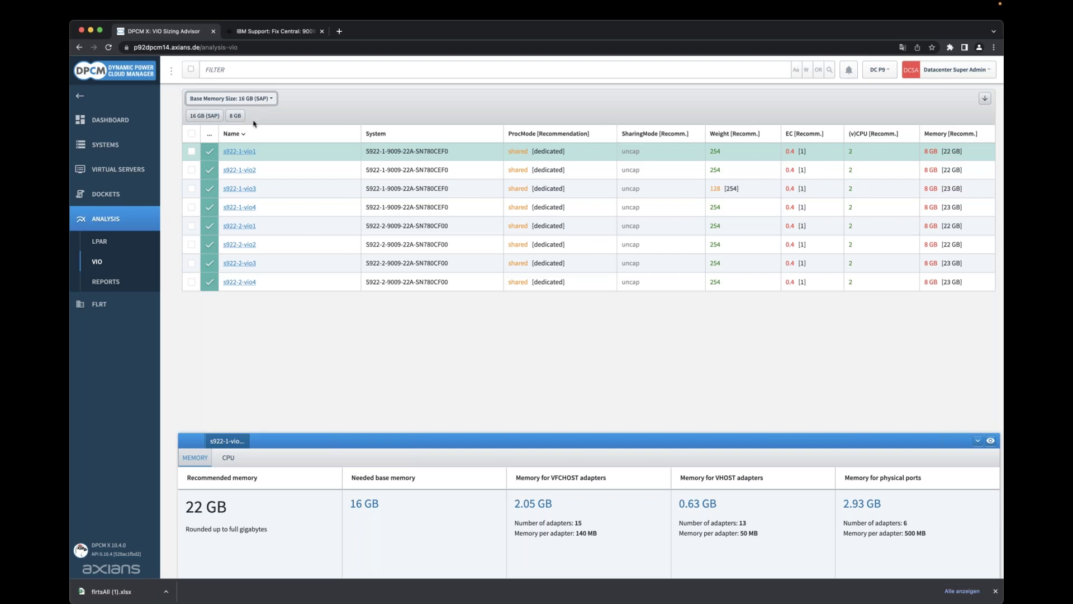
left_click(235, 117)
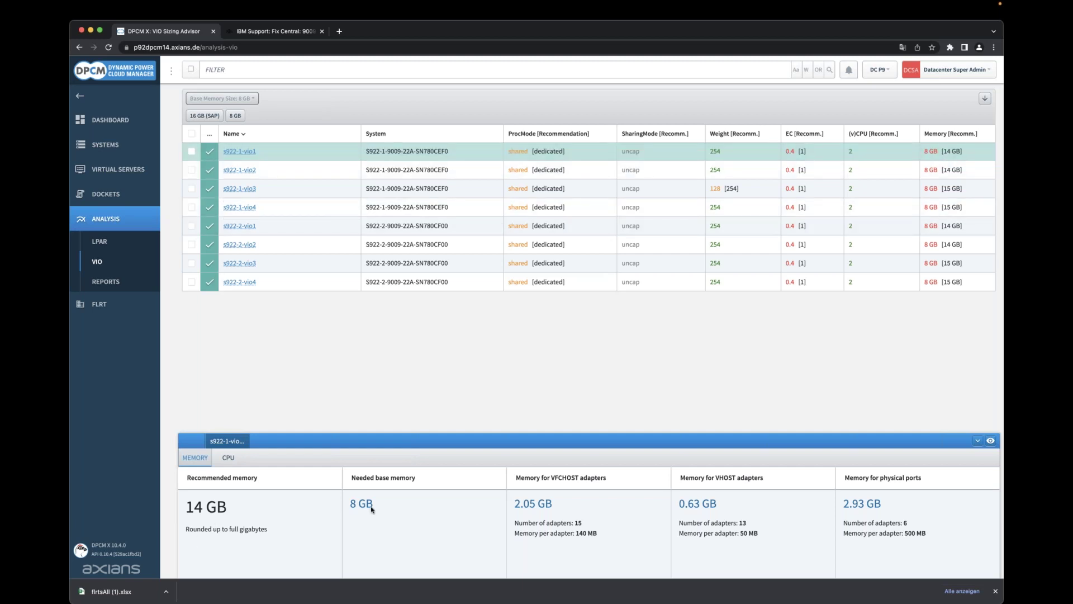
Enlarge s922-1-vio1's sizing details, highlight adapter memory figures, and show the 1 CPU, 1.0 EC recommendation.
left_click_drag(533, 435, 533, 405)
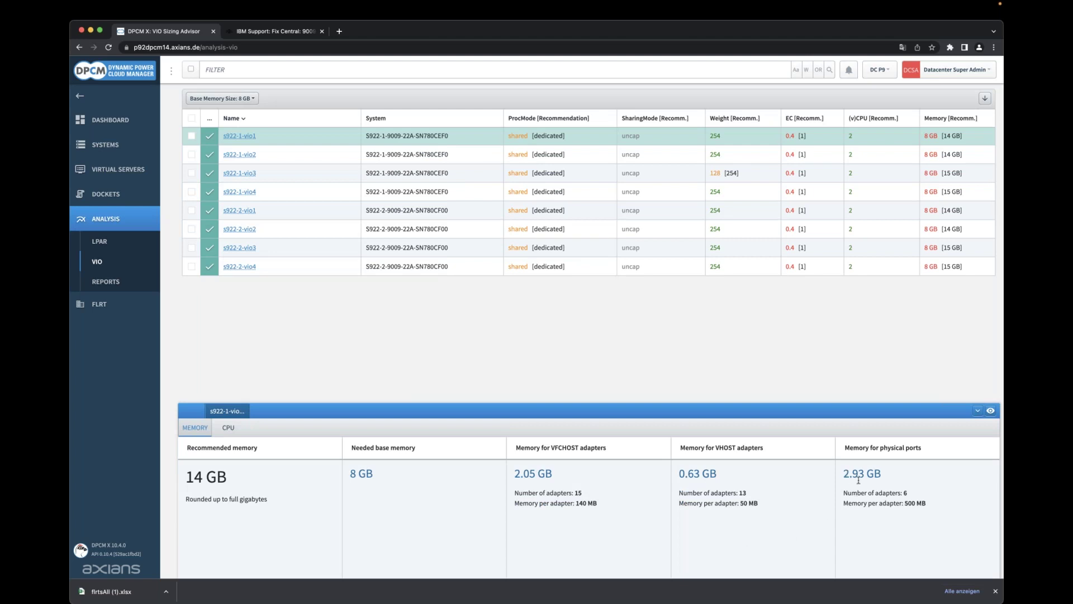
left_click_drag(852, 504, 937, 508)
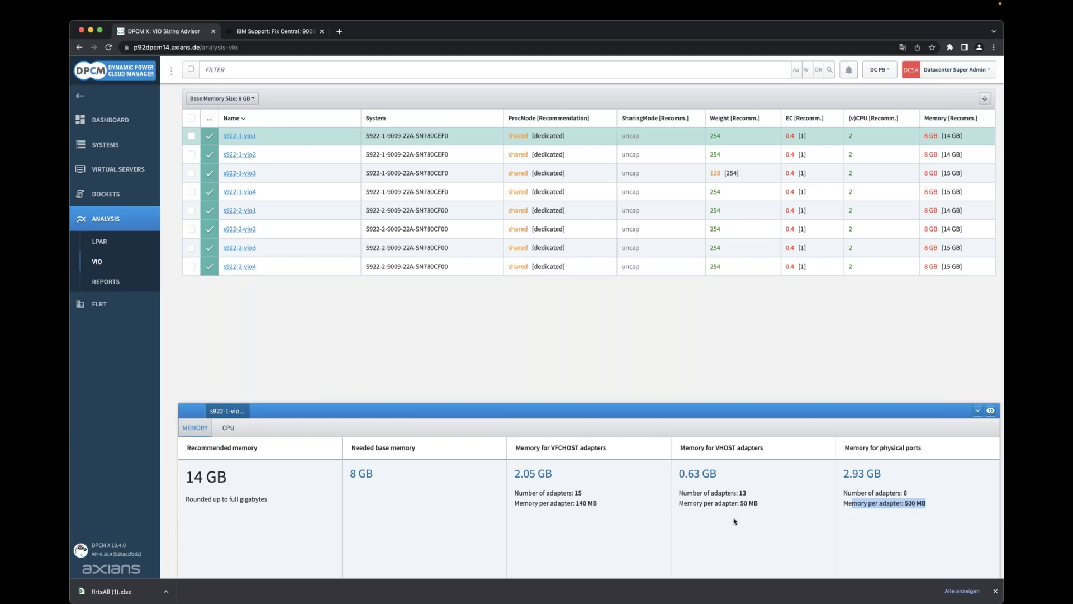
left_click_drag(774, 506, 717, 492)
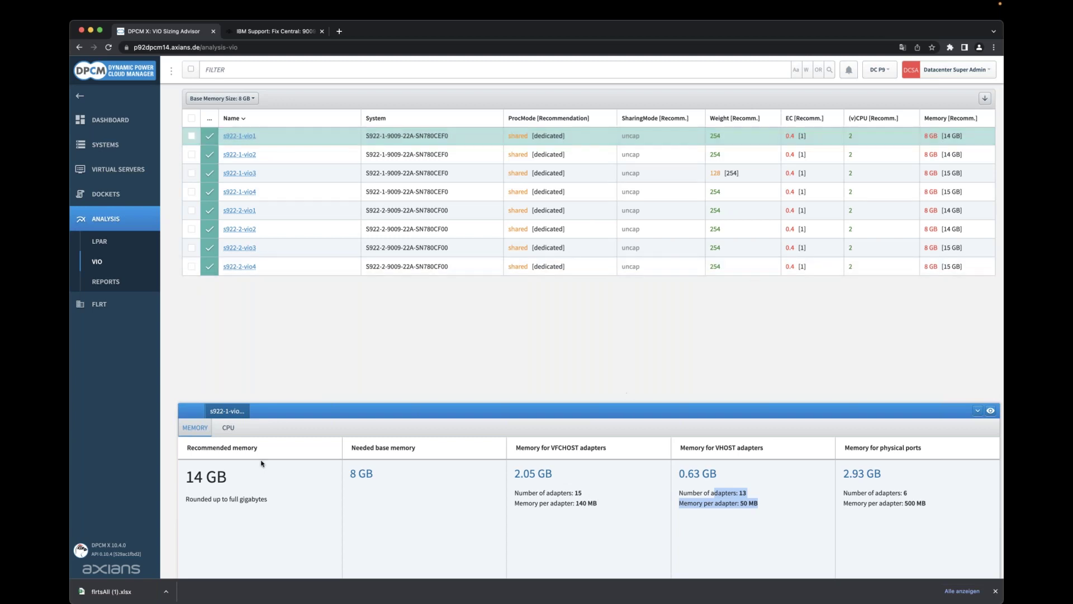
left_click(229, 434)
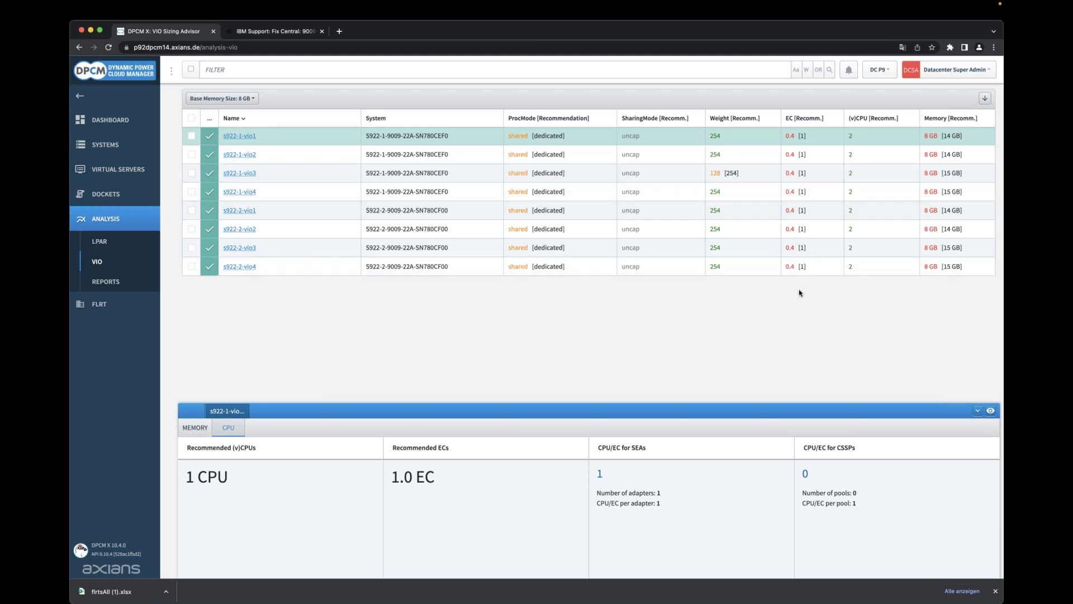
Download the VIO sizing table and open vioAdvisor (1).xlsx in Excel.
left_click(984, 100)
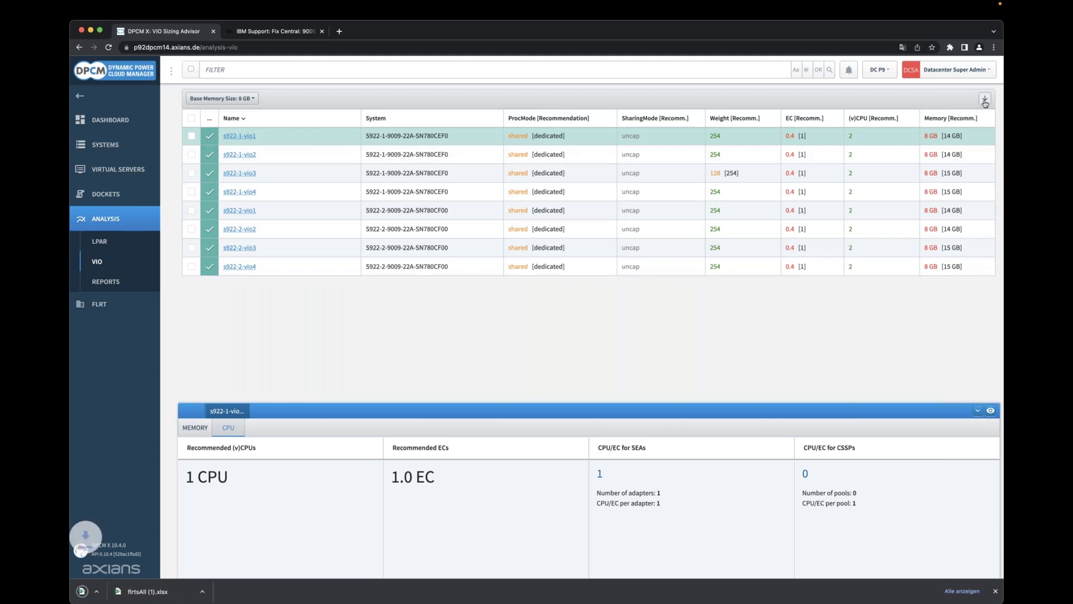
left_click(112, 597)
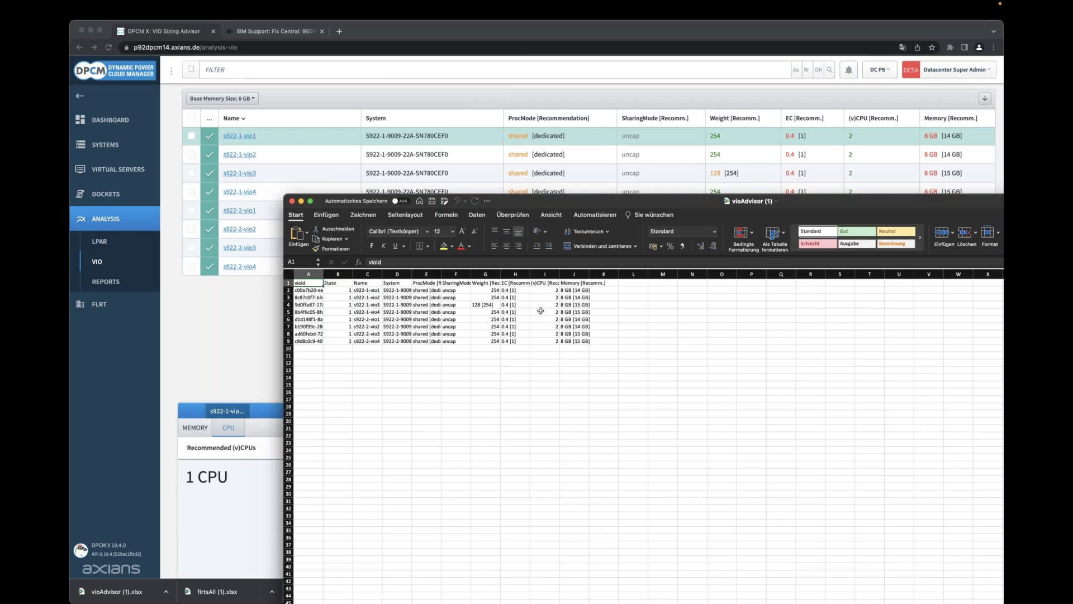
Close the vioAdvisor (1) workbook in Excel.
left_click(292, 201)
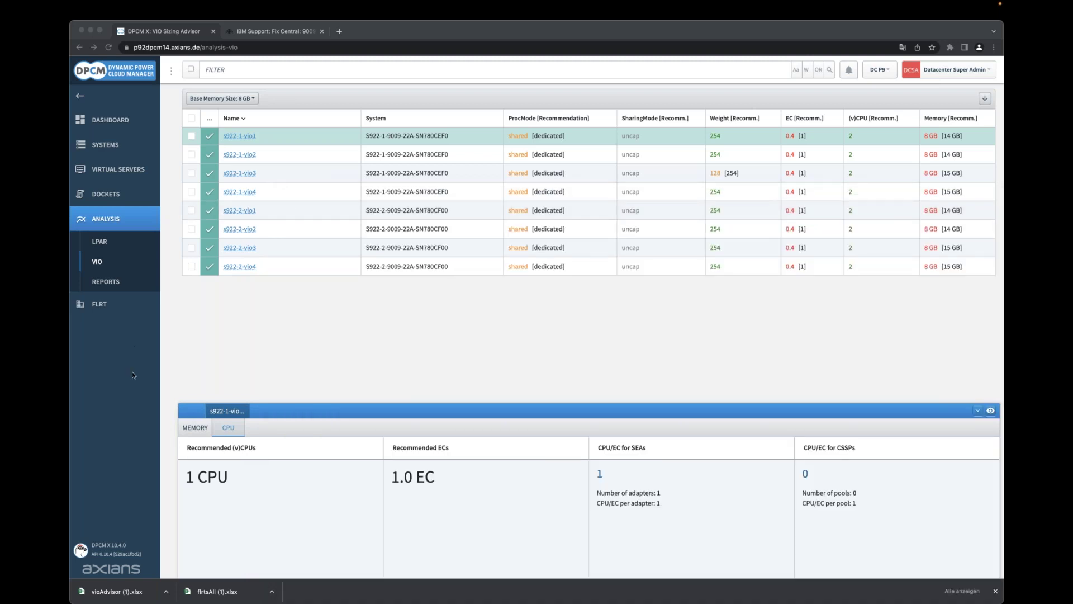
left_click(106, 245)
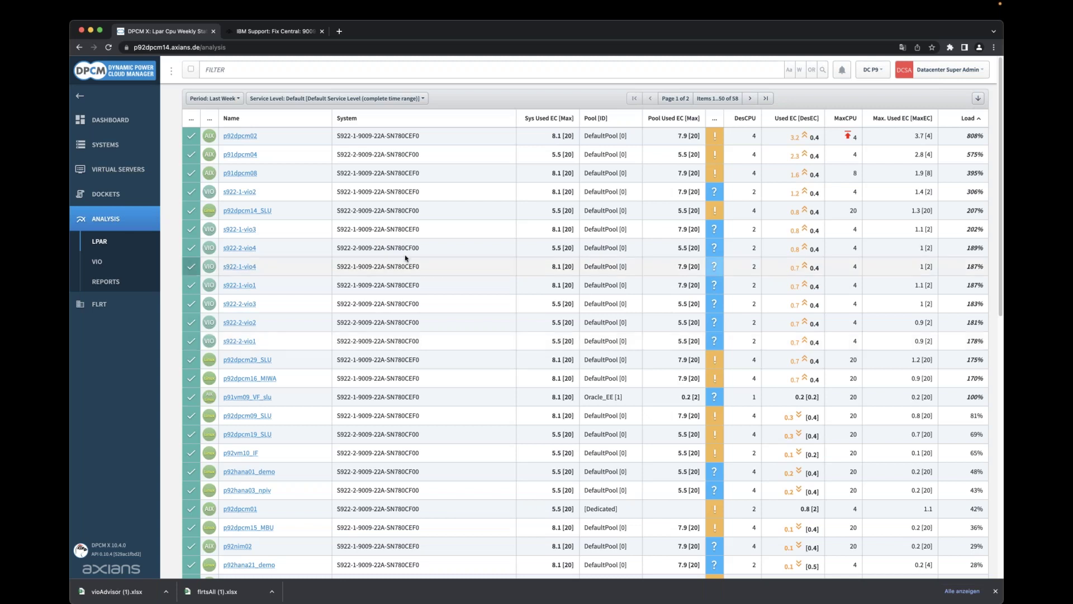
left_click(410, 99)
left_click(410, 99)
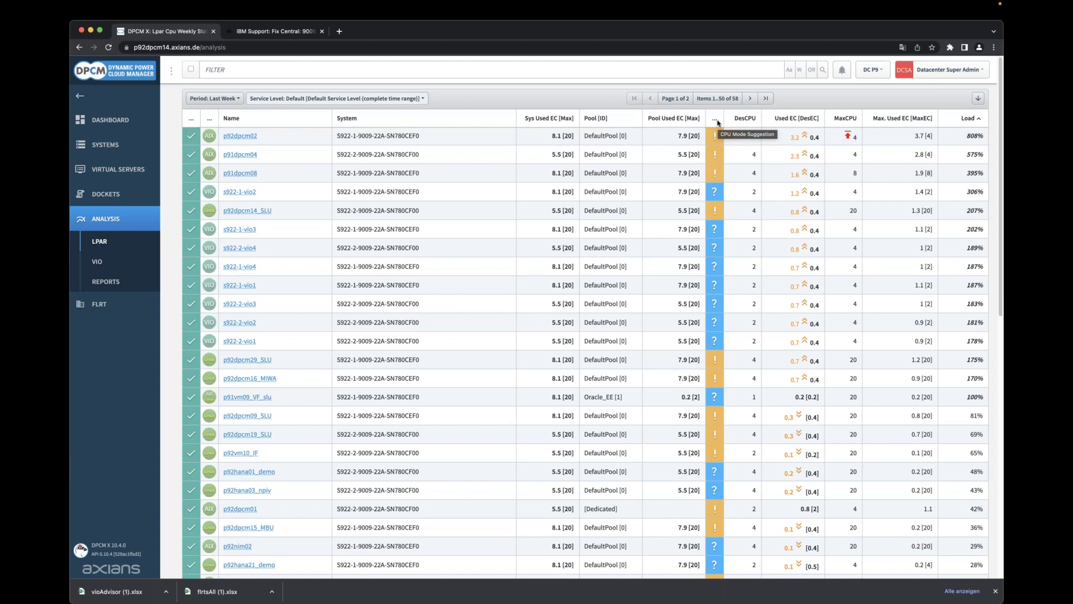
mouse_move(717, 134)
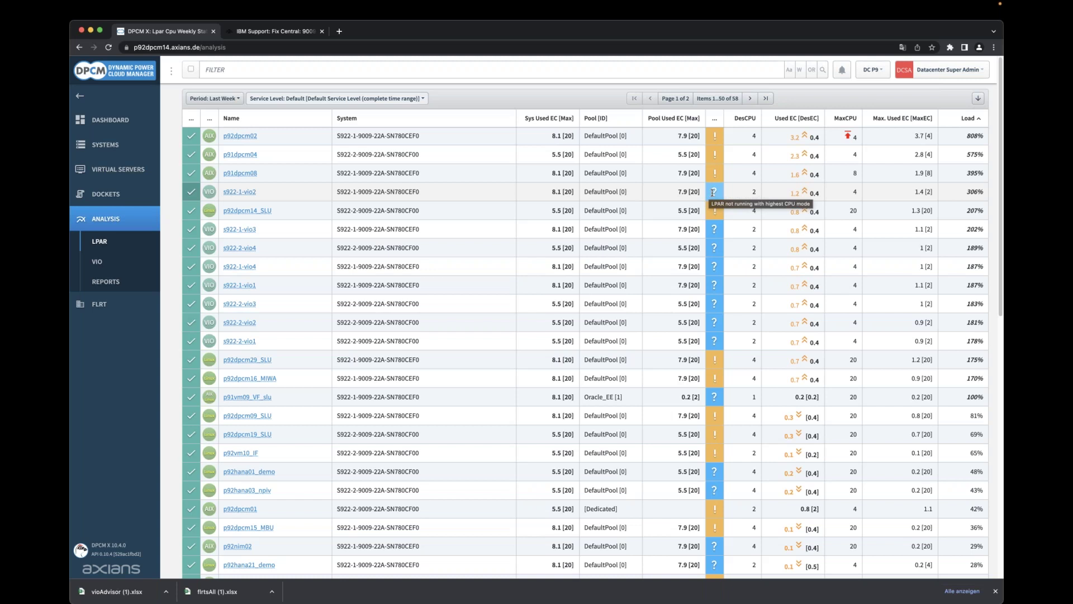
scroll(721, 198, "down", 10)
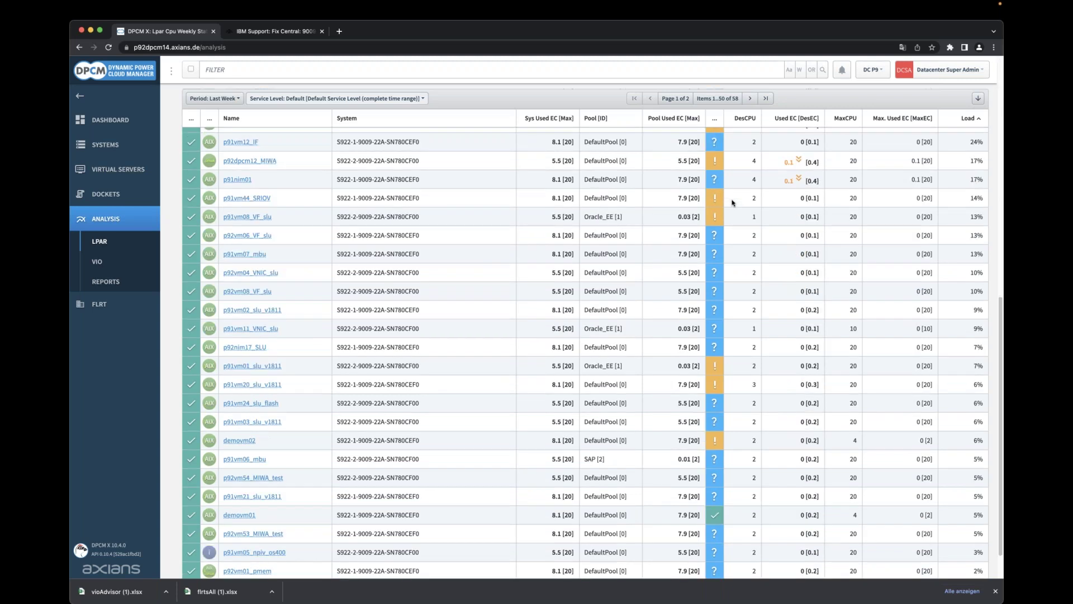
scroll(733, 202, "down", 1)
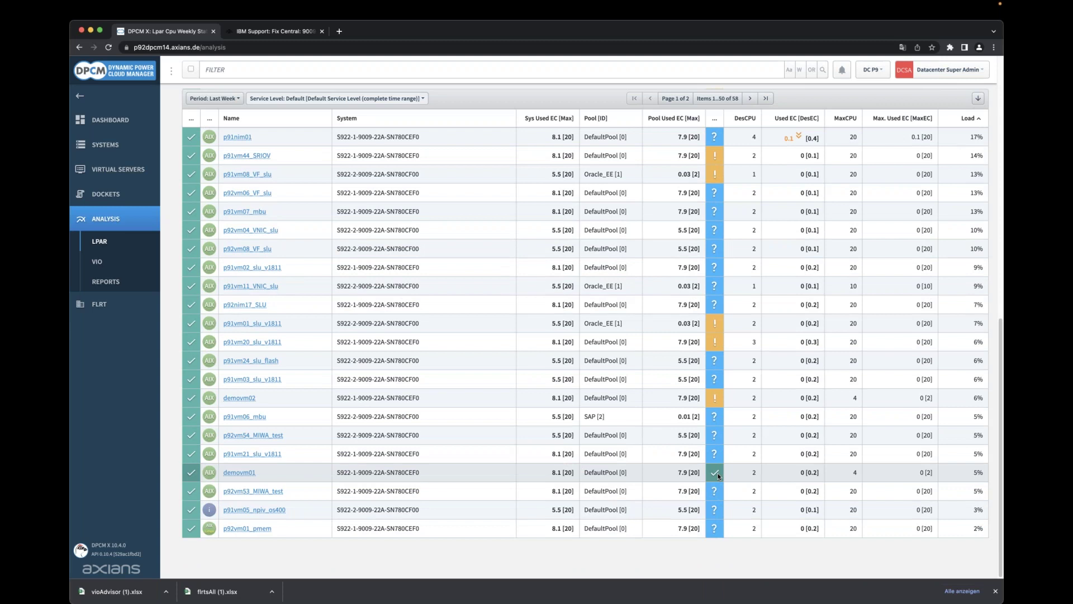
scroll(716, 442, "up", 10)
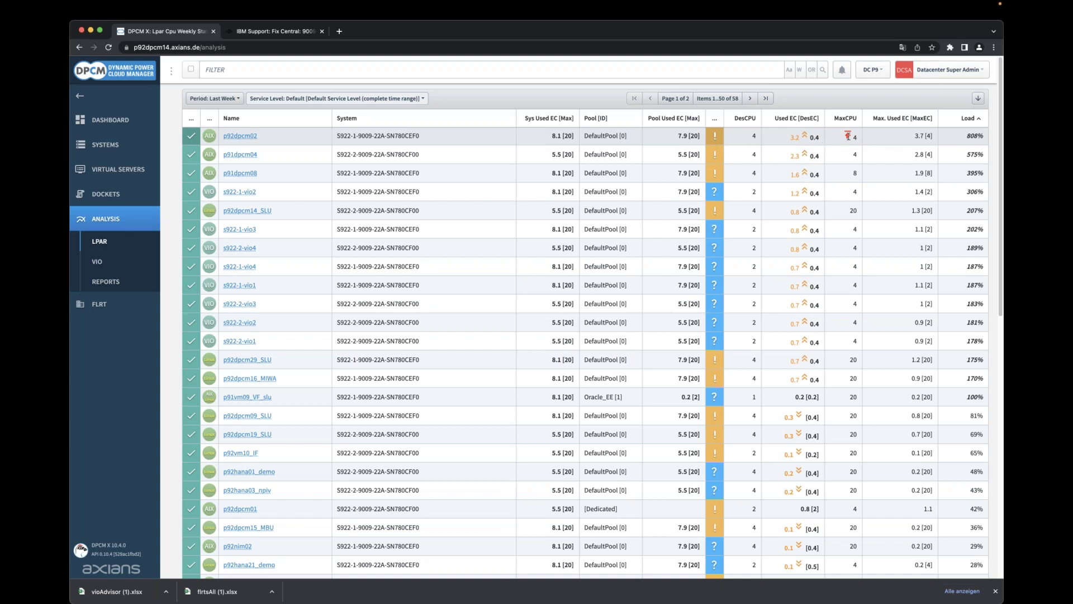
mouse_move(848, 136)
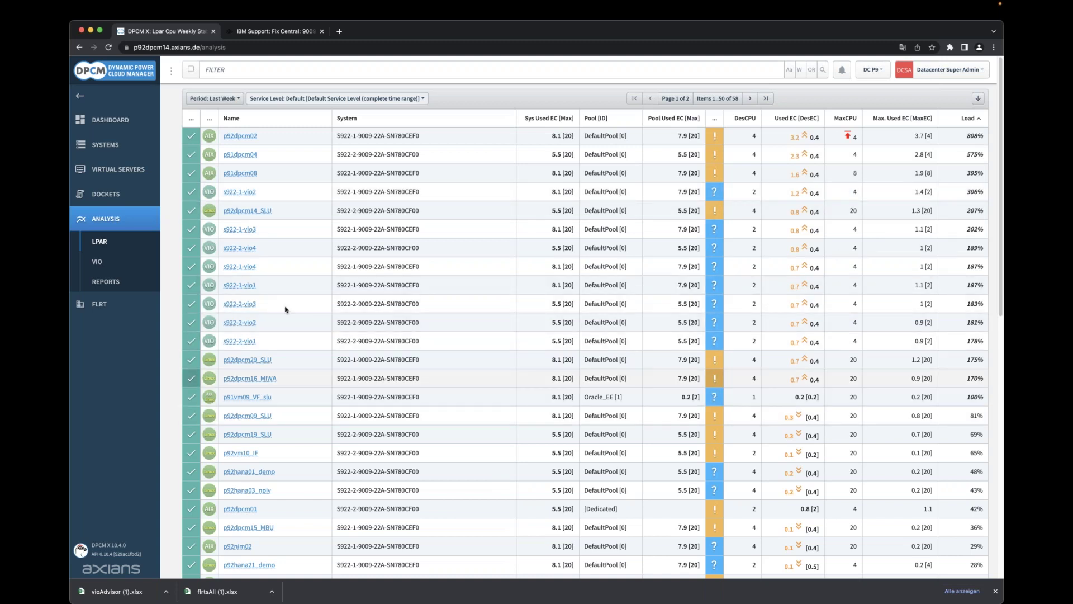
Open s922-1-vio2, check the capacity form's Desired EC suggestion of 1.2, and close it unchanged.
left_click(246, 194)
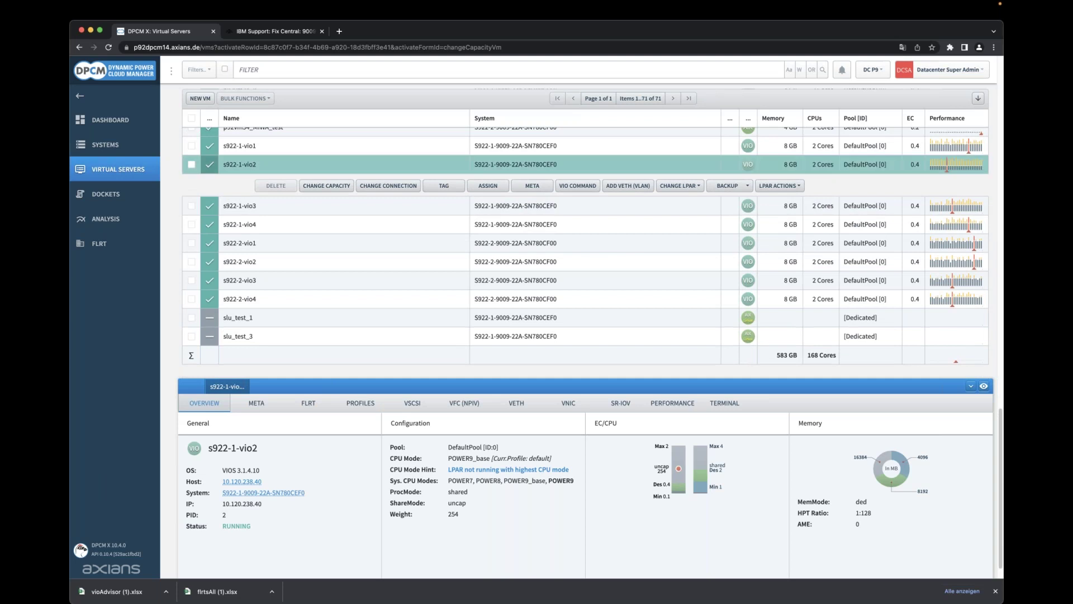
left_click(328, 187)
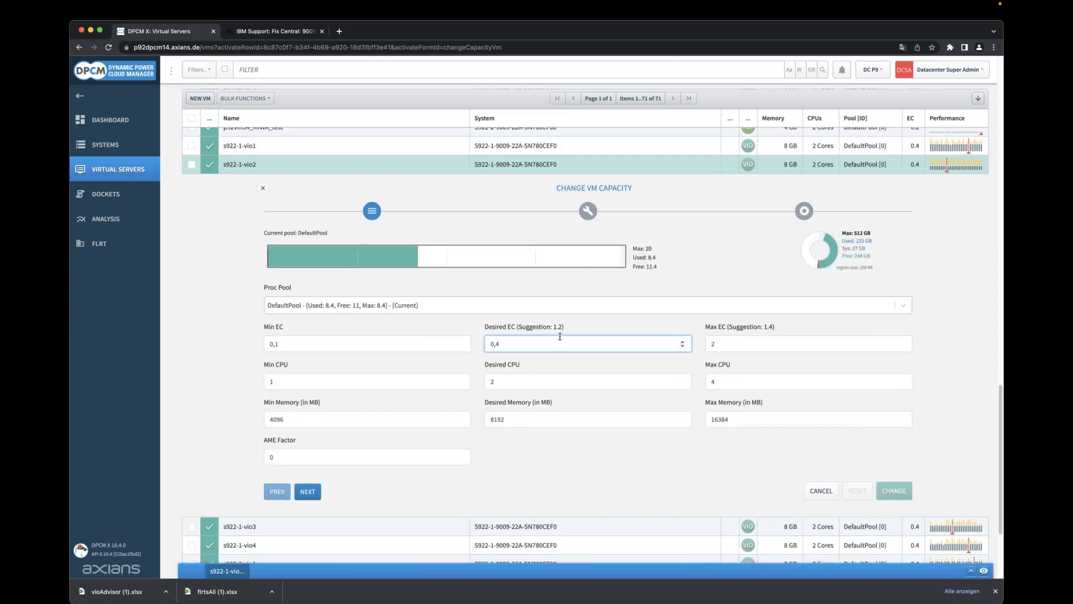
left_click_drag(522, 328, 563, 327)
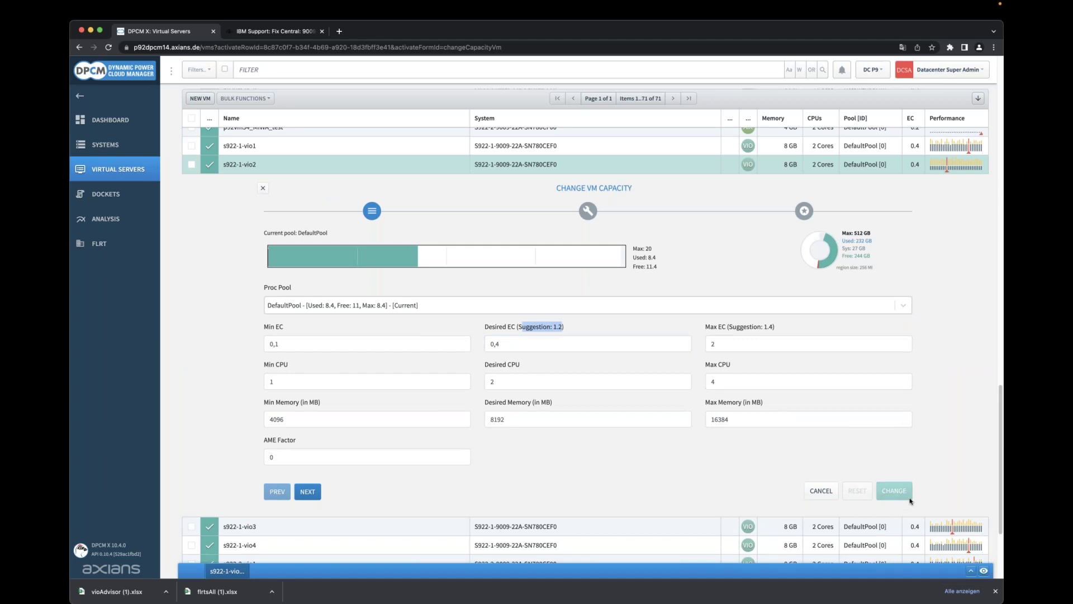
left_click(263, 190)
mouse_move(263, 192)
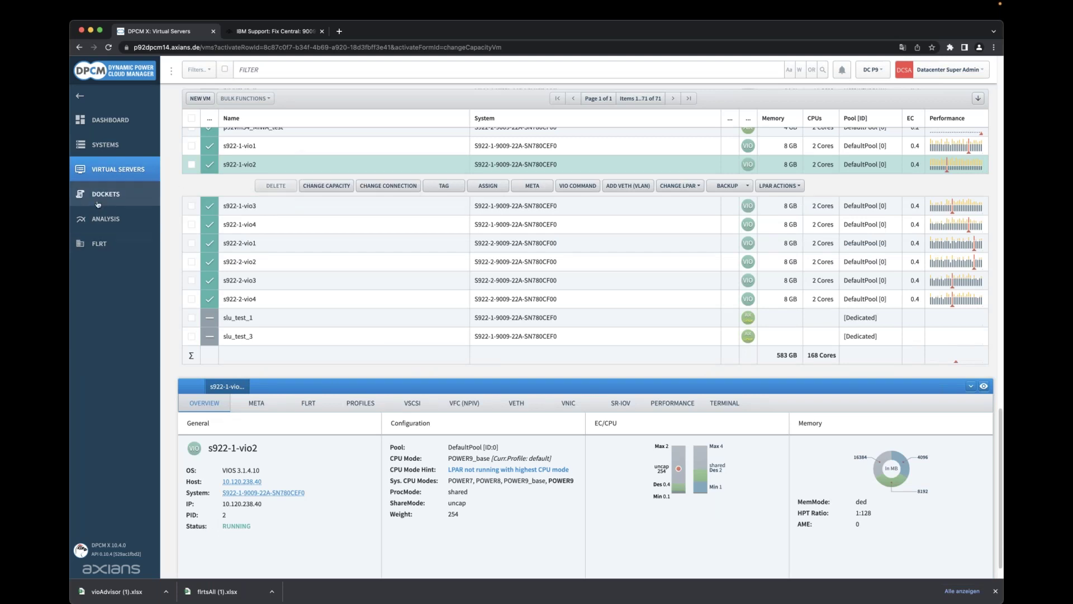
Return to the LPAR CPU analysis and mark the p91nim01 row (17% load, 0.1 of 0.4 EC).
left_click(106, 223)
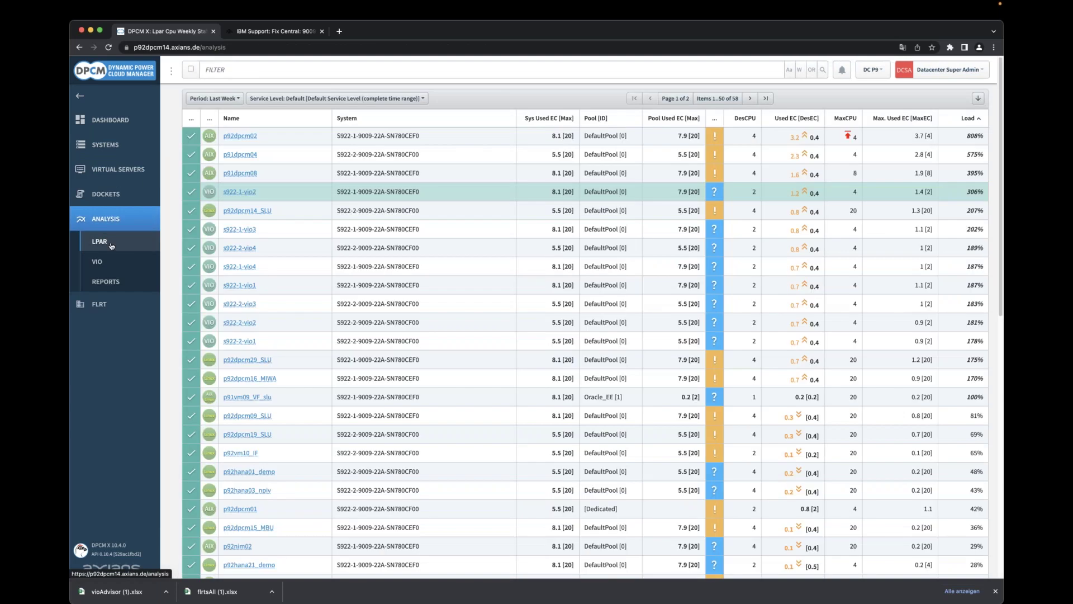
scroll(897, 322, "down", 6)
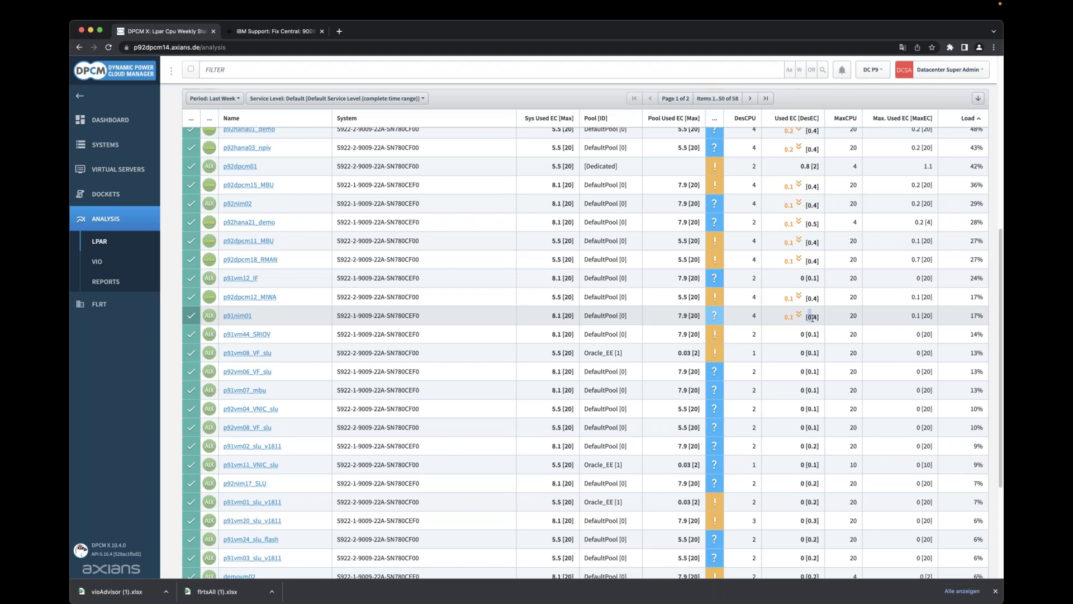
double_click(817, 318)
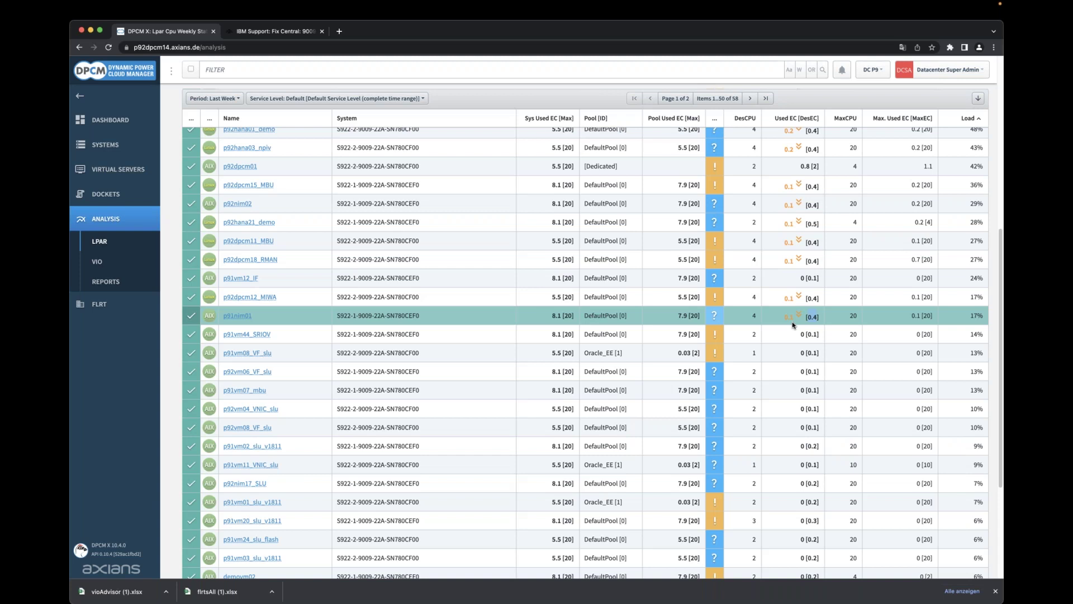
On the dashboard, highlight demovm20_slu's final install log lines through VM Create succeeded.
left_click(126, 119)
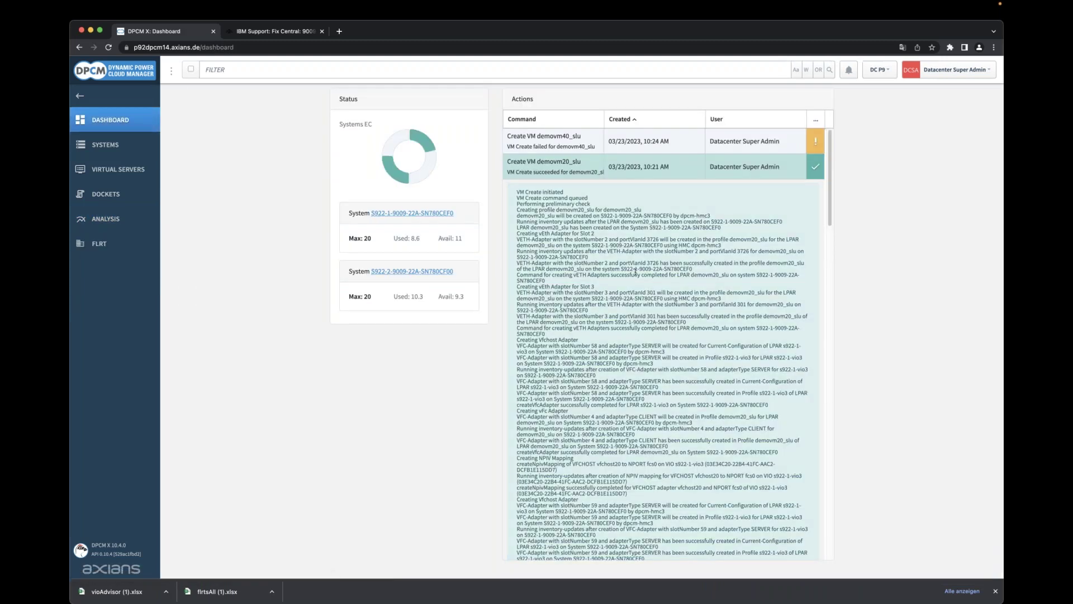
scroll(579, 360, "down", 10)
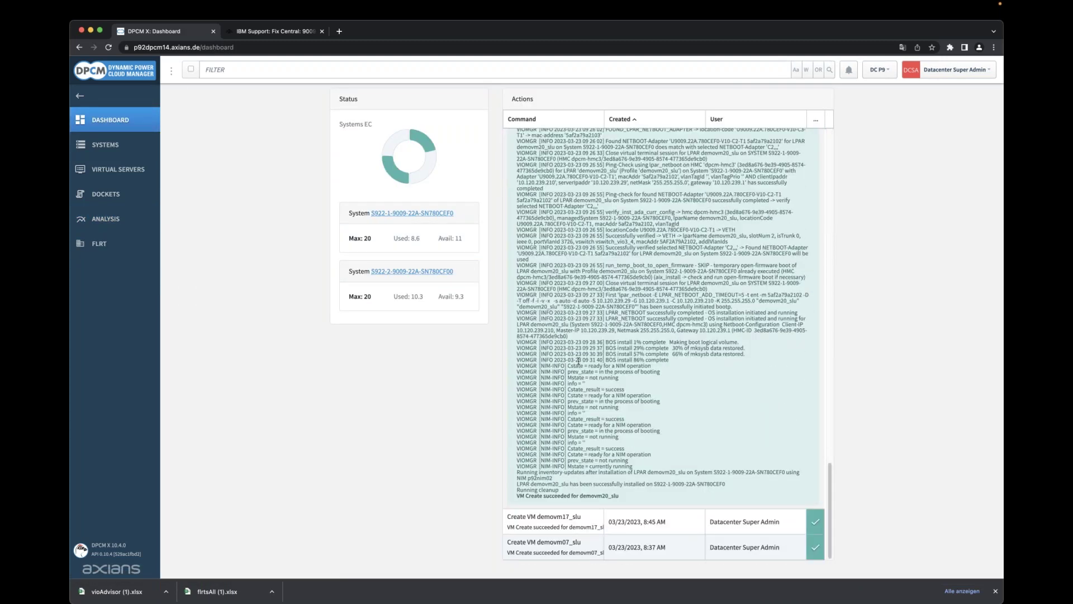
left_click_drag(612, 358, 680, 431)
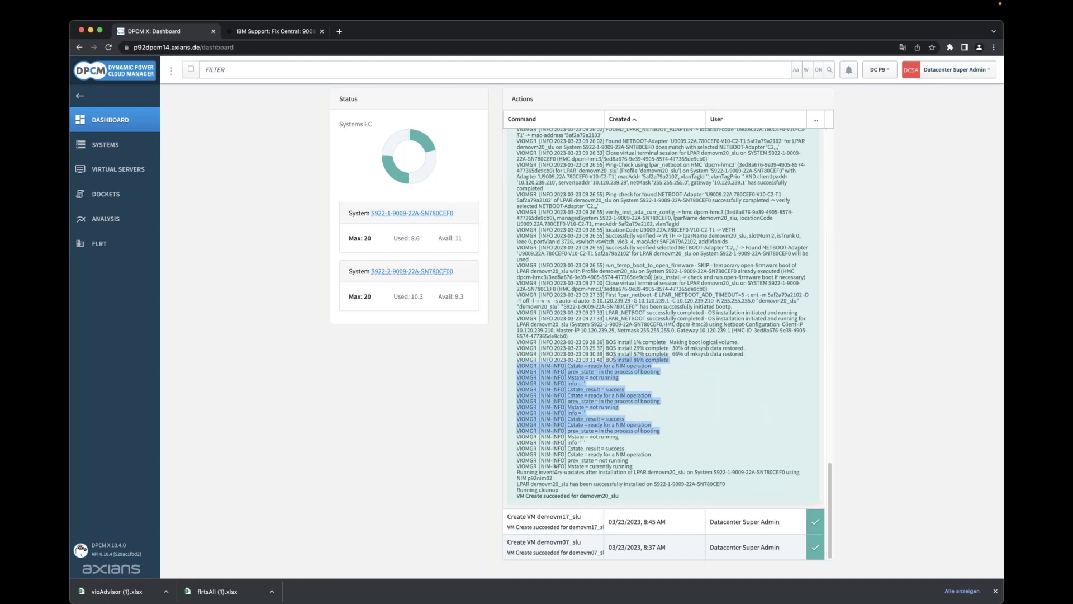
left_click_drag(555, 469, 629, 497)
left_click(630, 497)
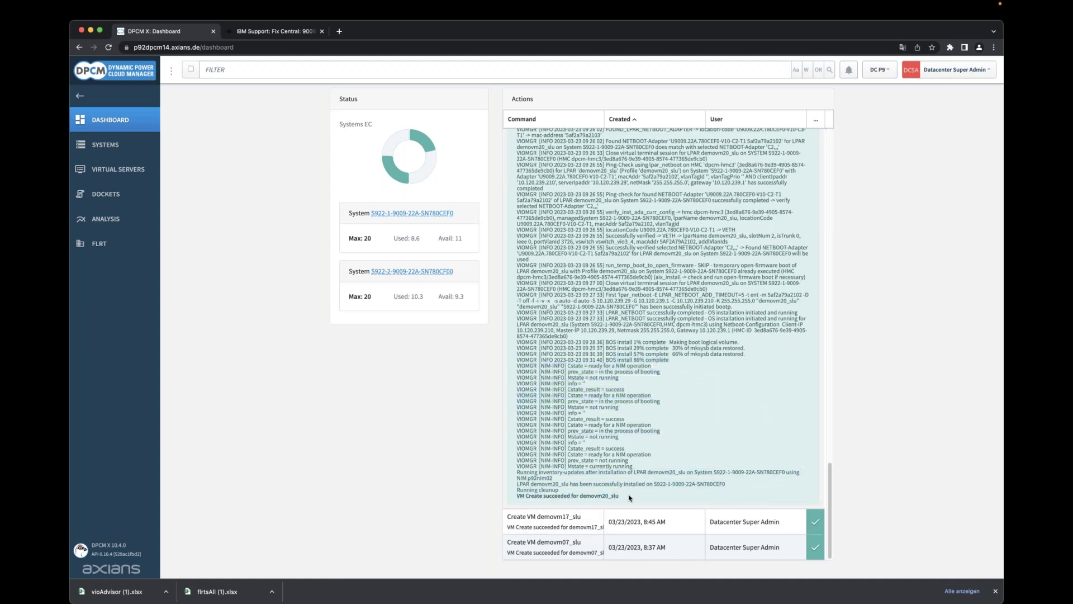
left_click(133, 171)
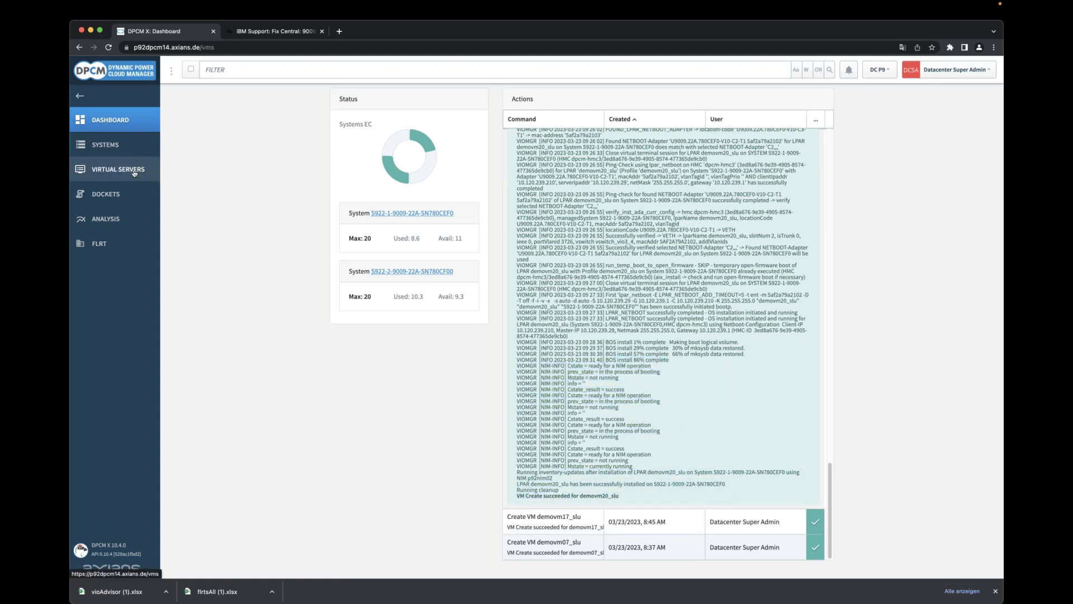
Filter virtual servers by 'demovm', open demovm20_slu, note AIX 7200-03-05, and show its performance charts.
left_click(318, 69)
type("de")
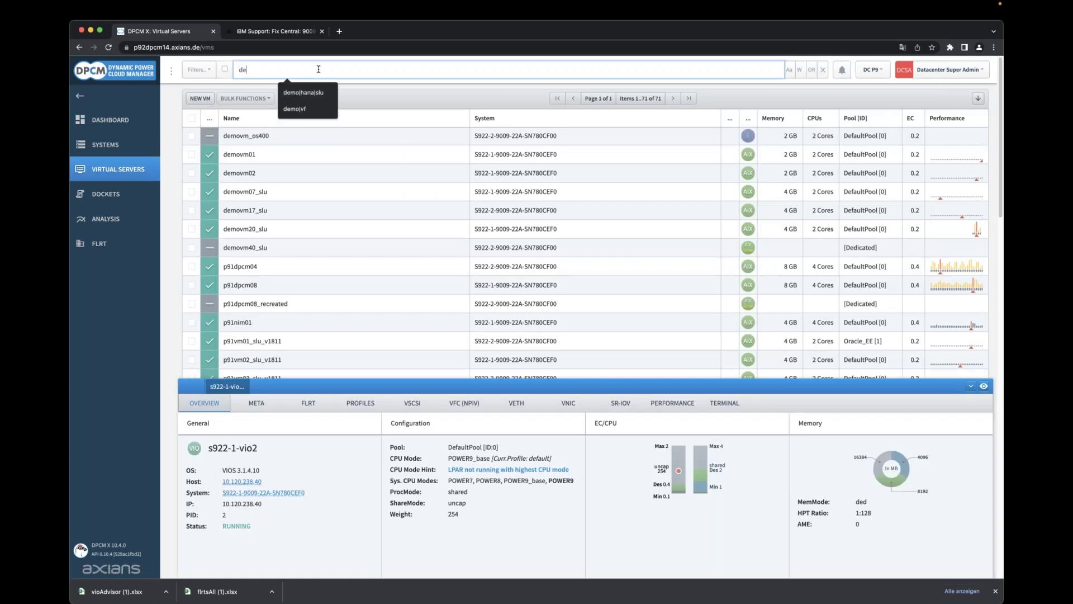
type("movm")
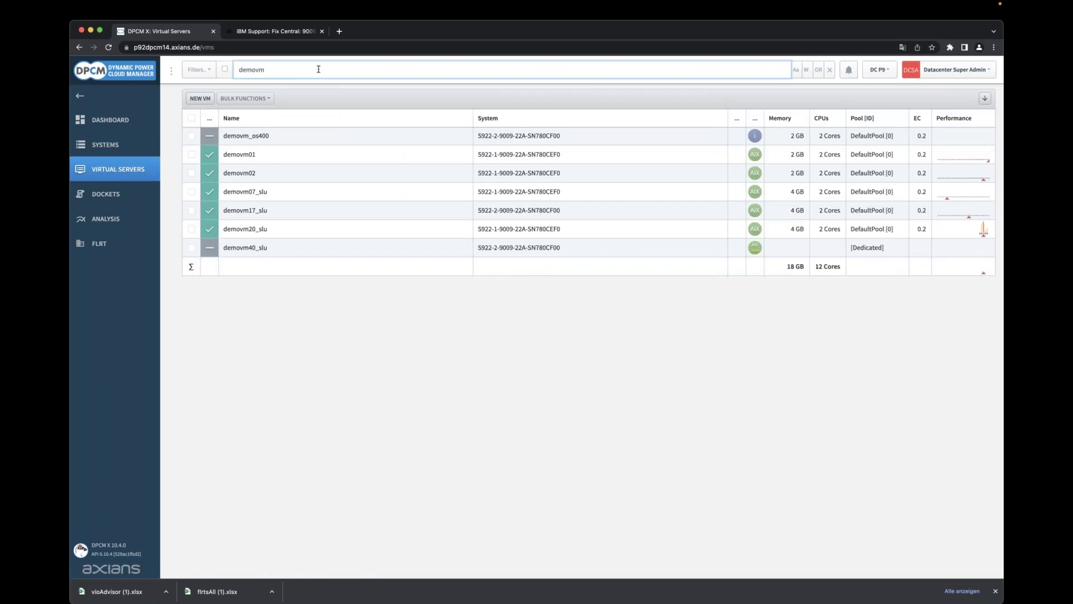
left_click(314, 233)
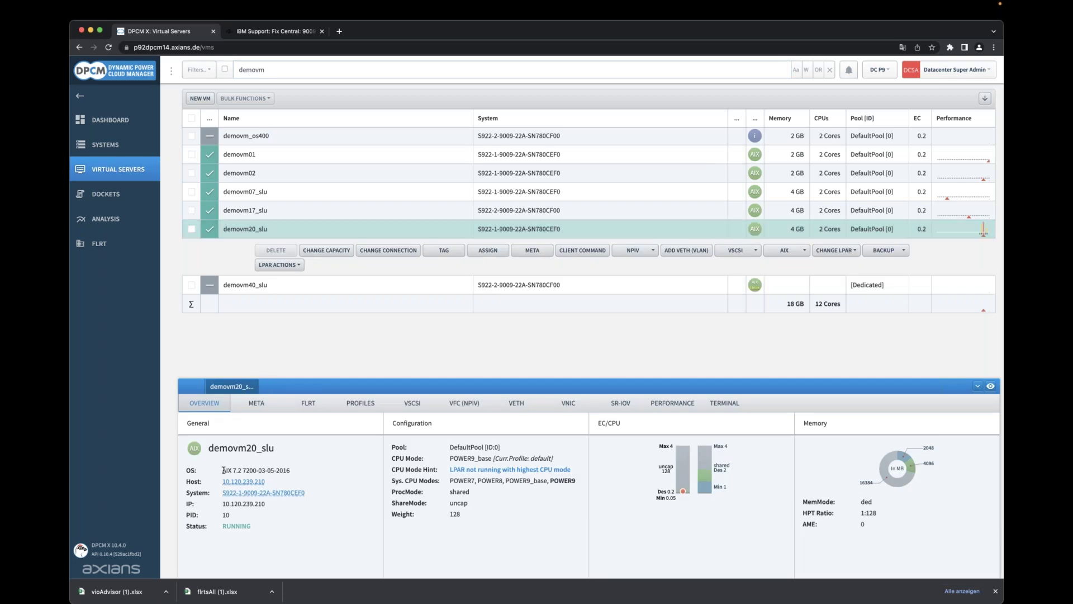
left_click_drag(223, 470, 293, 474)
left_click(673, 403)
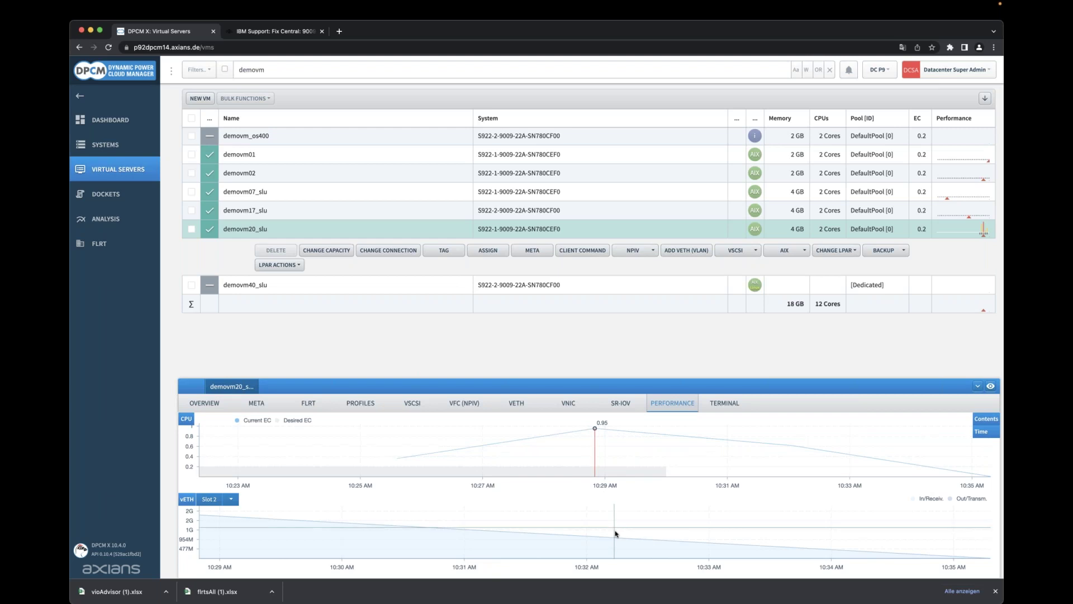
Open a VTERM console on demovm20_slu from the Terminal view and enter the login name root.
left_click(725, 404)
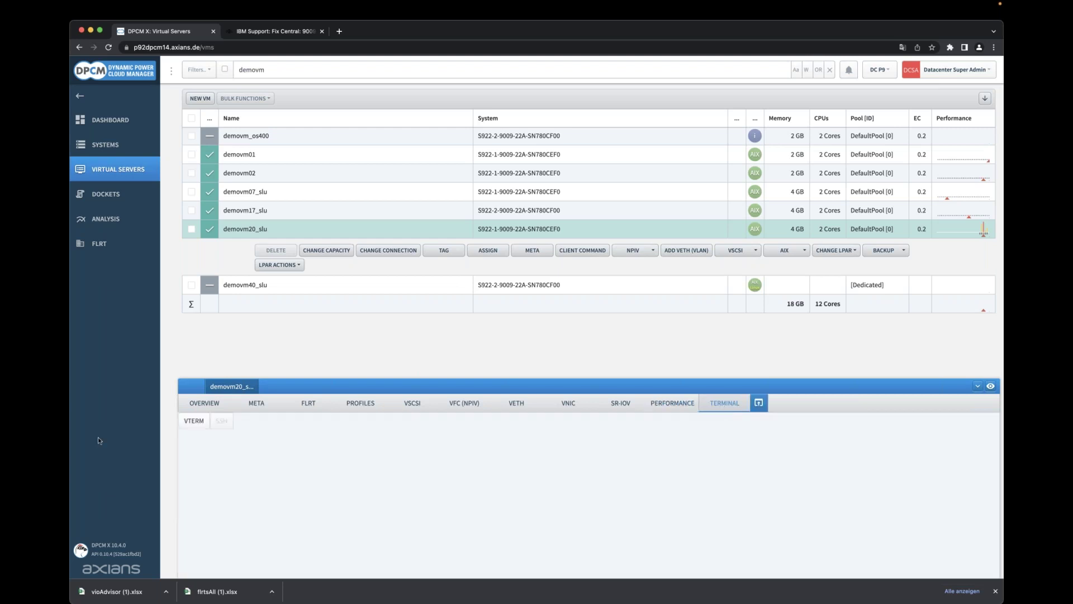
left_click(194, 421)
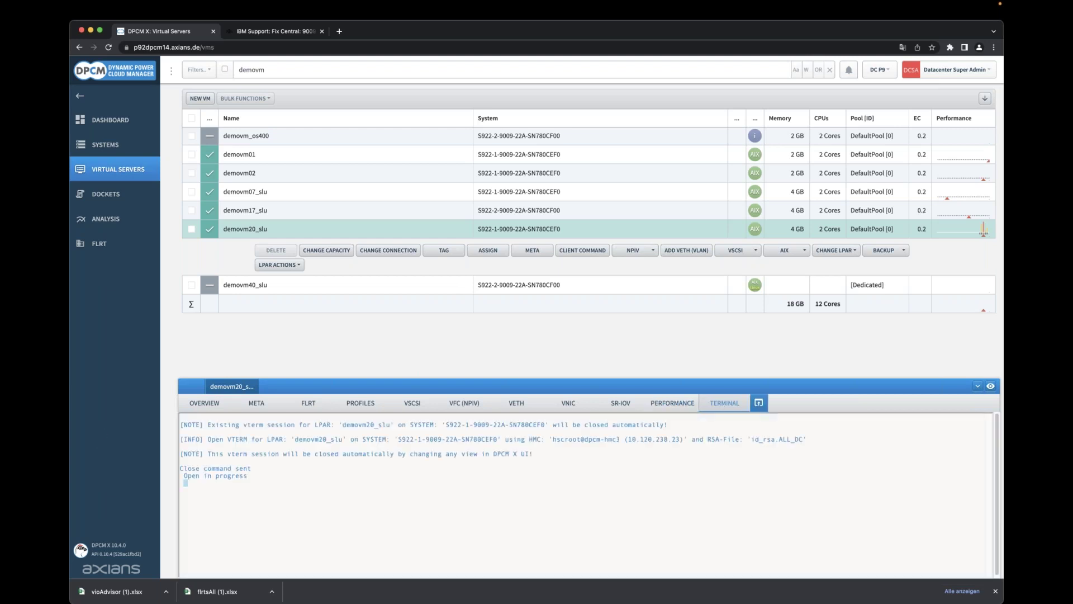
type("root")
key("Return")
Finish the root login and run lspv, lspath and df -Ig to list disks, paths and filesystem usage.
key("Return")
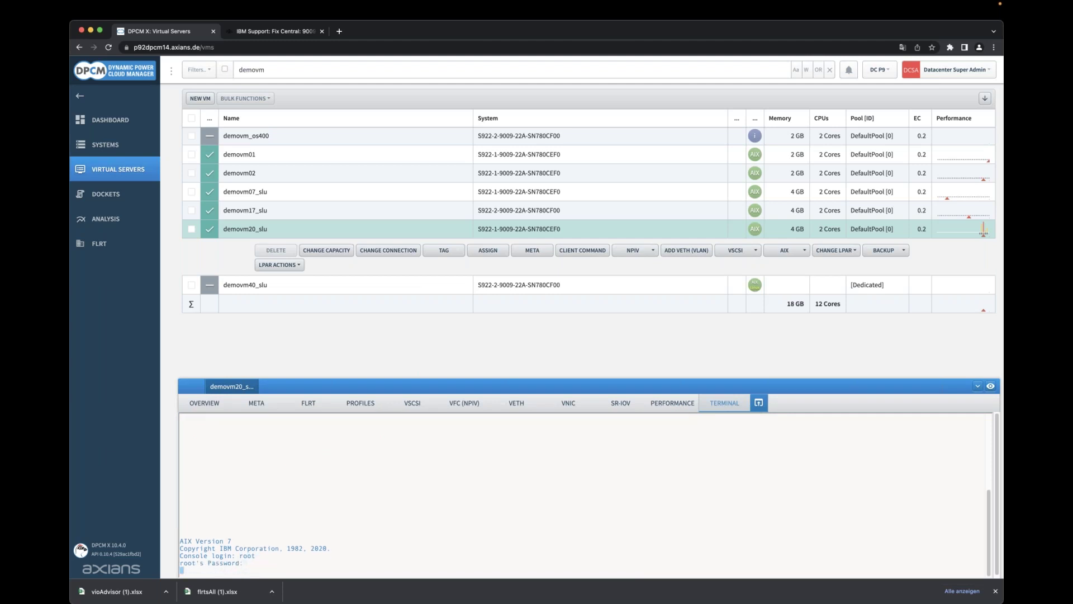
type("lspv")
key("Return")
type("lspath")
key("Return")
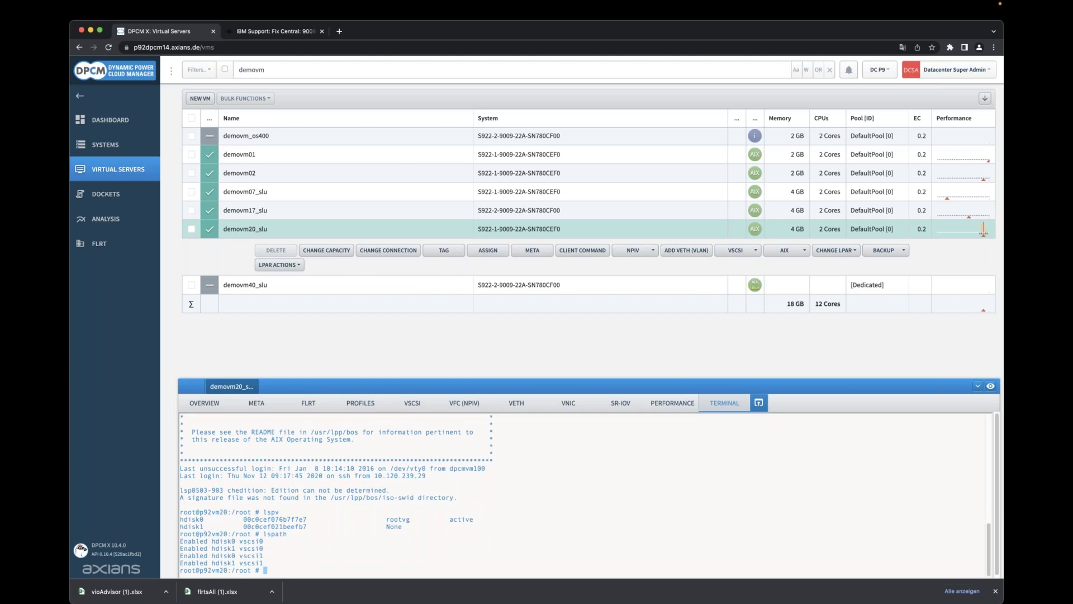
type("df -Ig")
key("Return")
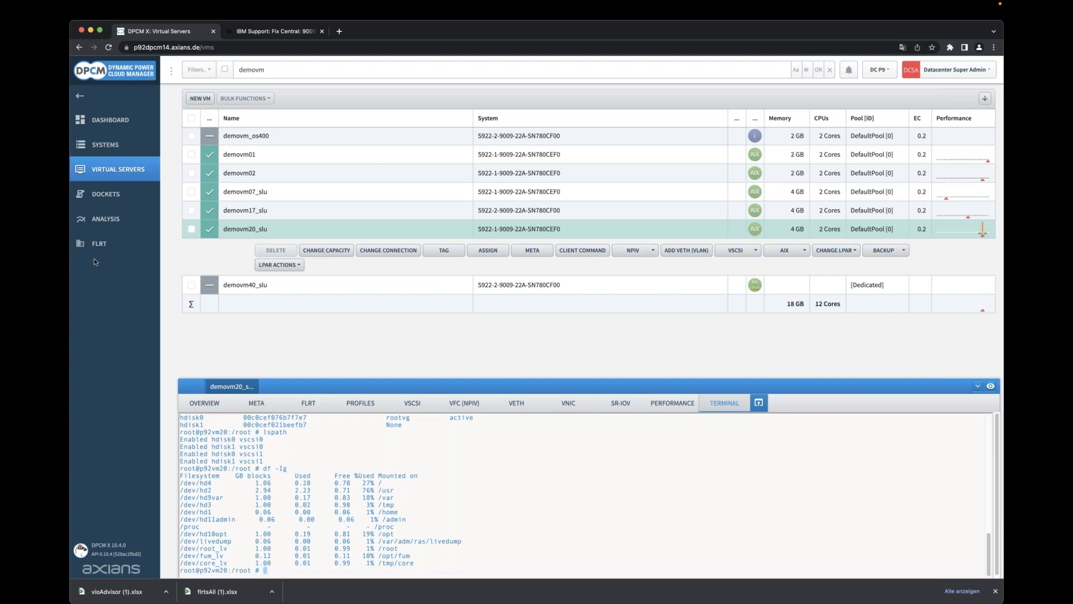
Start a new report named demoreport from Analysis > Reports.
left_click(117, 220)
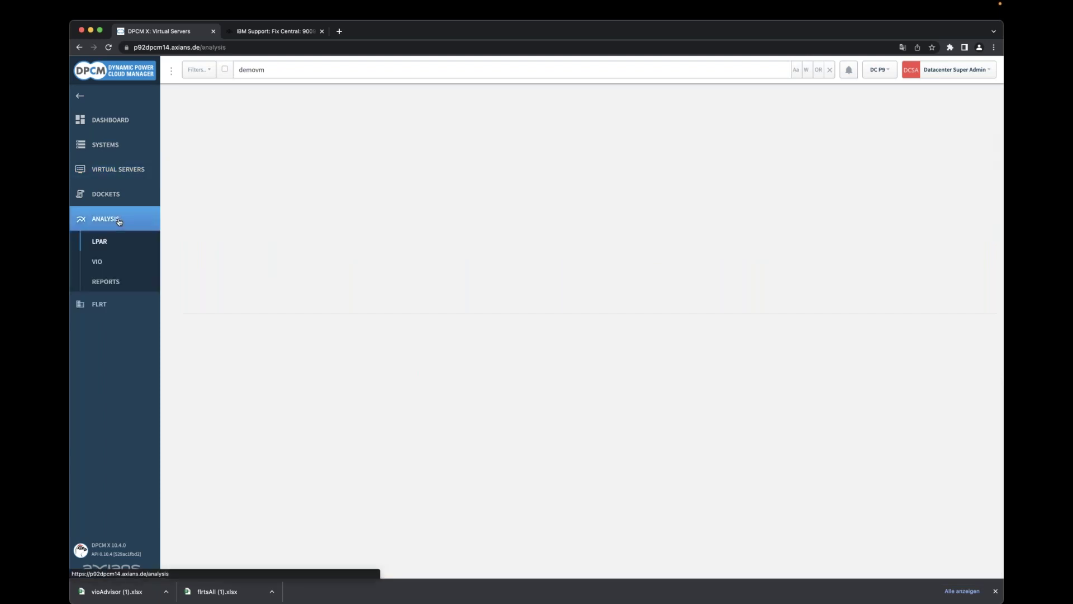
left_click(111, 285)
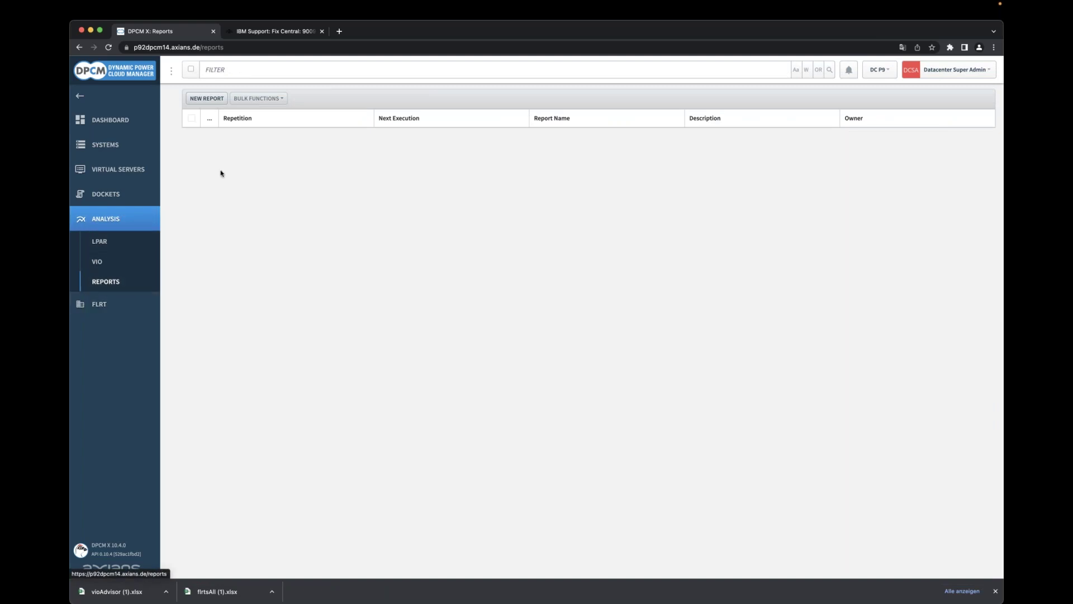
left_click(207, 99)
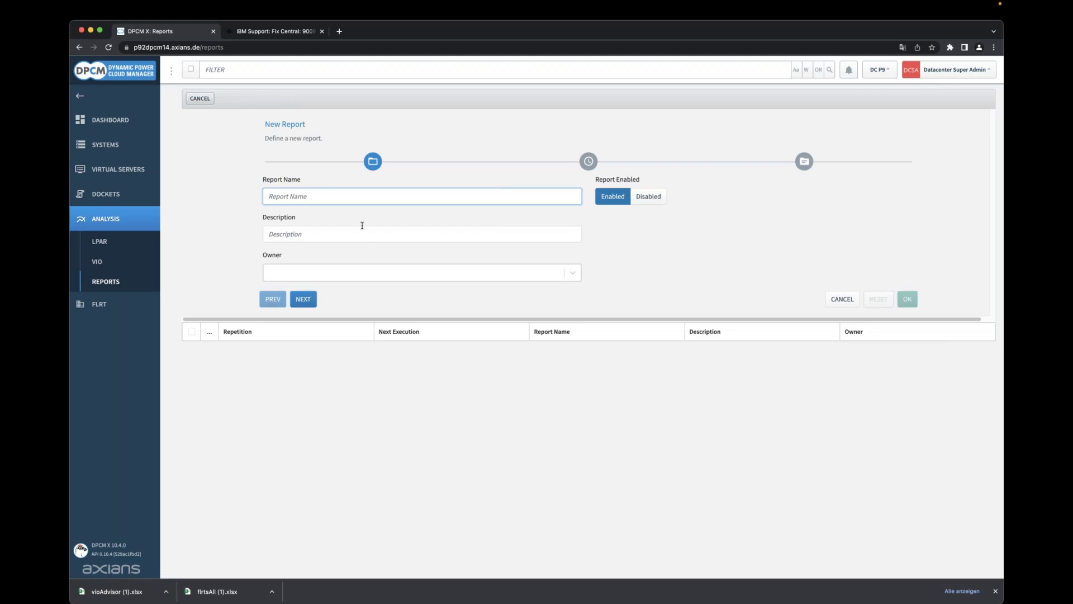
type("dem")
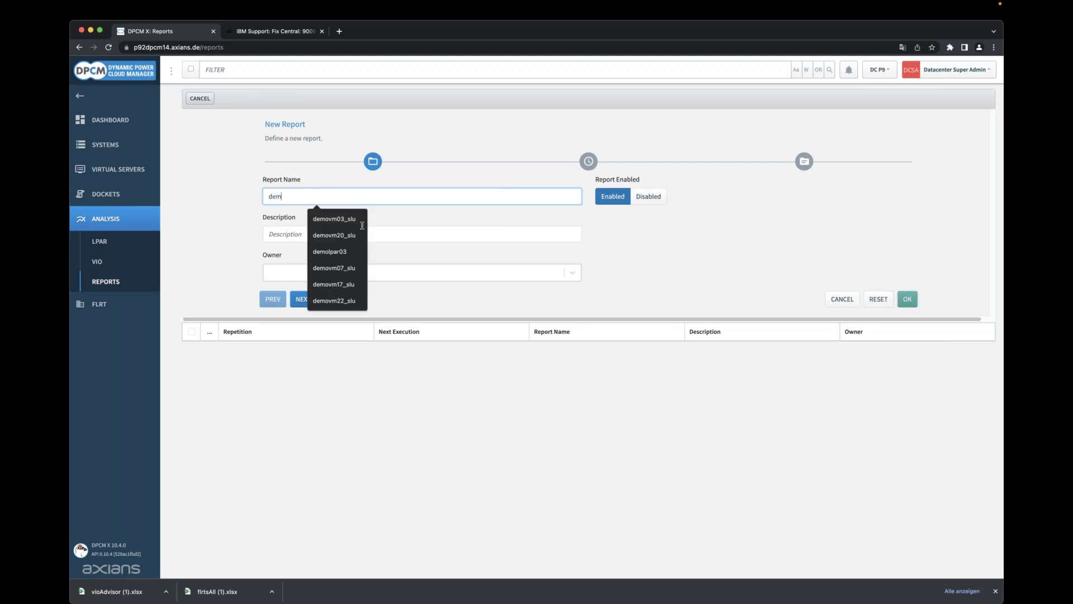
type("oreport")
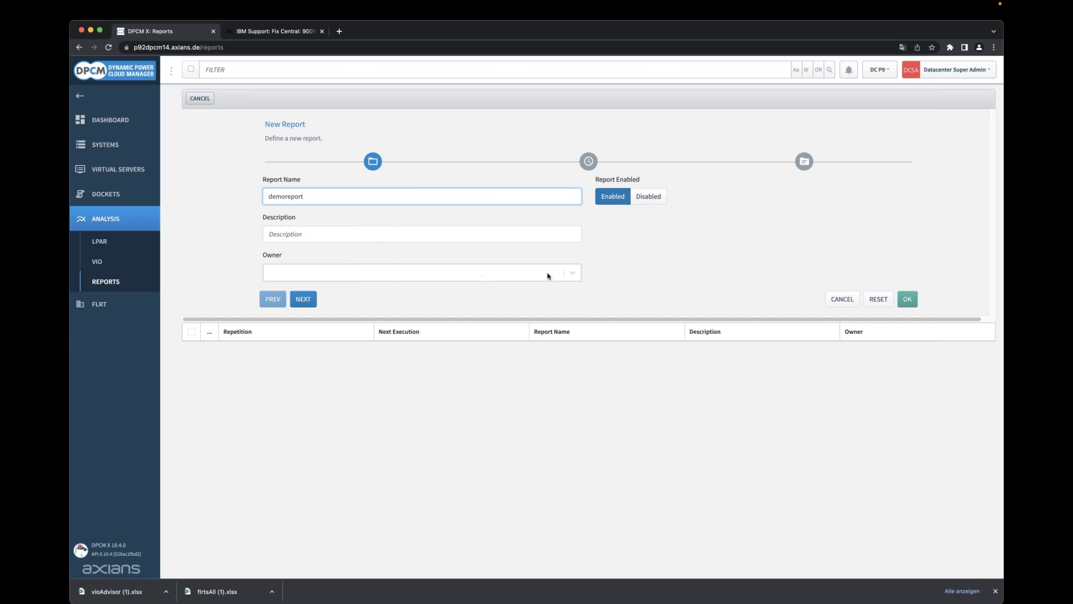
Review the report owner list, then set demoreport's creation to Now instead of repeating.
left_click(382, 272)
left_click(382, 273)
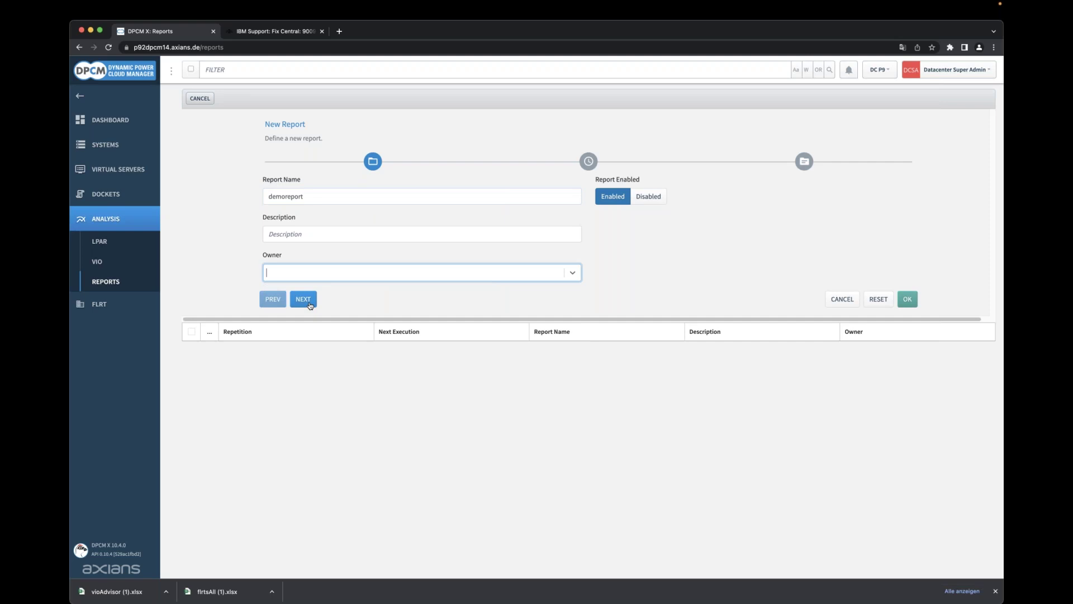
left_click(303, 299)
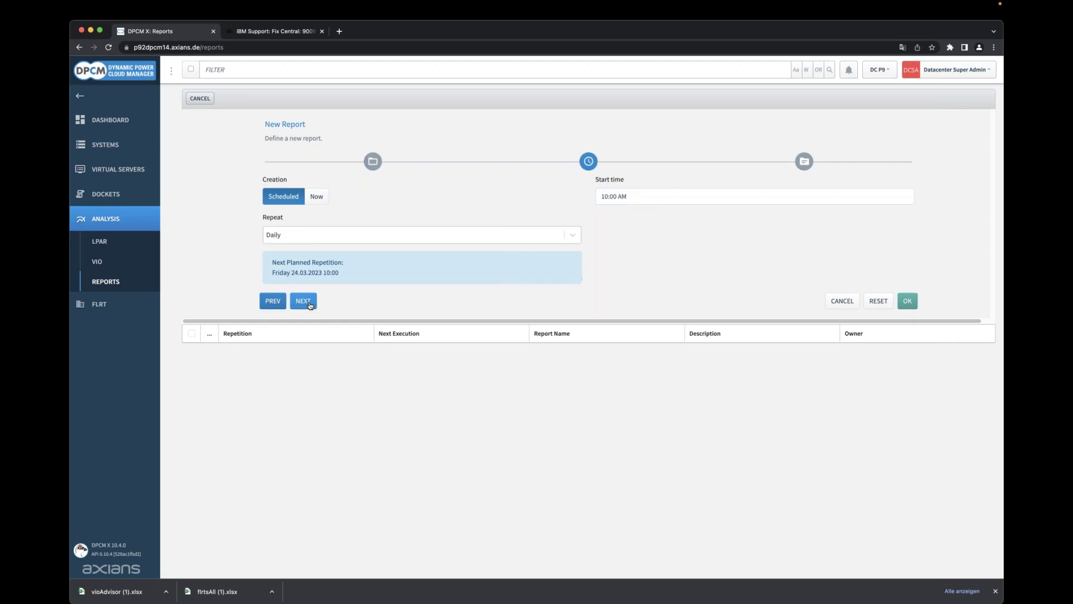
left_click(309, 235)
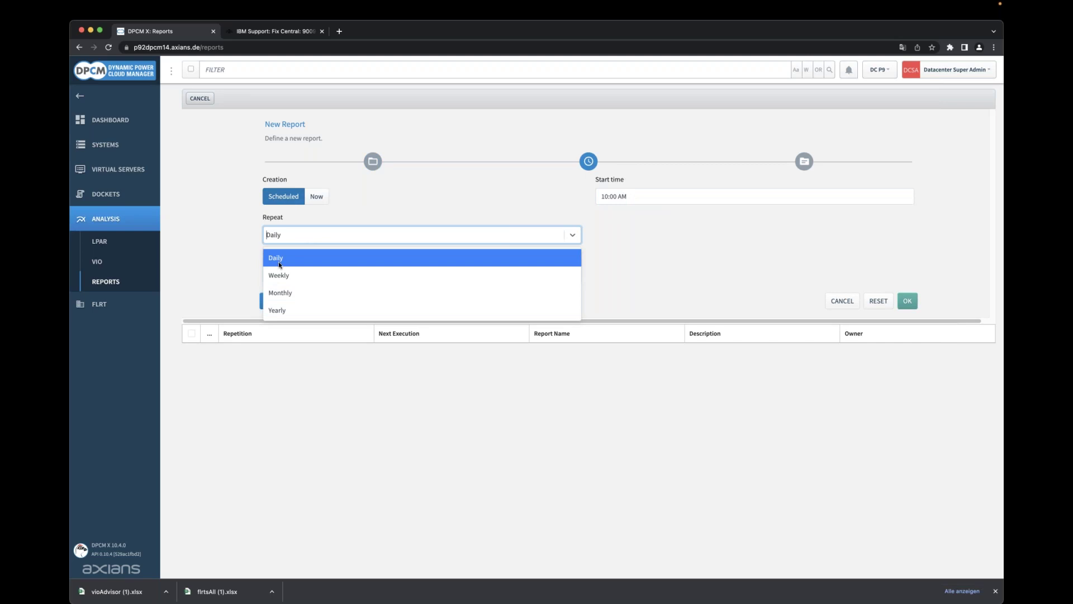
left_click(313, 203)
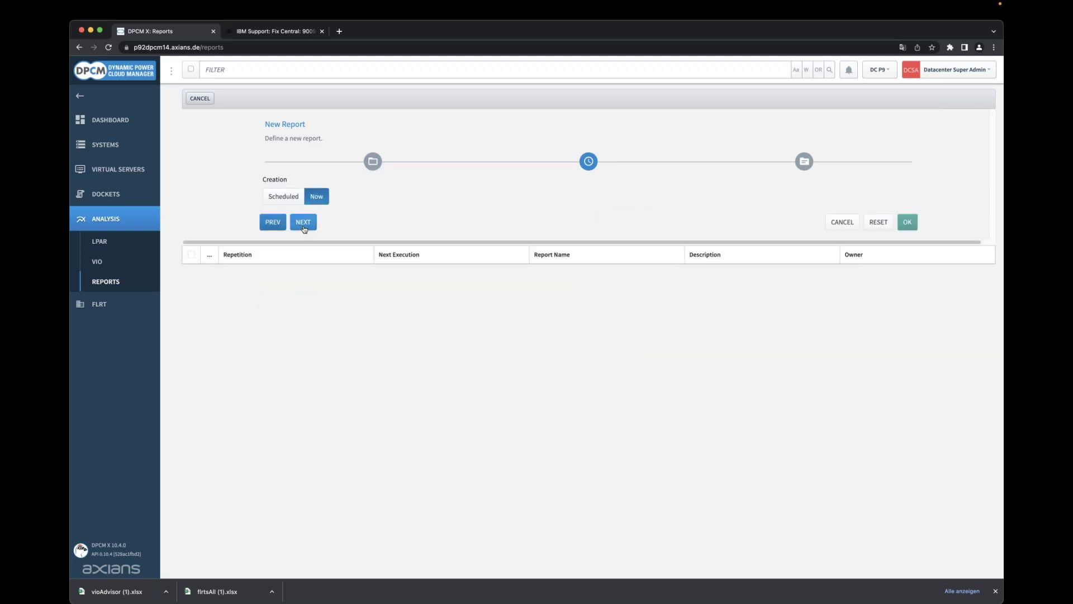
Select all topics (FLRT, HMC, LPAR) for demoreport, filling seven columns totalling 100% width.
left_click(303, 222)
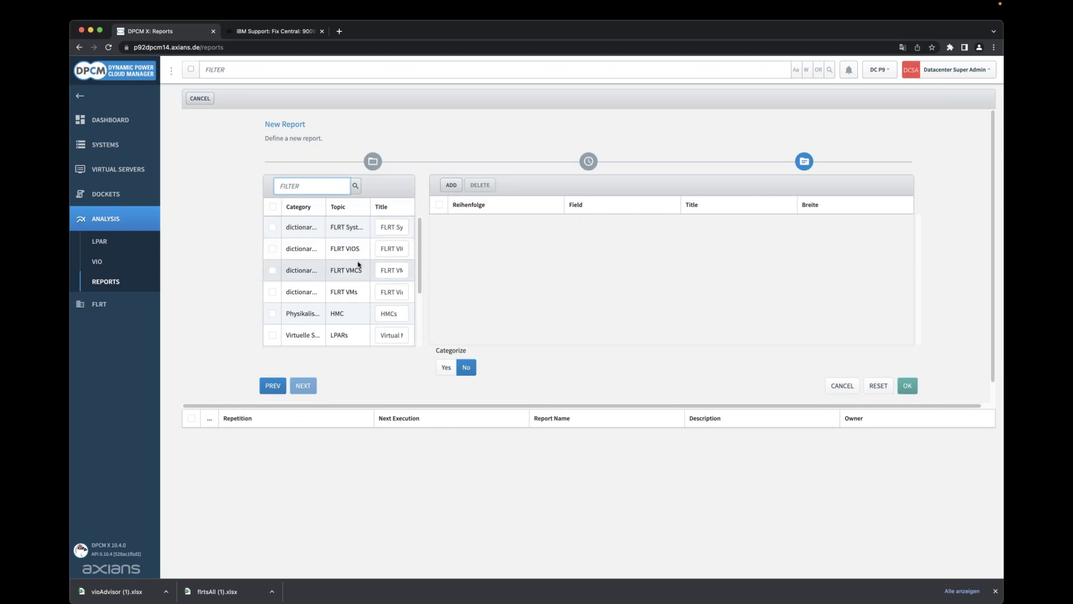
scroll(361, 253, "down", 3)
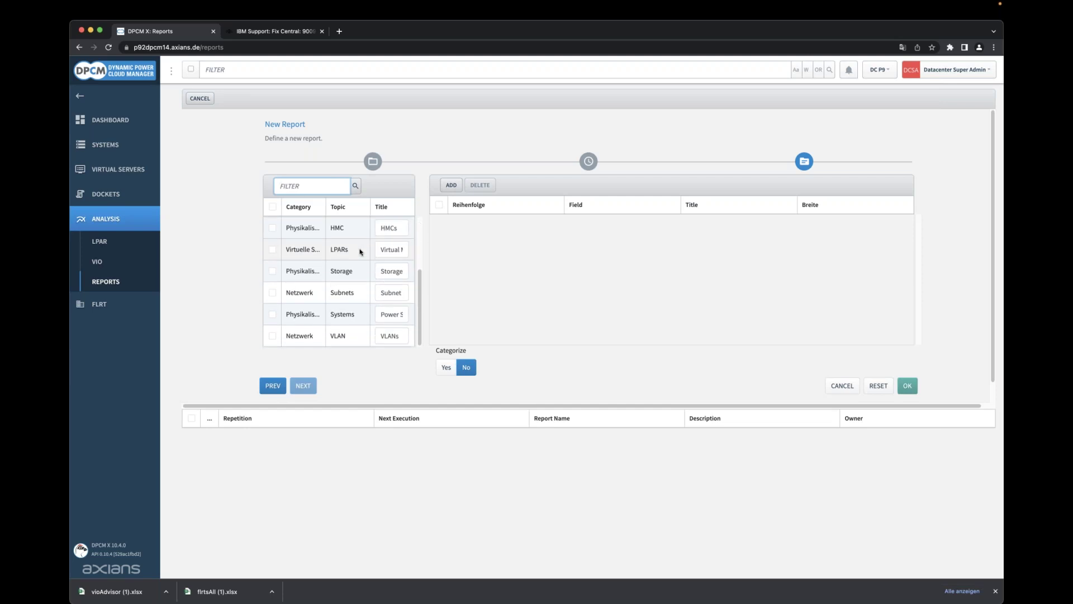
scroll(360, 251, "down", 2)
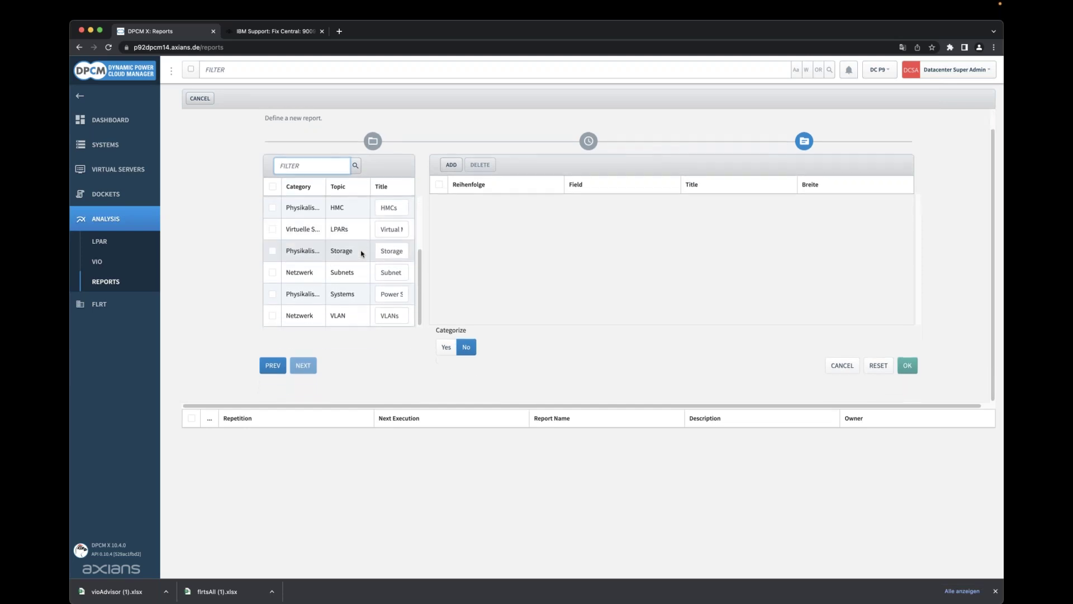
scroll(360, 252, "up", 3)
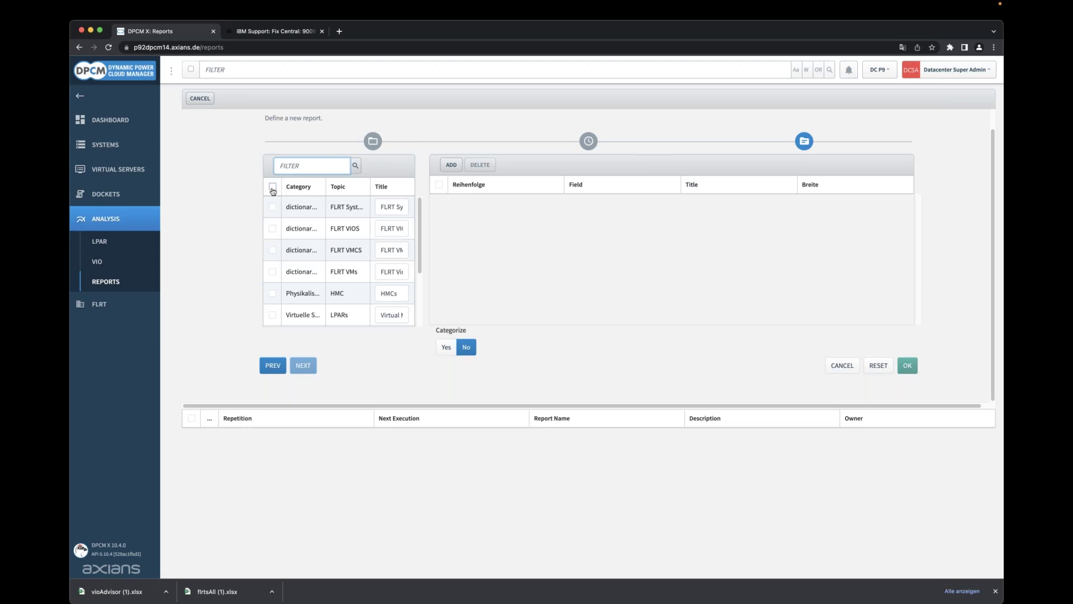
left_click(272, 188)
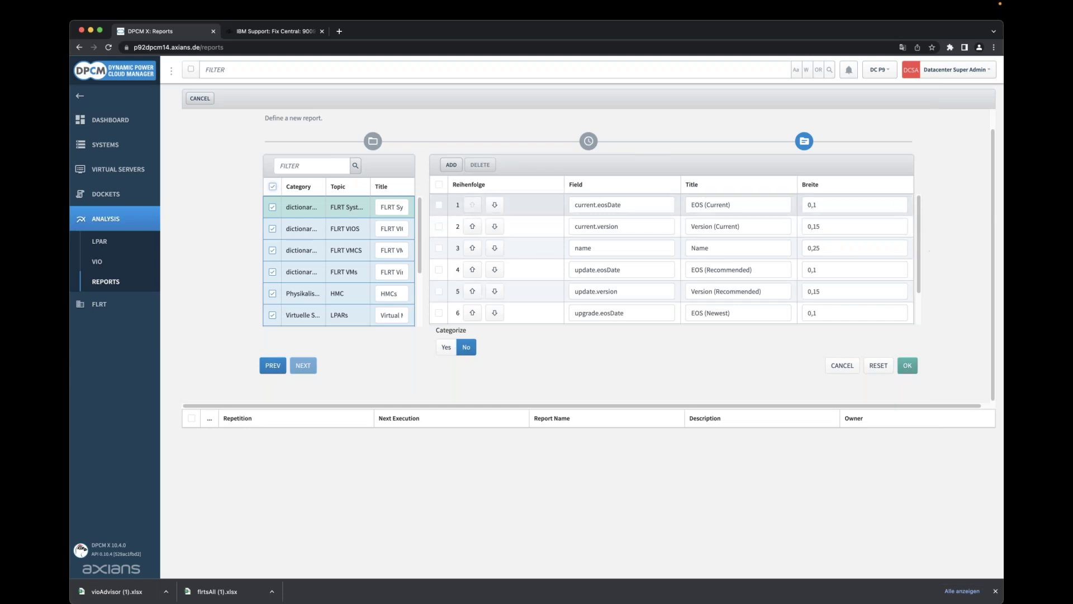
scroll(923, 274, "down", 1)
scroll(922, 280, "down", 1)
scroll(922, 234, "up", 3)
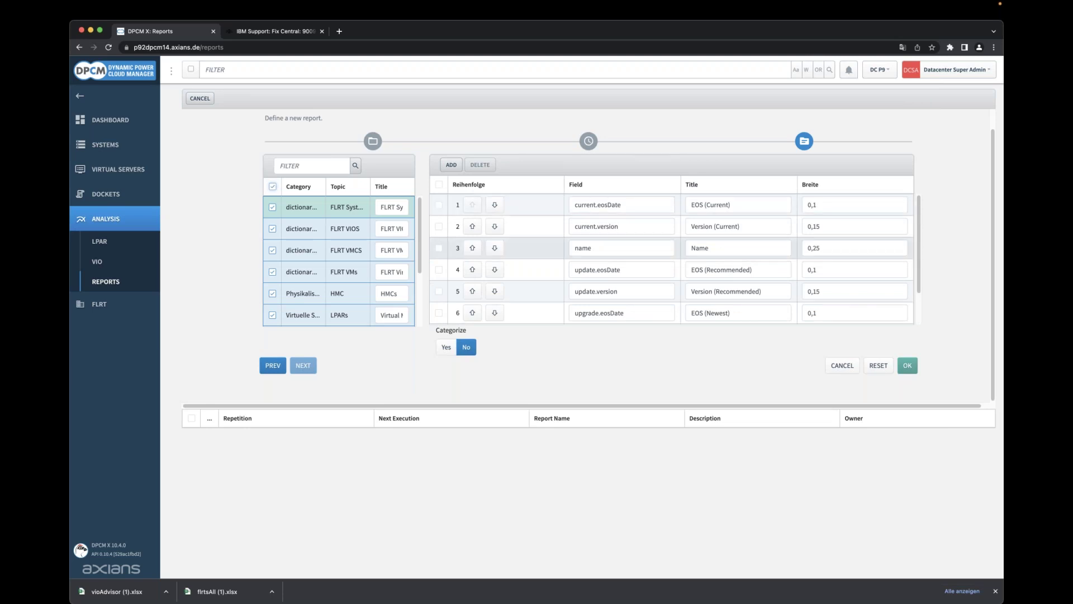
scroll(863, 238, "down", 2)
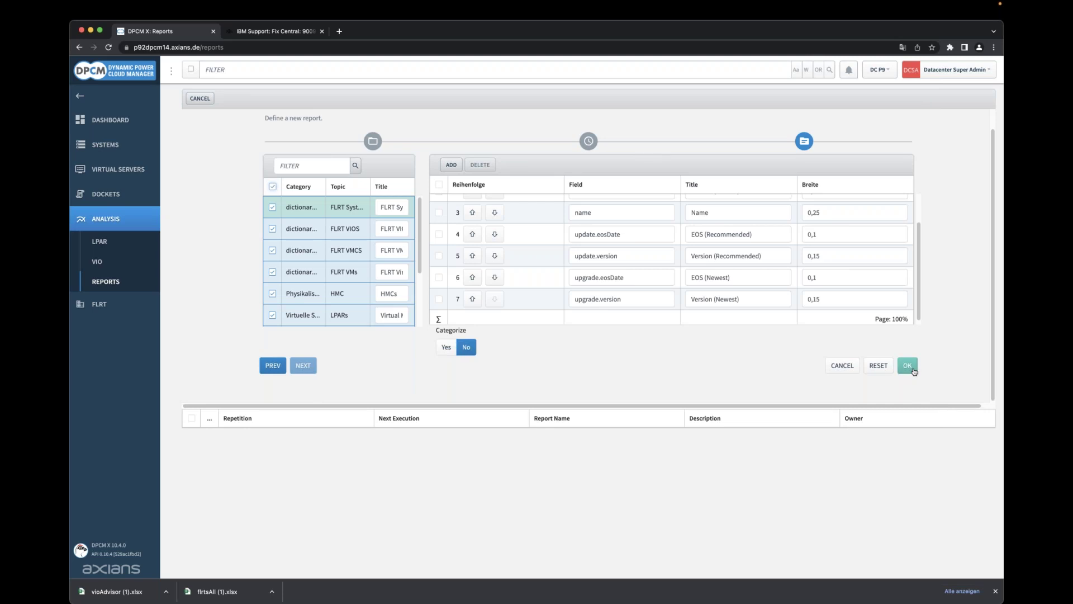
Save demoreport and generate its PDF.
left_click(913, 371)
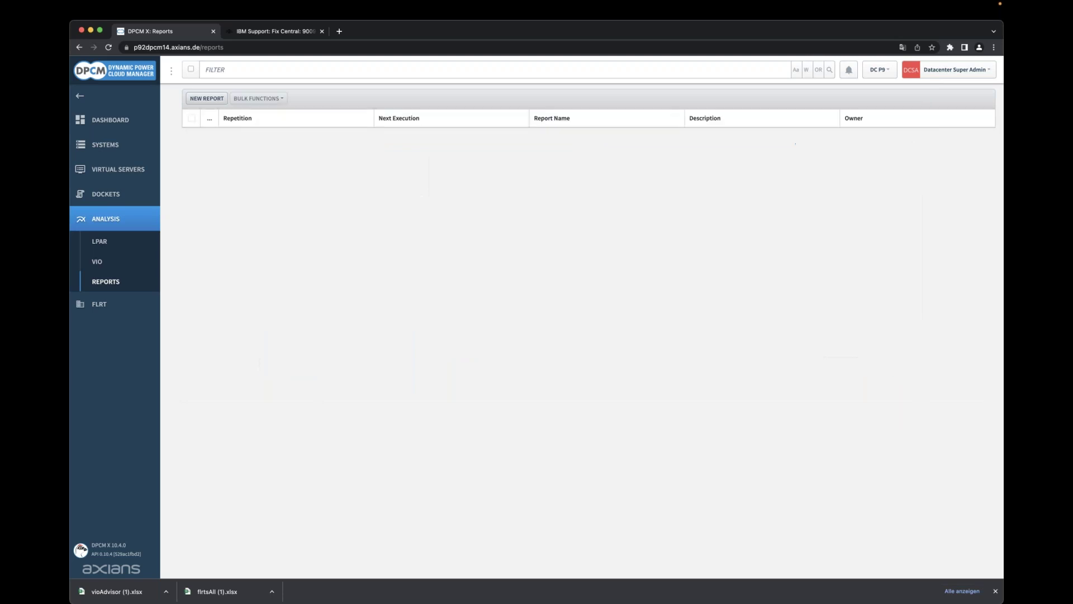
left_click(253, 136)
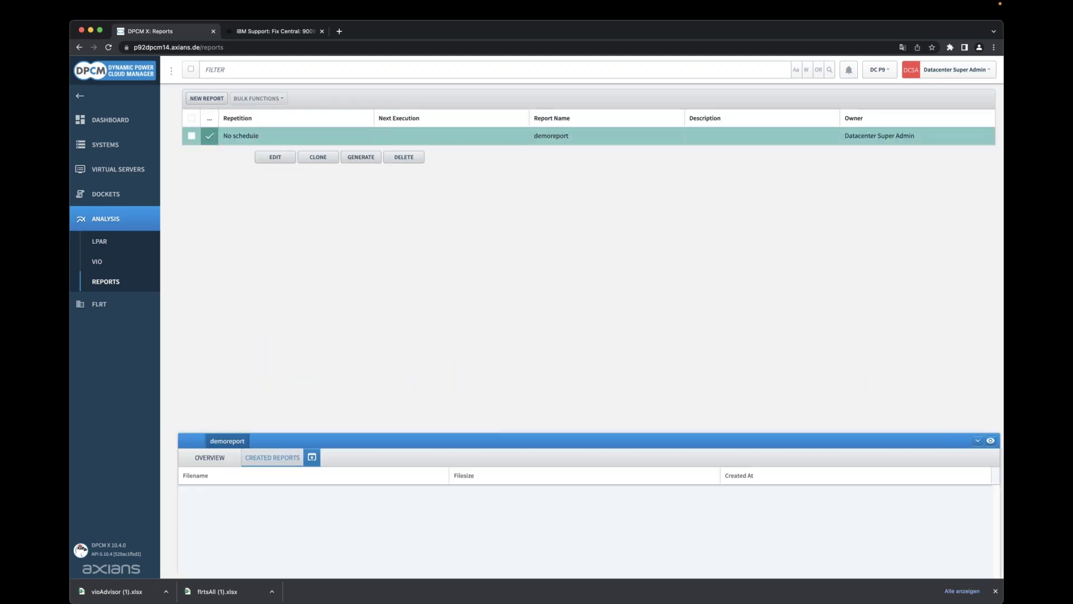
left_click(364, 160)
left_click(893, 217)
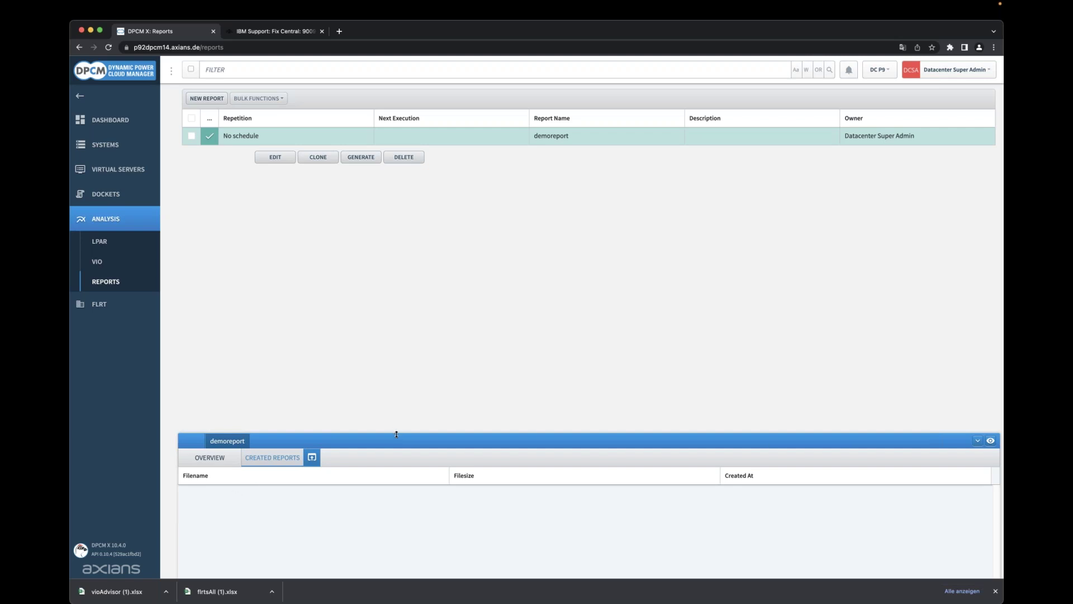
Open demoreport_20230323.pdf from the report's created files in an enlarged details panel.
left_click_drag(397, 434, 398, 390)
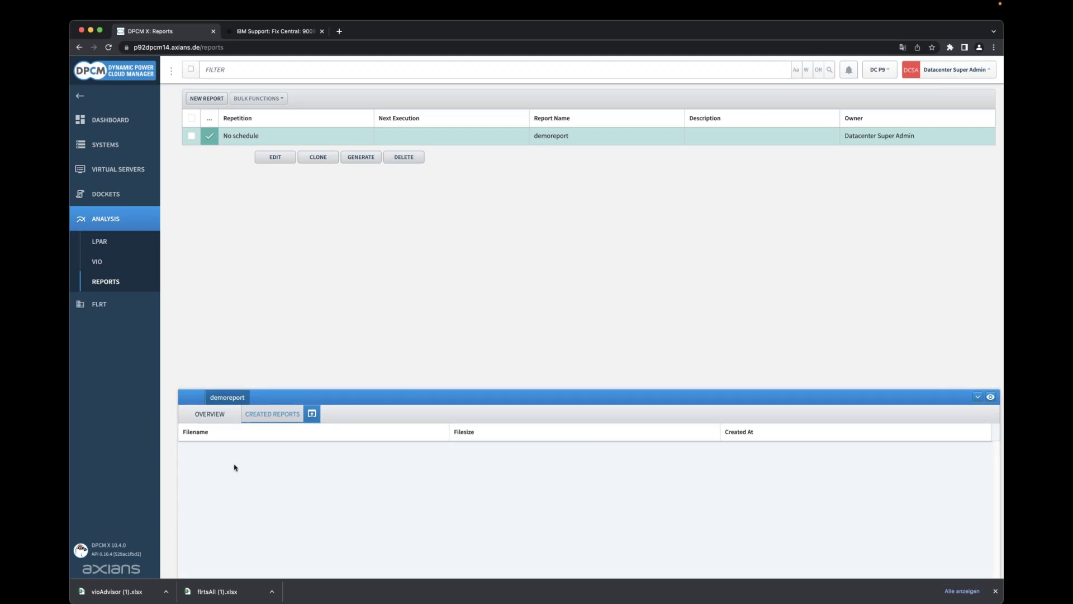
left_click(217, 423)
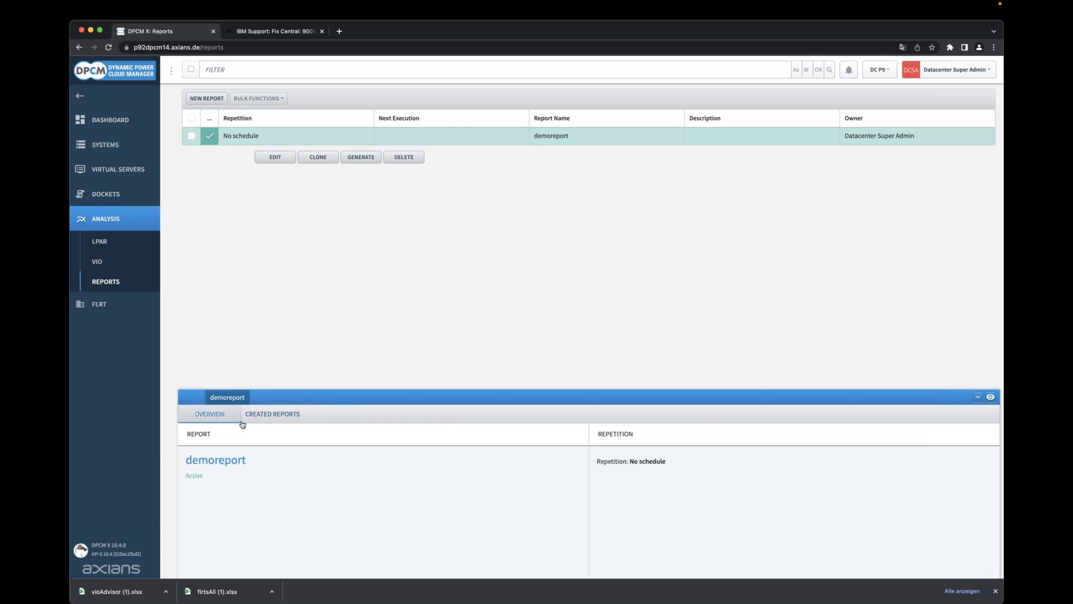
left_click(262, 418)
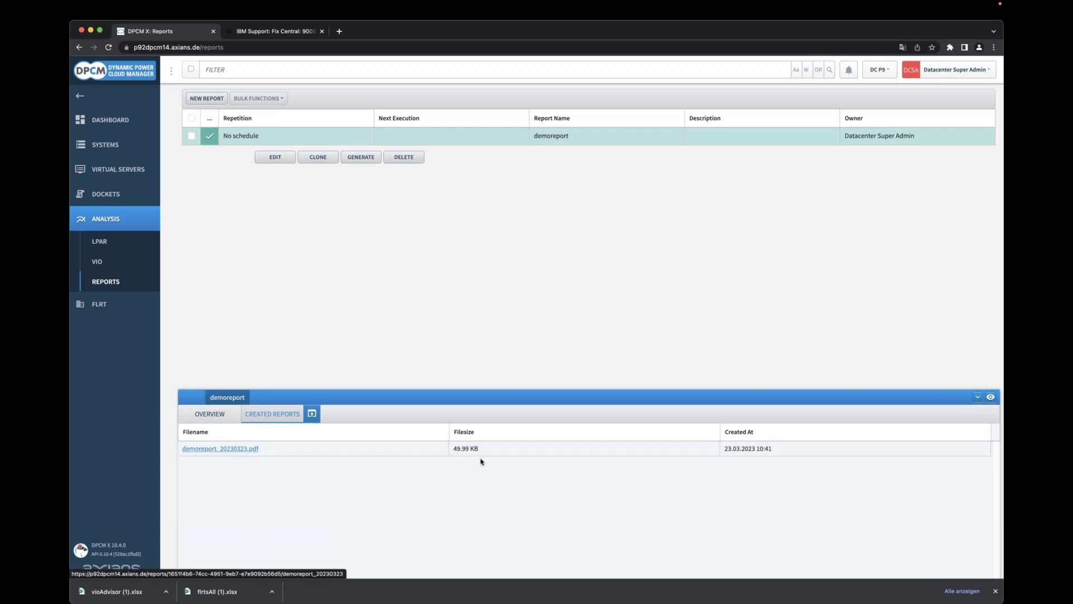
left_click(237, 449)
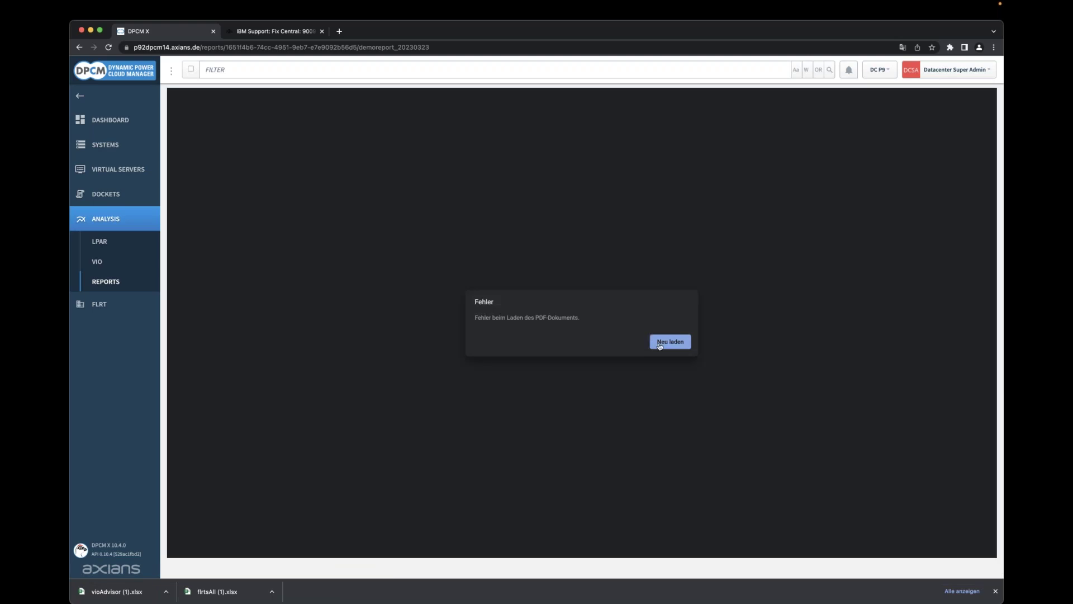
Reload the demoreport PDF, scroll to page 13 FLRT Virtual Machines, and close the download bar.
left_click(660, 344)
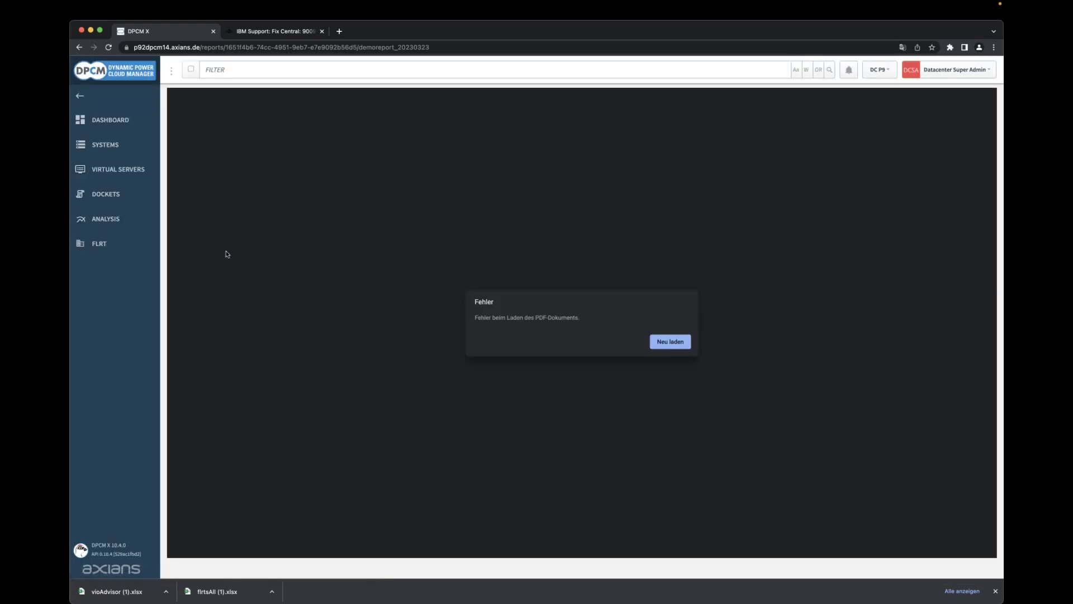
left_click(668, 341)
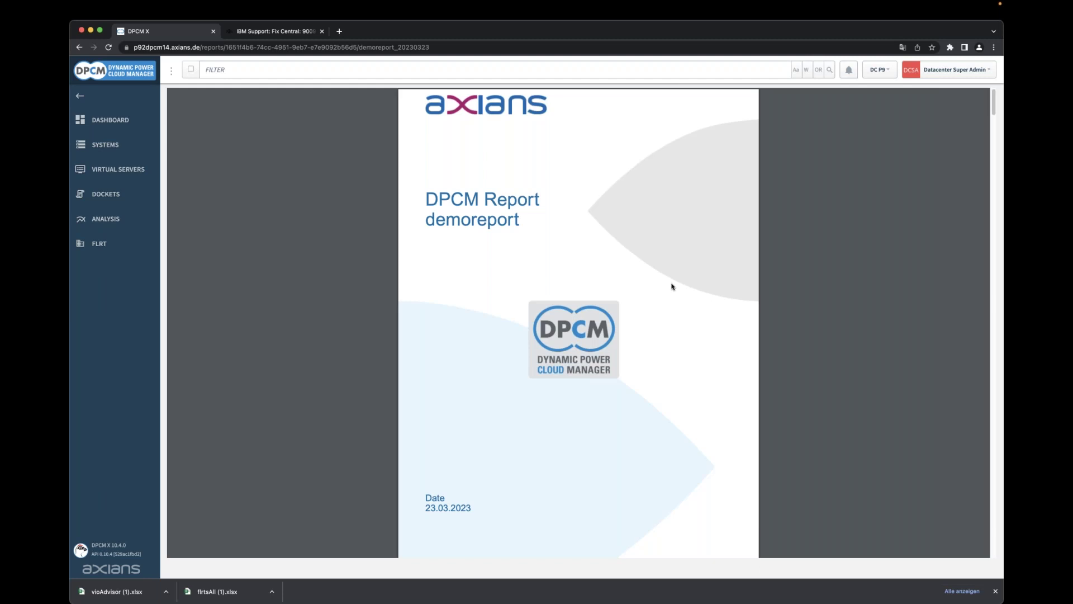
scroll(811, 276, "down", 10)
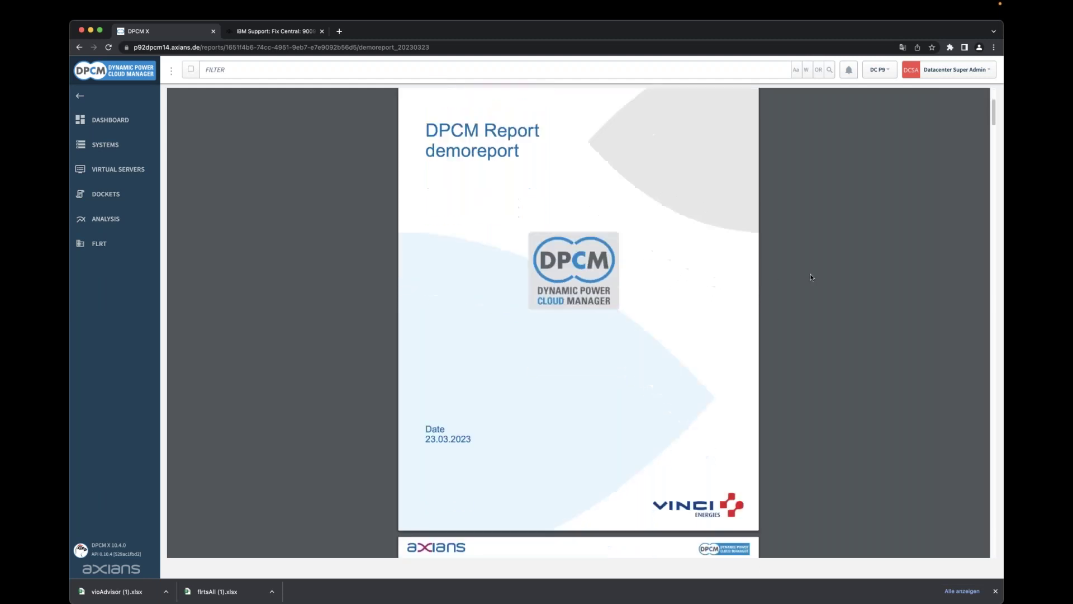
scroll(811, 277, "up", 4)
scroll(811, 273, "down", 8)
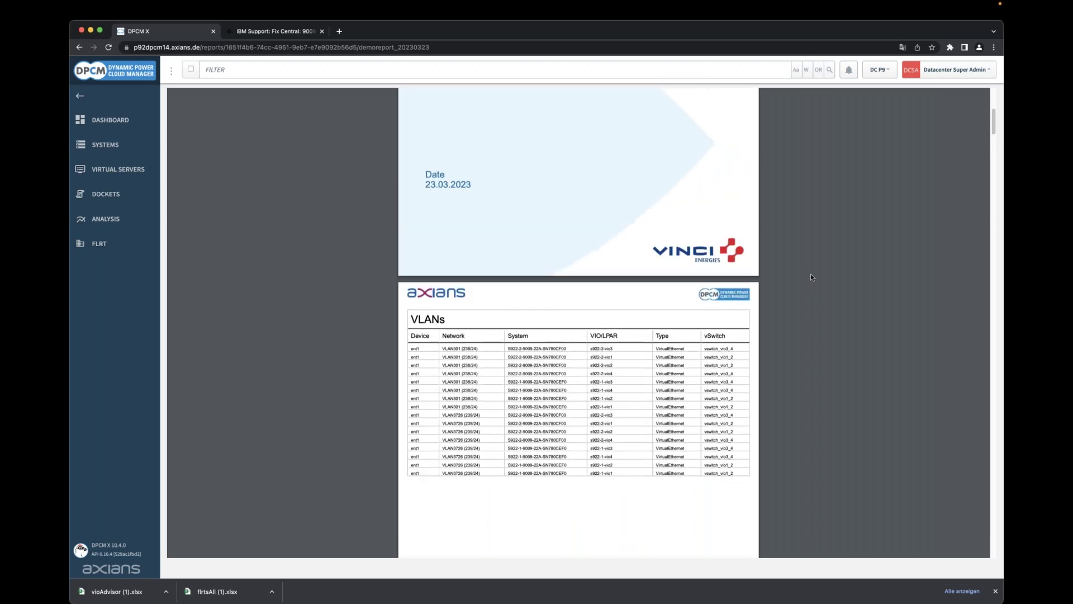
scroll(811, 276, "down", 20)
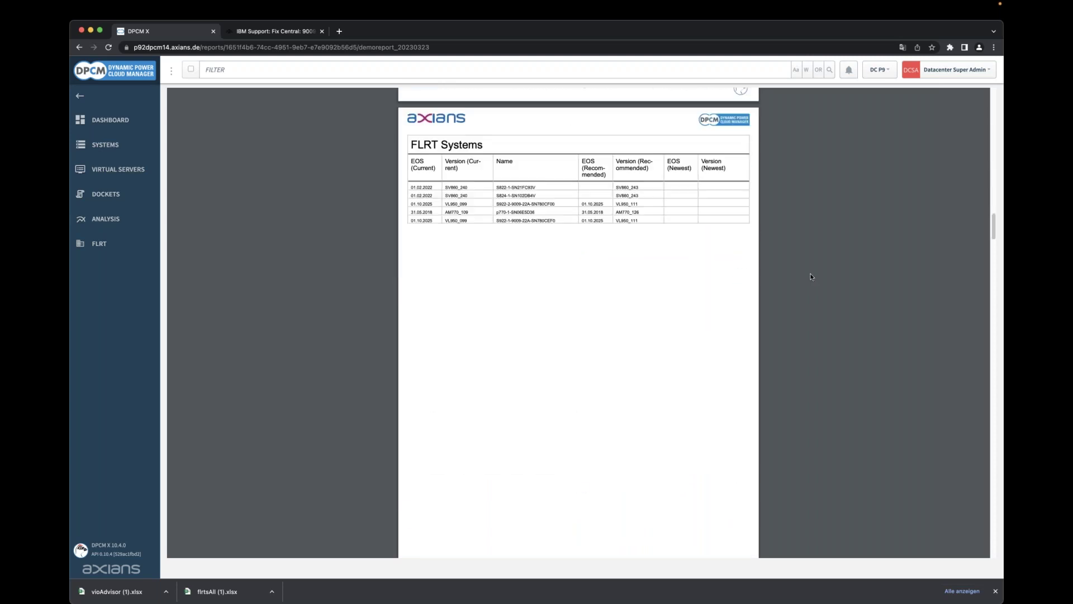
scroll(810, 276, "down", 15)
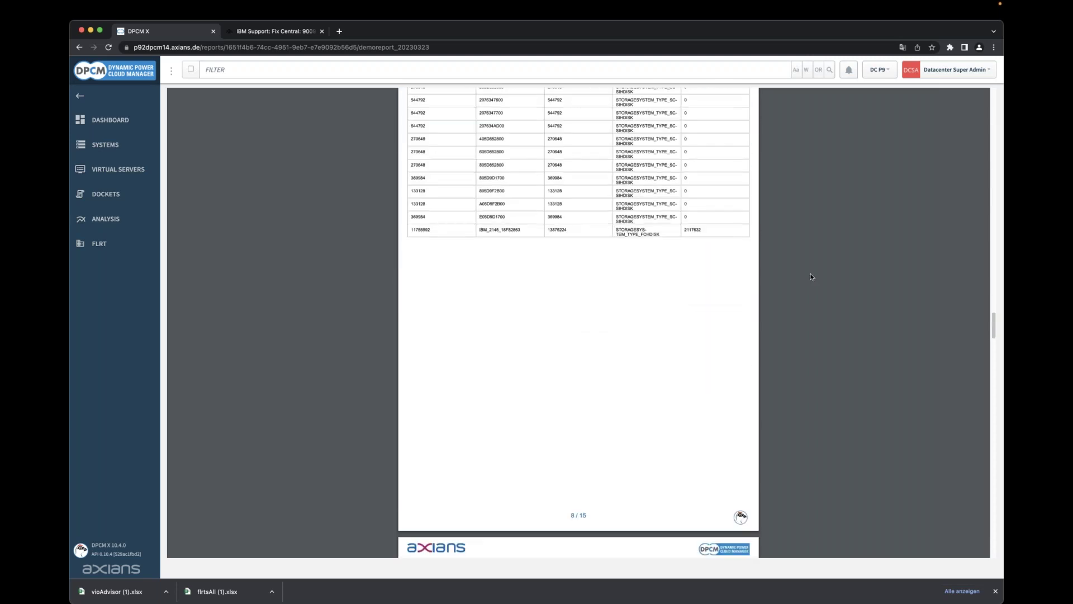
scroll(810, 276, "down", 15)
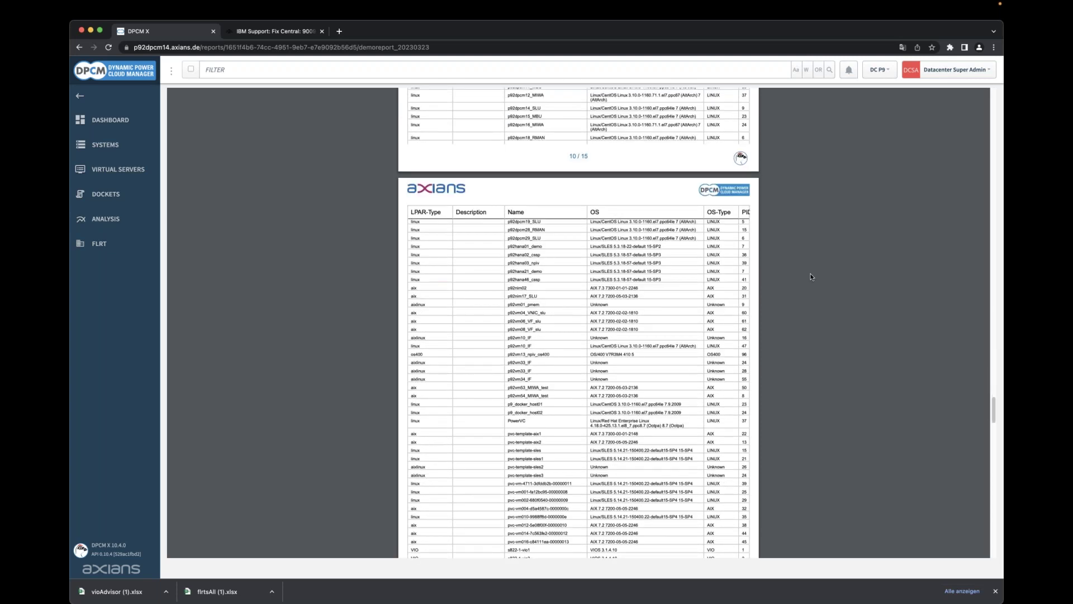
scroll(811, 277, "down", 3)
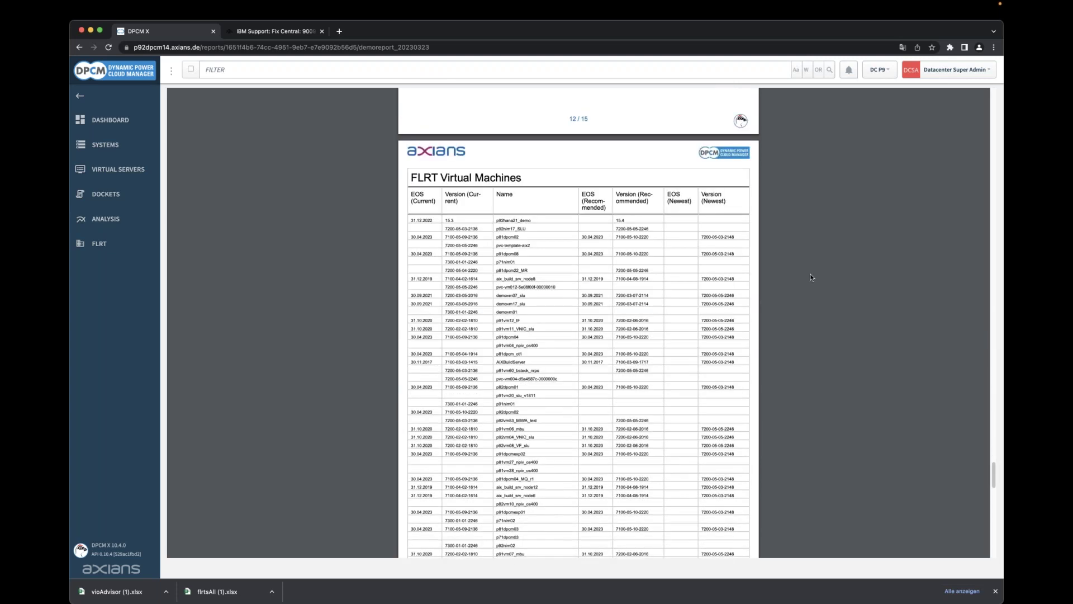
left_click(997, 591)
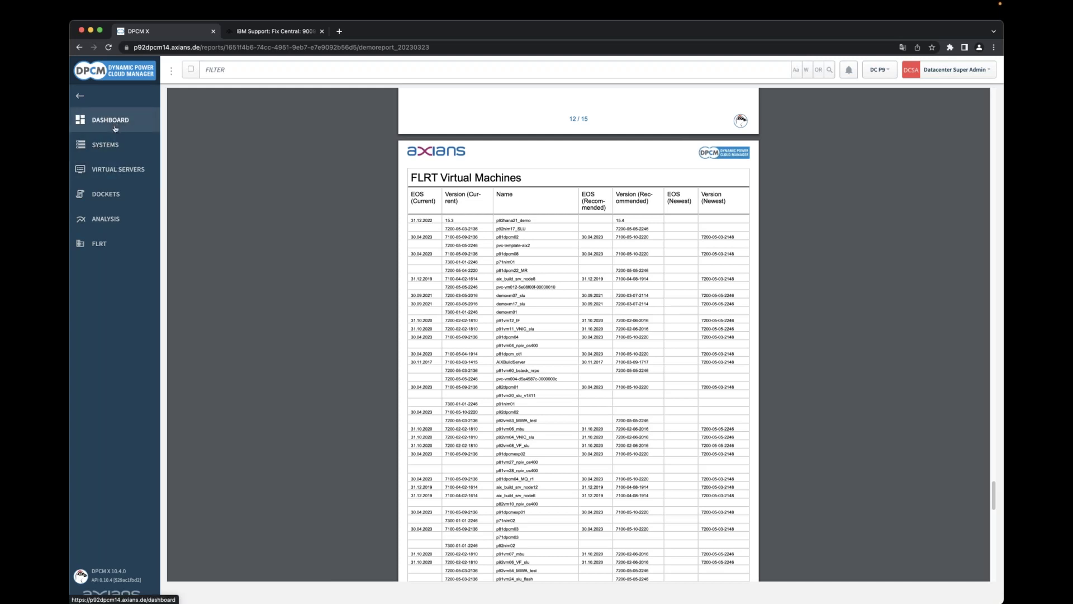
Show demovm20_slu's overview under Virtual Servers, then open and cancel the New VM form.
left_click(118, 168)
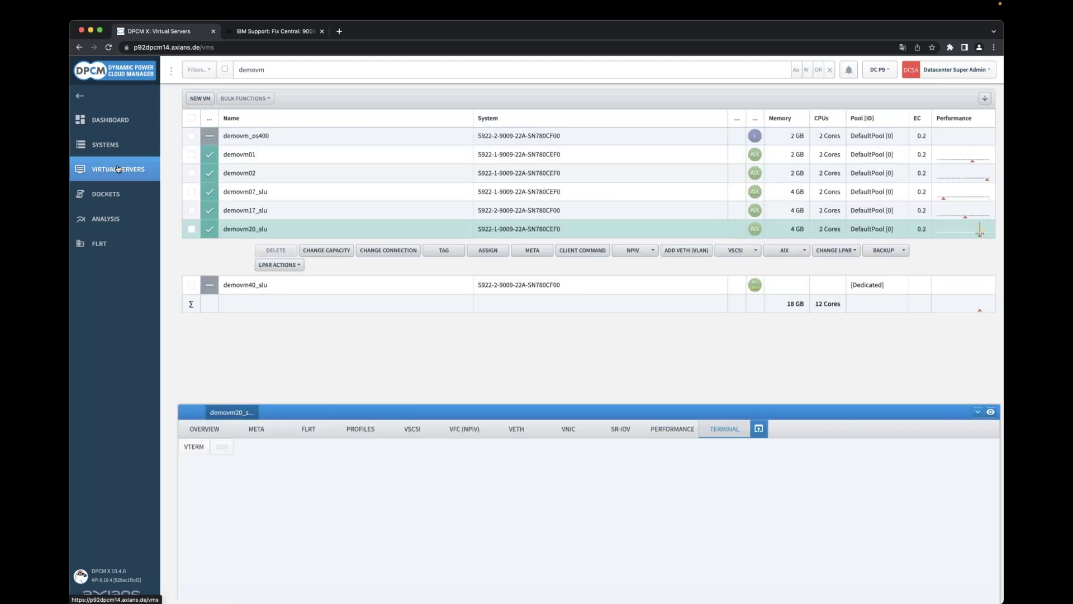
left_click(207, 430)
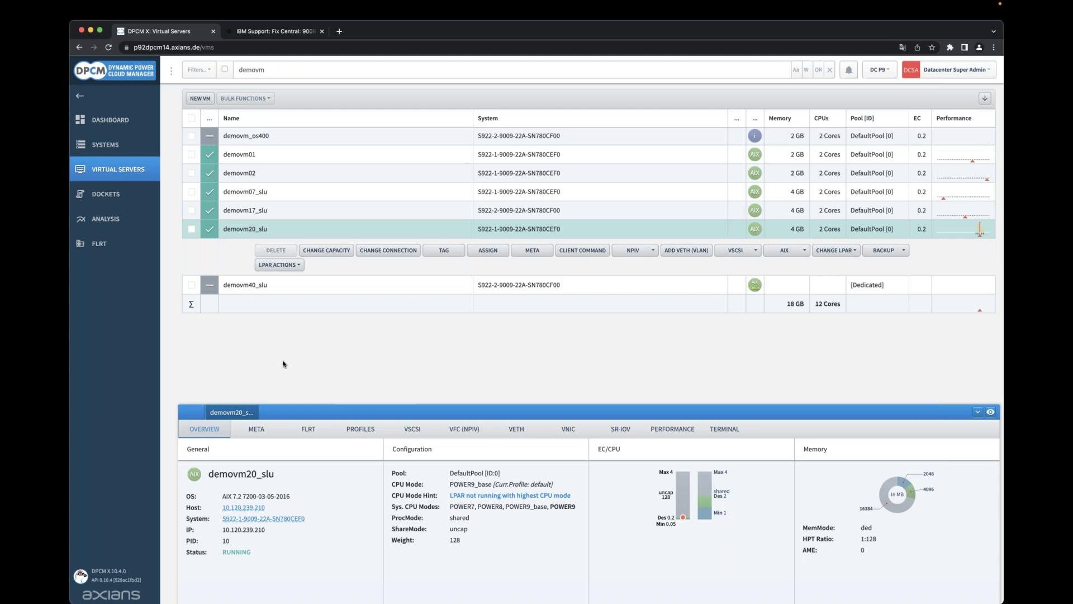
left_click(200, 99)
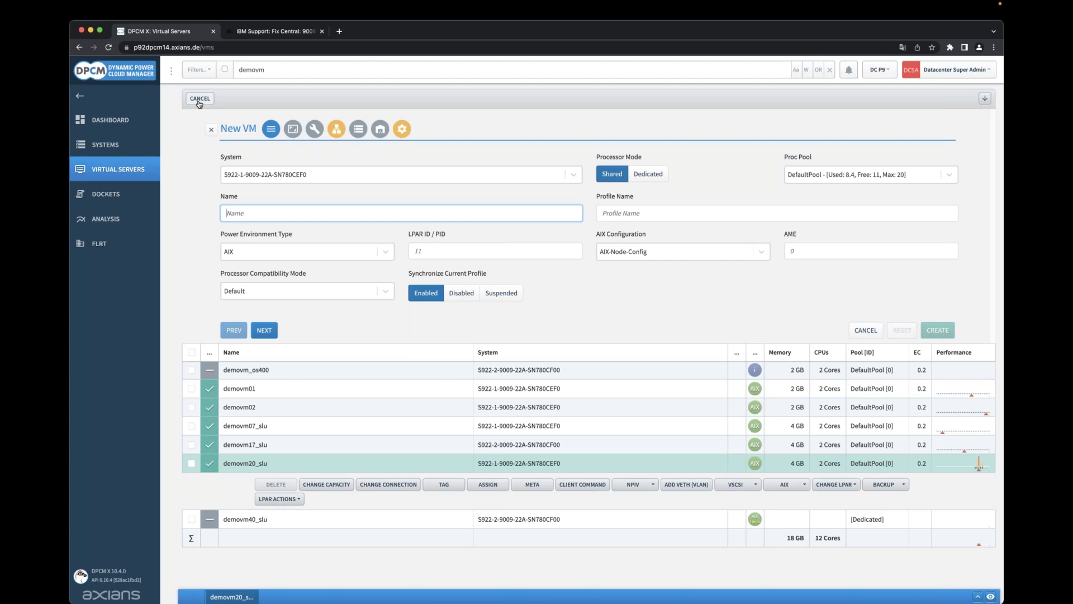
left_click(199, 99)
Open the Admin area in a new tab and go to Access > Roles.
left_click(953, 73)
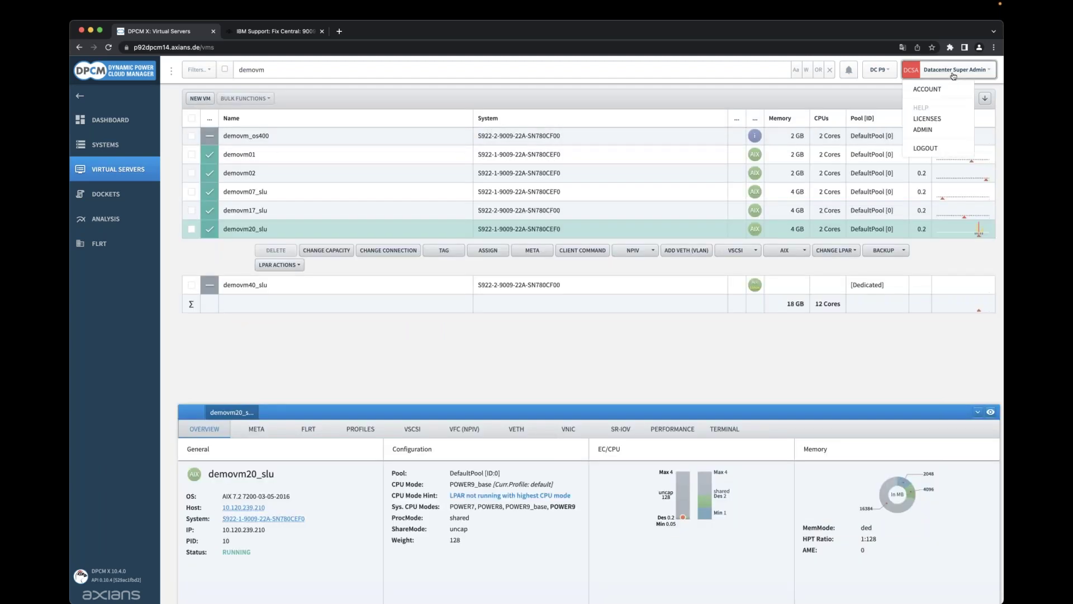
left_click(927, 131)
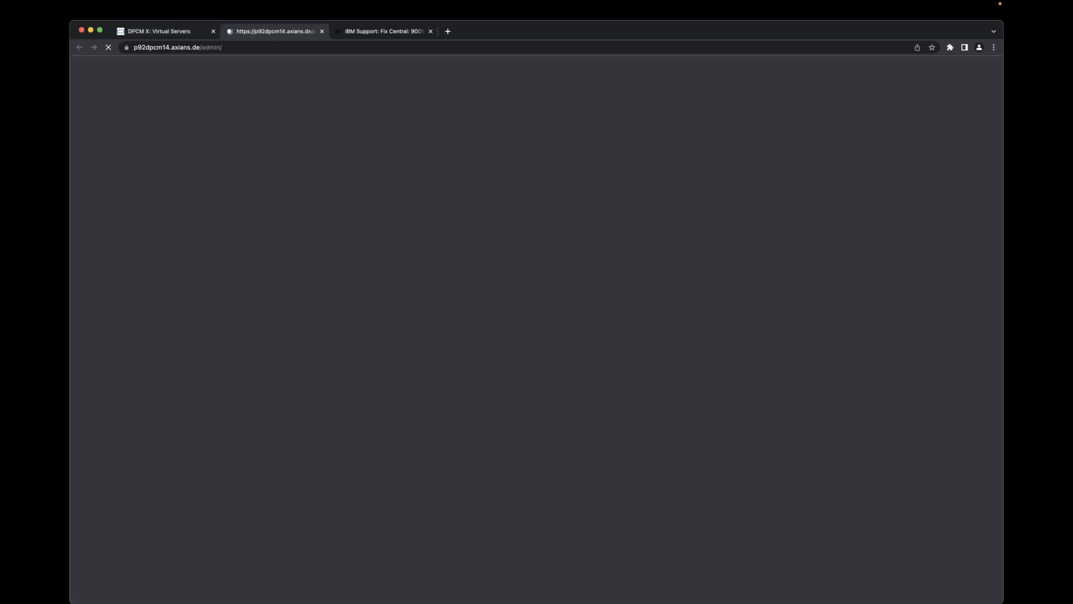
left_click(104, 200)
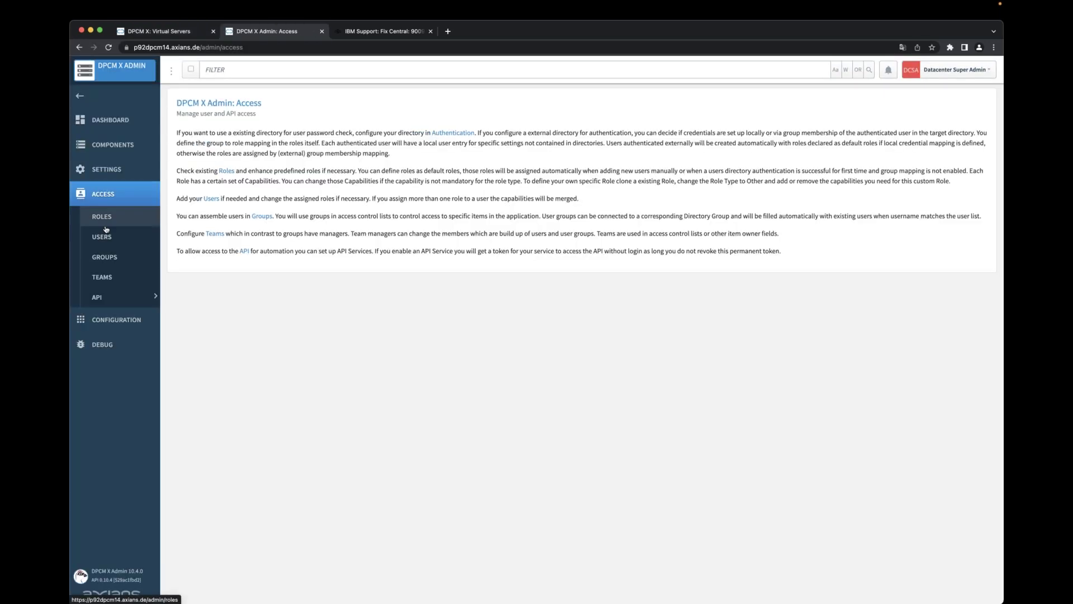
left_click(103, 219)
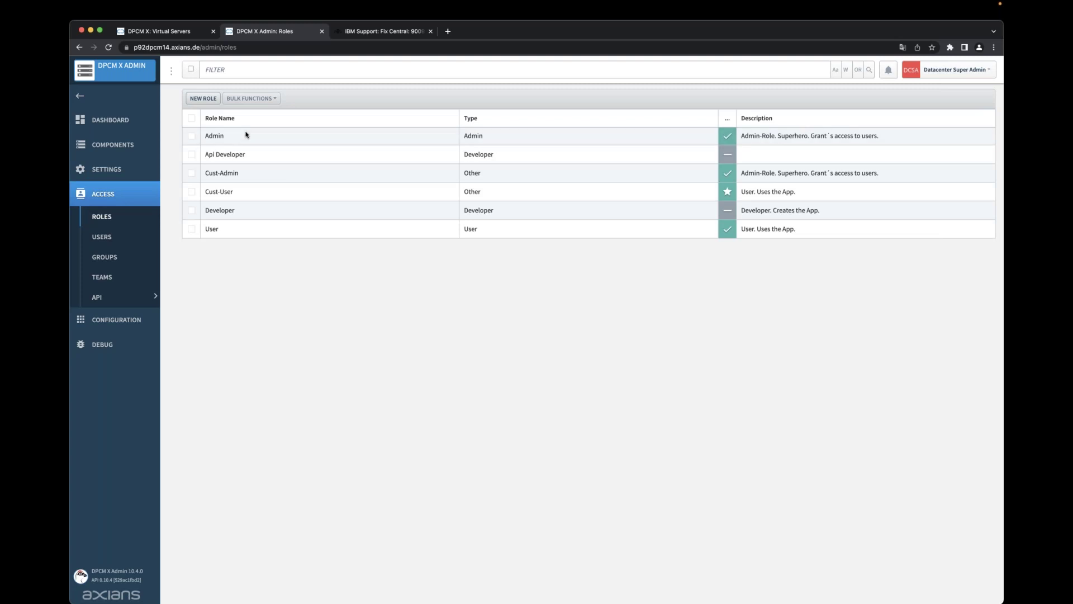
Review the Cust-Admin role's capabilities in its editor, then close it without saving.
left_click(251, 172)
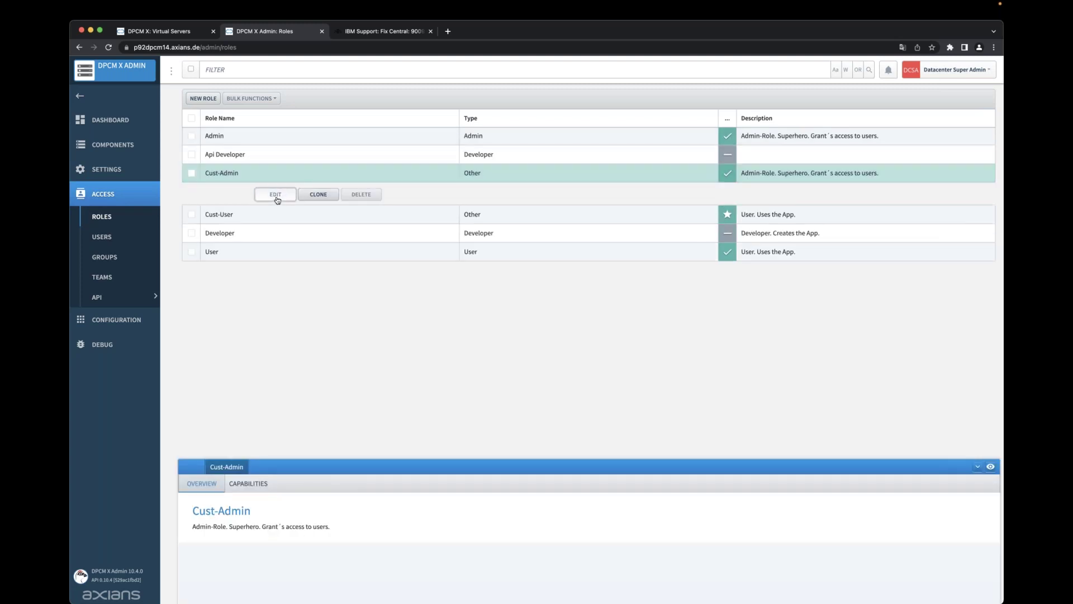
left_click(277, 195)
left_click(758, 217)
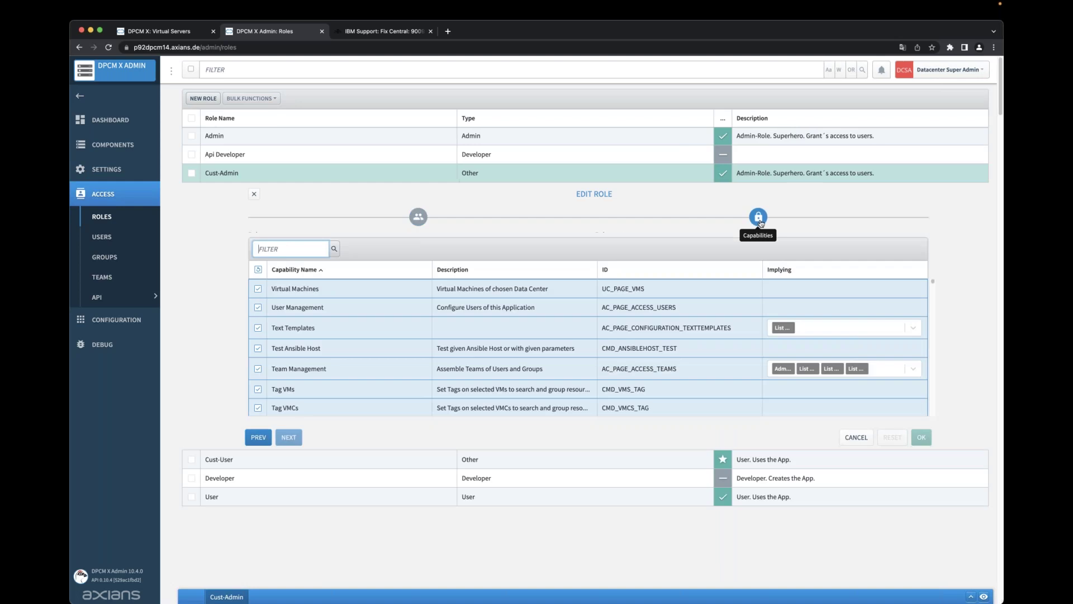
scroll(935, 289, "down", 5)
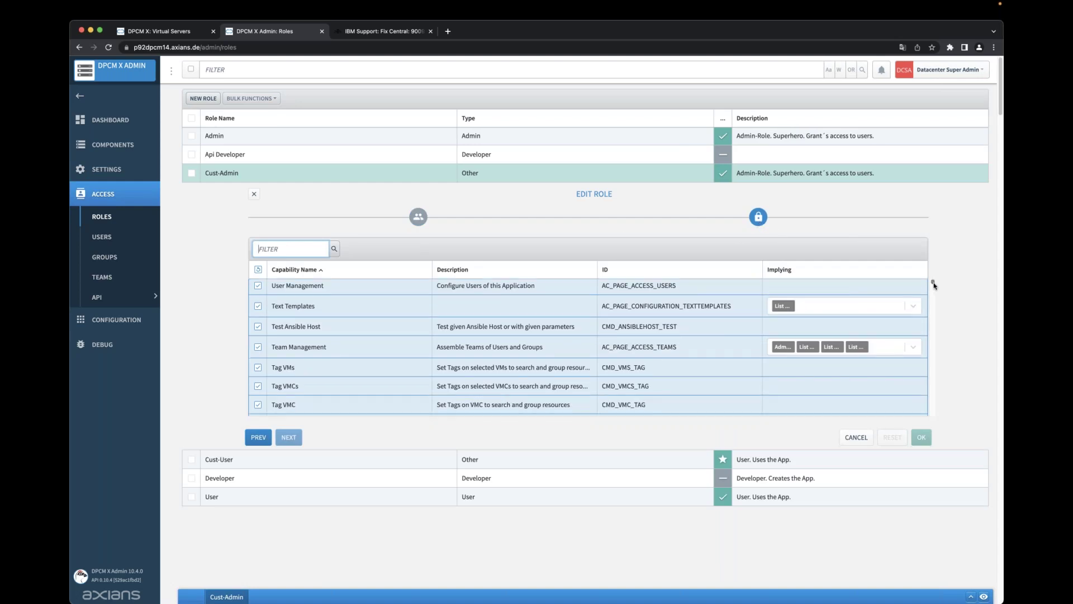
mouse_move(934, 286)
left_mouse_down()
mouse_move(935, 412)
mouse_move(932, 279)
left_mouse_up()
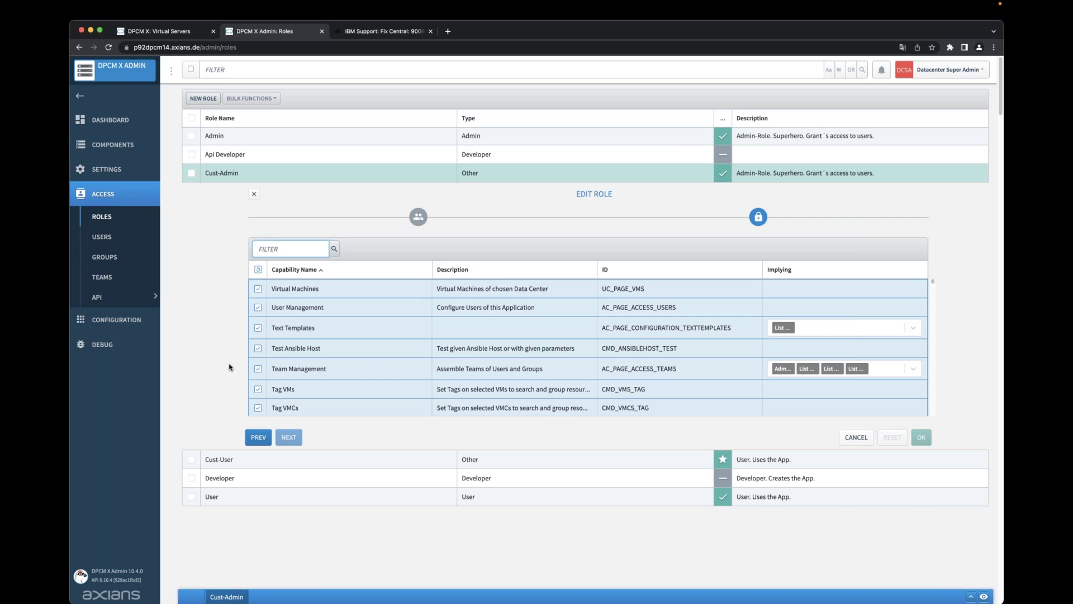
left_click(253, 195)
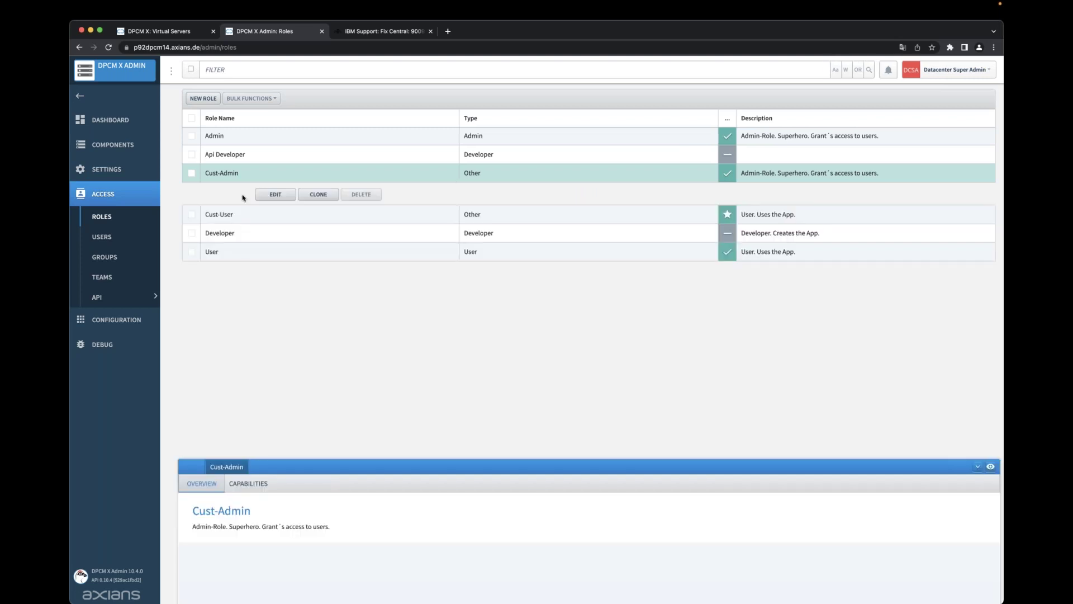
Return to the Virtual Servers tab and lower demovm20_slu's detail panel slightly.
left_click(163, 33)
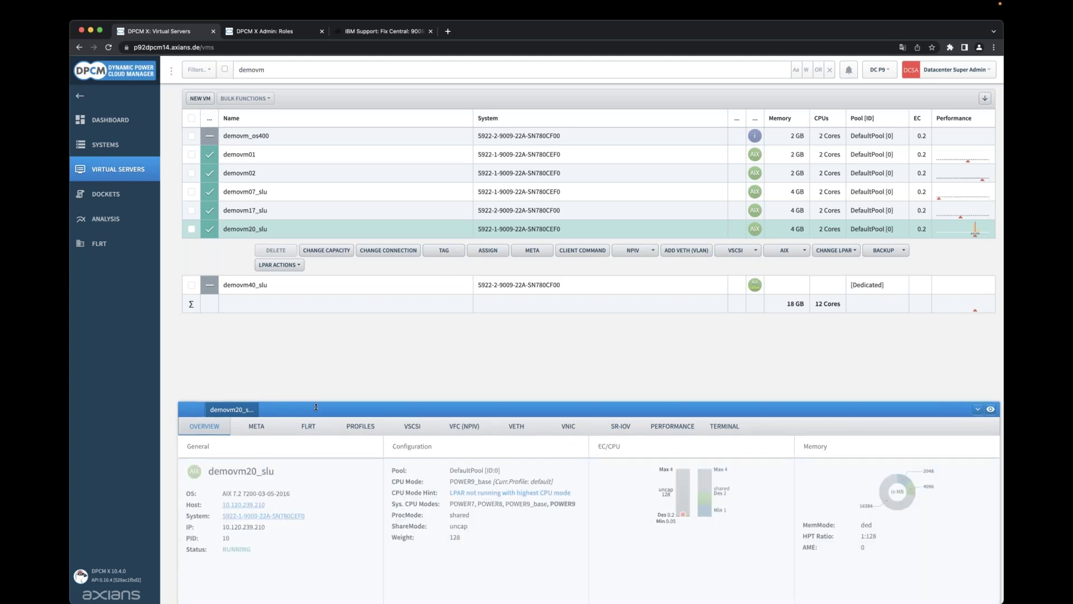
mouse_move(318, 411)
left_mouse_down()
mouse_move(321, 432)
mouse_move(320, 421)
left_mouse_up()
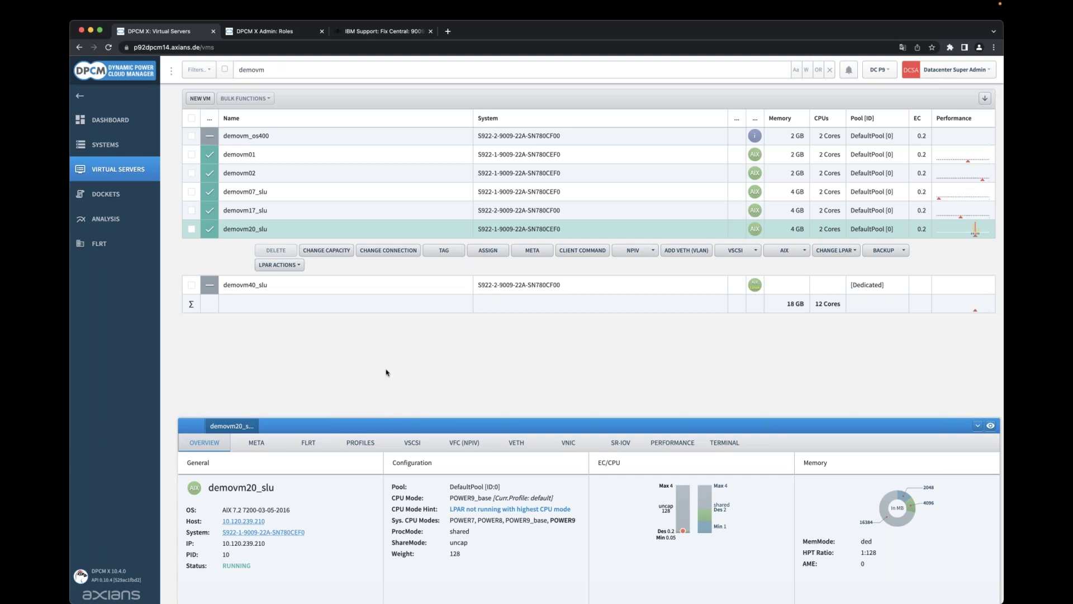
left_click(121, 147)
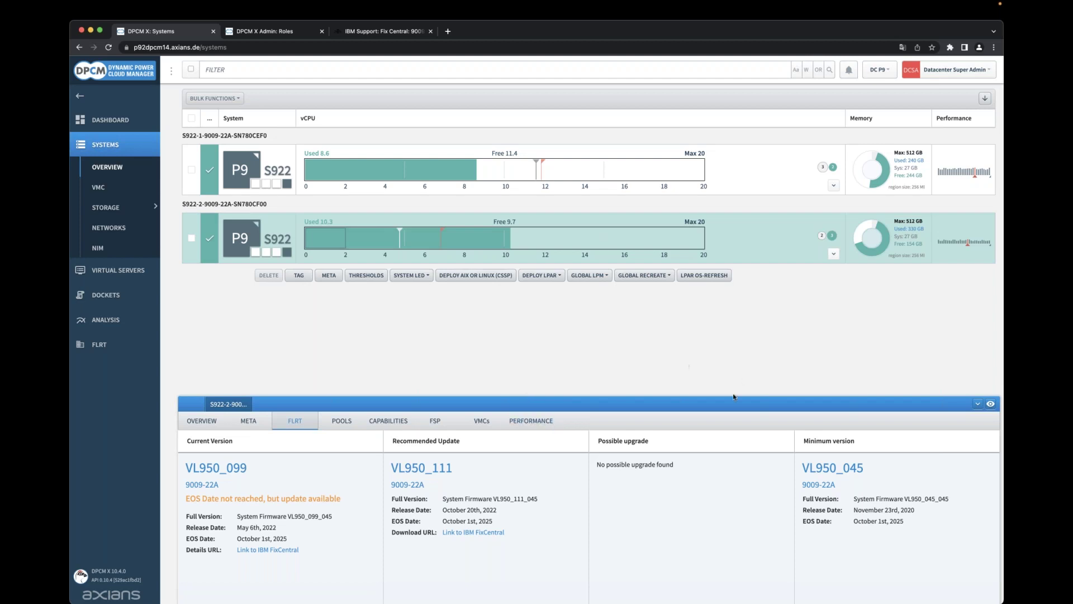
left_click_drag(749, 396, 729, 344)
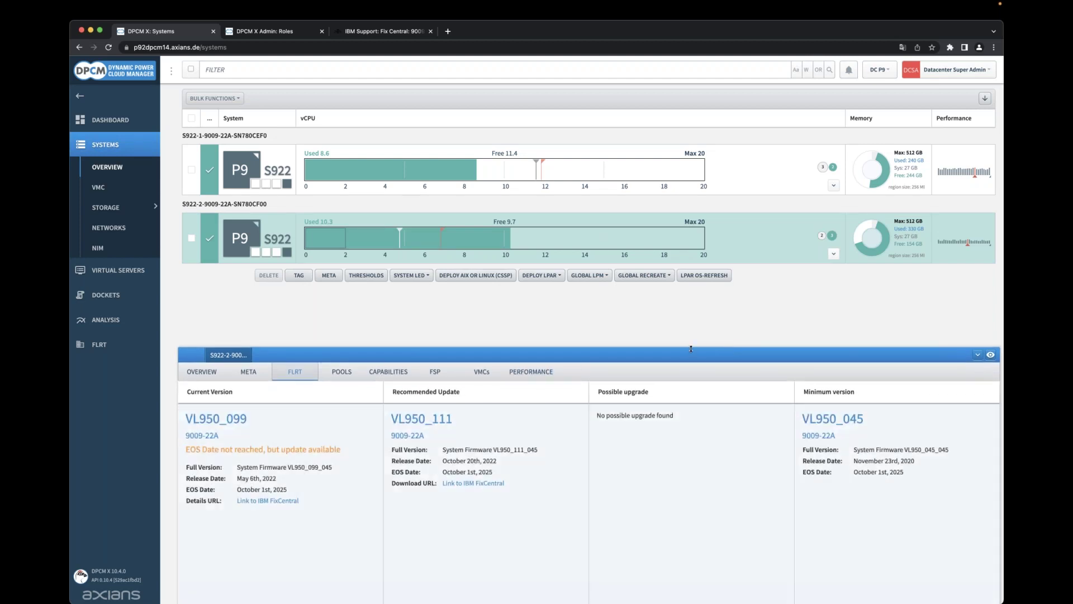
left_click(545, 376)
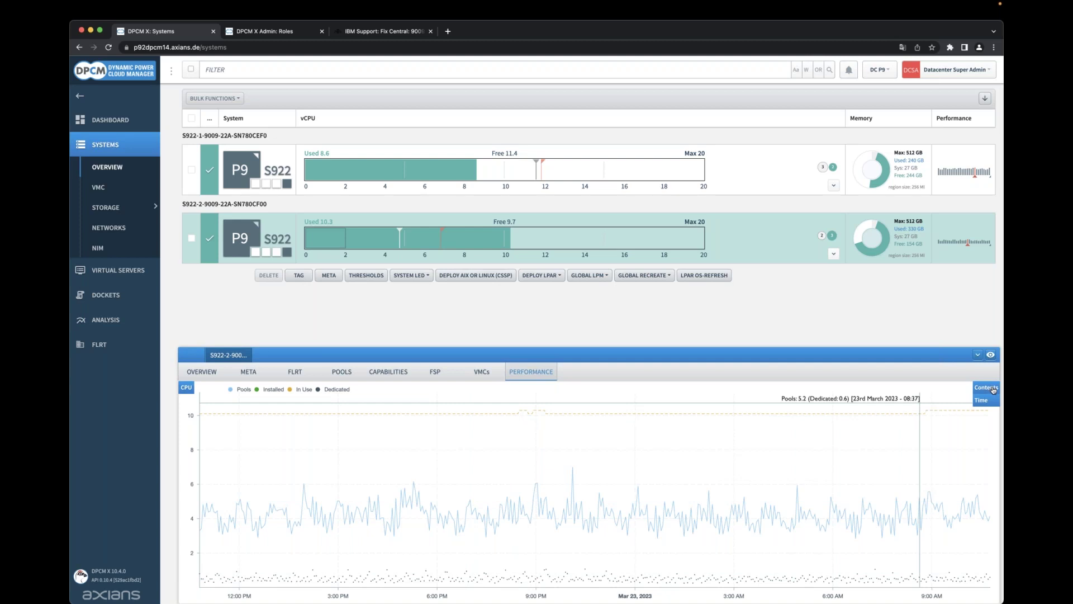
Swap the CPU chart for CPU LPARs Aggr., after briefly adding and removing Mem.
left_click(994, 390)
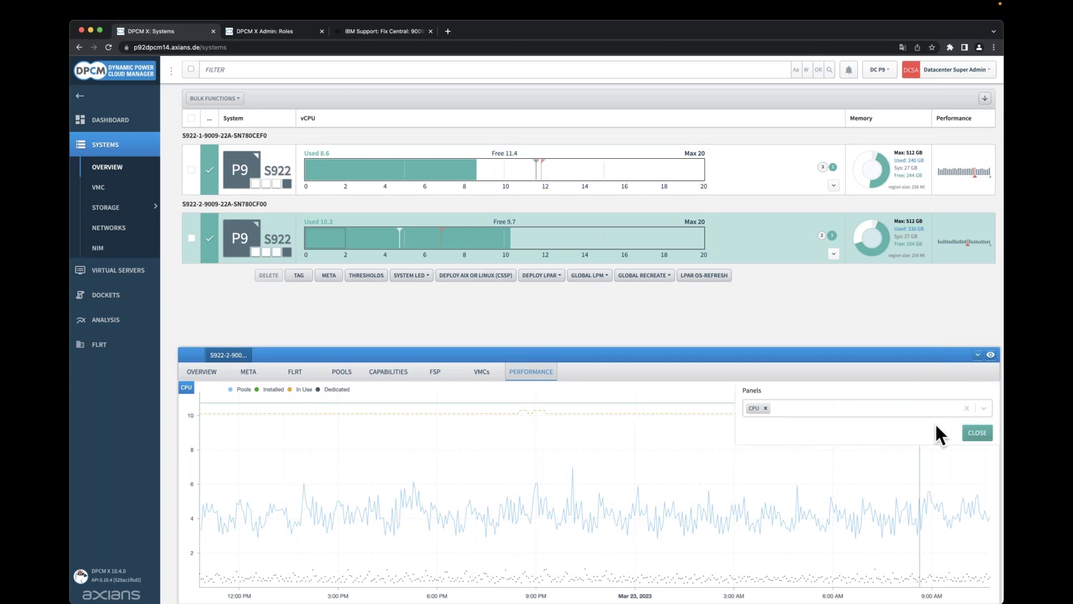
left_click(984, 408)
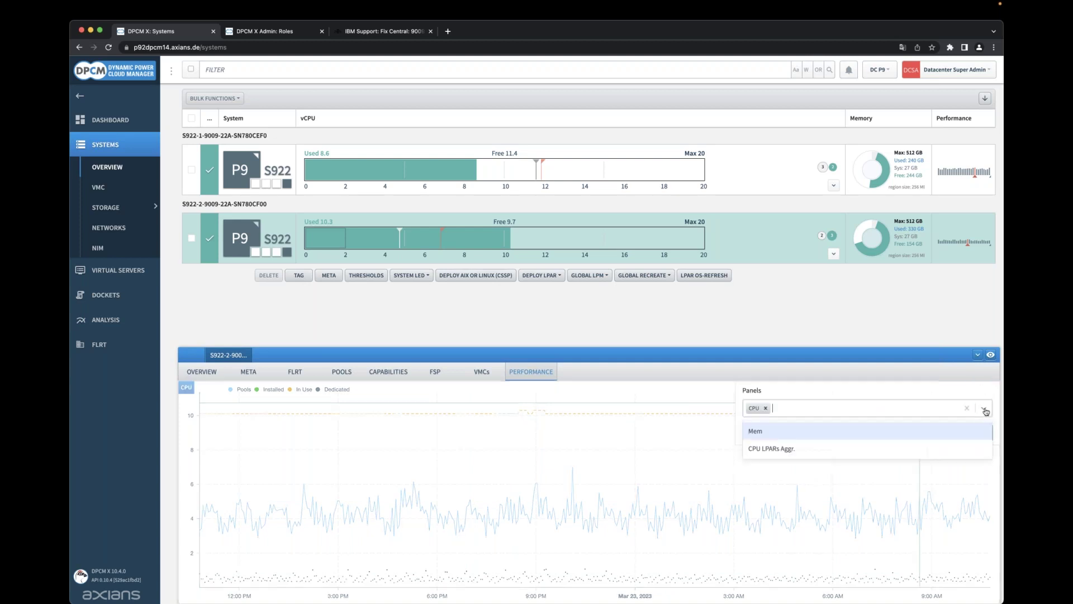
left_click(756, 432)
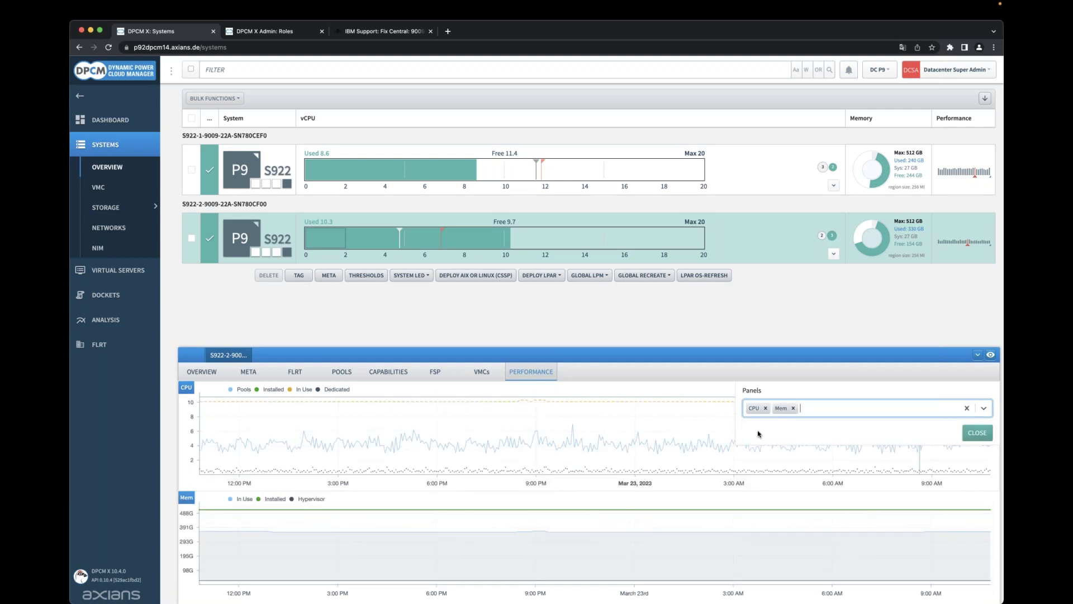
left_click(794, 408)
left_click(983, 409)
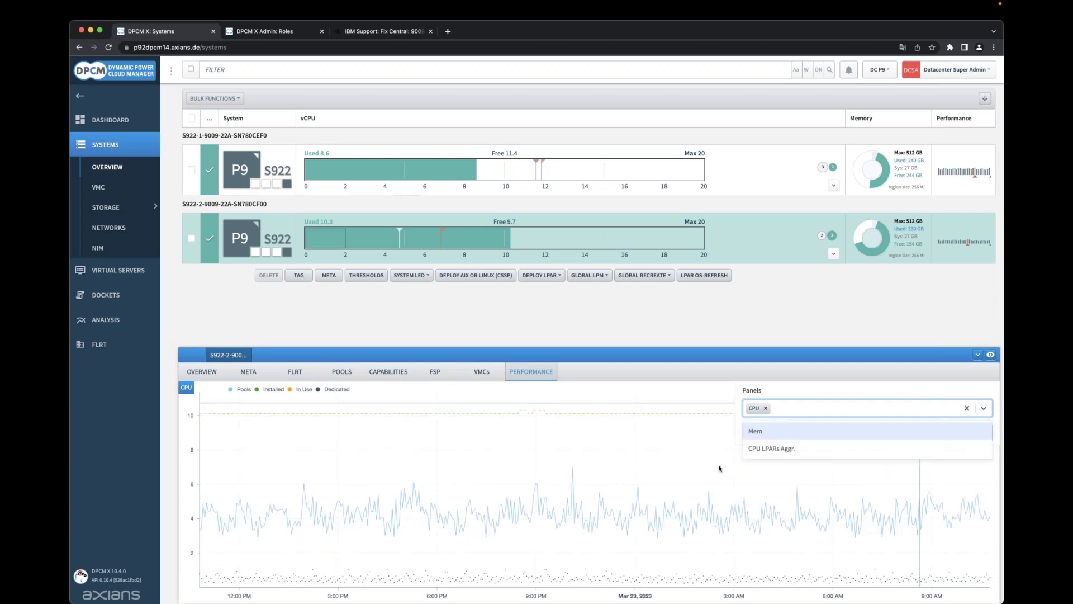
left_click(781, 450)
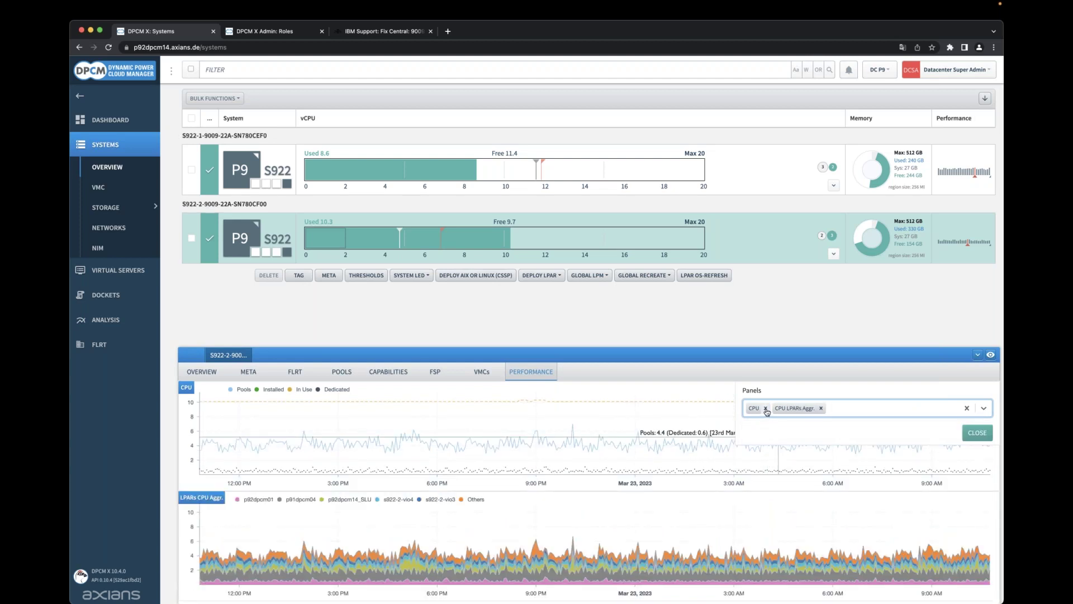
left_click(766, 409)
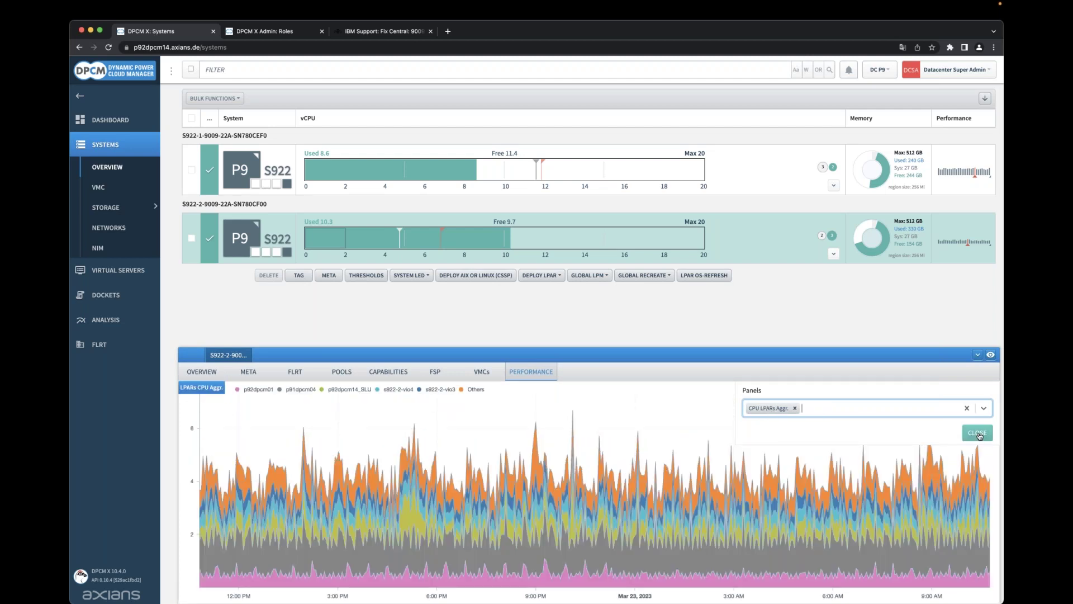
left_click(979, 435)
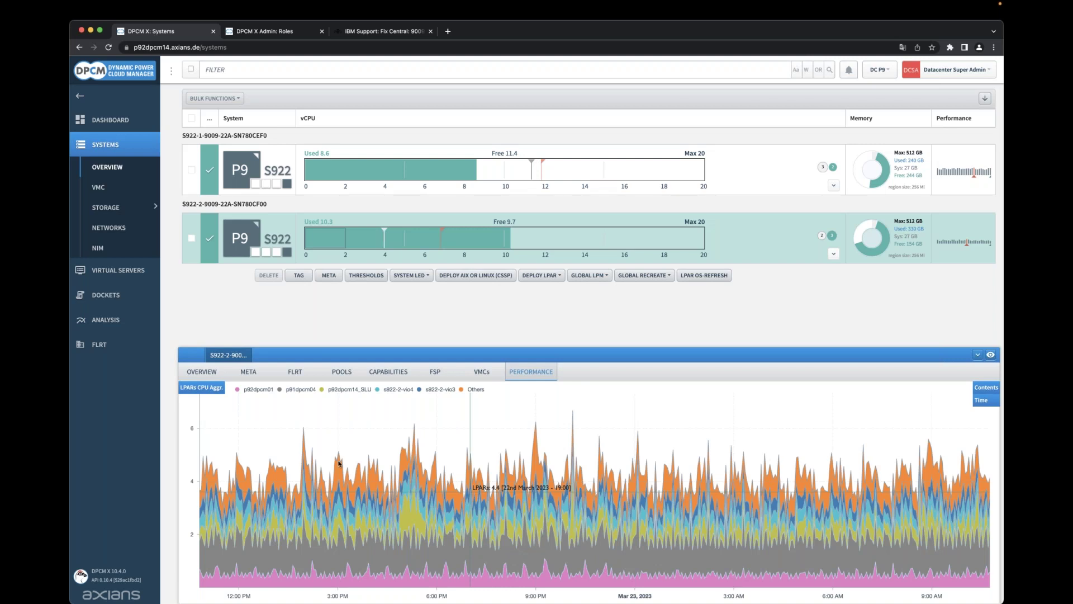
Reopen the Contents panel chooser on the performance chart.
left_click(990, 387)
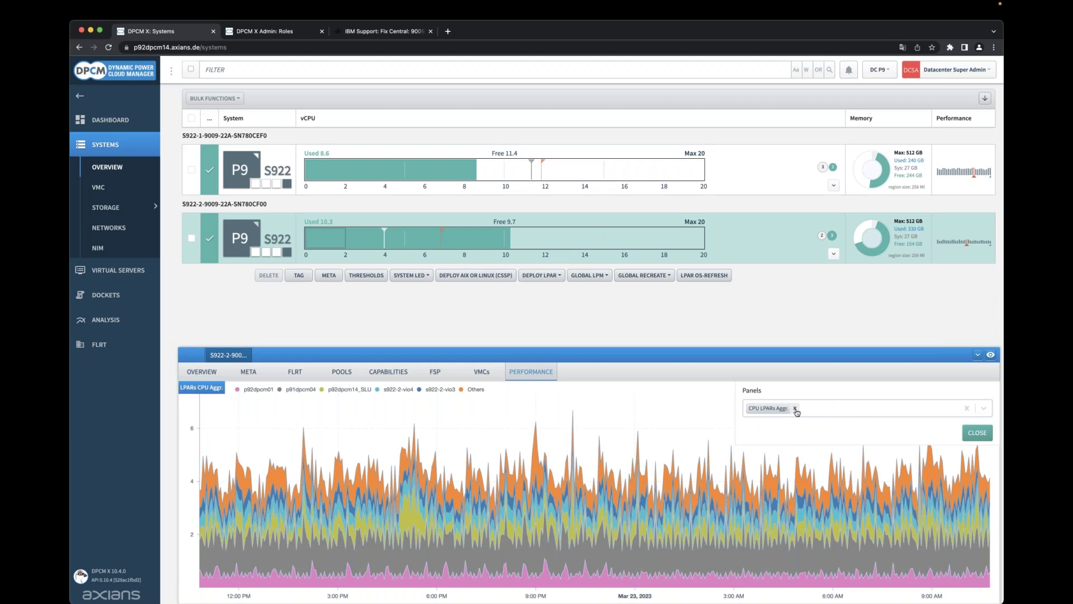
Replace the CPU LPARs Aggr. panel with the CPU panel.
left_click(794, 408)
left_click(984, 408)
left_click(755, 436)
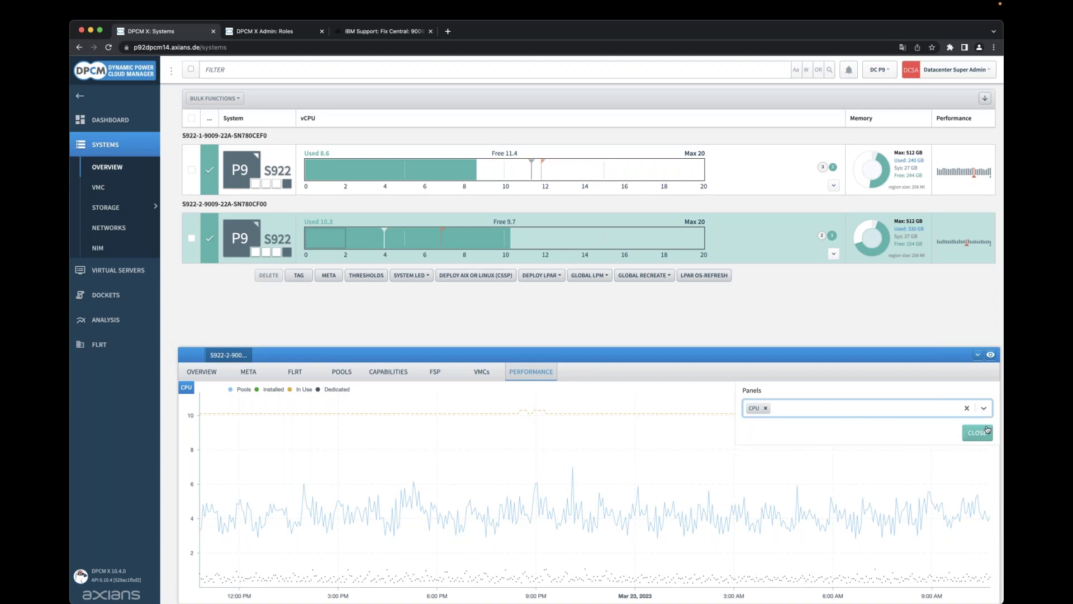
left_click(988, 431)
Try a custom 10:30–11:00 AM March 23 range, then revert the chart to Last 24h.
left_click(985, 407)
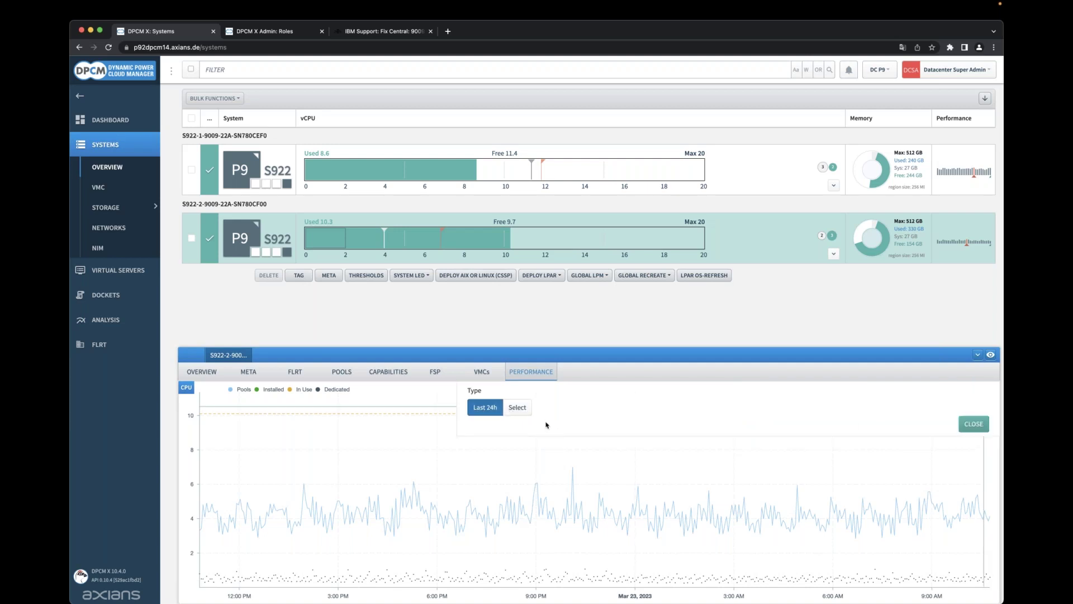
left_click(522, 410)
left_click(553, 448)
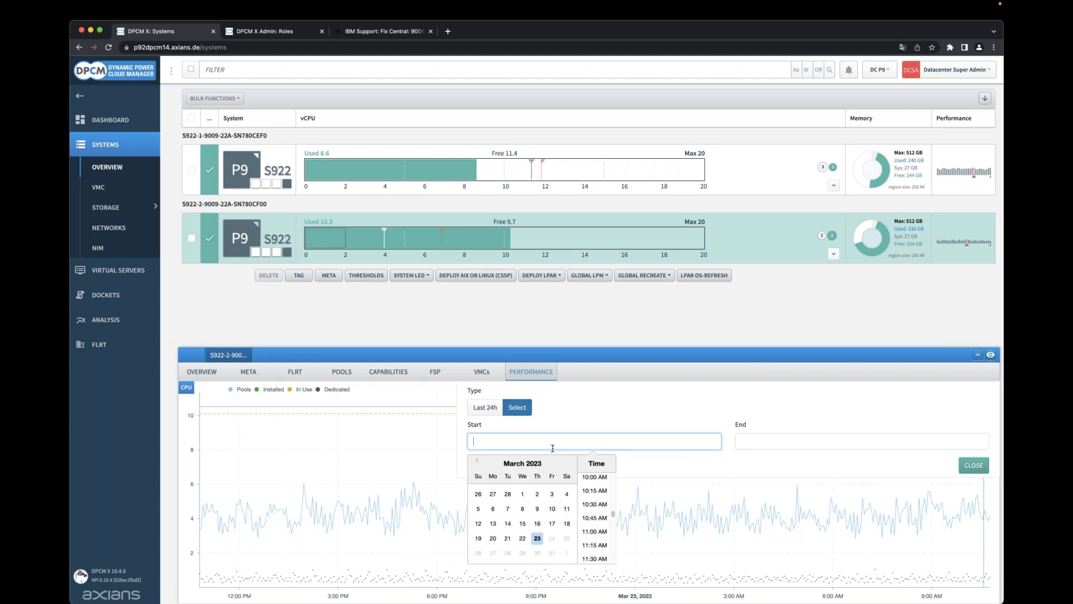
left_click(596, 508)
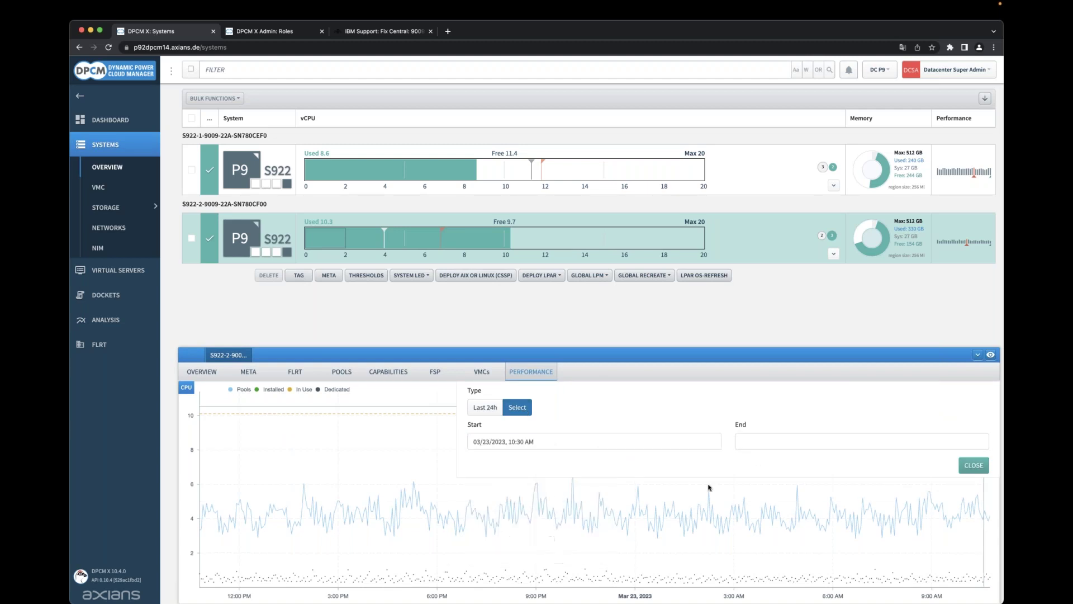
left_click(769, 439)
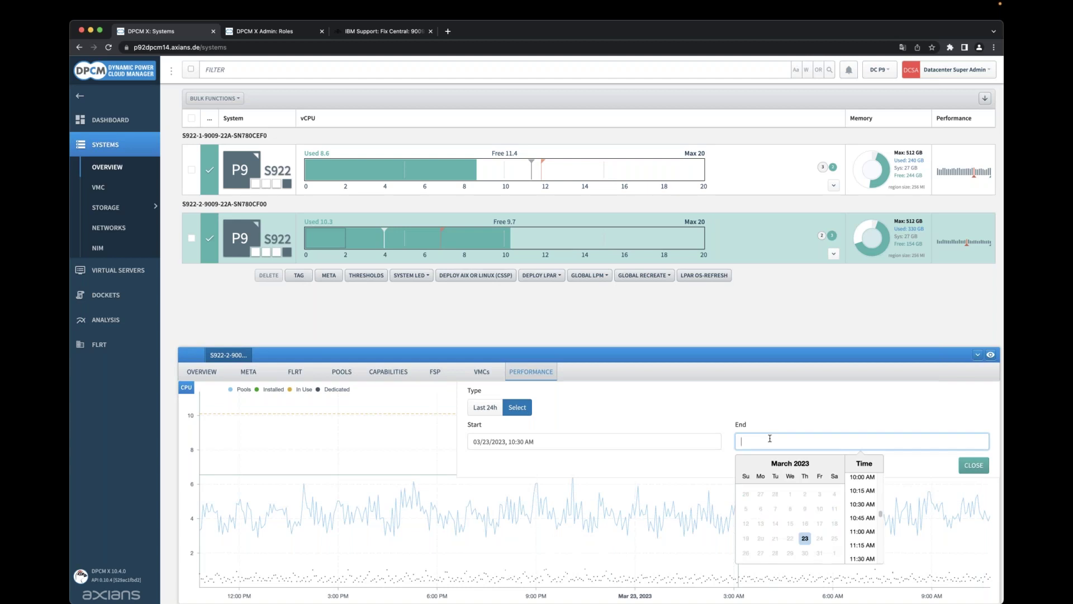
left_click(863, 531)
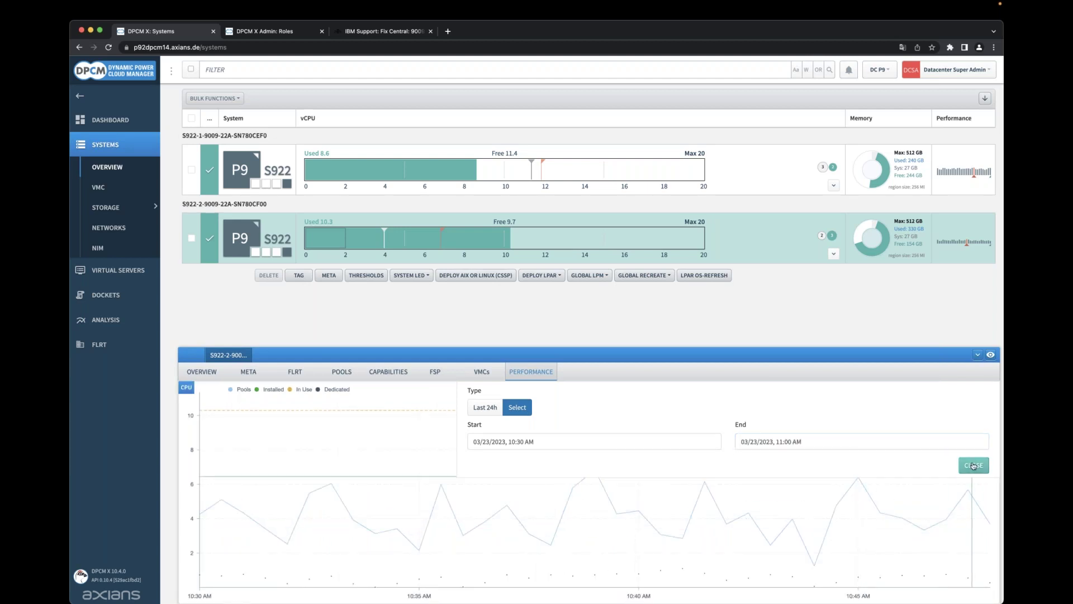
left_click(484, 407)
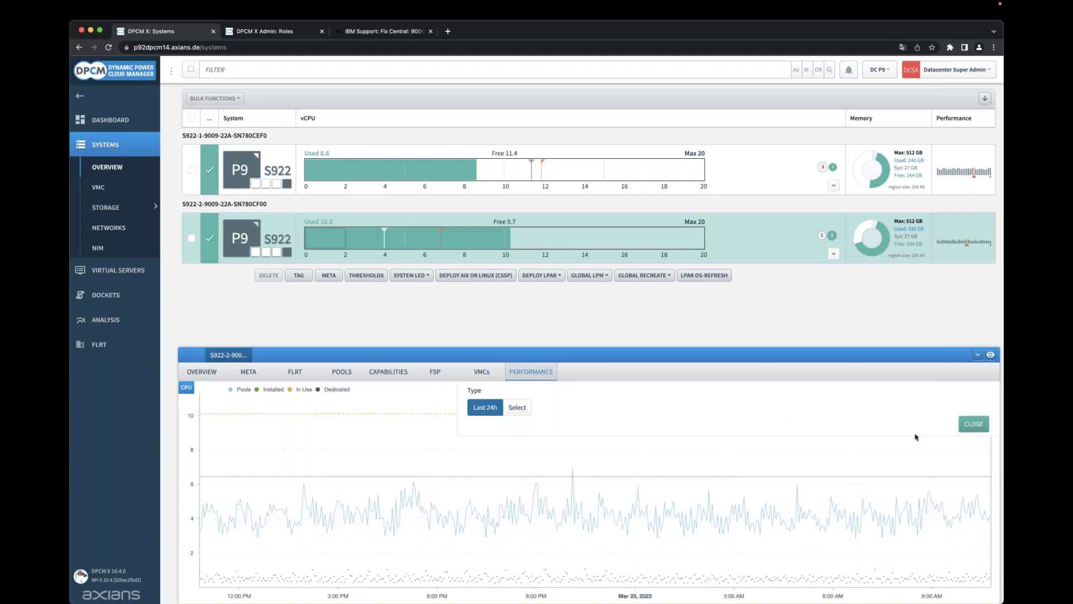
left_click(971, 426)
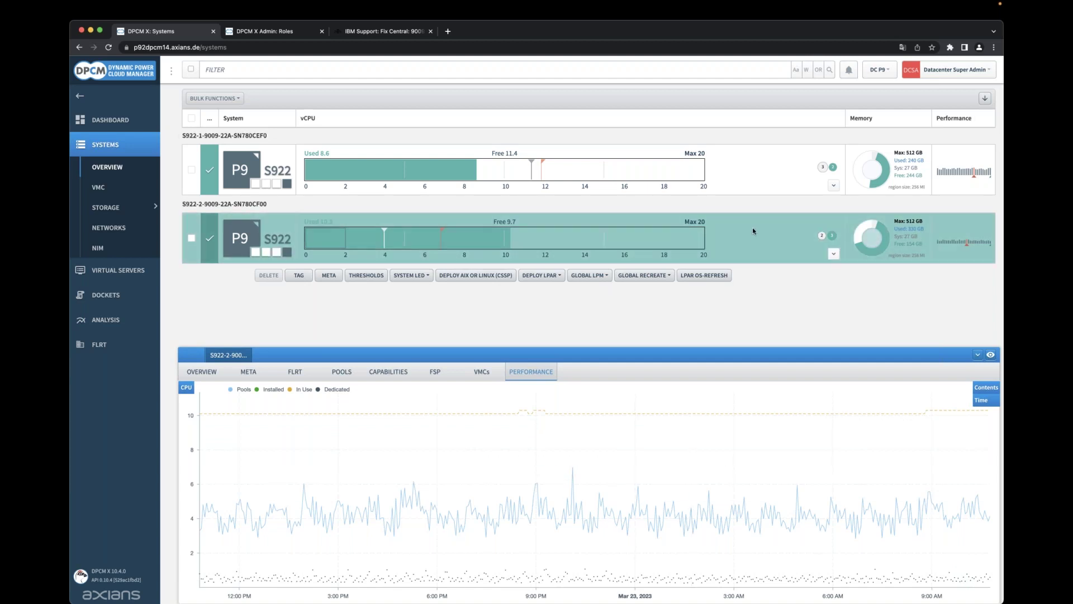
Chart both S922 systems in the Summary tab, shorten its panel, then reopen SN780CF00.
left_click(192, 169)
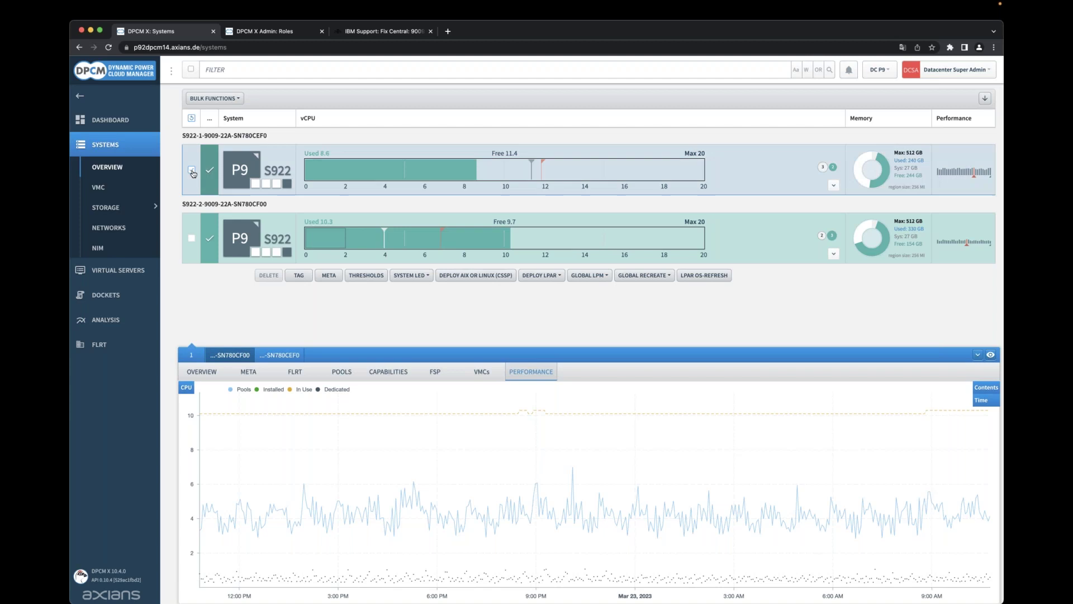
left_click(191, 238)
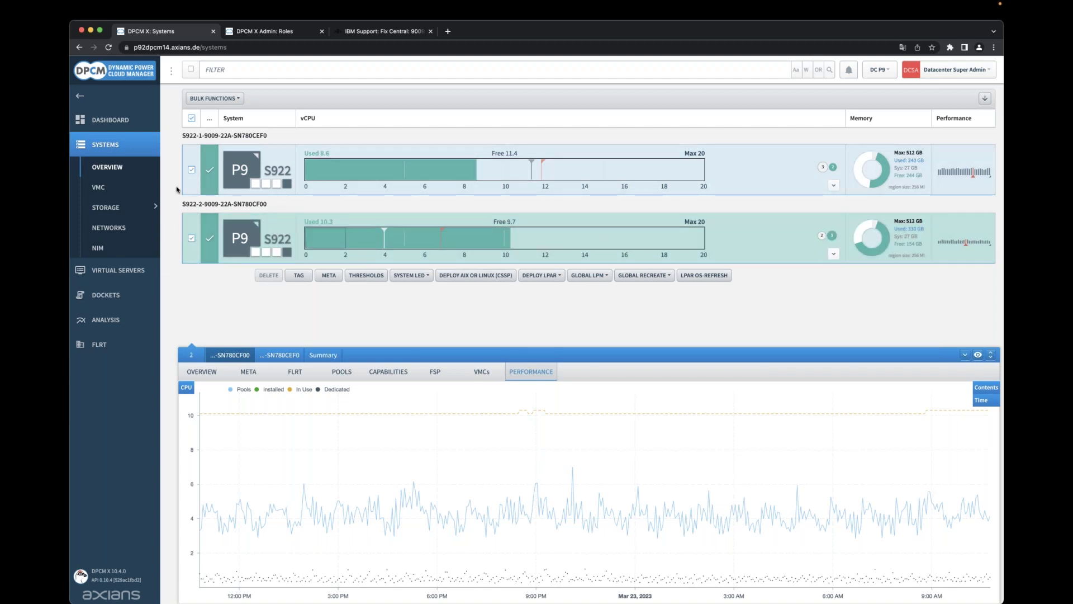
left_click(322, 358)
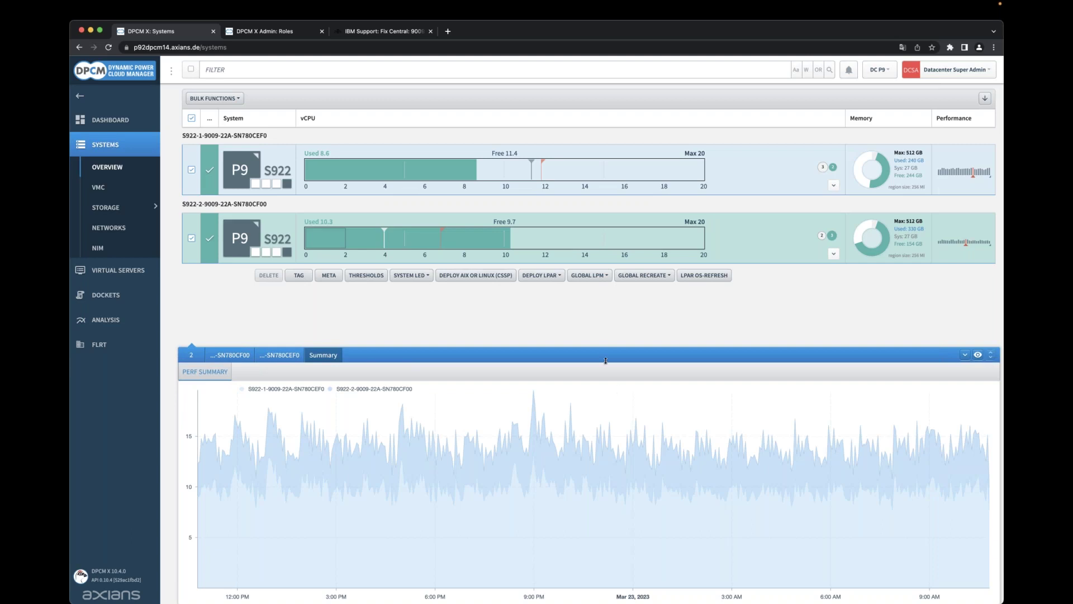
left_click_drag(607, 355, 987, 465)
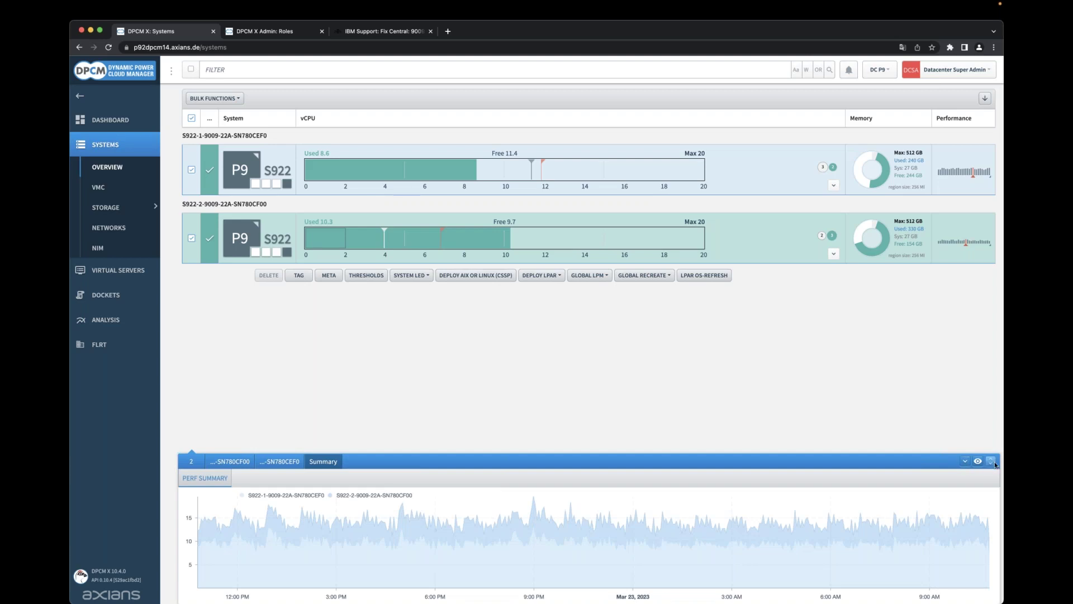
left_click(786, 249)
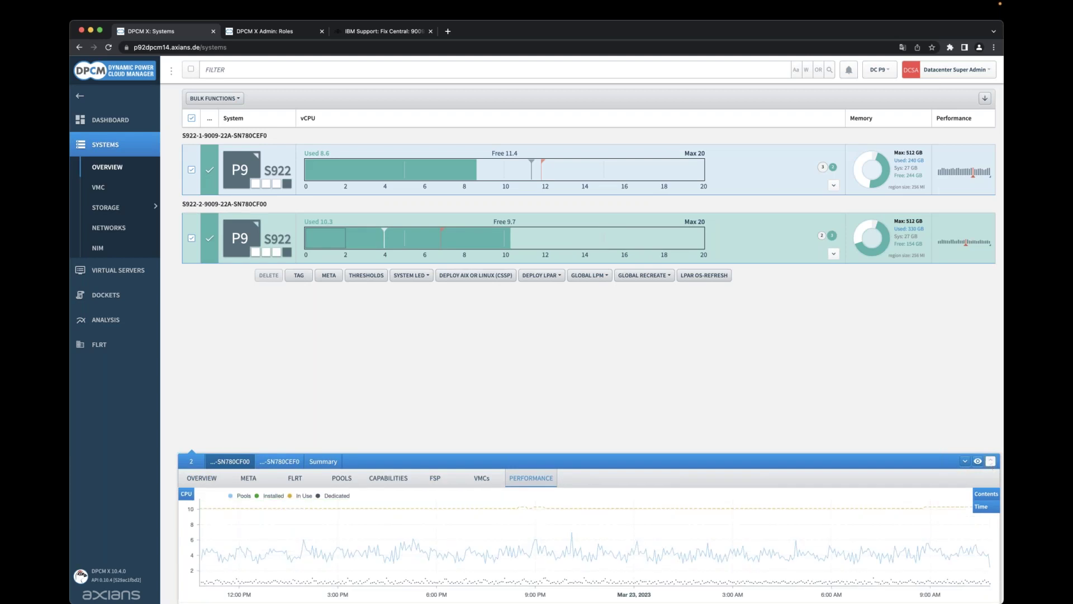
Maximize the CPU charts panel and launch Analysis on SN780CF00's CPU data.
left_click(991, 461)
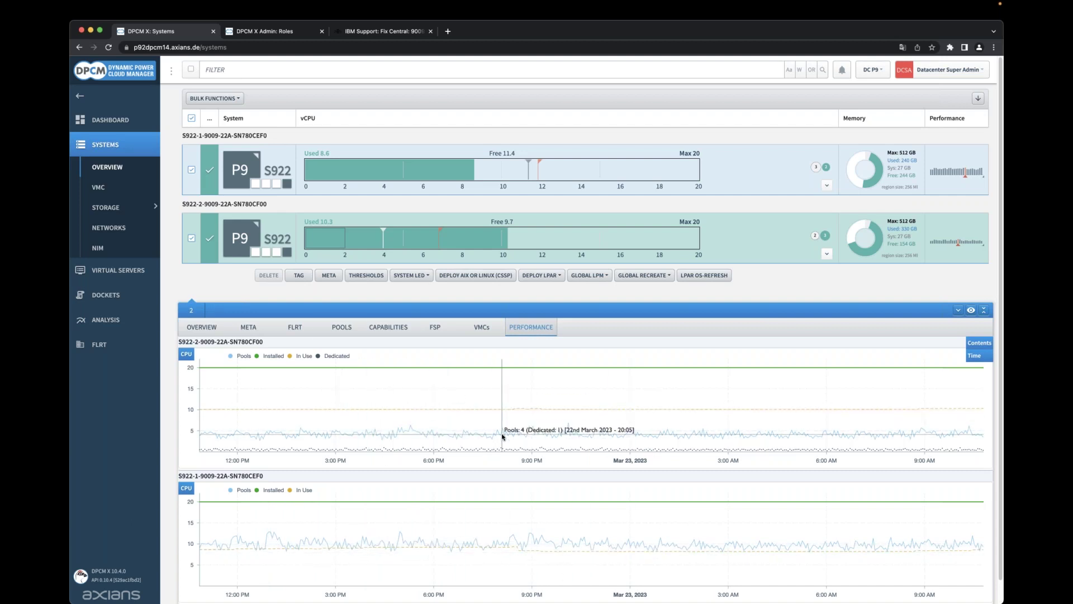
mouse_move(186, 358)
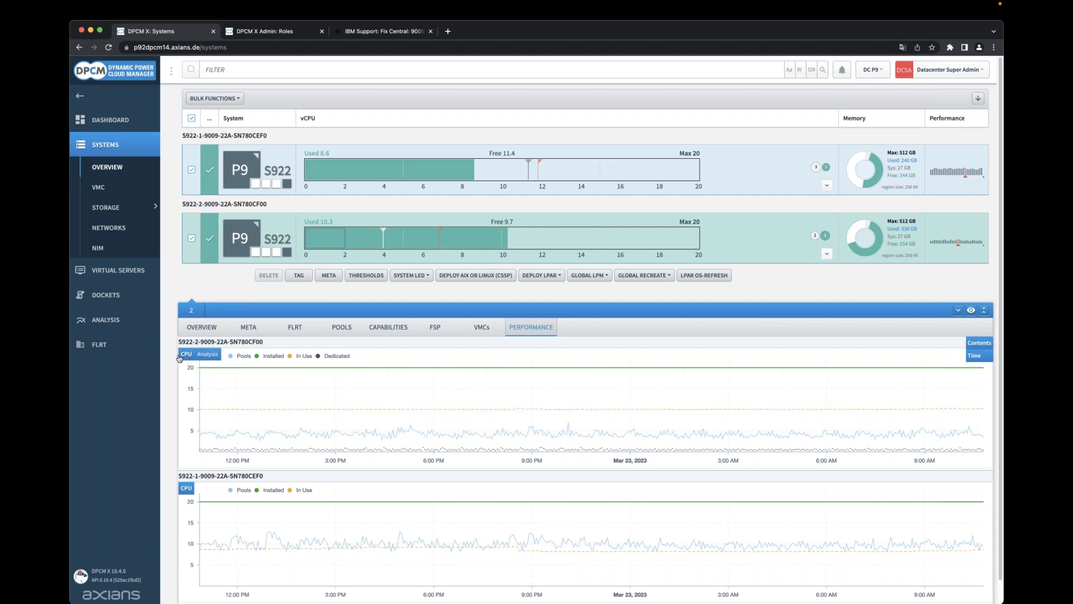
left_click(208, 356)
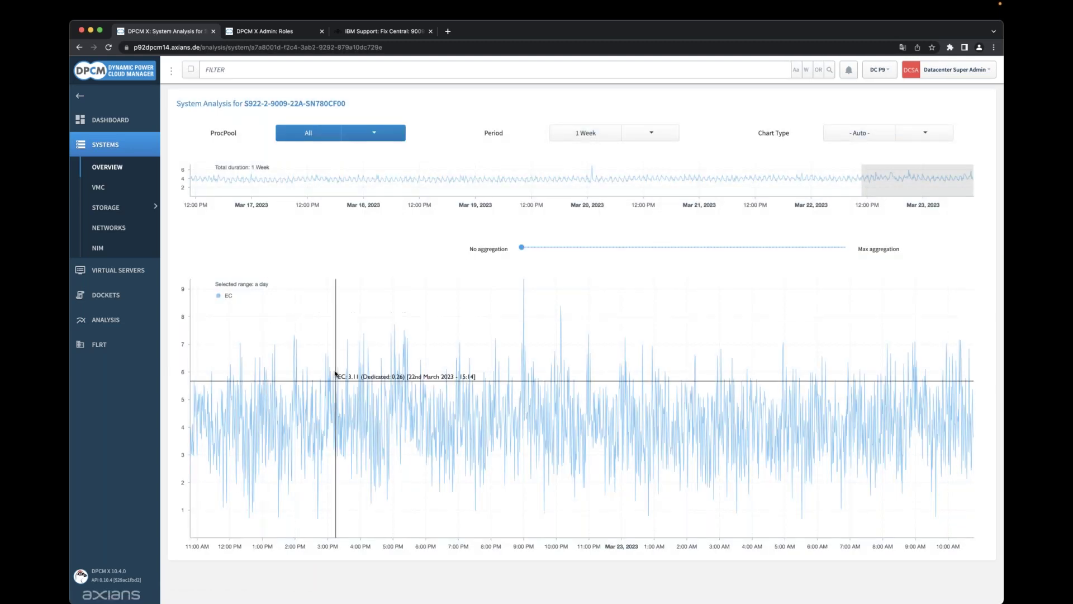
Set the analysis period to 1 Month and select the Mar 14–17 range.
left_click(651, 133)
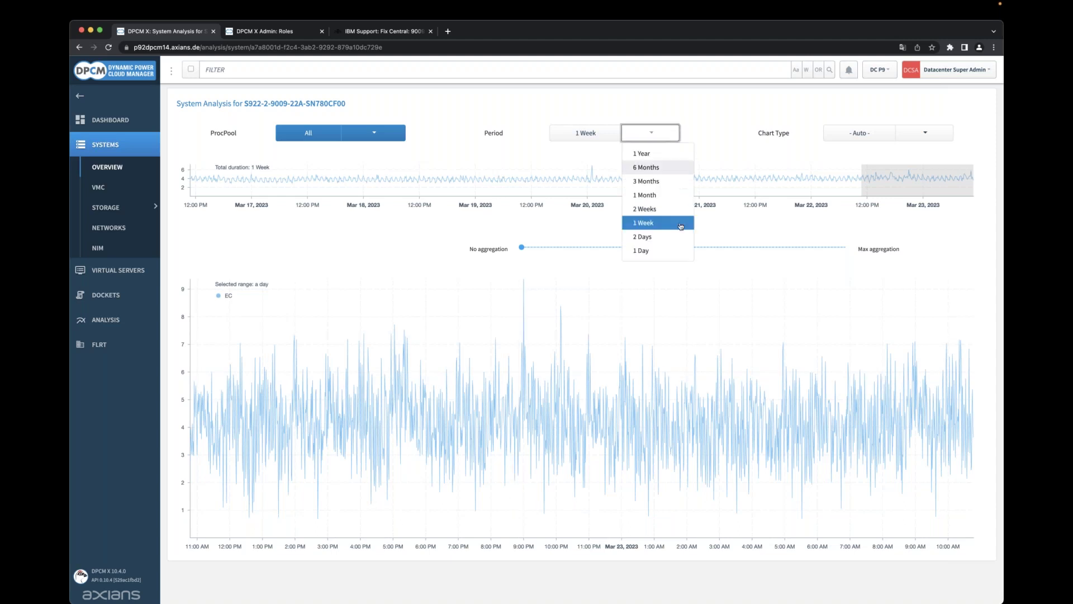
left_click(655, 196)
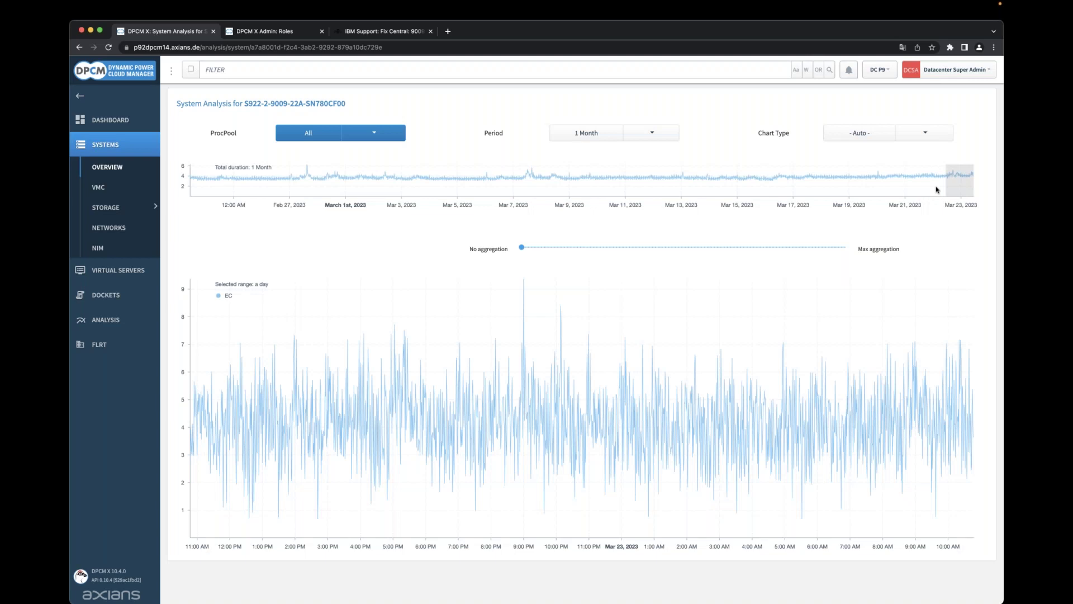
left_click_drag(956, 184, 863, 191)
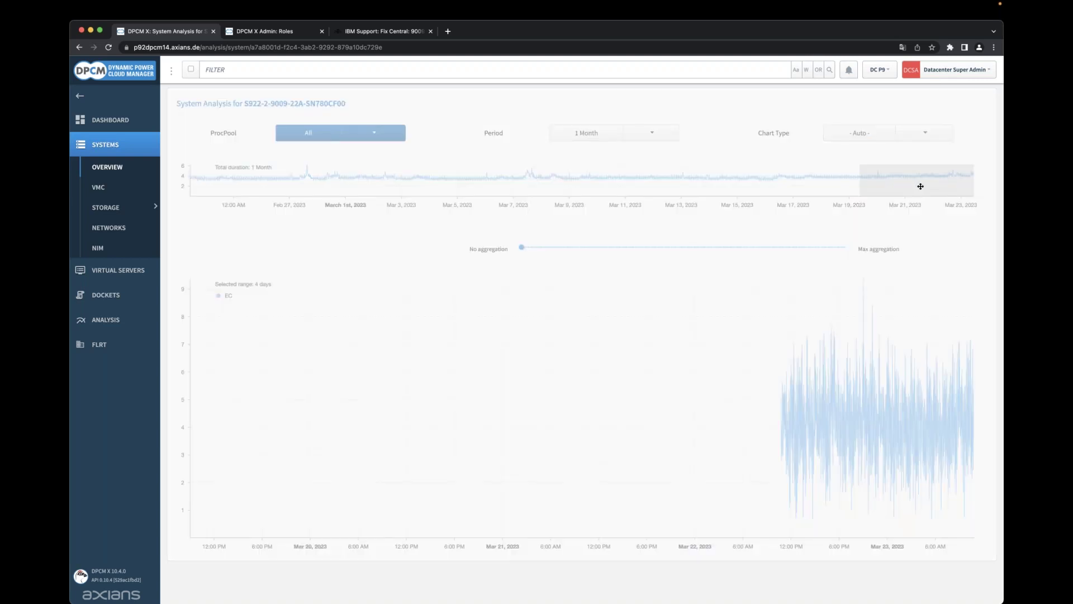
left_click_drag(928, 186, 777, 190)
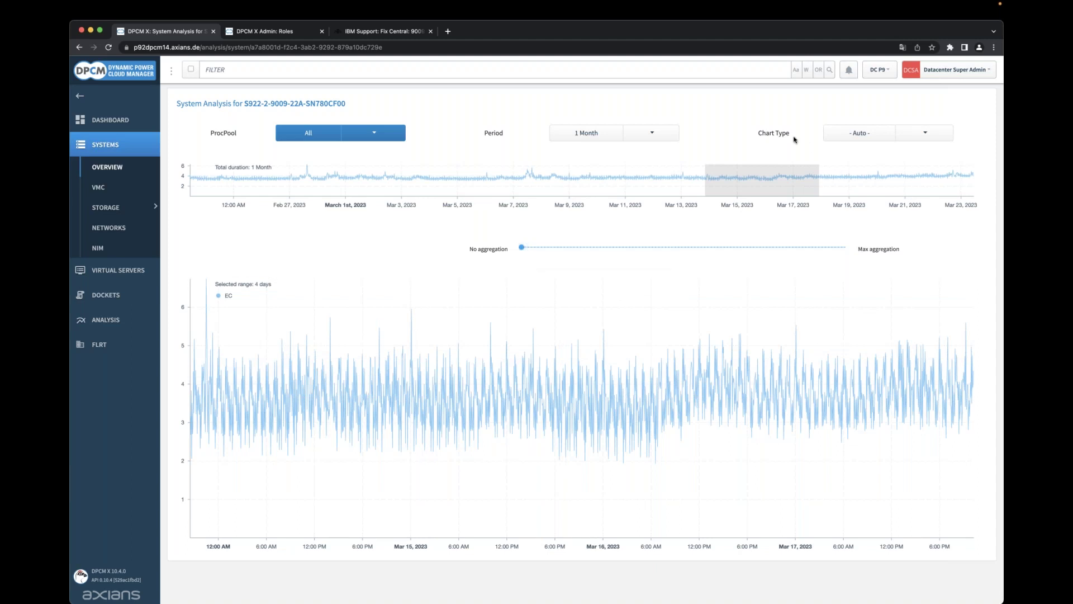
Aggregate the data to the Max (6-hour) level, then go to Virtual Servers.
left_click(937, 136)
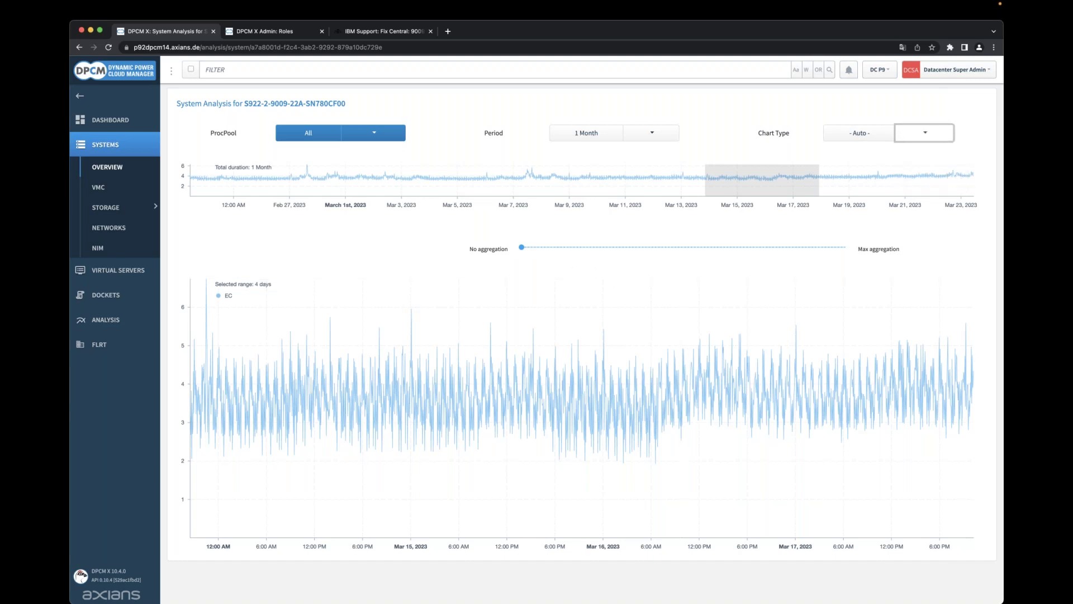
left_click_drag(521, 247, 846, 260)
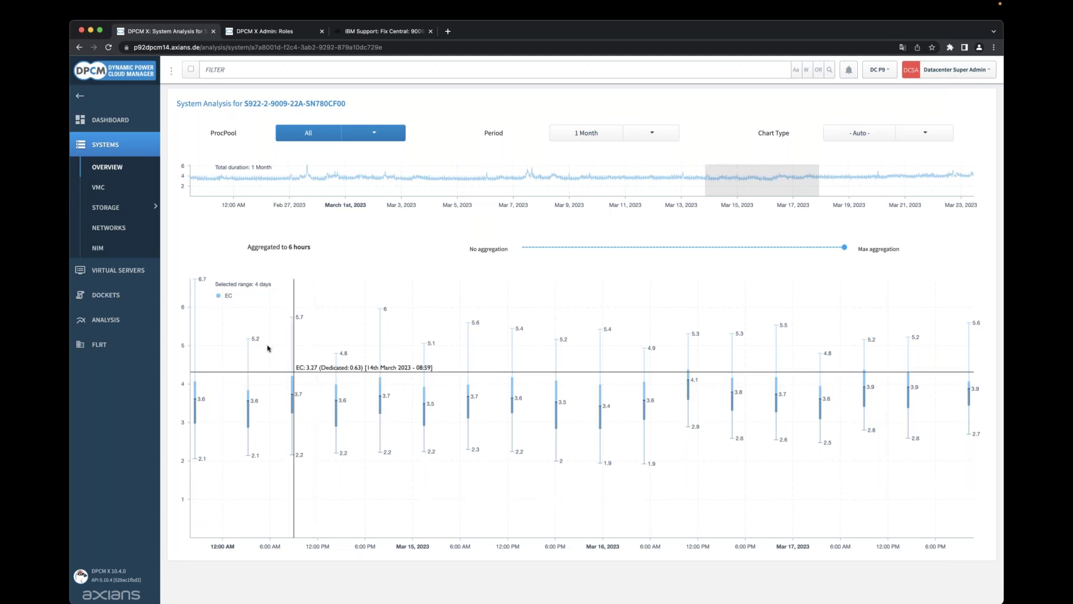
left_click(128, 269)
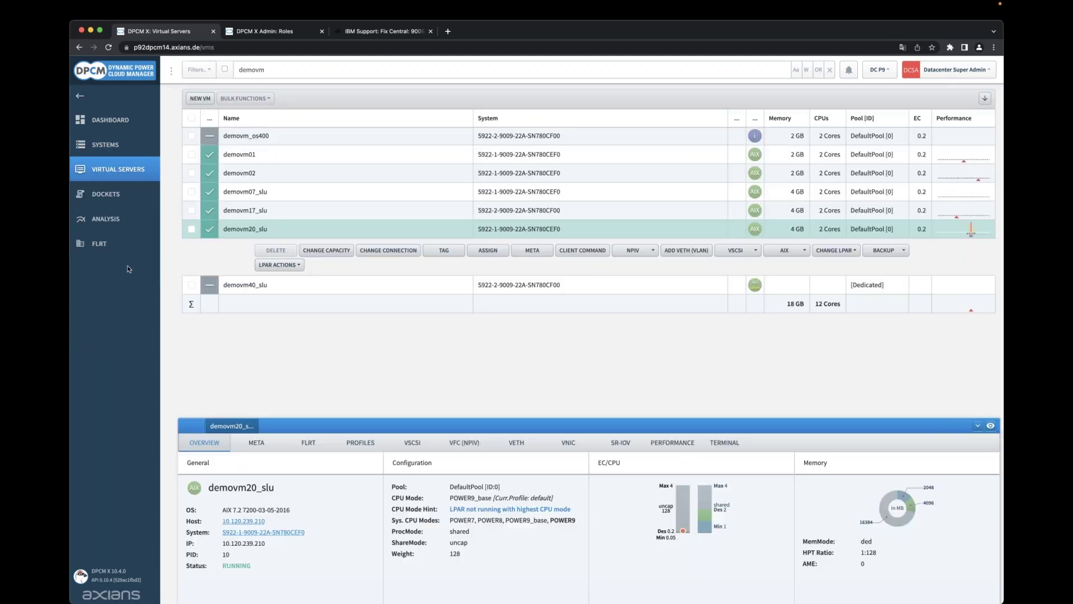
Show demovm20_slu's PERFORMANCE charts and enlarge the detail panel.
left_click(662, 443)
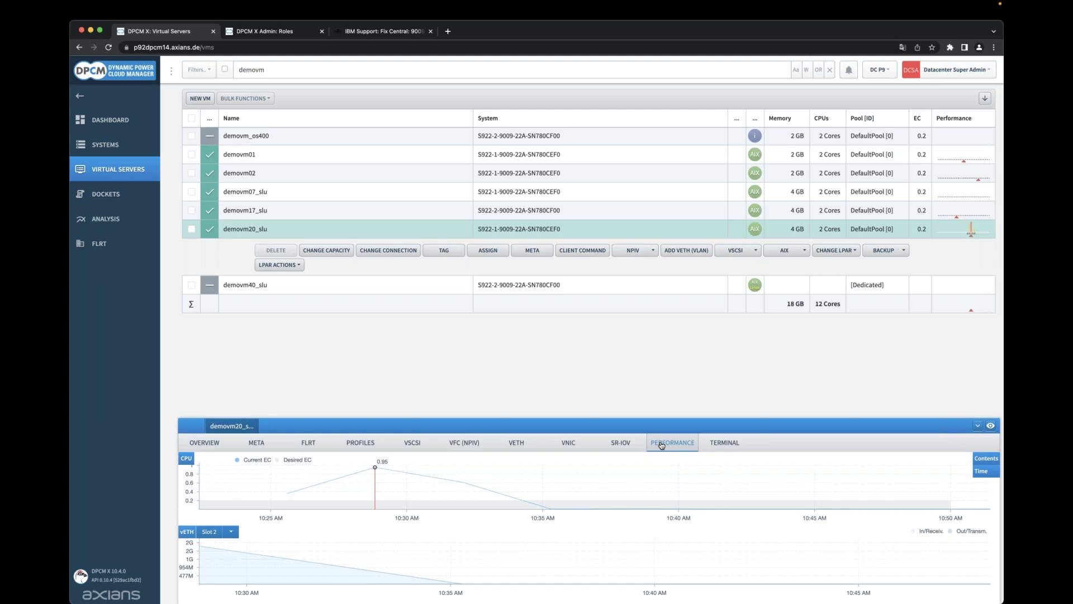
left_click_drag(636, 419, 635, 390)
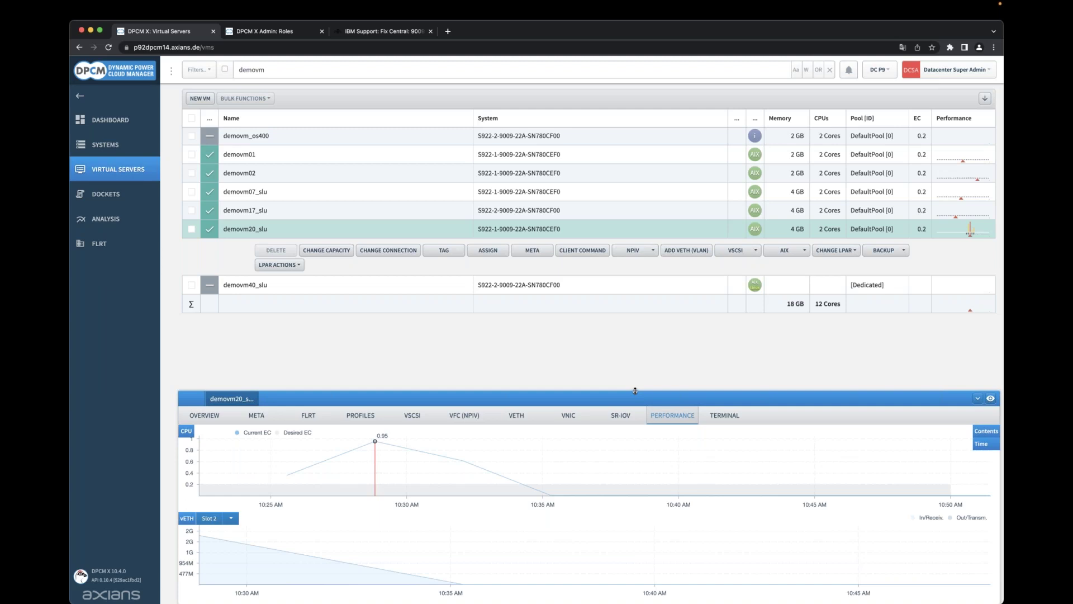
Go to the Dockets list and select the demo create vm post-script docket.
left_click(110, 193)
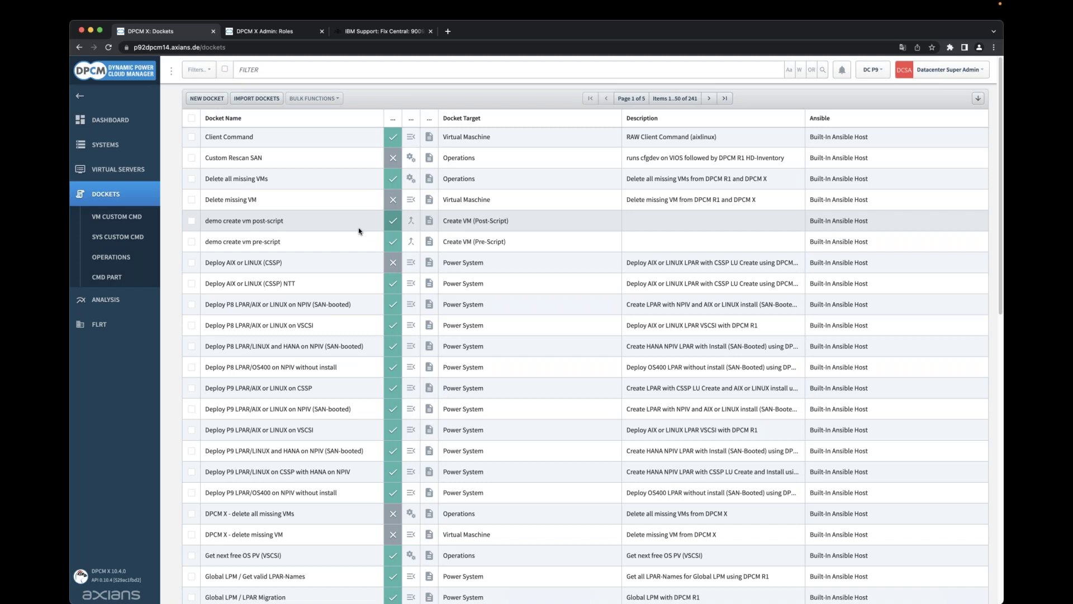
left_click(359, 230)
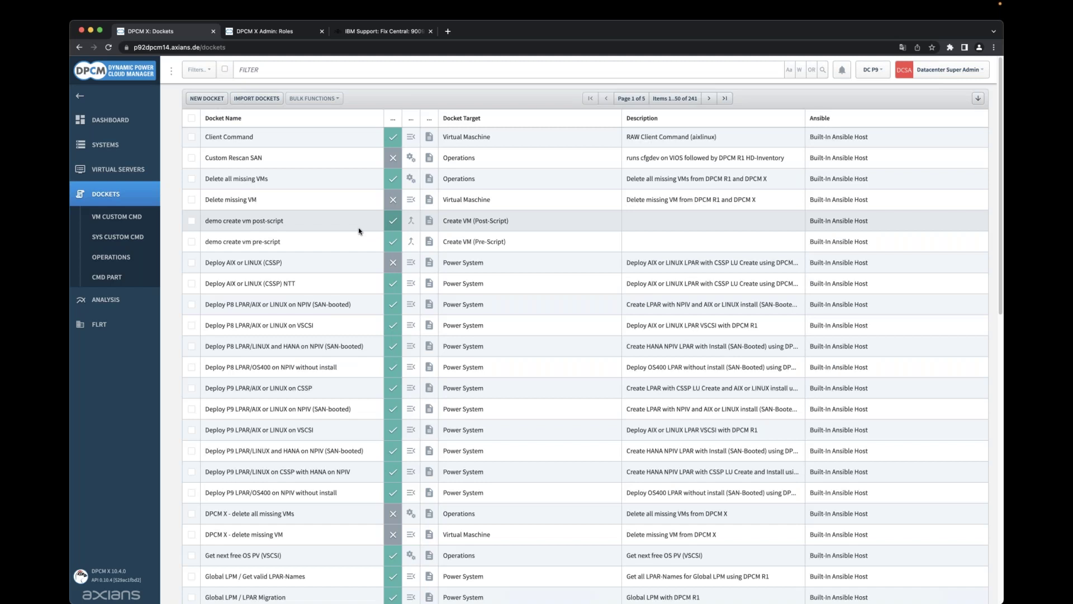